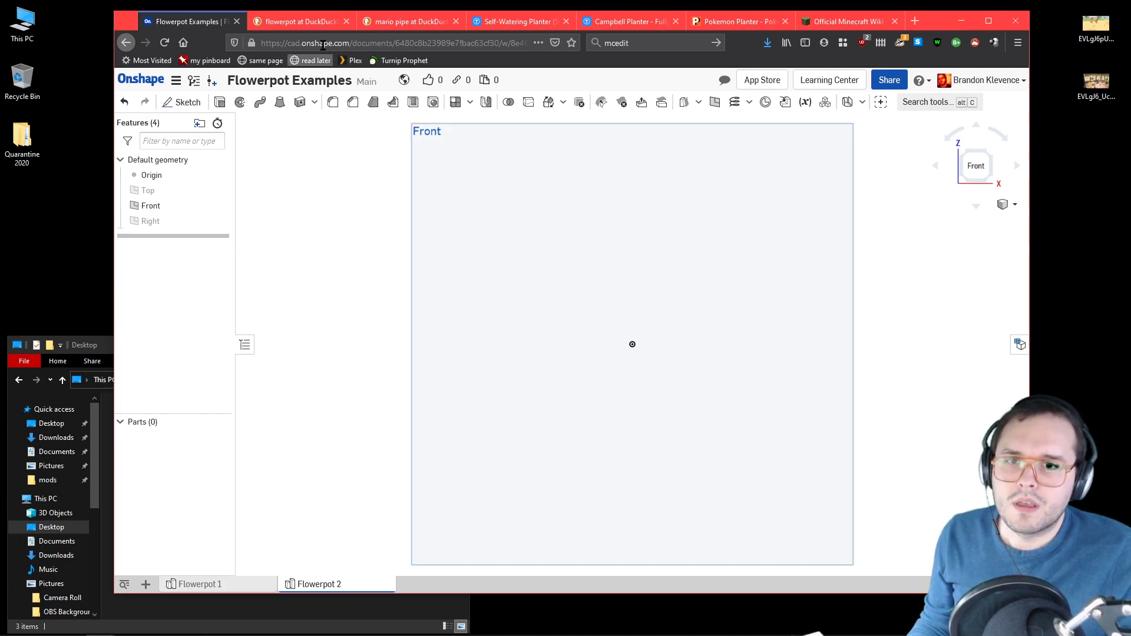
Step: Examine the plain green pipe photo in the Mario pipe image search results as a modelling reference
left_click(330, 22)
left_click_drag(314, 25, 408, 23)
left_click(330, 22)
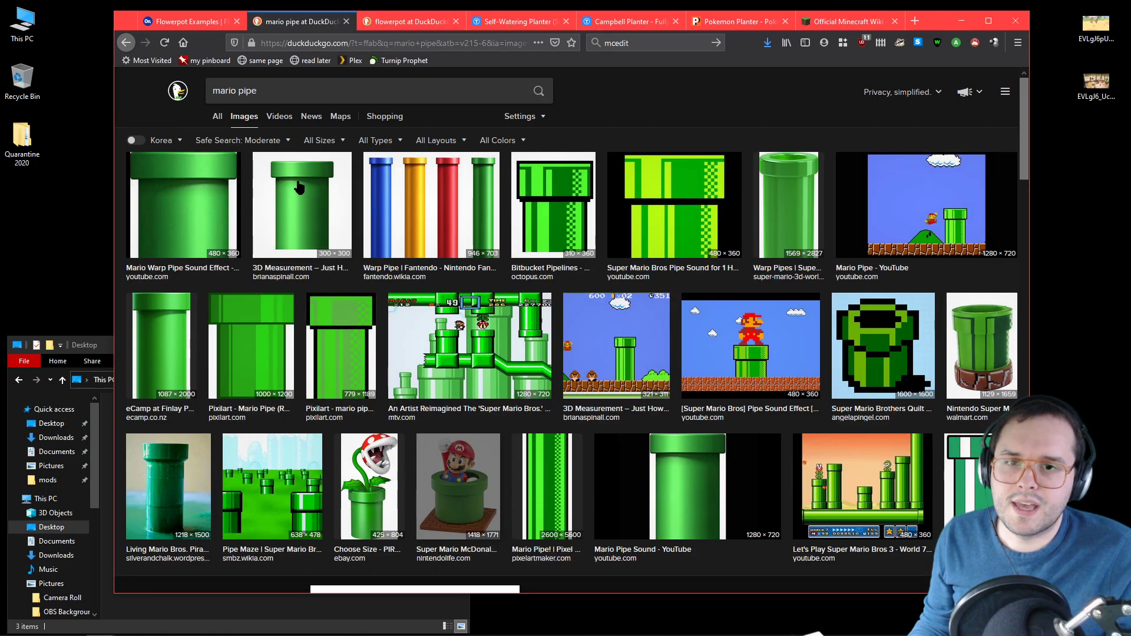
left_click(302, 189)
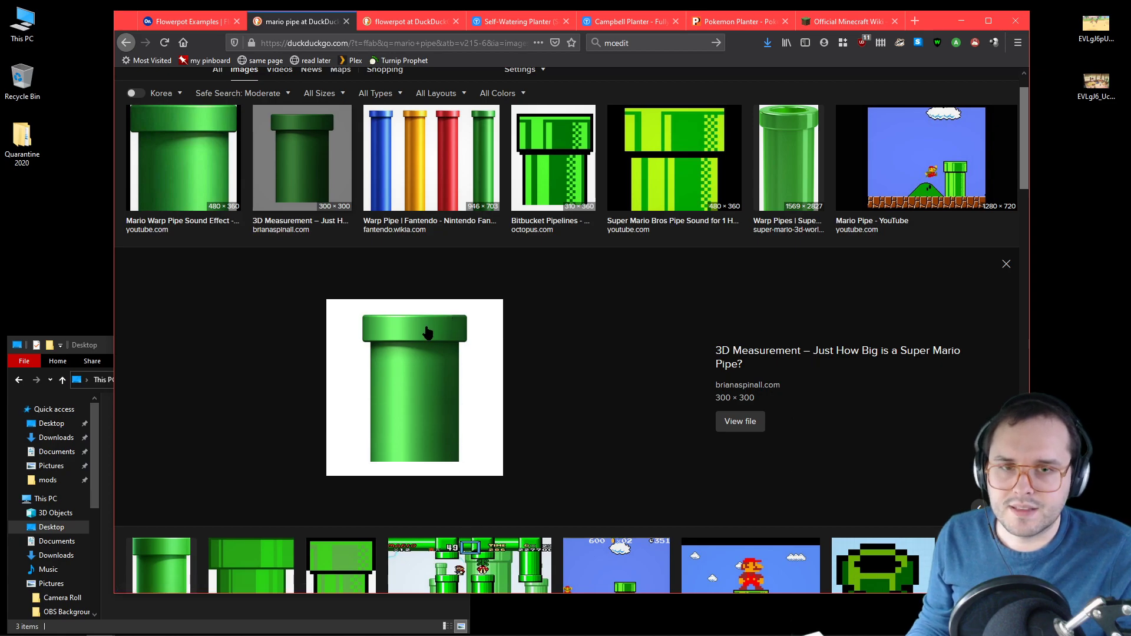
Step: Switch to the Onshape document and start a sketch on the Front plane
left_click(188, 24)
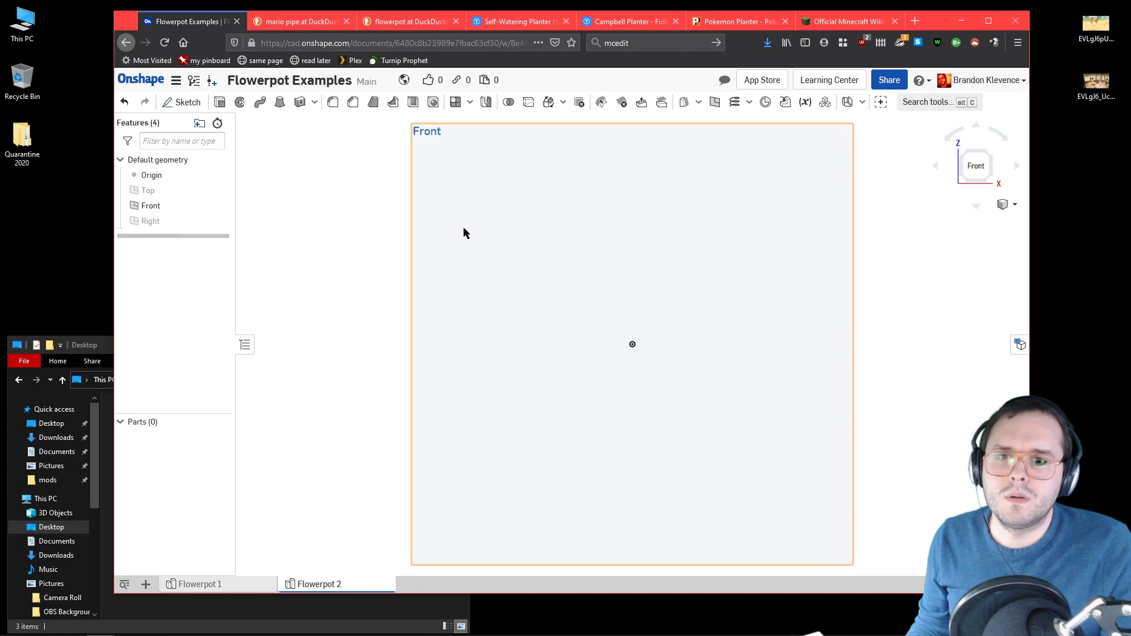
left_click(189, 103)
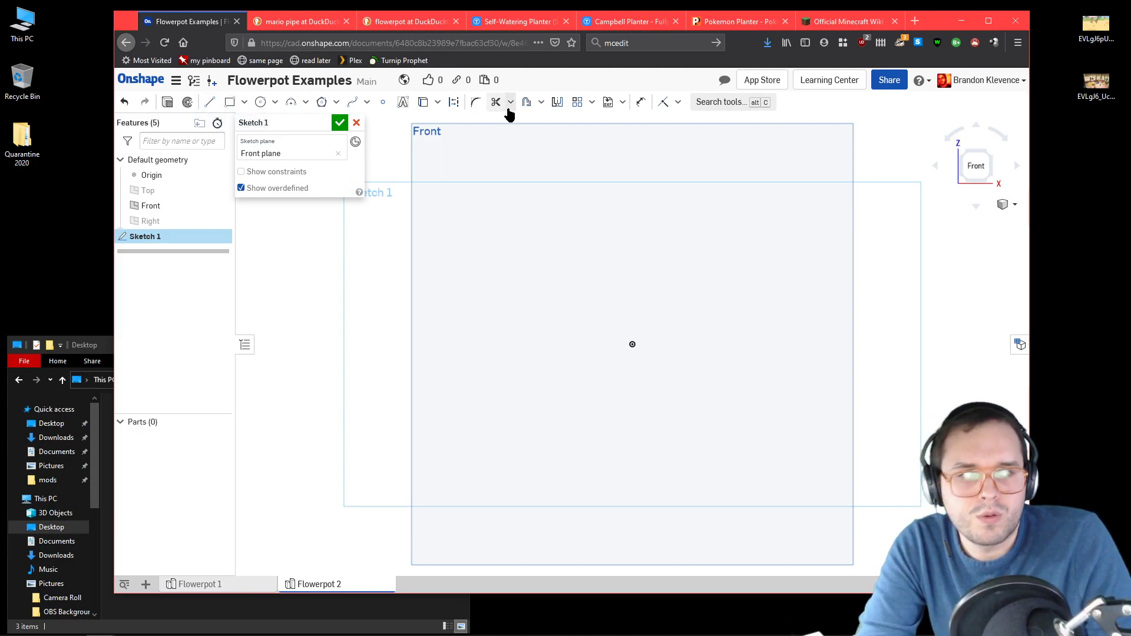
Step: Sketch a tall narrow rectangle about 3.7 wide and 68 high, with a rim rectangle about 9.8 by 8.9 at its upper end
left_click(230, 105)
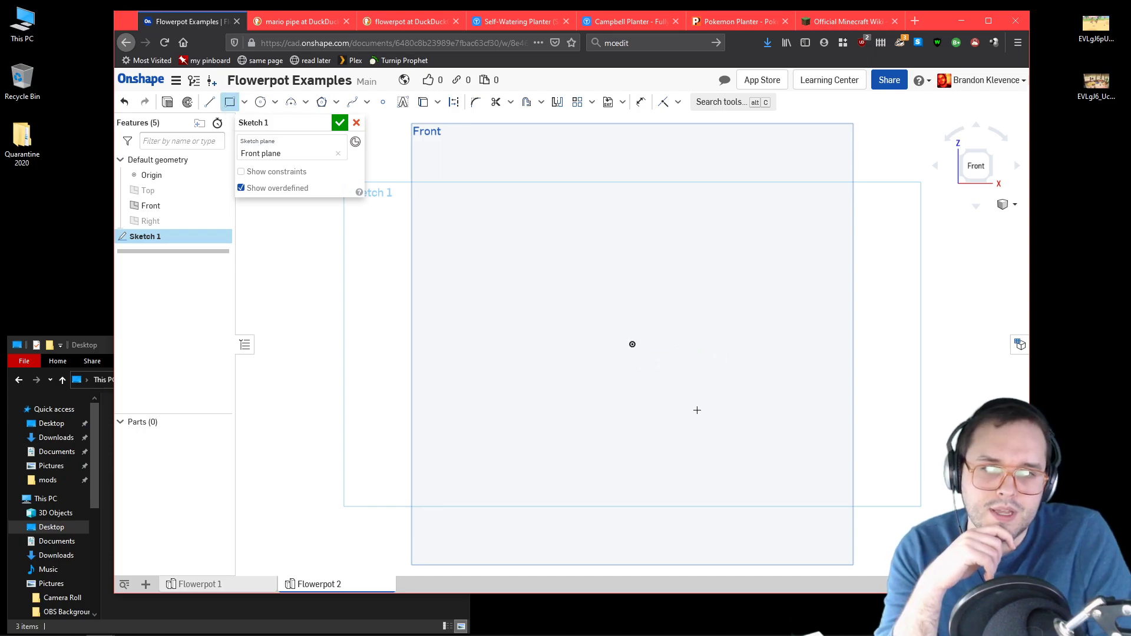
left_click(704, 438)
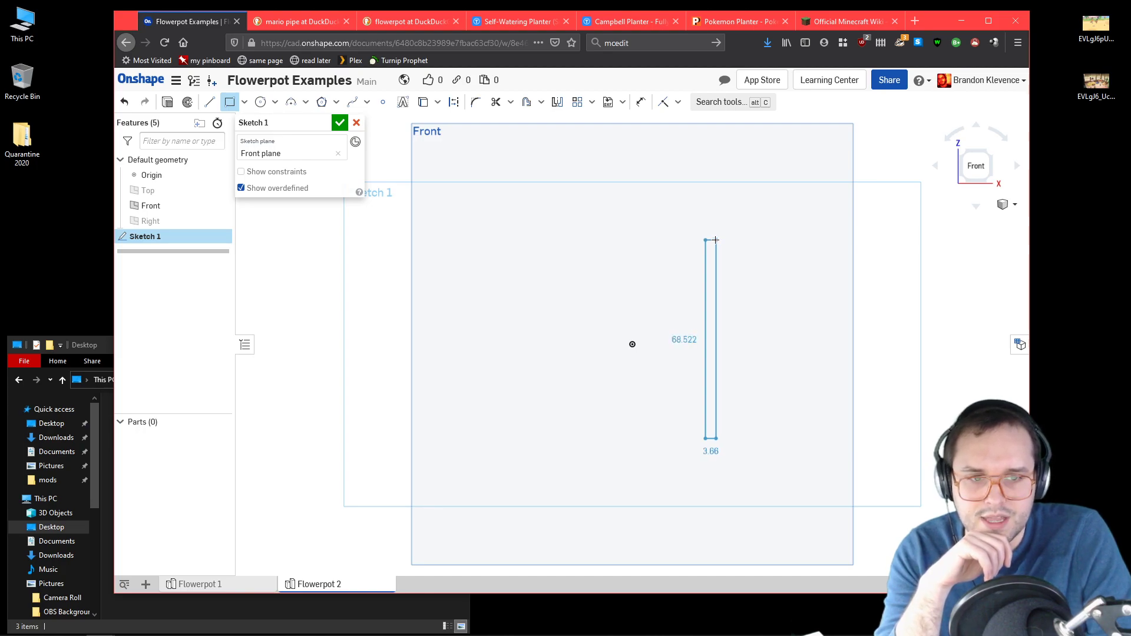
left_click(715, 241)
left_click(705, 241)
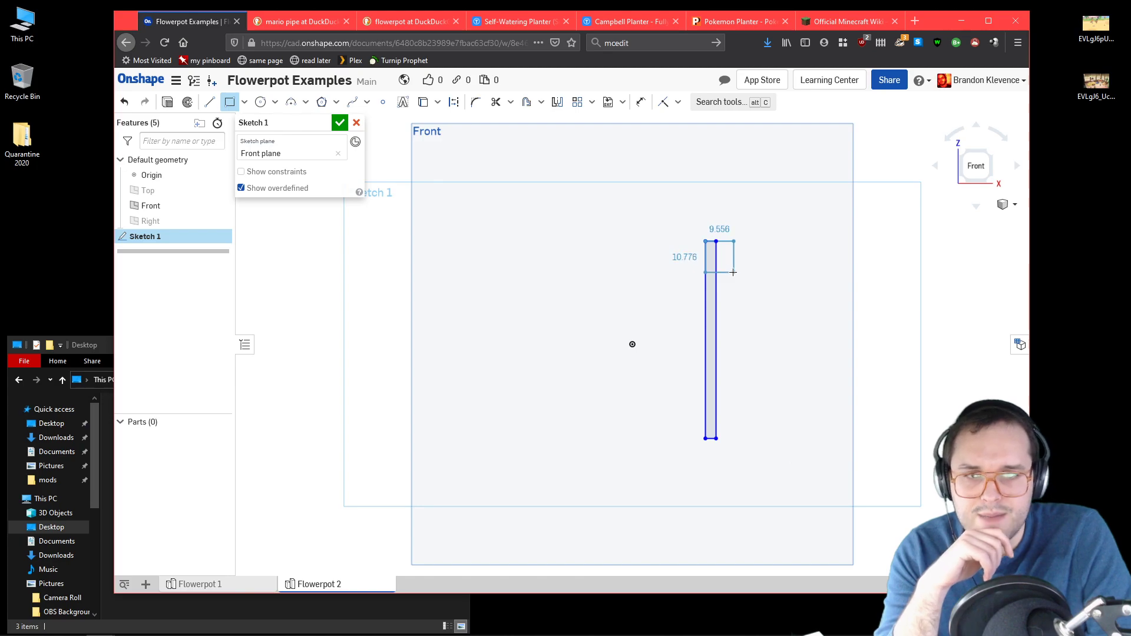
left_click(734, 267)
Step: Save the enlarged green Mario pipe image from the browser's search results to the desktop
left_click(404, 27)
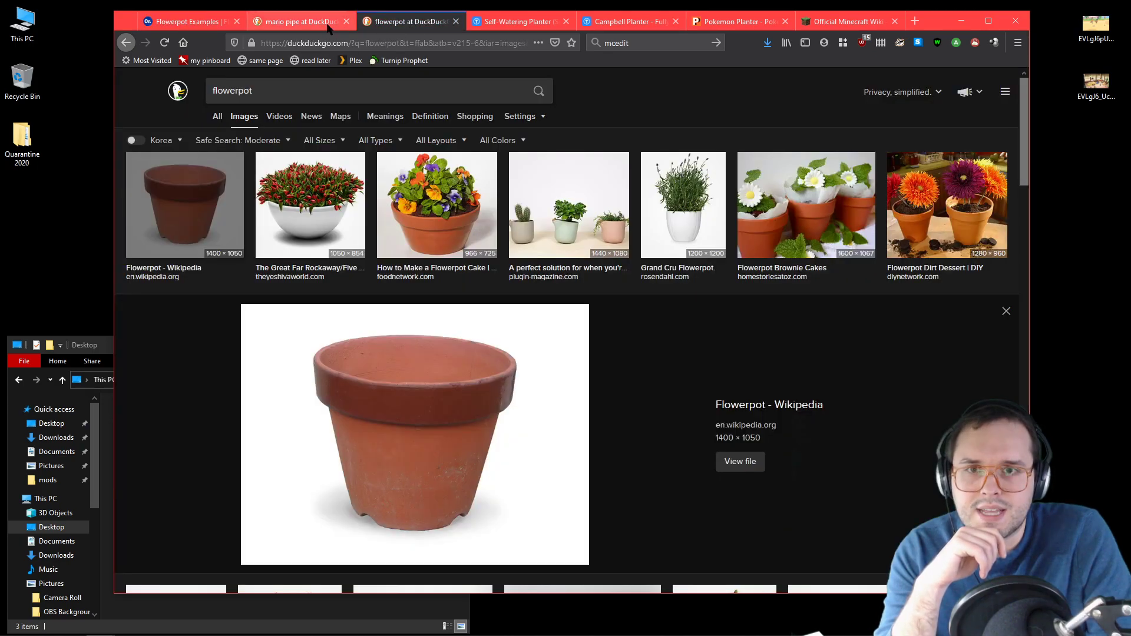
left_click(311, 24)
right_click(449, 342)
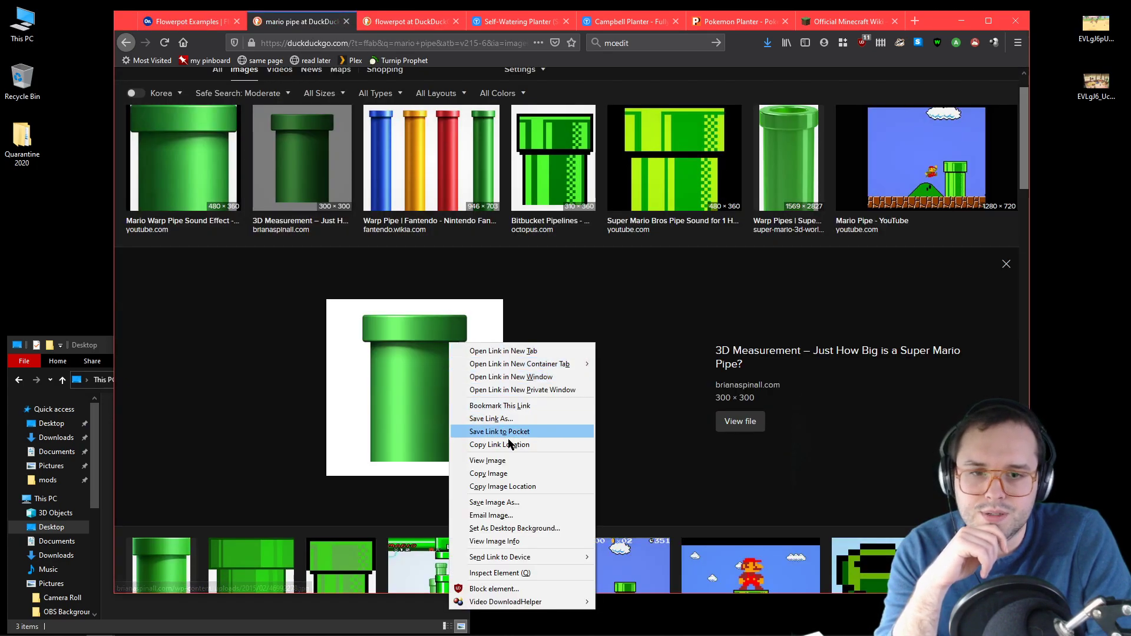
left_click_drag(413, 395, 59, 251)
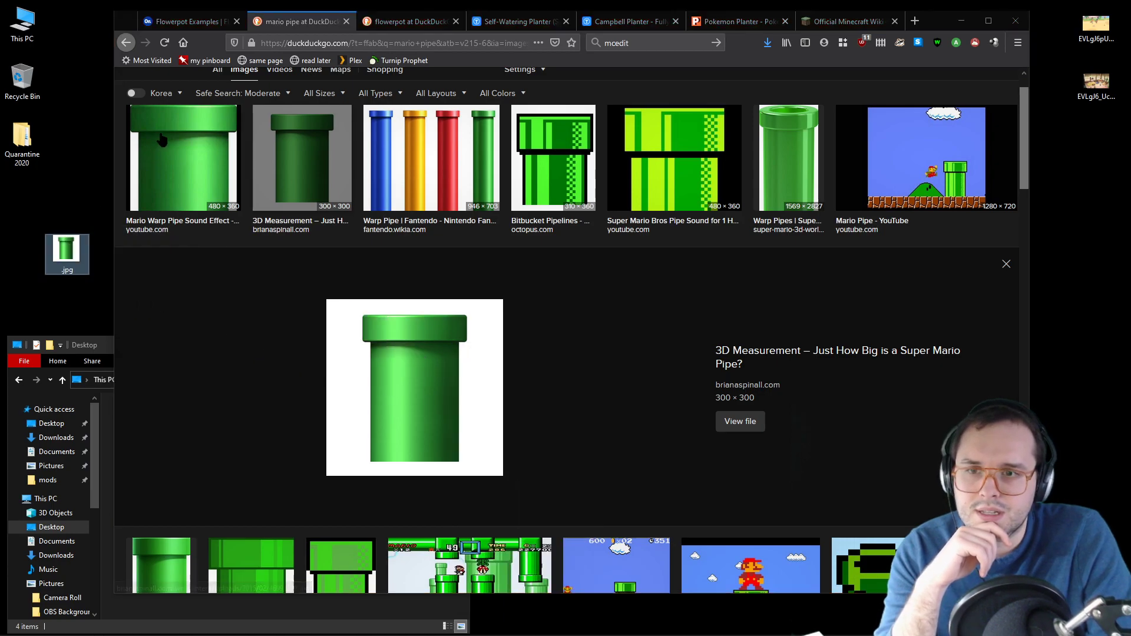
Step: In the Onshape sketch, start inserting an image and import the pipe file .jpg from the desktop into the document
left_click(210, 21)
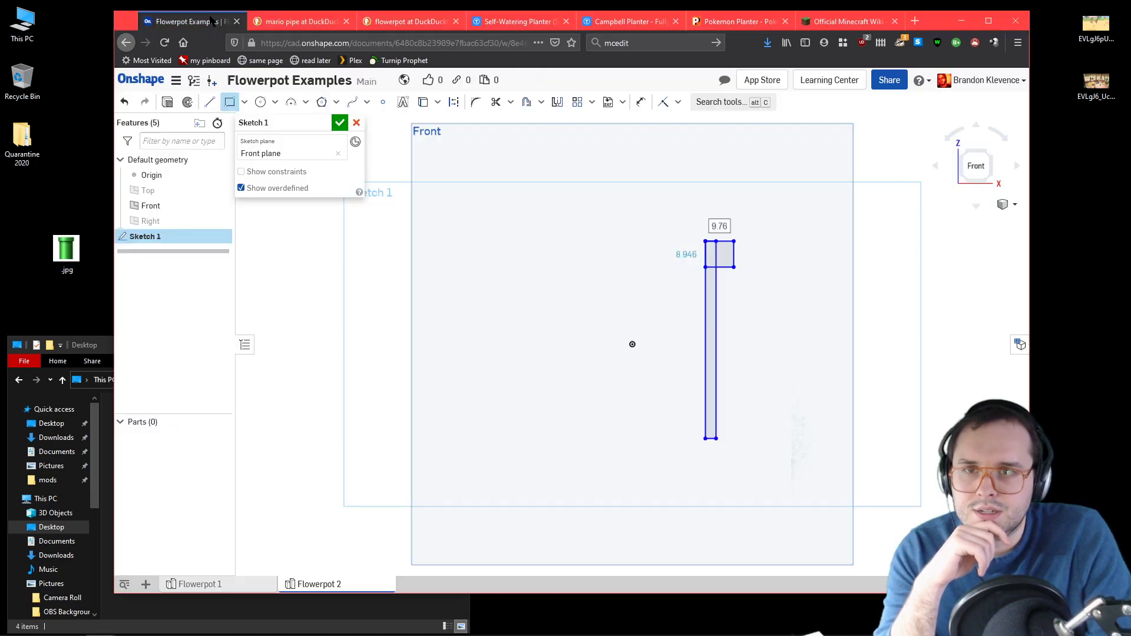
left_click(608, 102)
left_click(629, 144)
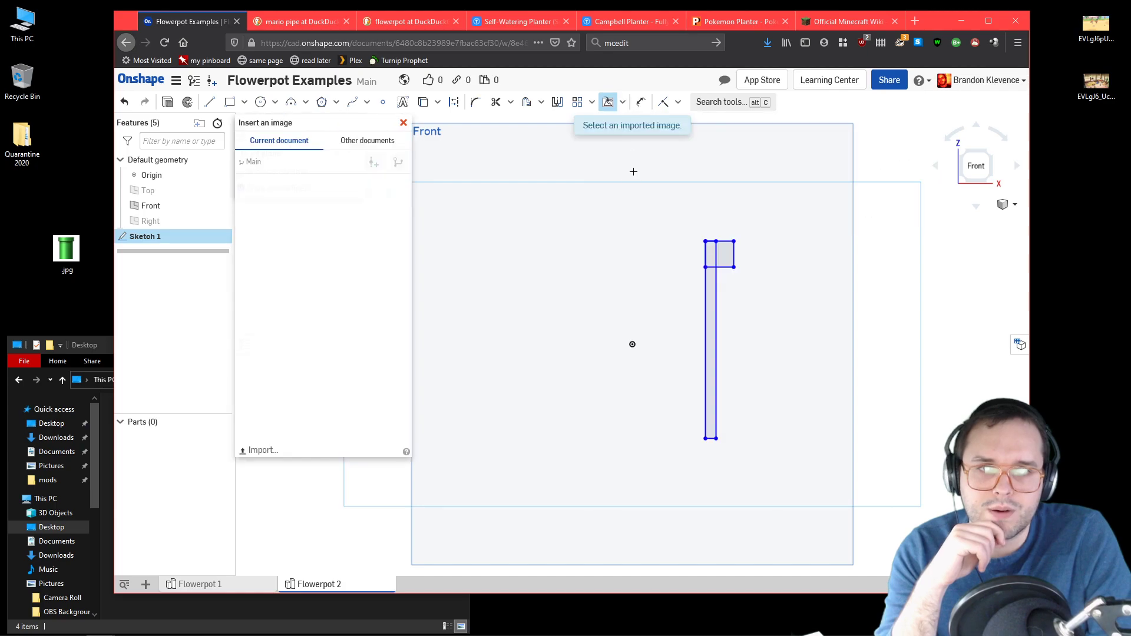
left_click(261, 451)
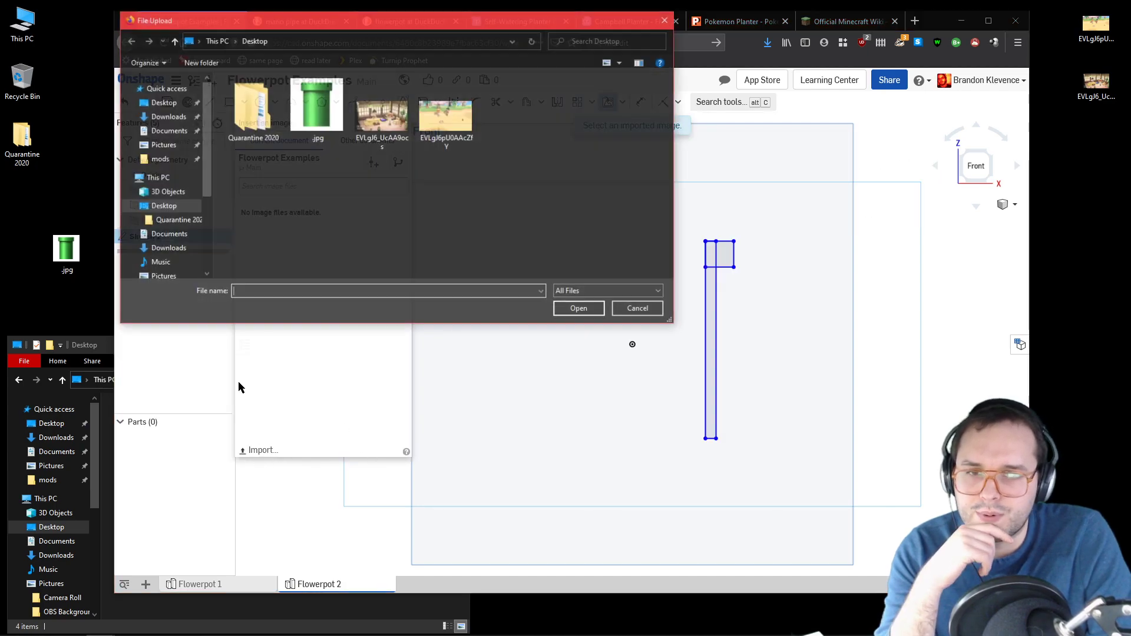
left_click(317, 109)
left_click(566, 311)
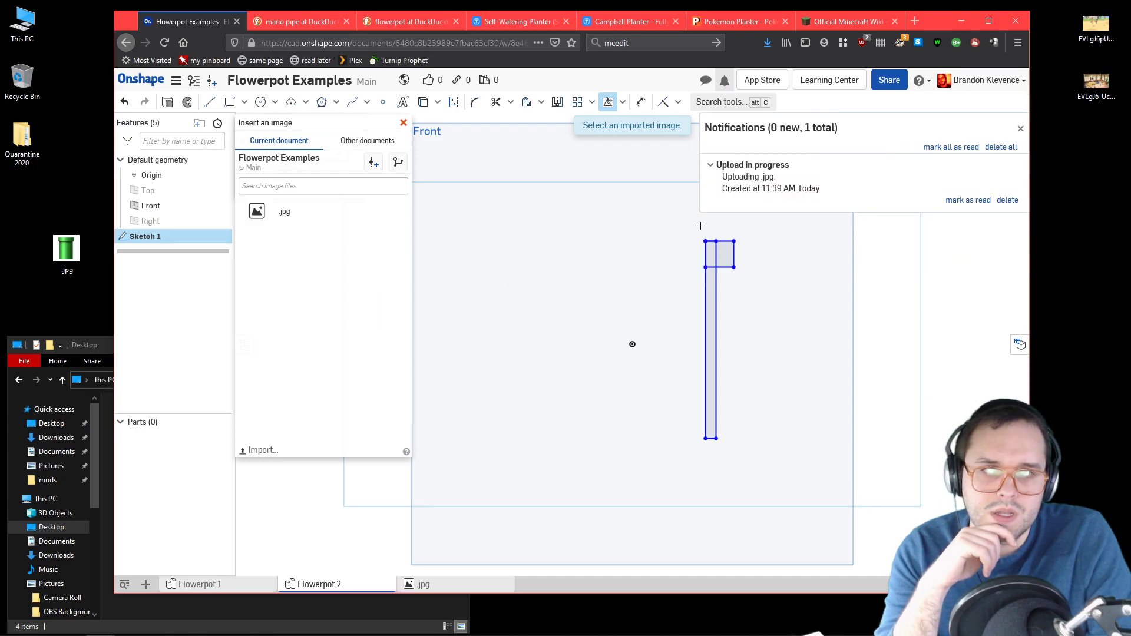
Step: Place the imported pipe image in the sketch, ending its frame at the lower corner of the tall rectangle
left_click(282, 212)
left_click(483, 216)
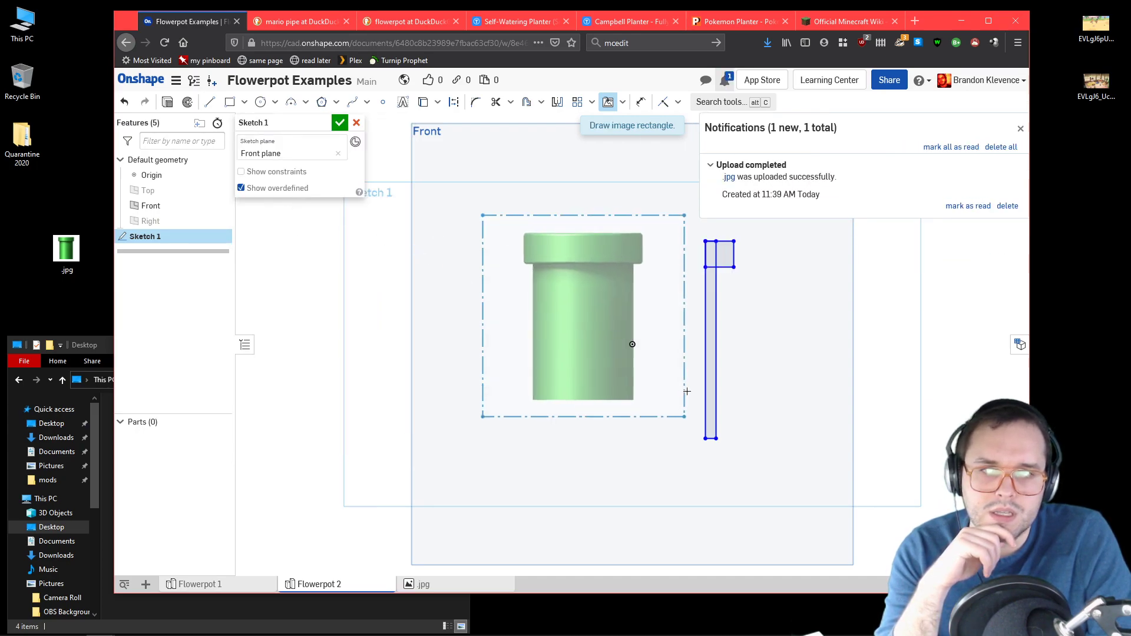
left_click(705, 438)
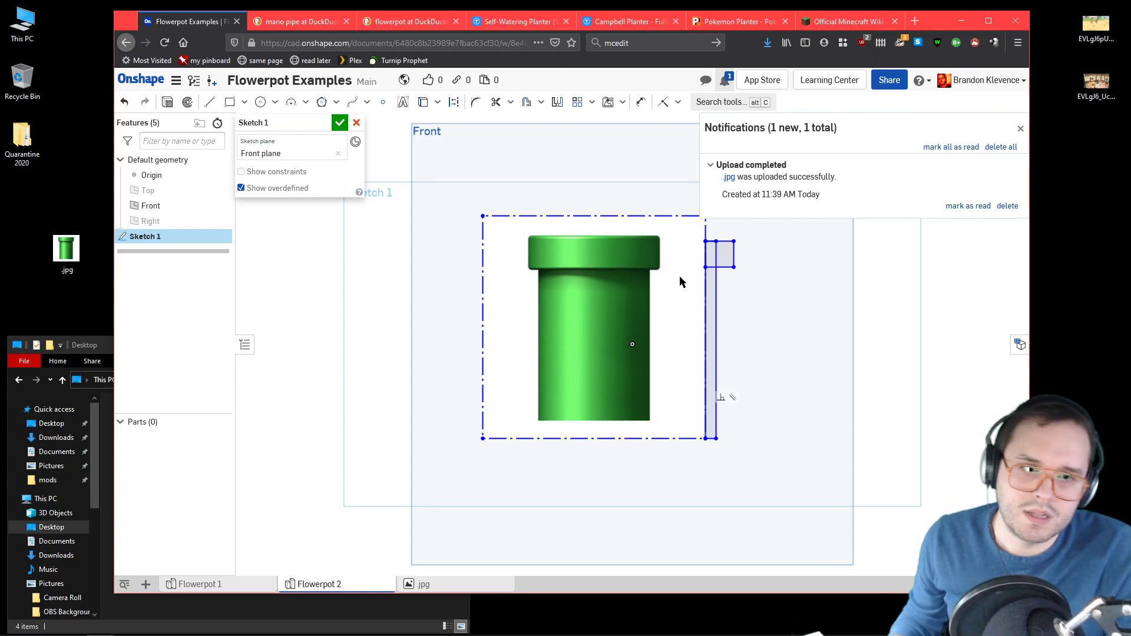
Step: Delete the old wall and rim rectangle lines and move the pipe image so the pipe is roughly centred on the origin
left_click_drag(715, 358, 713, 443)
key("Delete")
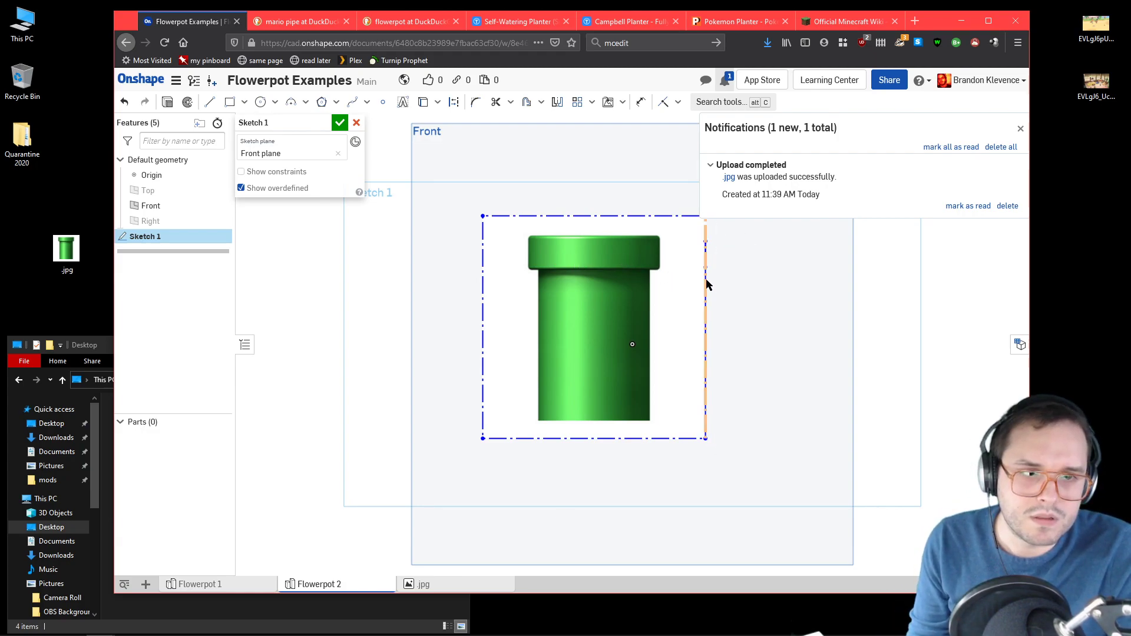
left_click_drag(586, 289, 639, 308)
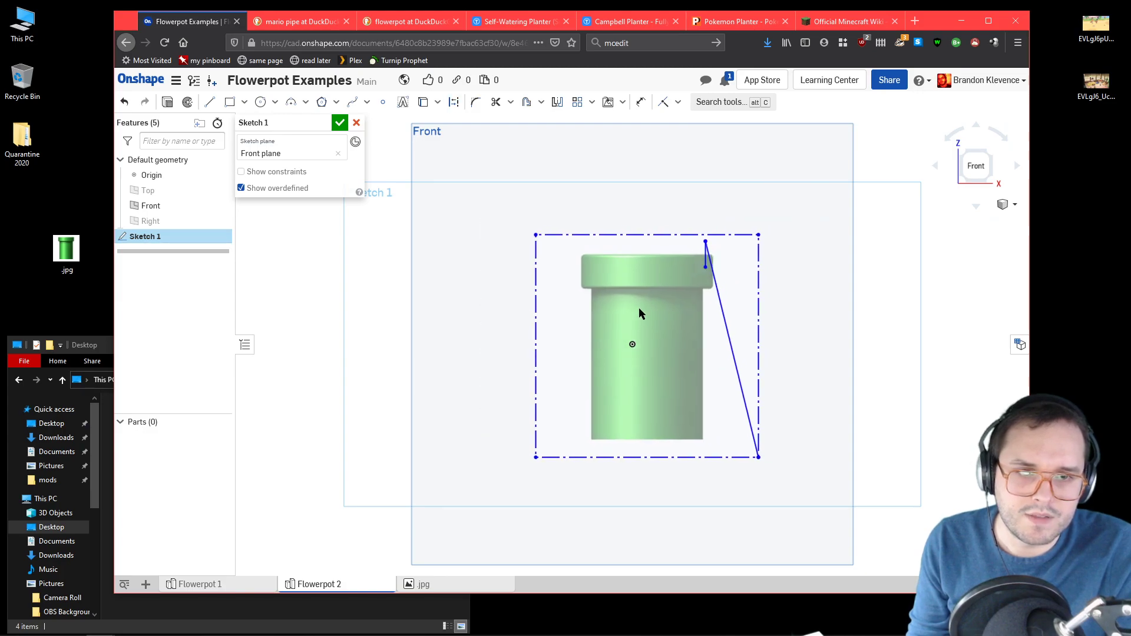
left_click(719, 301)
key("Delete")
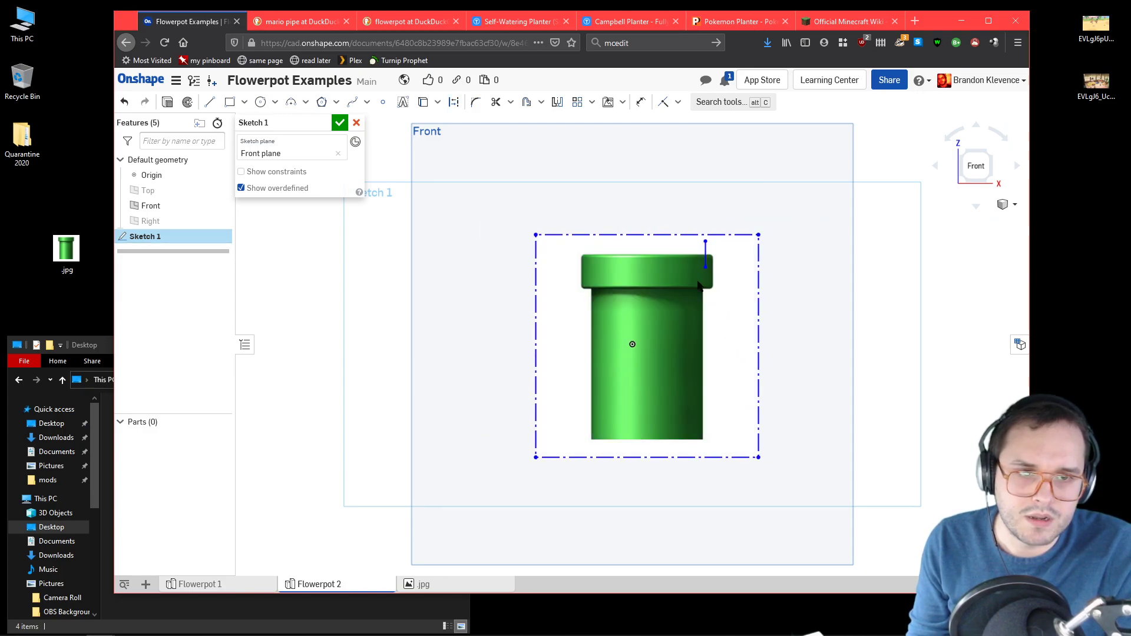
left_click_drag(681, 380, 661, 356)
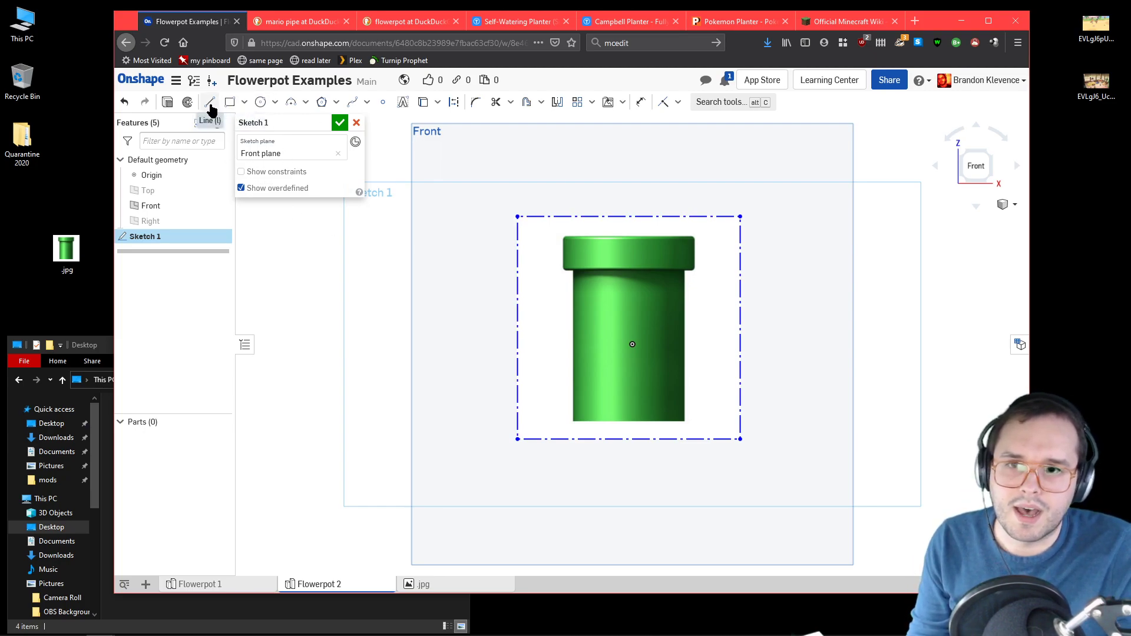
Step: Sketch a wall rectangle about 4.9 wide and 52 high inside the pipe body's right edge, from its base to the rim's underside
left_click(229, 101)
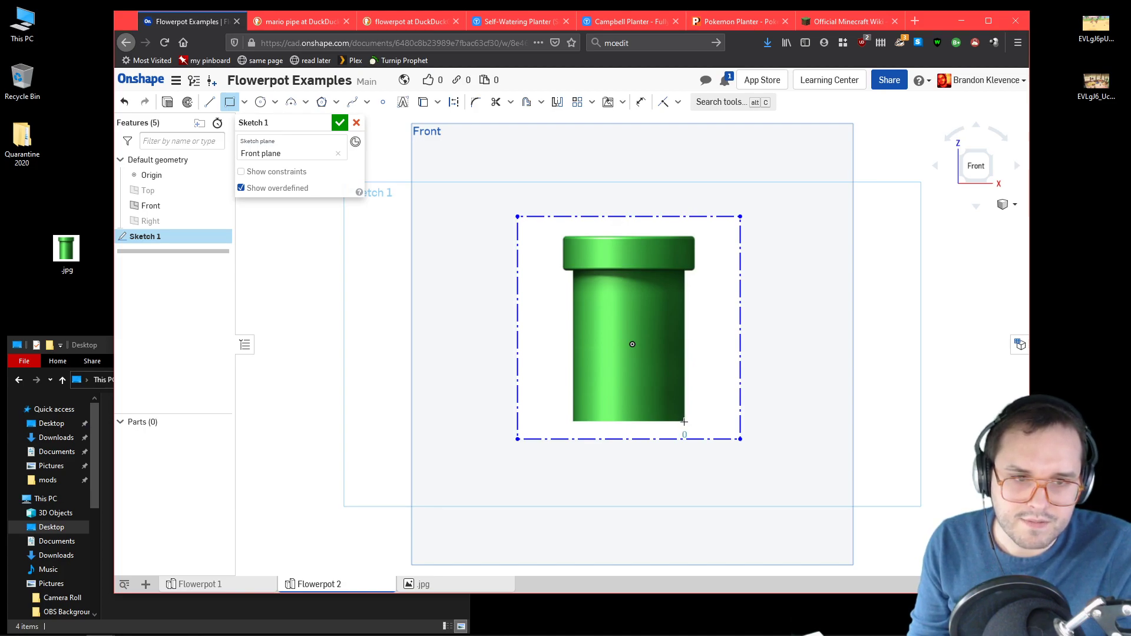
left_click(670, 271)
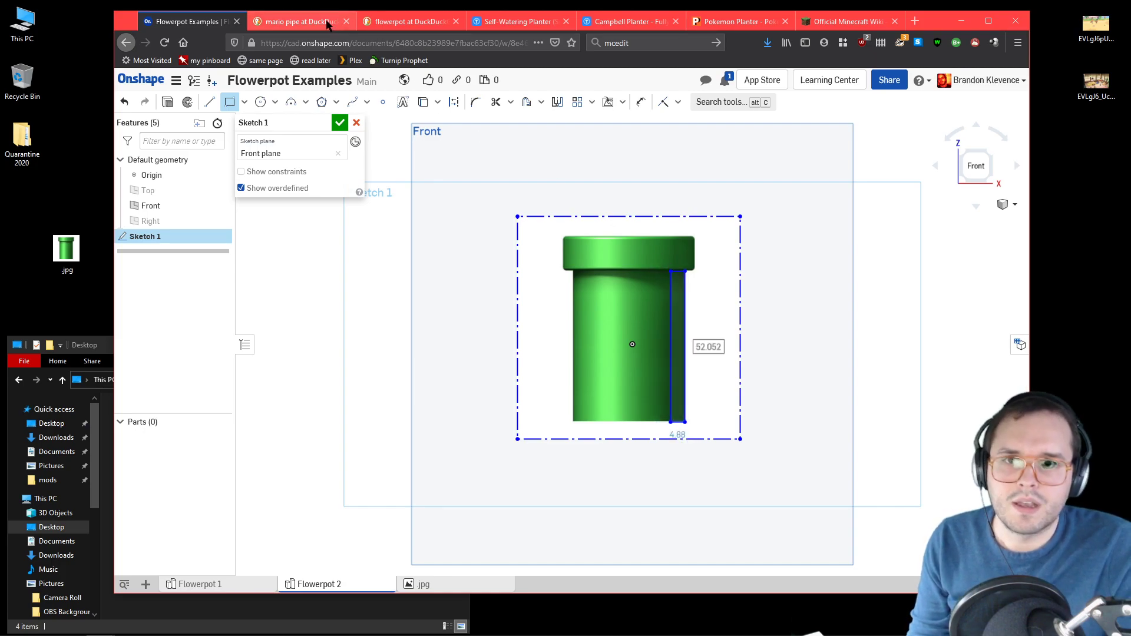
Step: Search the browser's image results for "mario pipe top"
left_click(301, 22)
scroll(515, 193, "up", 2)
scroll(515, 193, "up", 1)
left_click(286, 89)
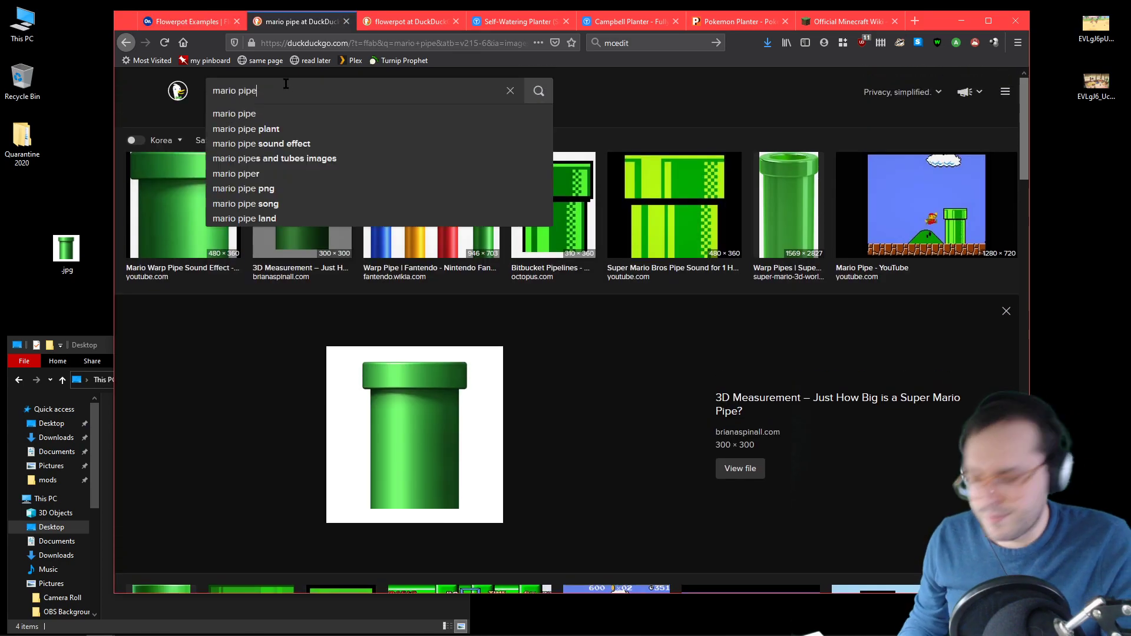
type("top")
key("Return")
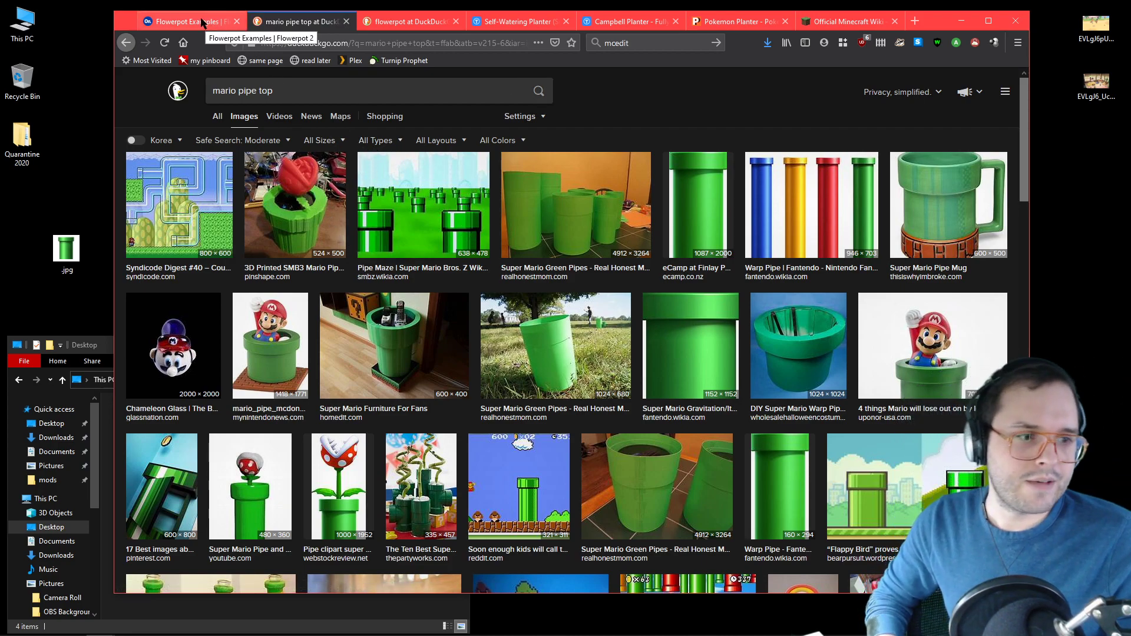
Step: In the Onshape sketch, draw a rim rectangle about 8.9 wide and 11.6 high from the wall's upper inner corner to the rim's outer edge
left_click(175, 20)
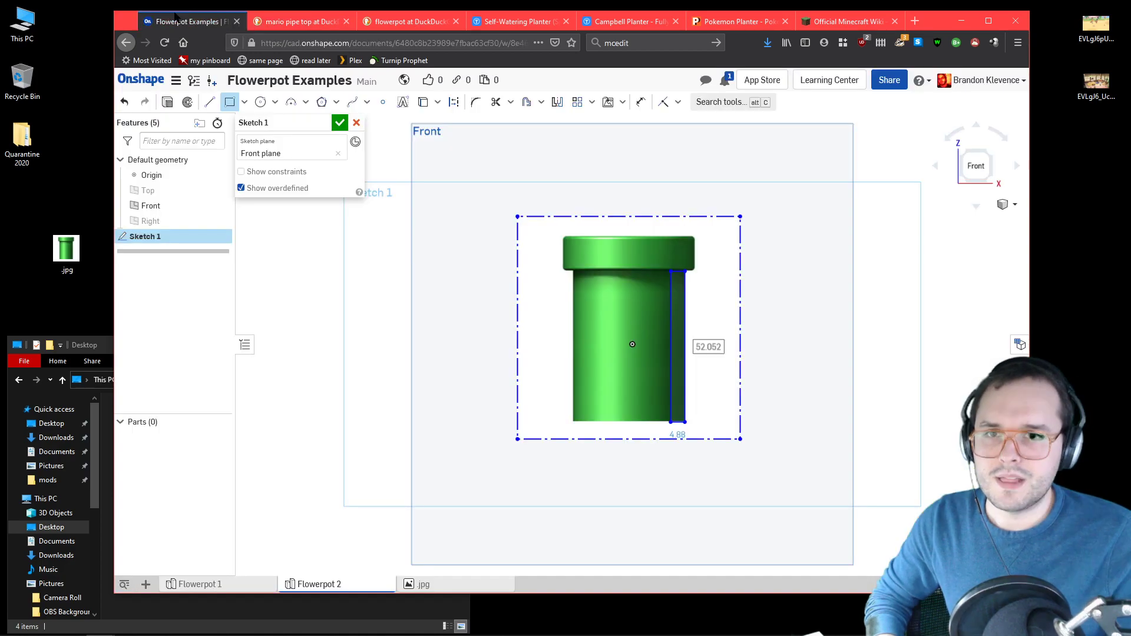
left_click(670, 271)
left_click(671, 270)
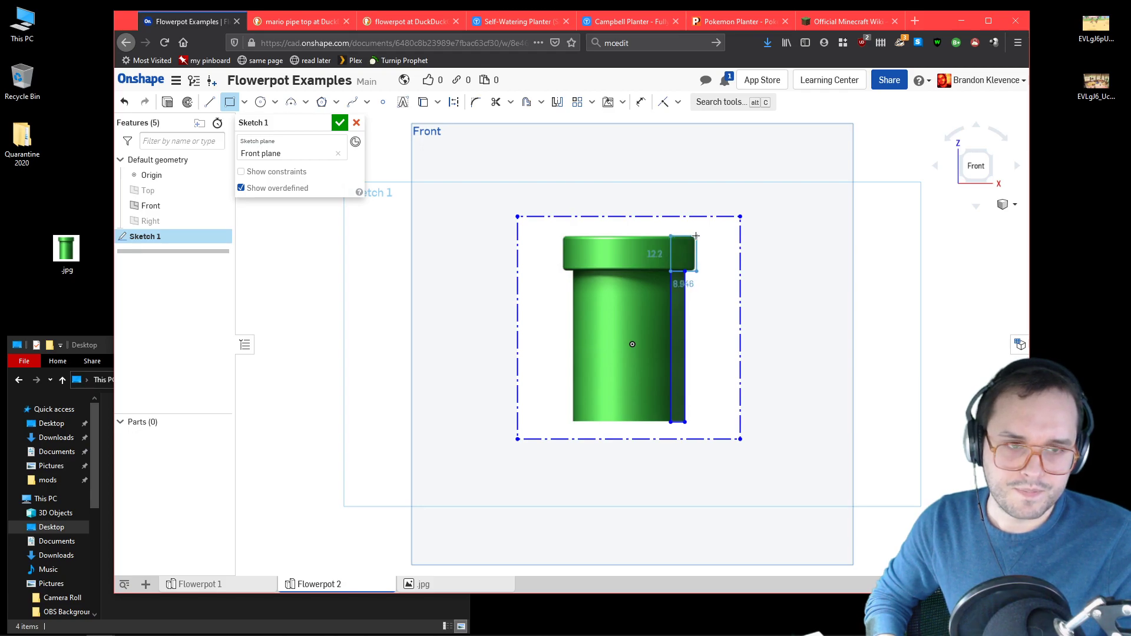
left_click(697, 237)
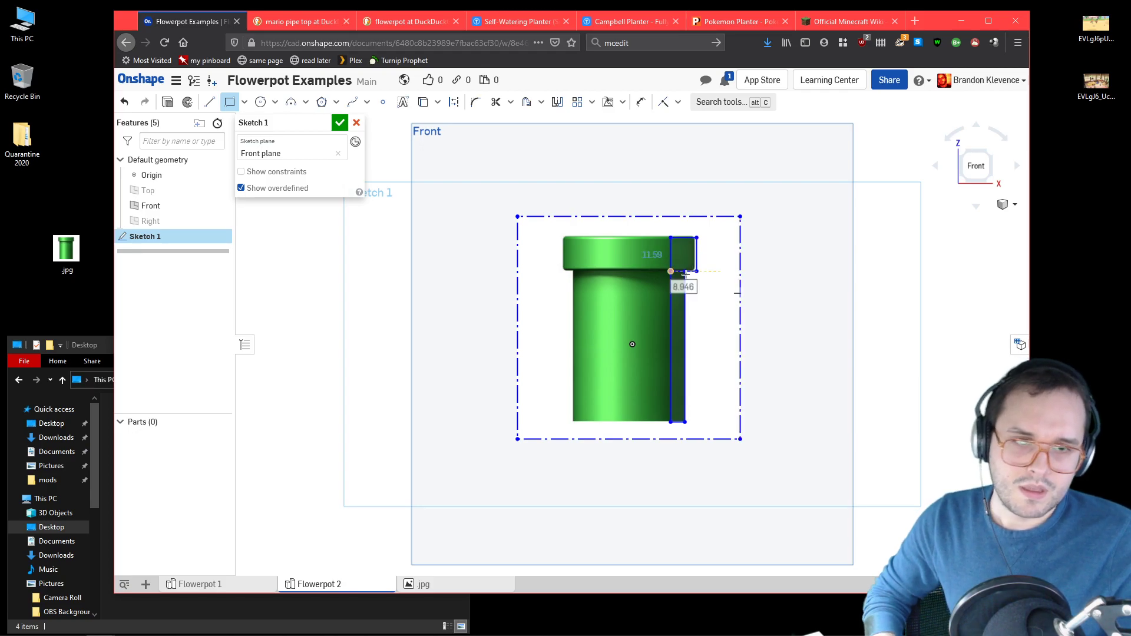
Step: Examine the "mario pipe top" image results for the shape and wall thickness of the pipe's opening
left_click(301, 22)
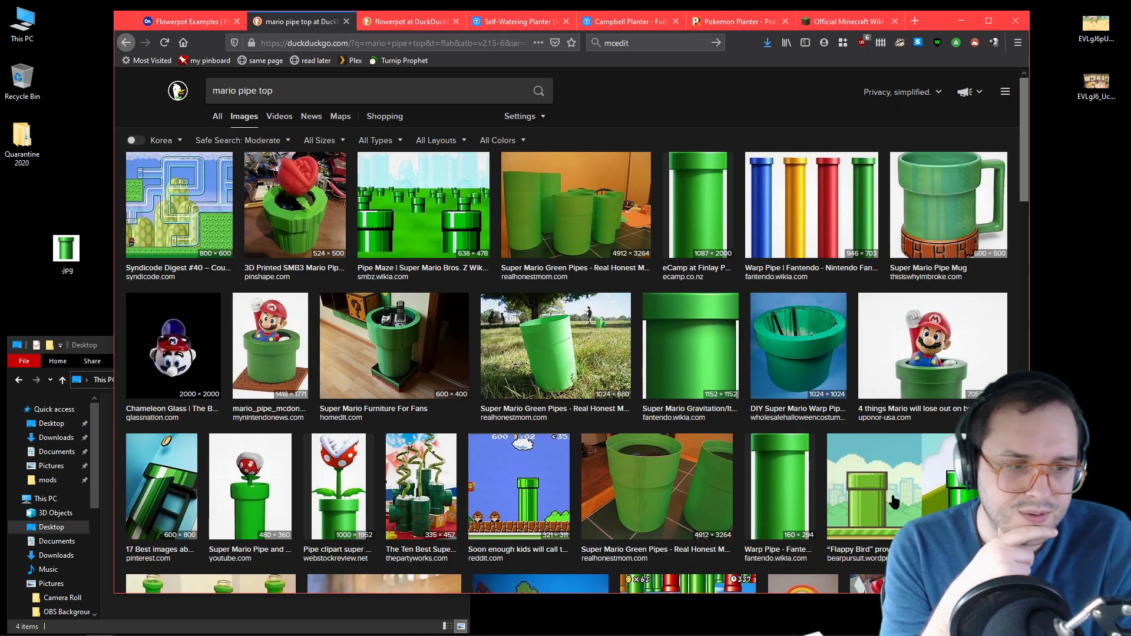
scroll(848, 442, "down", 7)
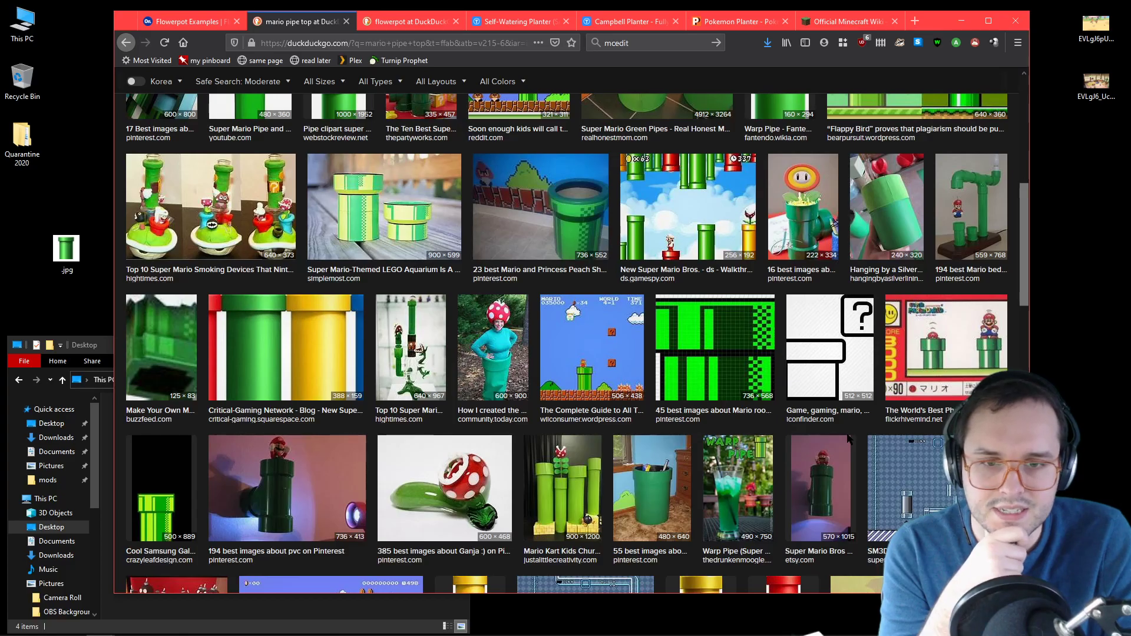
scroll(840, 439, "down", 7)
scroll(839, 441, "up", 5)
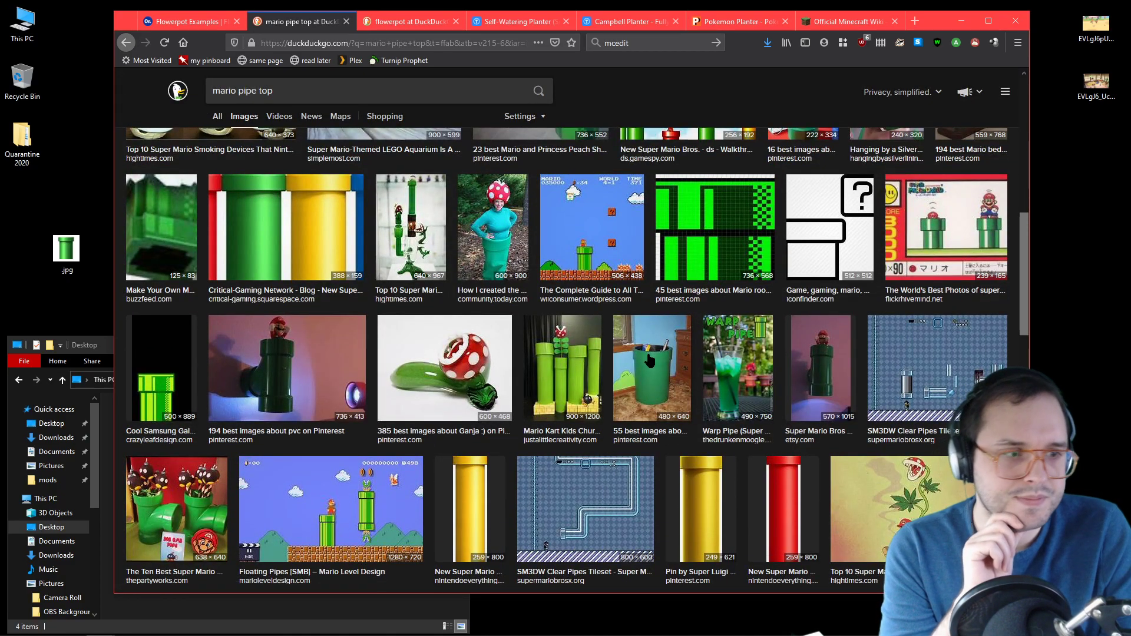
scroll(649, 360, "up", 10)
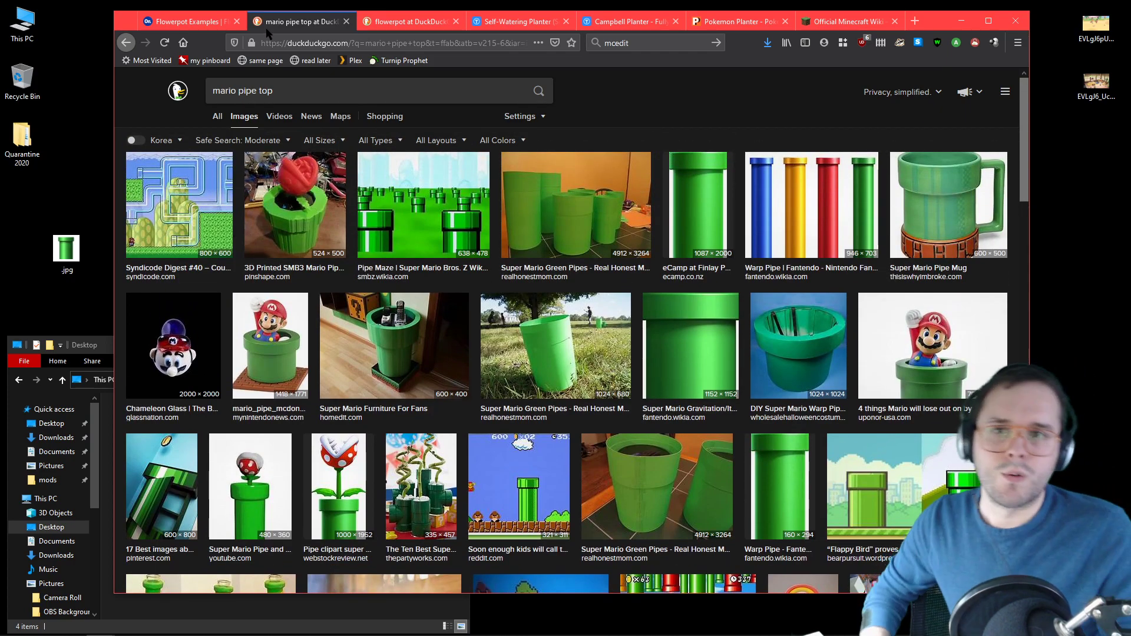
Step: In the Onshape sketch, draw a floor rectangle about 13.2 wide and 5.1 high from the wall's lower inner corner to the origin's vertical line
left_click(187, 21)
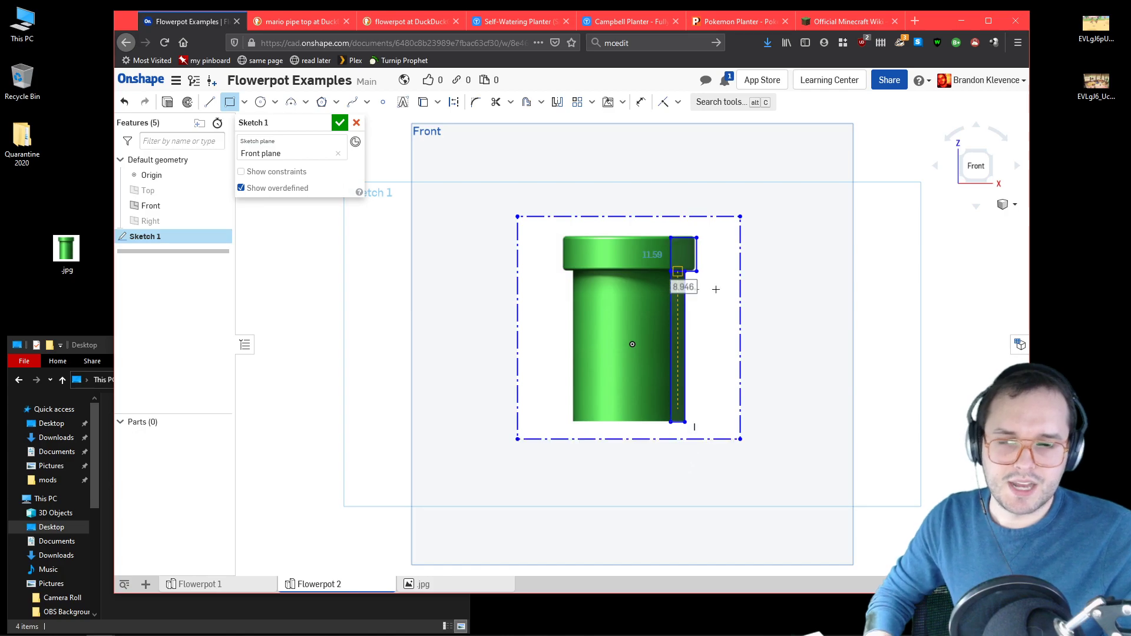
scroll(711, 254, "up", 5)
scroll(711, 253, "down", 3)
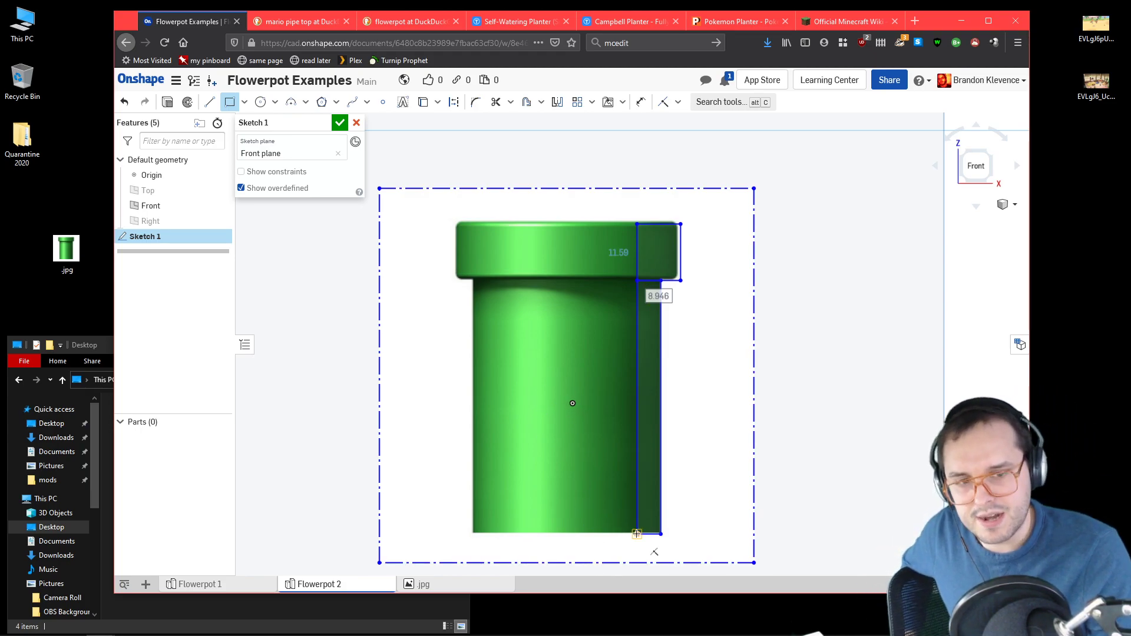
left_click(636, 533)
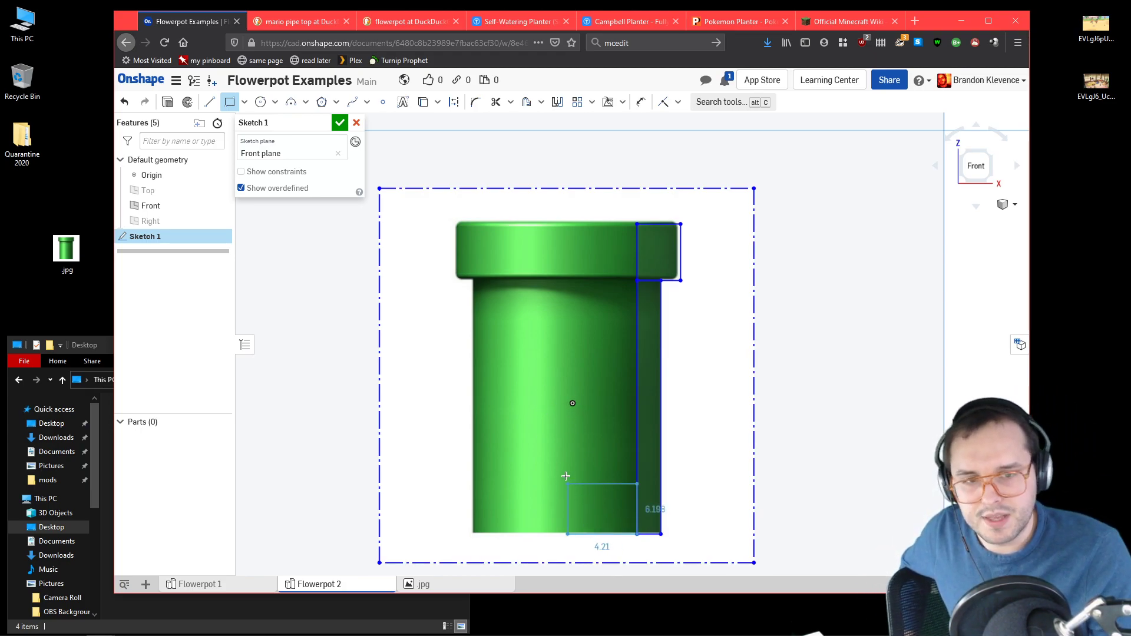
left_click(572, 509)
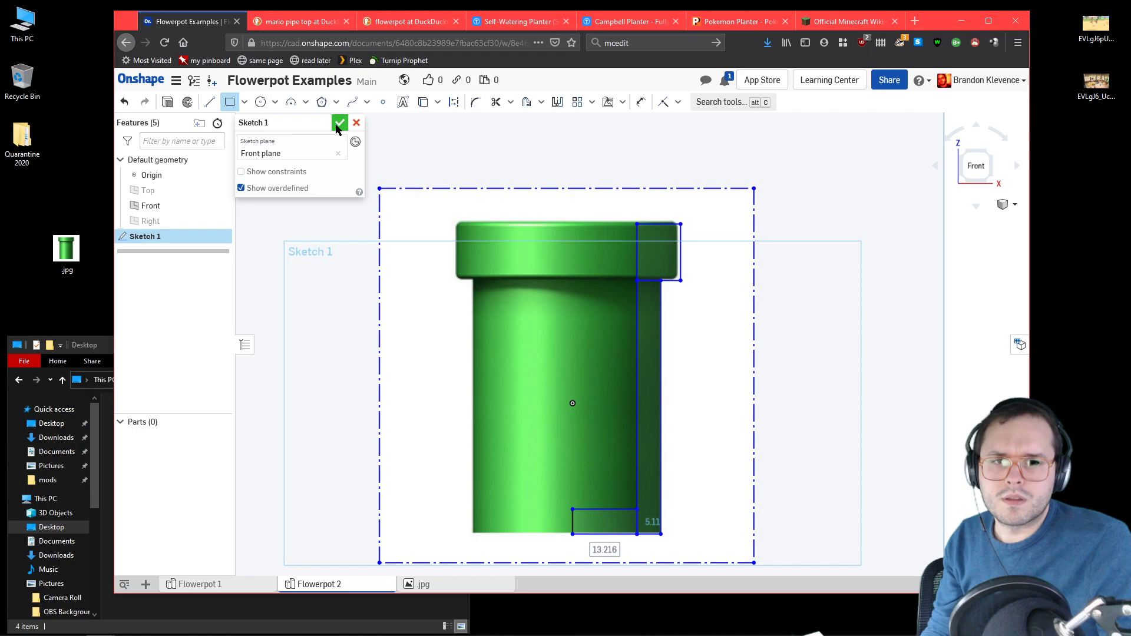
Step: Trim away the shared edges between the rim, wall and floor rectangles so they form one closed profile
left_click(496, 101)
scroll(645, 330, "up", 5)
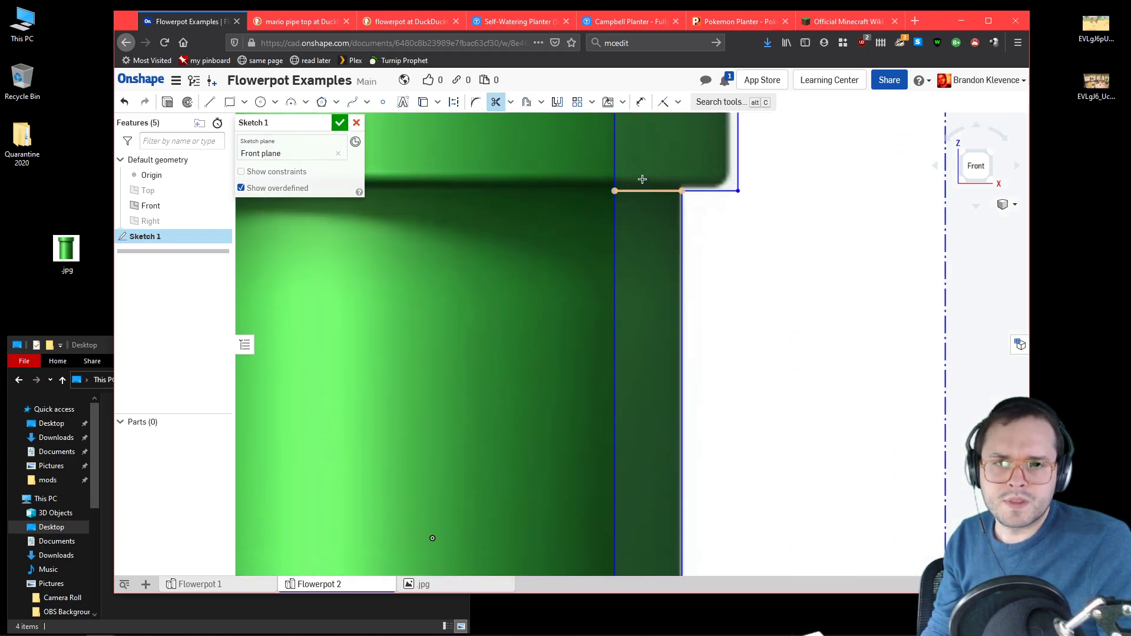
scroll(656, 259, "down", 5)
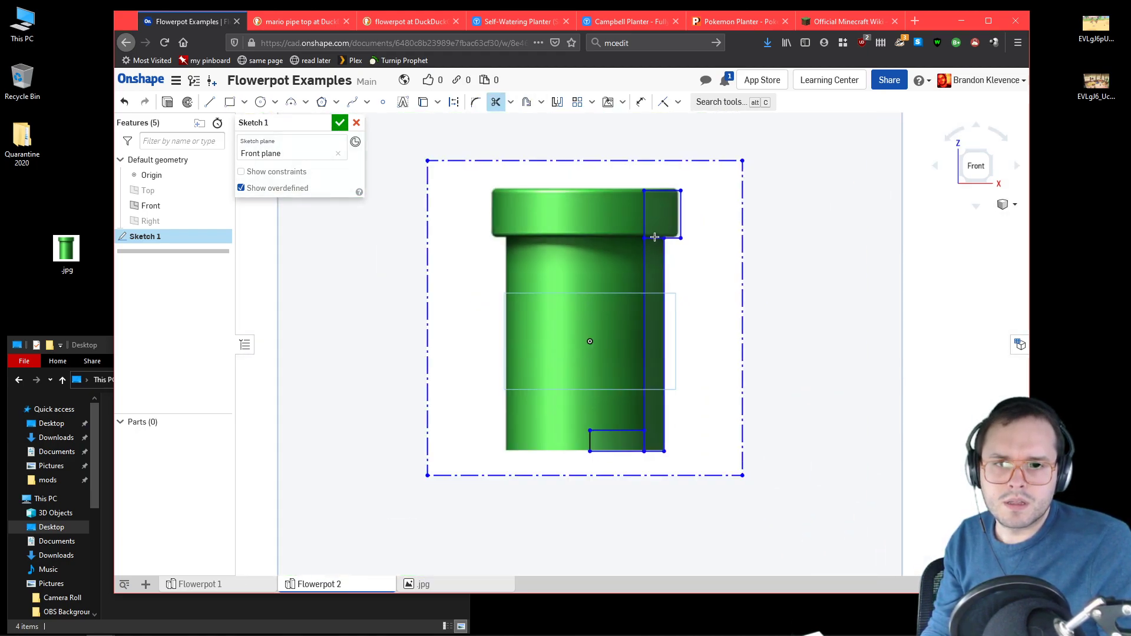
scroll(644, 316, "up", 5)
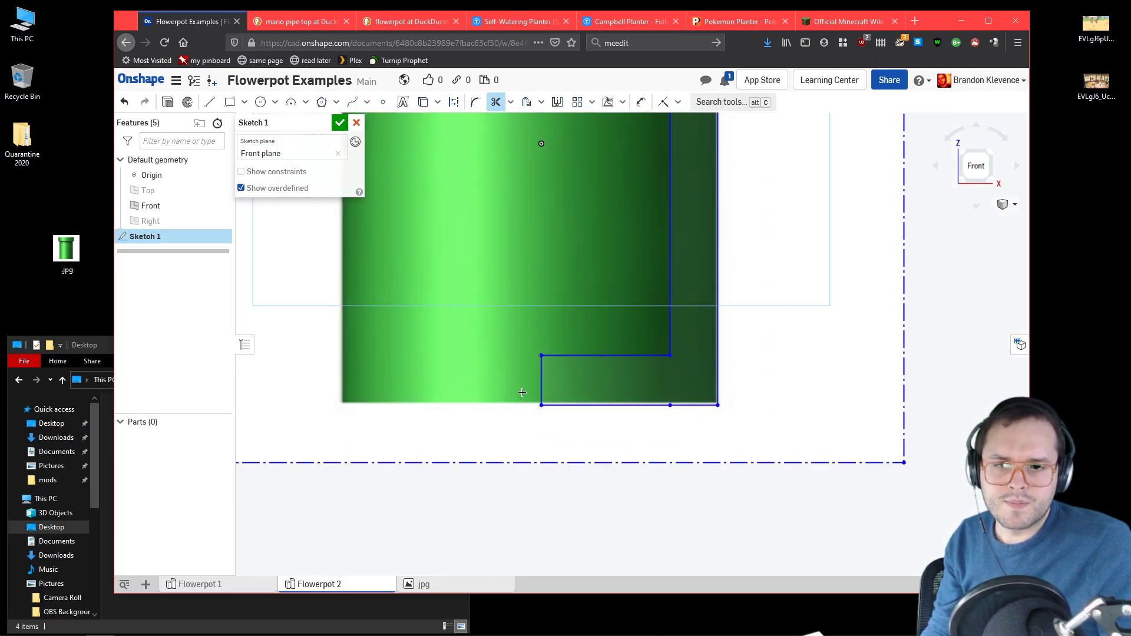
scroll(550, 356, "down", 4)
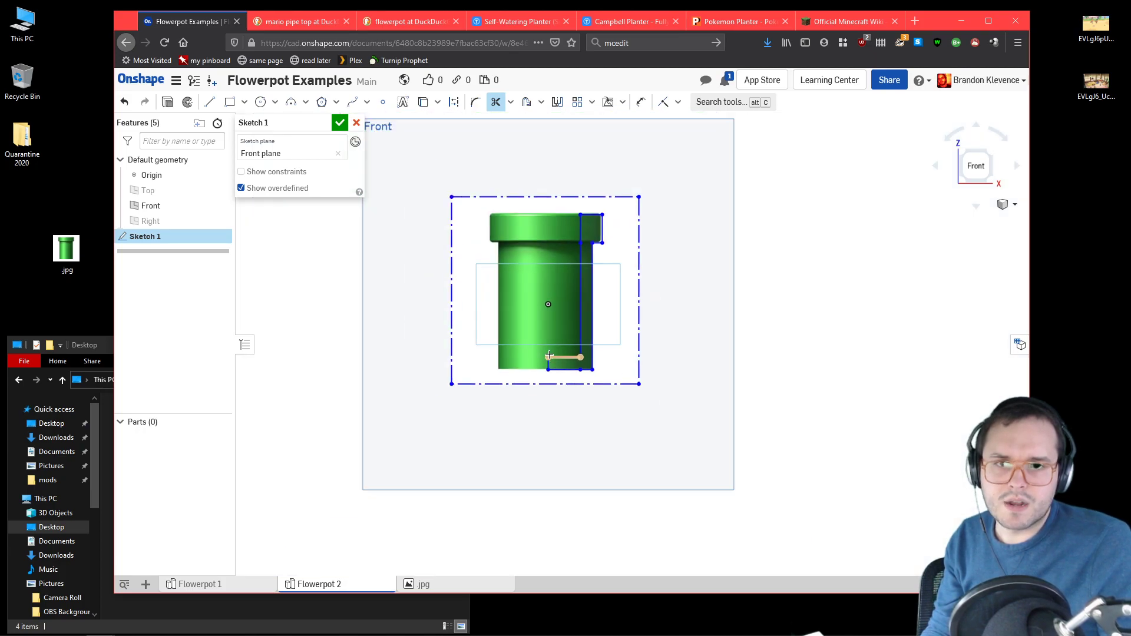
scroll(560, 200, "up", 3)
scroll(560, 219, "down", 2)
scroll(560, 219, "down", 2)
scroll(576, 292, "up", 3)
scroll(518, 315, "down", 2)
scroll(501, 174, "up", 2)
scroll(461, 225, "down", 2)
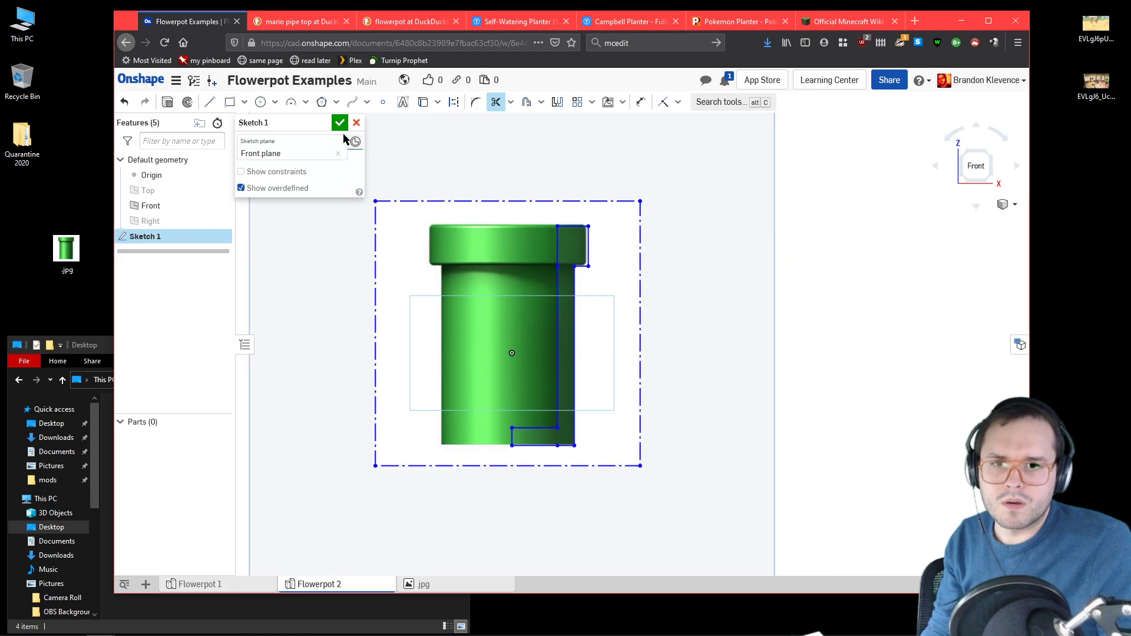
Step: Draw a vertical construction line about 113 mm long through the origin, extending above and below the pipe image
left_click(209, 101)
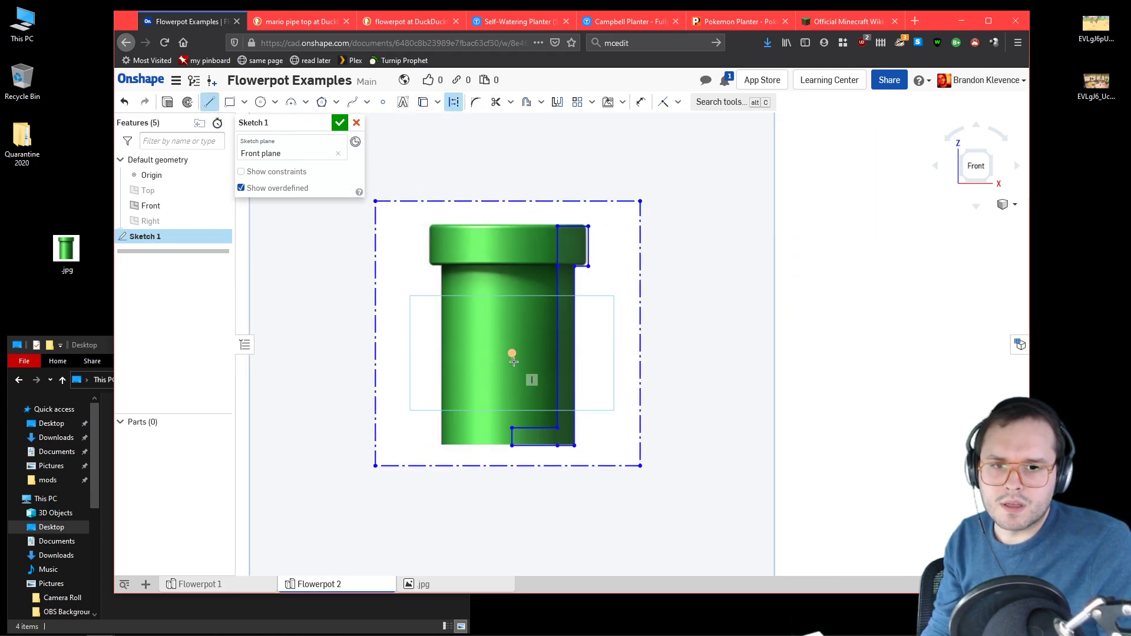
left_click(512, 175)
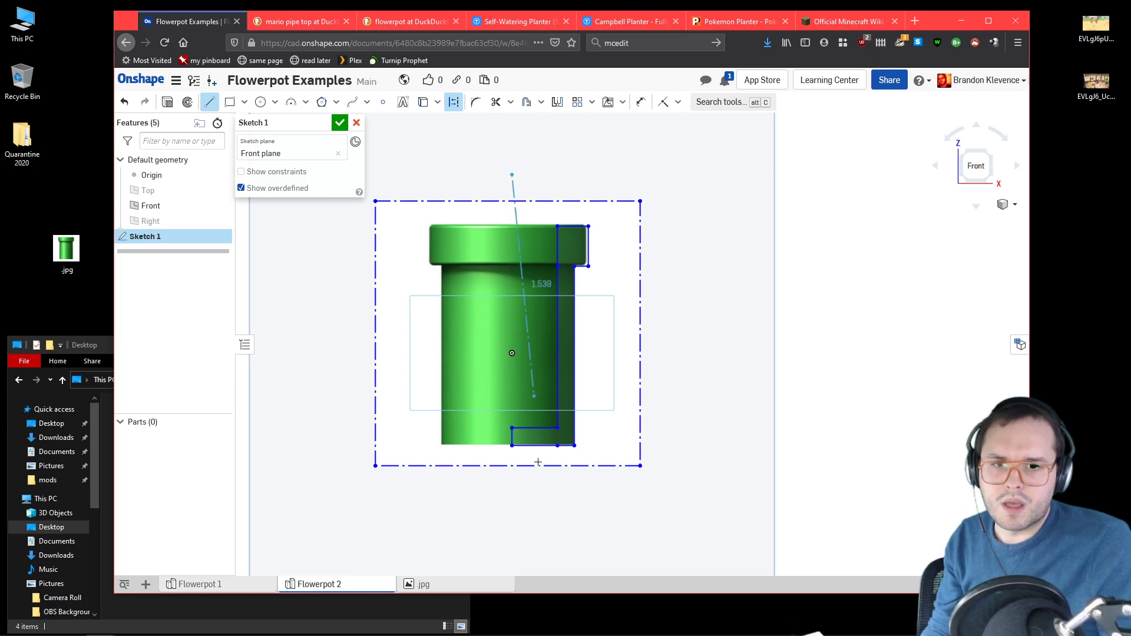
left_click(512, 563)
key("Escape")
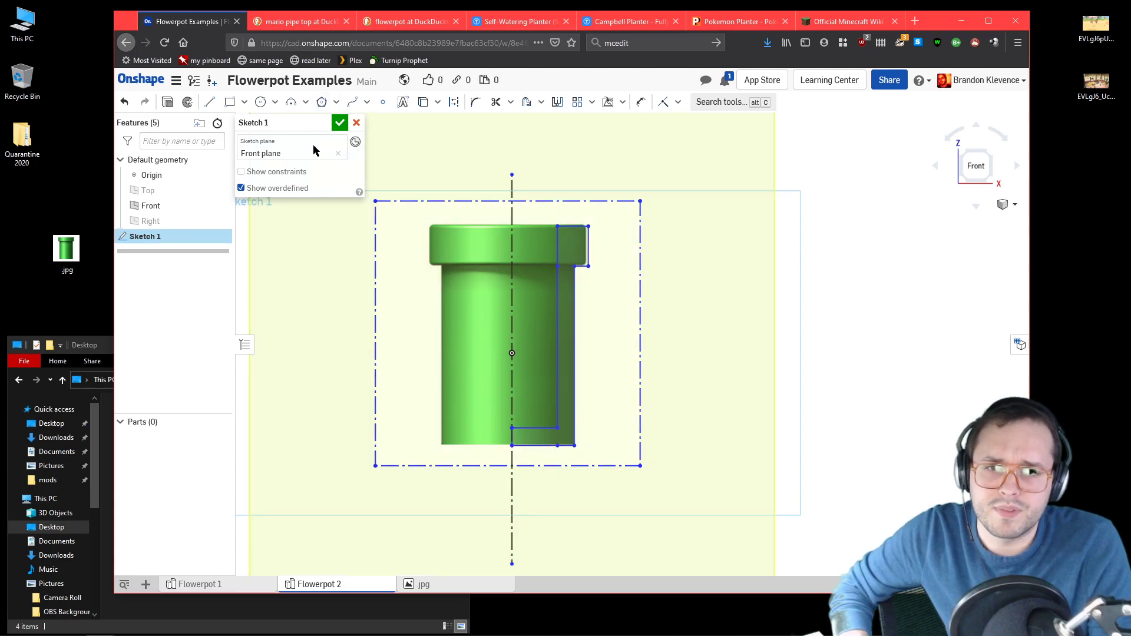
Step: Dimension the horizontal distance from the centre line to the wall's inner edge and the rim's width, accepting the drawn sizes
left_click(640, 102)
left_click(512, 314)
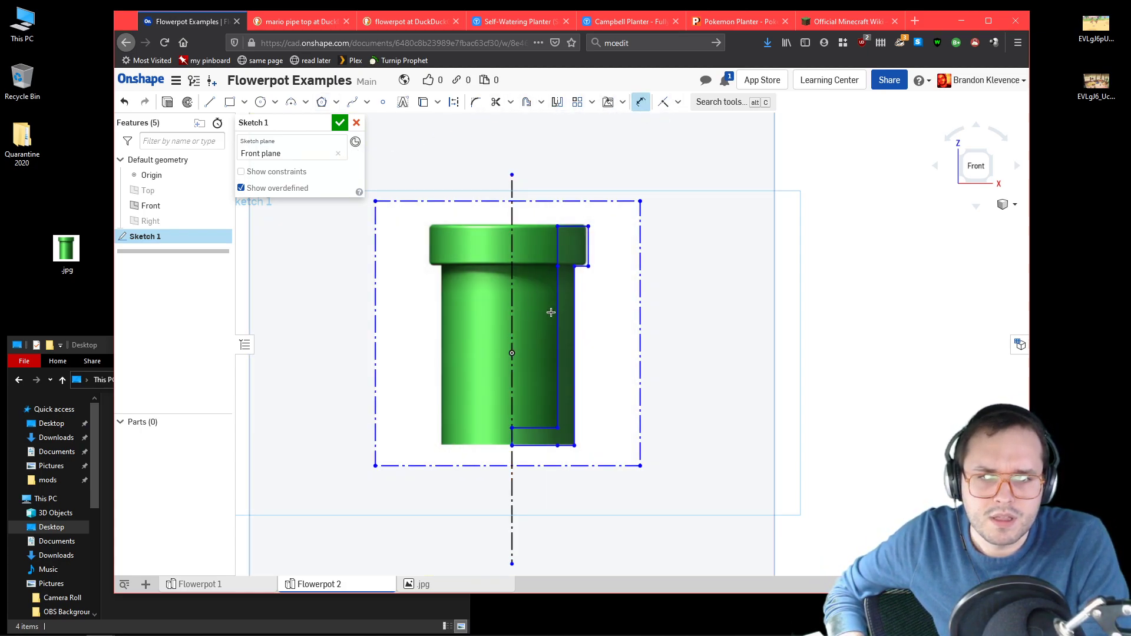
left_click(557, 313)
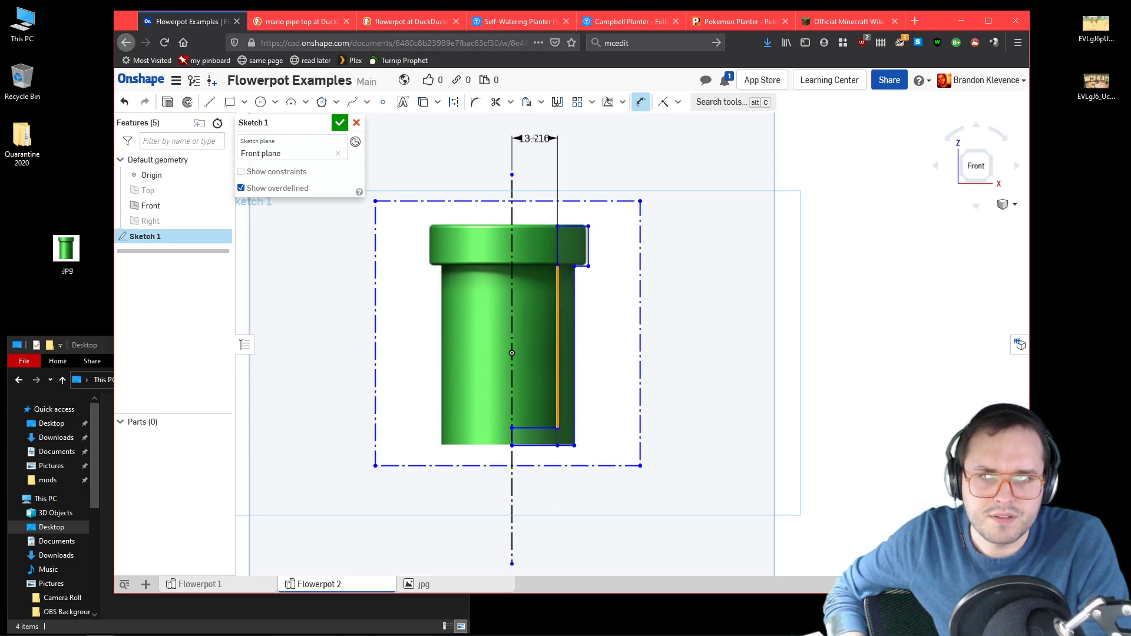
left_click(534, 139)
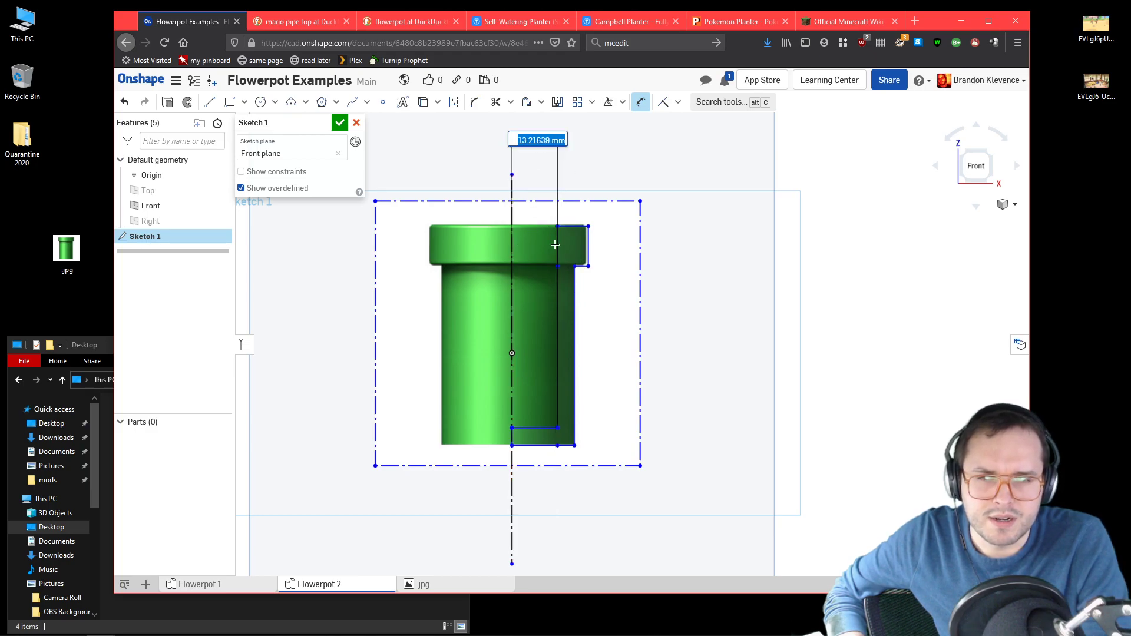
left_click(587, 247)
left_click(589, 248)
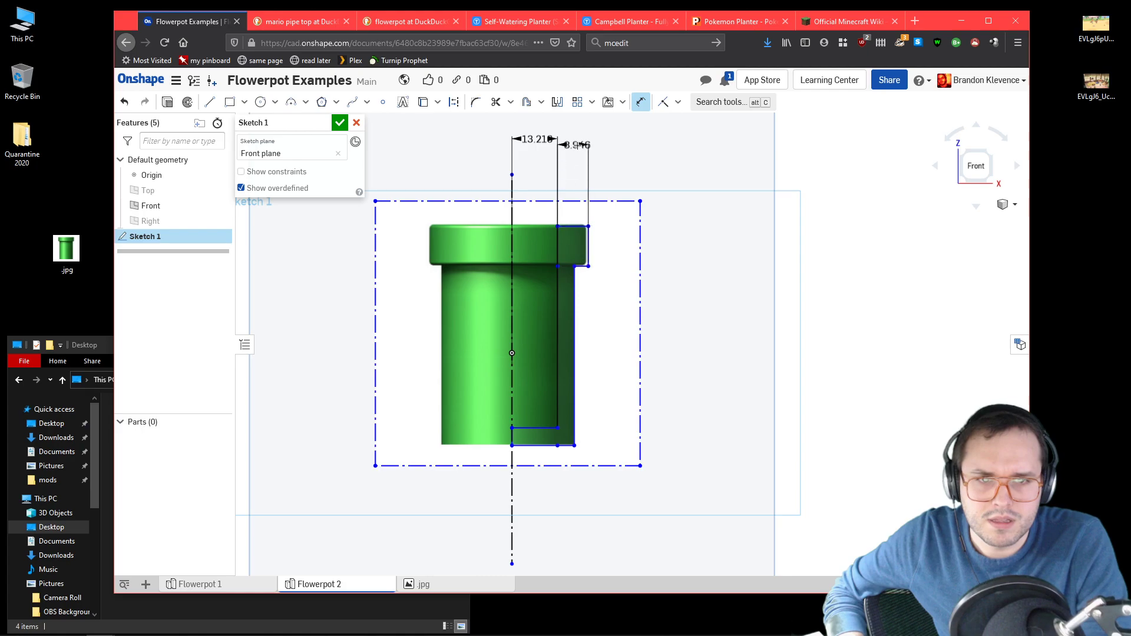
left_click(574, 139)
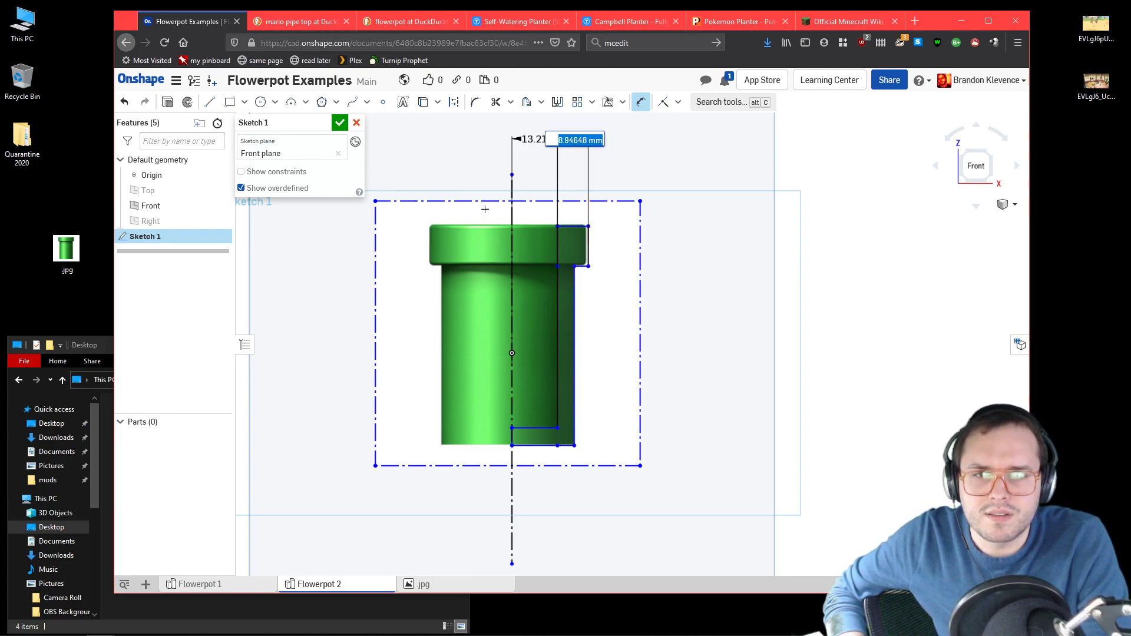
Step: Dimension the heights of the wall's outer edge below the rim and of the rim's outer edge, and finish the sketch
left_click(576, 313)
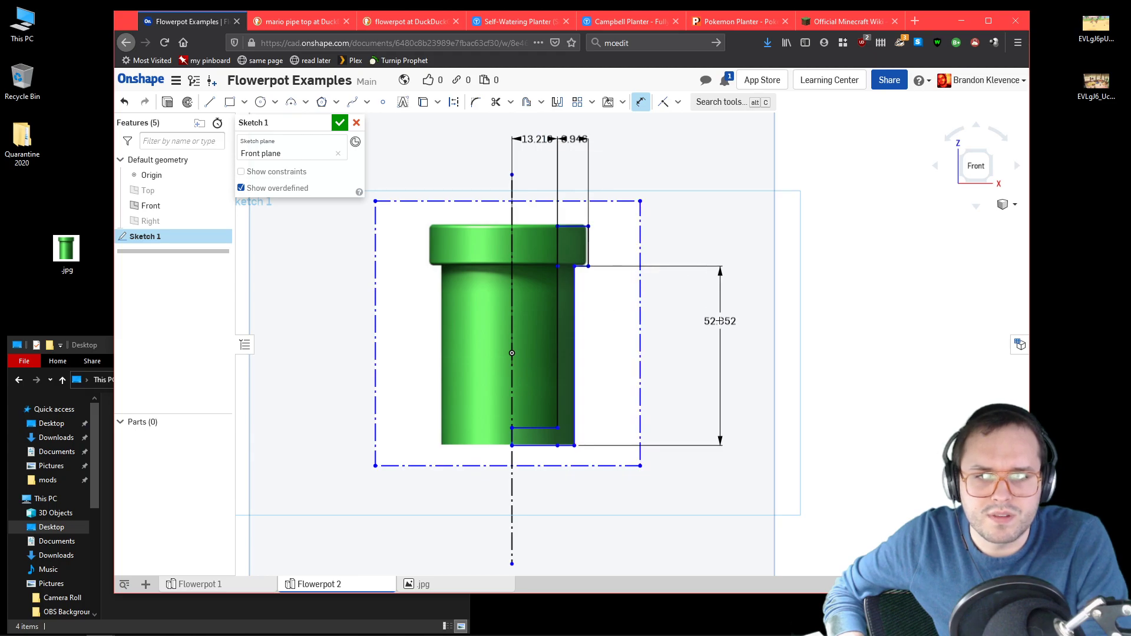
right_click(714, 361)
left_click(710, 347)
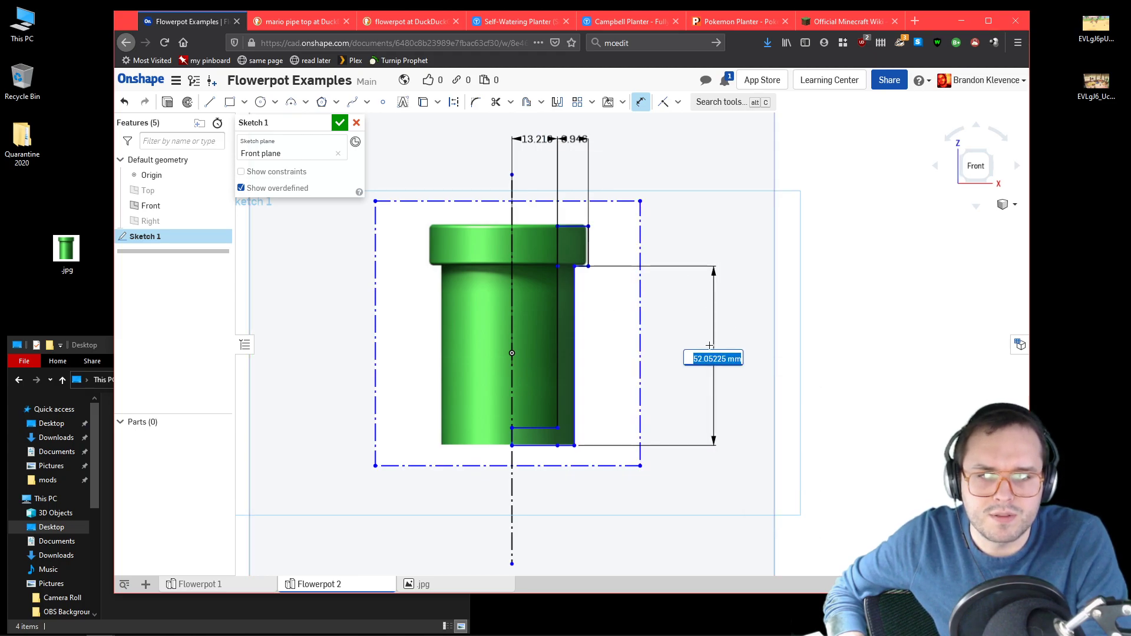
left_click(585, 244)
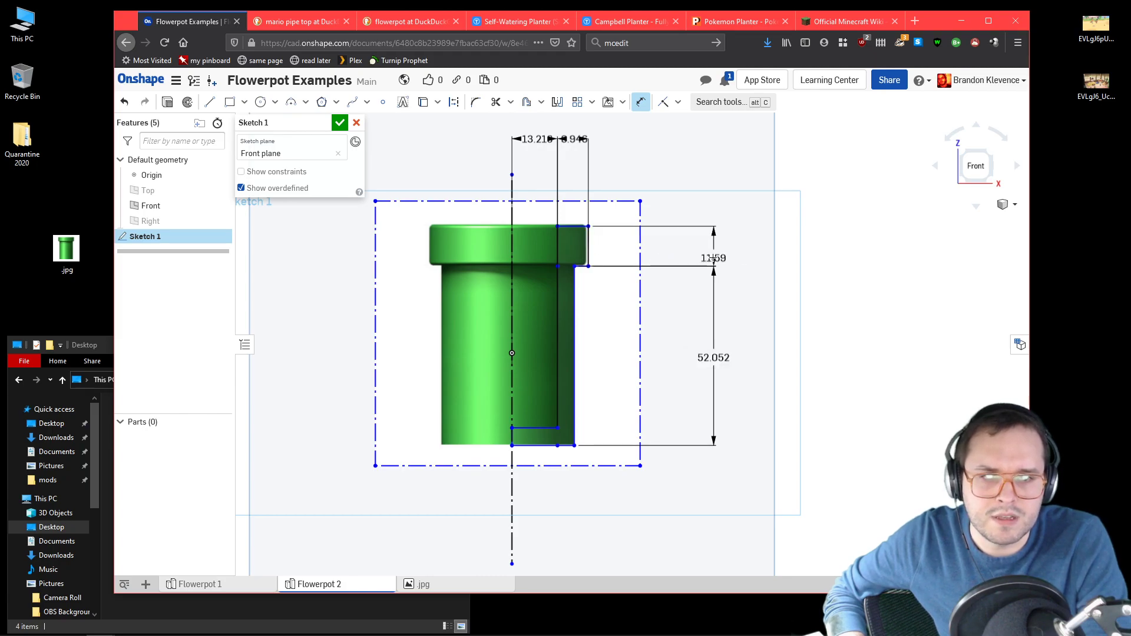
left_click(715, 259)
key("Return")
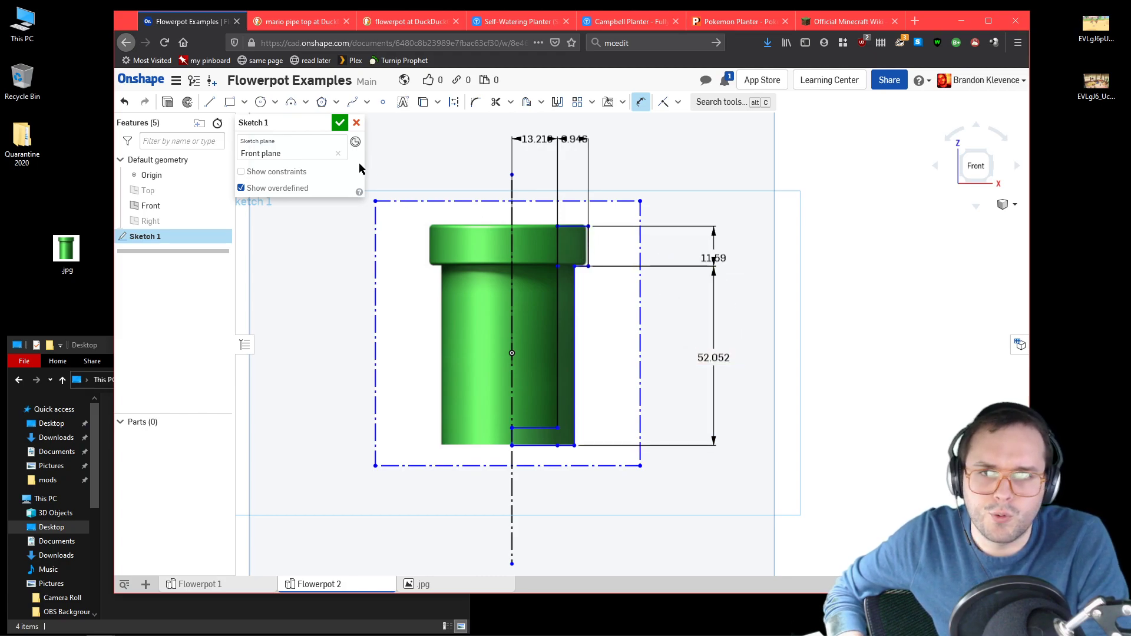
left_click(340, 123)
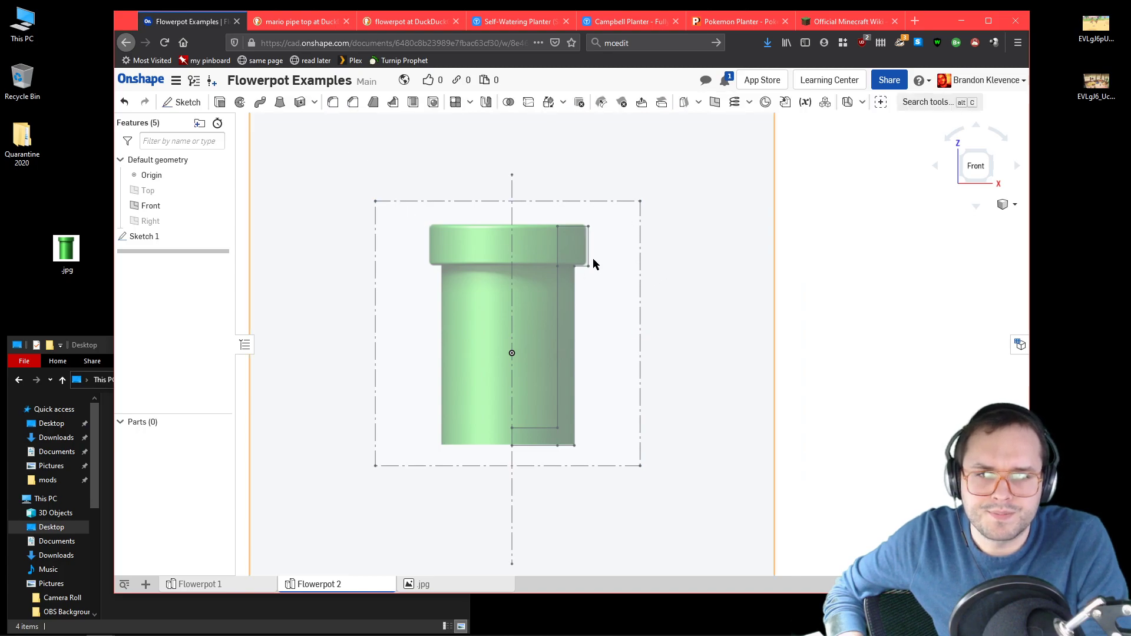
scroll(599, 234, "down", 5)
scroll(585, 212, "up", 3)
scroll(601, 394, "up", 2)
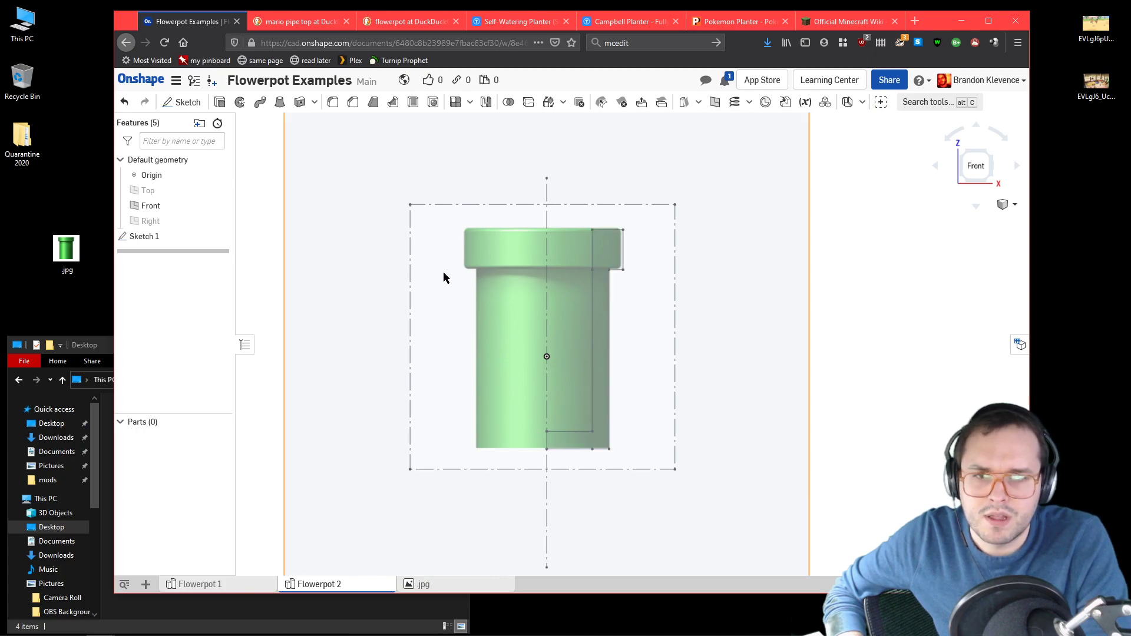
right_click(491, 247)
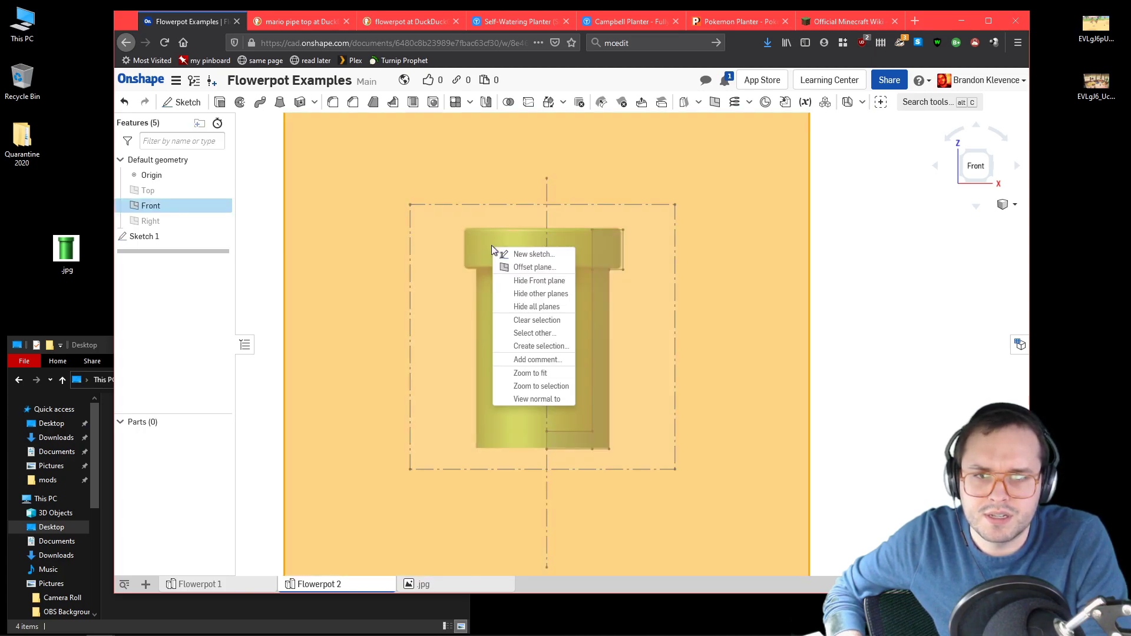
key("Escape")
left_click(145, 236)
double_click(474, 310)
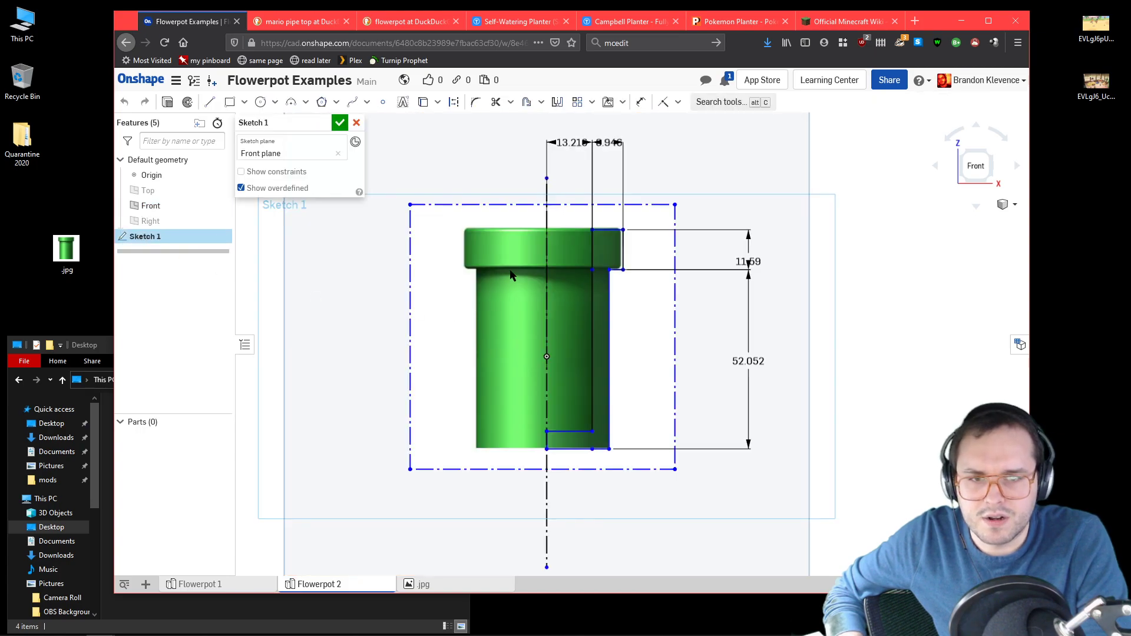
right_click(510, 274)
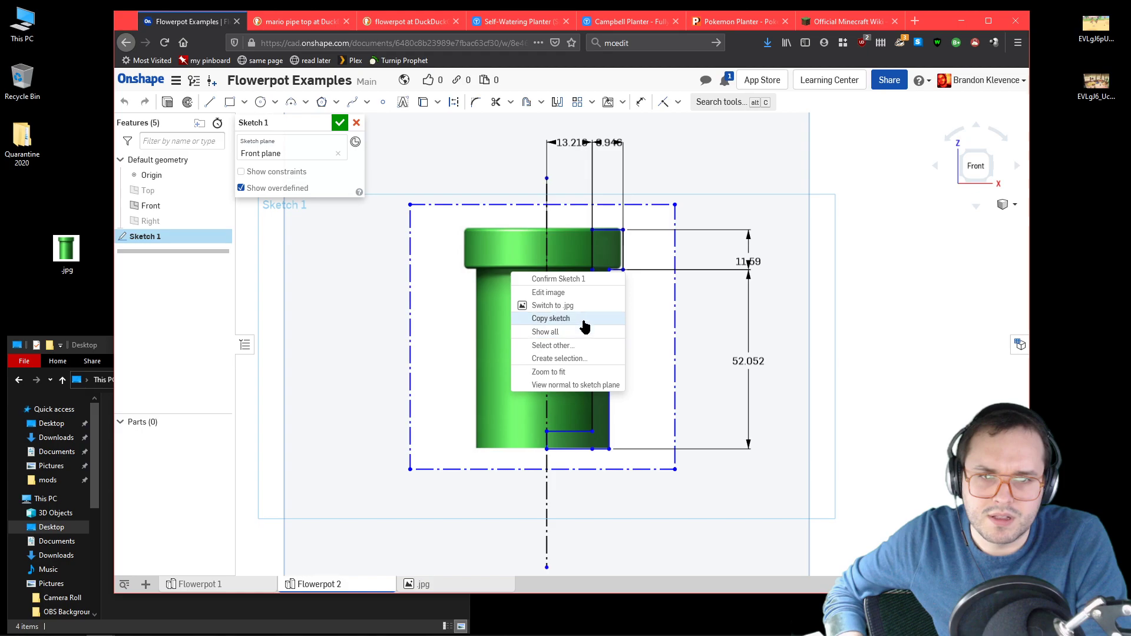
left_click(338, 128)
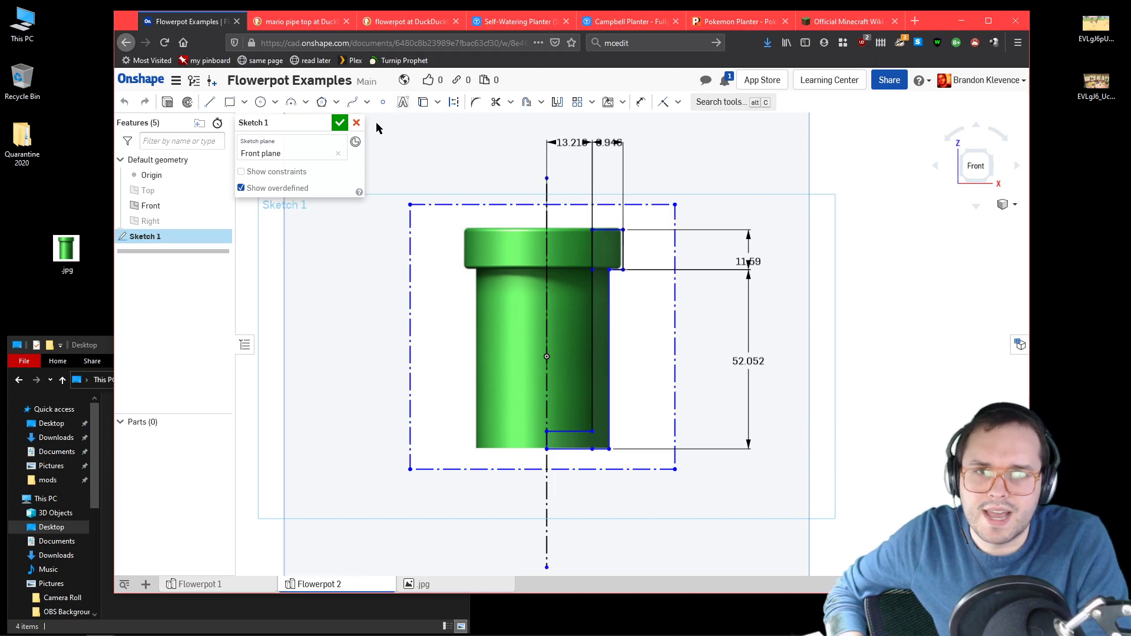
left_click(336, 126)
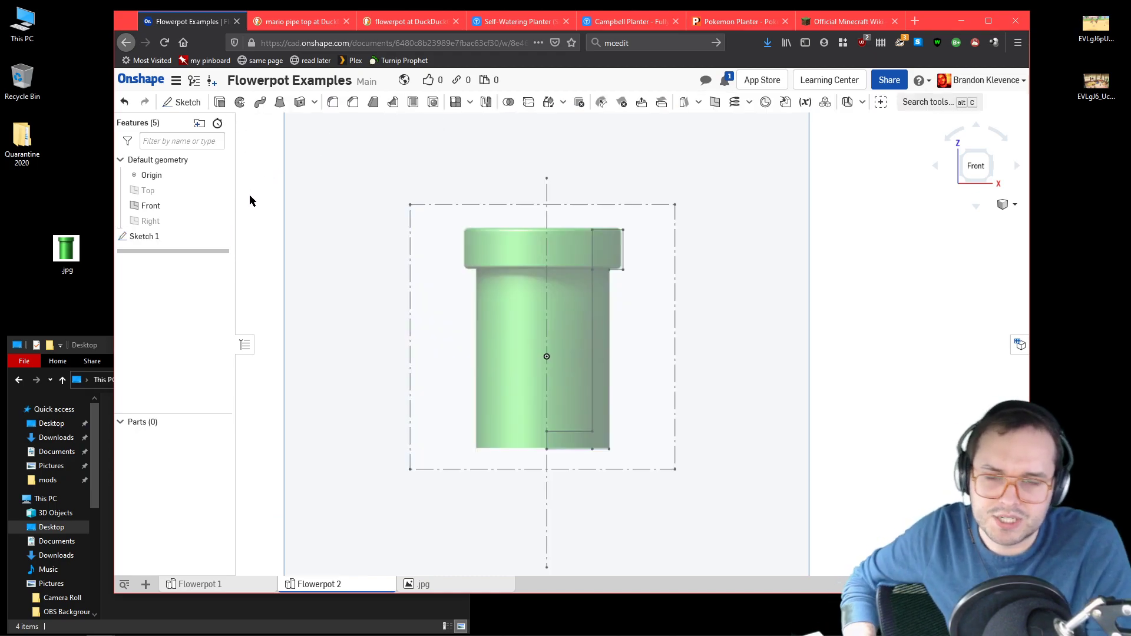
Step: Revolve the pipe profile a full turn around the vertical construction line as a new solid
left_click(240, 103)
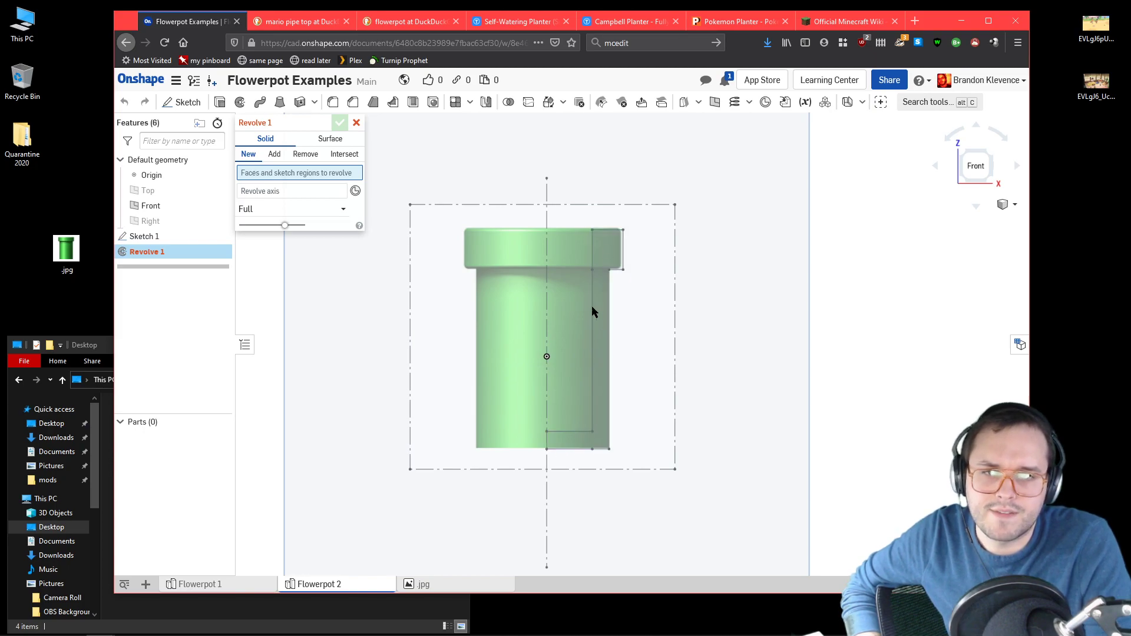
scroll(600, 255, "up", 4)
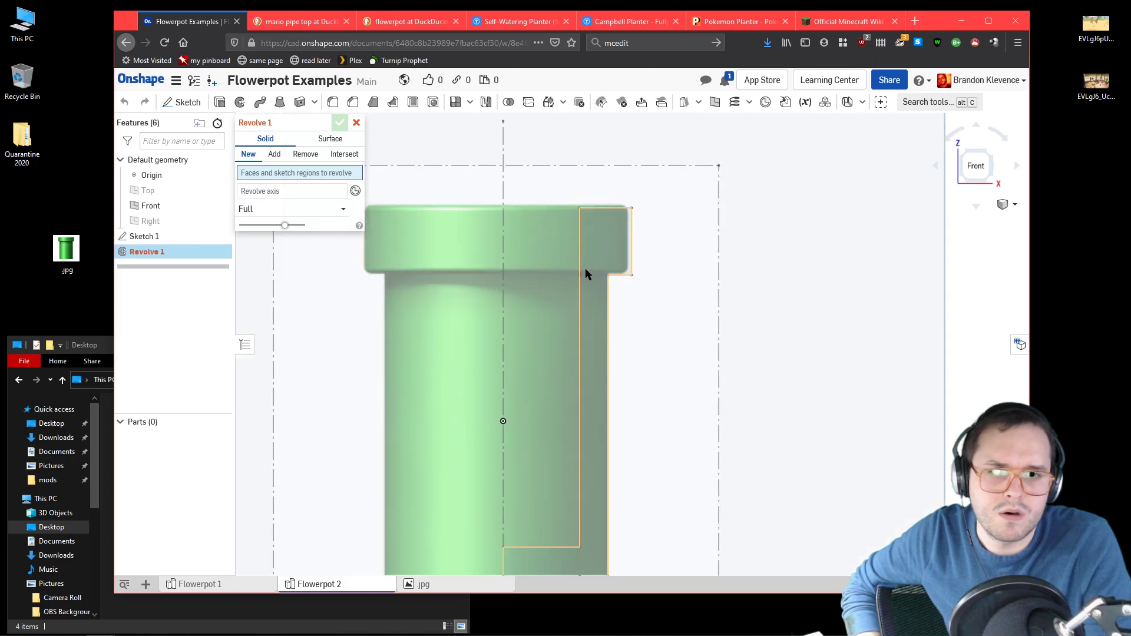
left_click(599, 277)
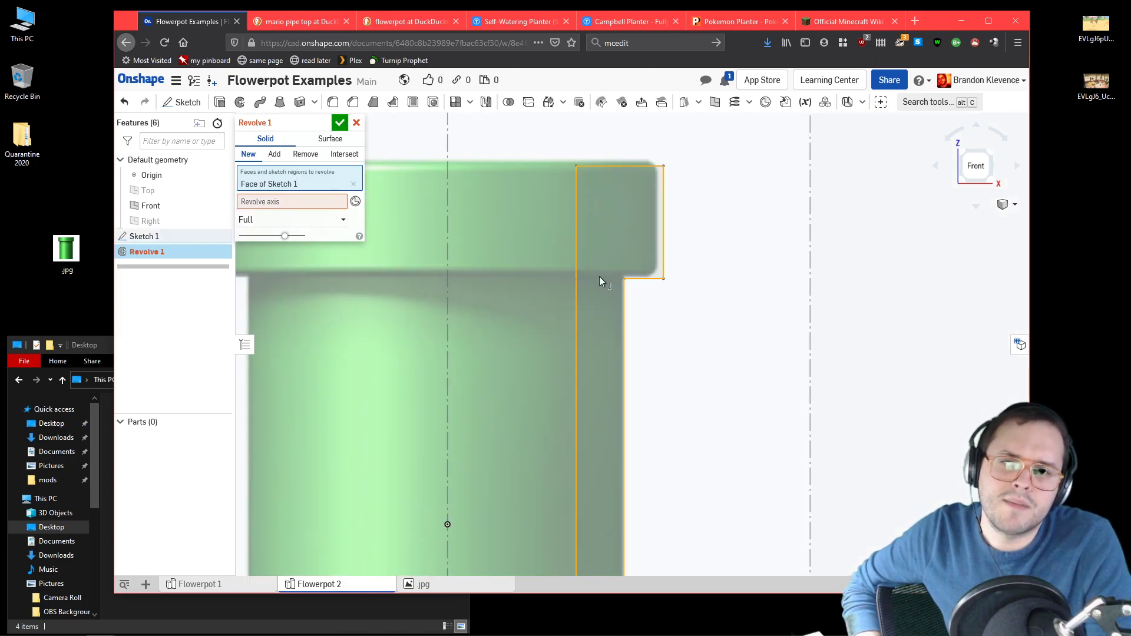
left_click(290, 203)
scroll(415, 252, "down", 4)
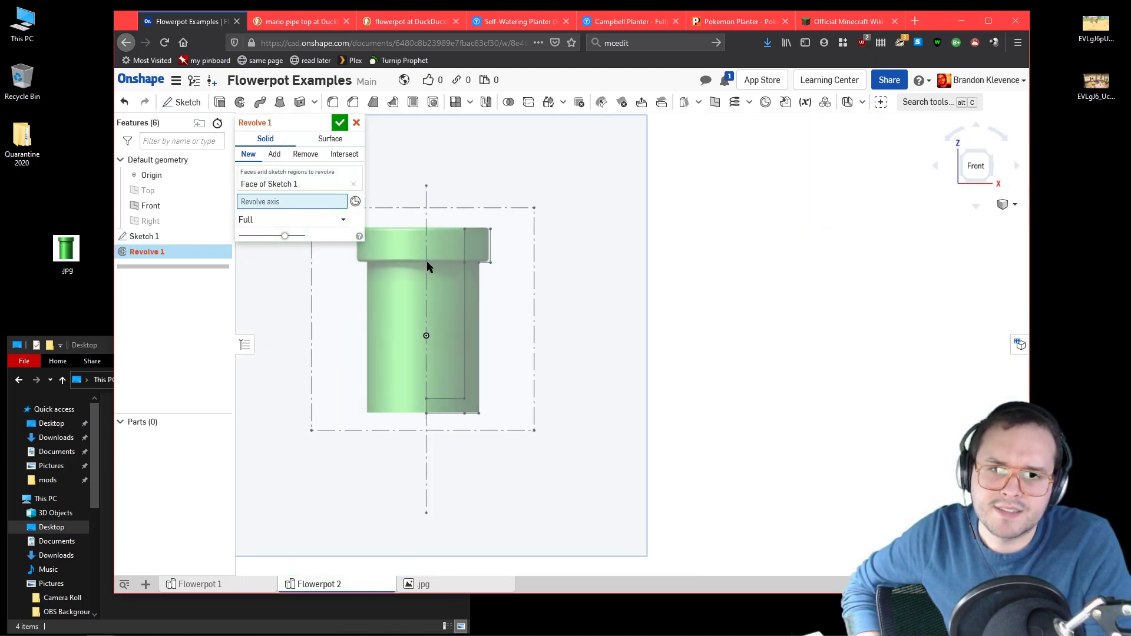
left_click(427, 267)
mouse_move(571, 306)
right_mouse_down()
mouse_move(611, 263)
mouse_move(611, 287)
mouse_move(641, 265)
mouse_move(641, 242)
mouse_move(625, 233)
right_mouse_up()
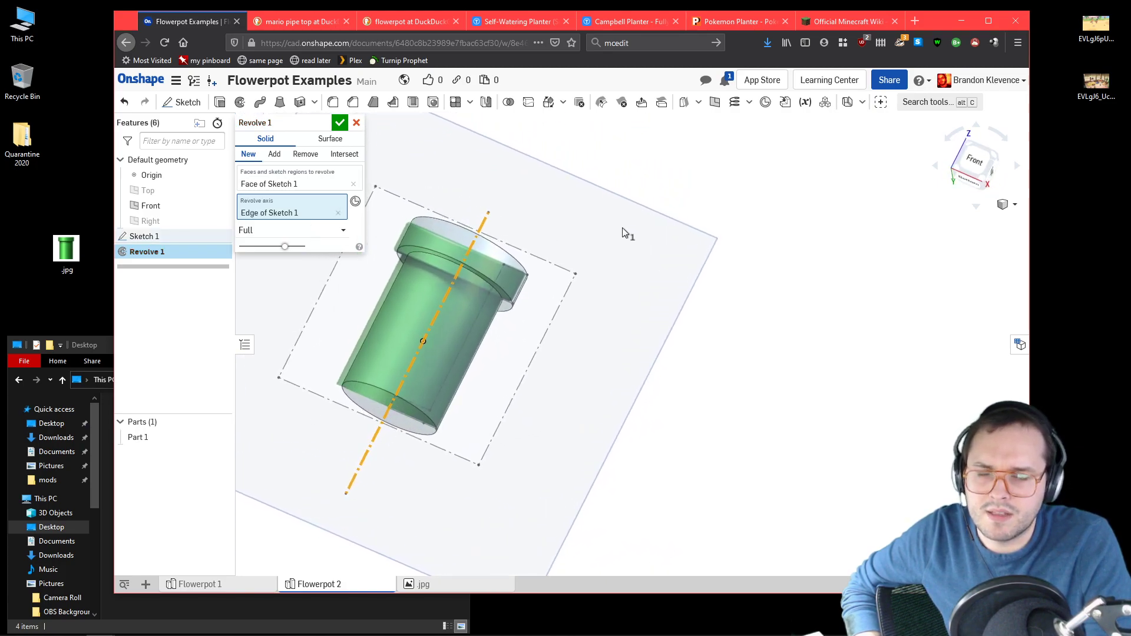
left_click(340, 123)
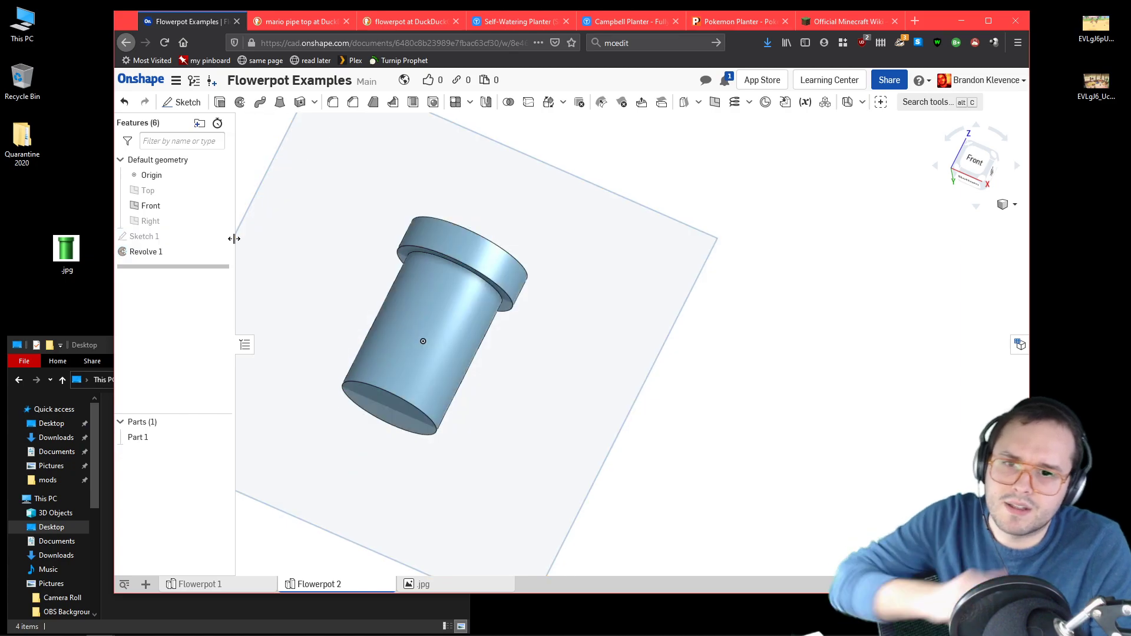
Step: Reopen the pipe profile sketch and set the height of the wall's outer edge below the rim to 40 mm
mouse_move(570, 172)
right_mouse_down()
mouse_move(513, 212)
mouse_move(657, 450)
mouse_move(724, 444)
mouse_move(729, 455)
mouse_move(732, 386)
right_mouse_up()
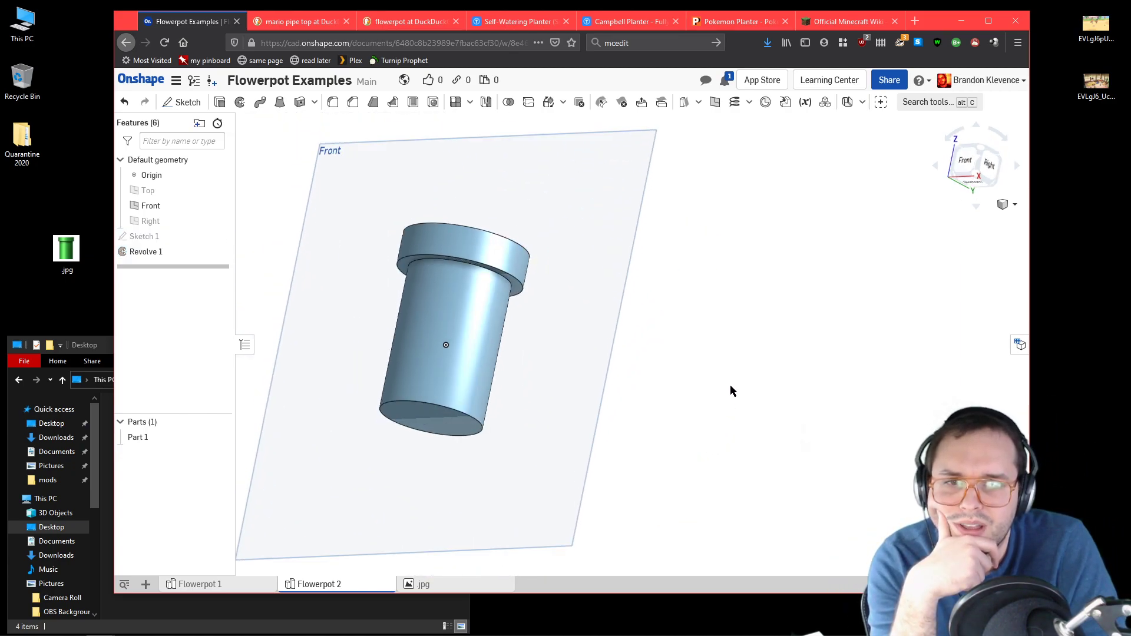
left_click(979, 154)
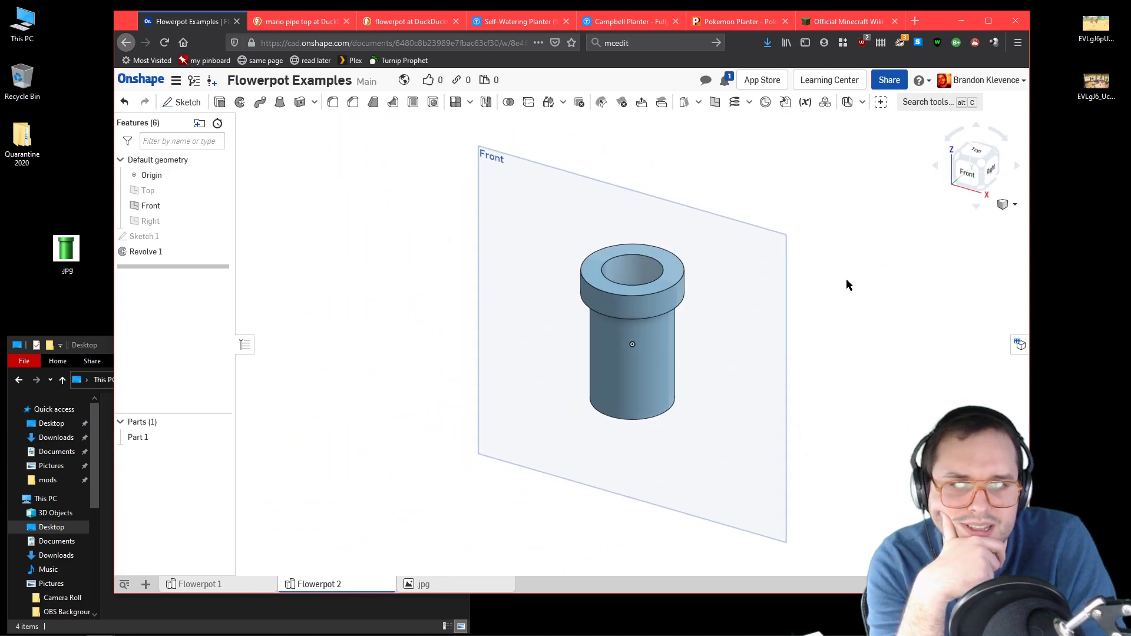
scroll(650, 351, "up", 5)
scroll(660, 346, "down", 3)
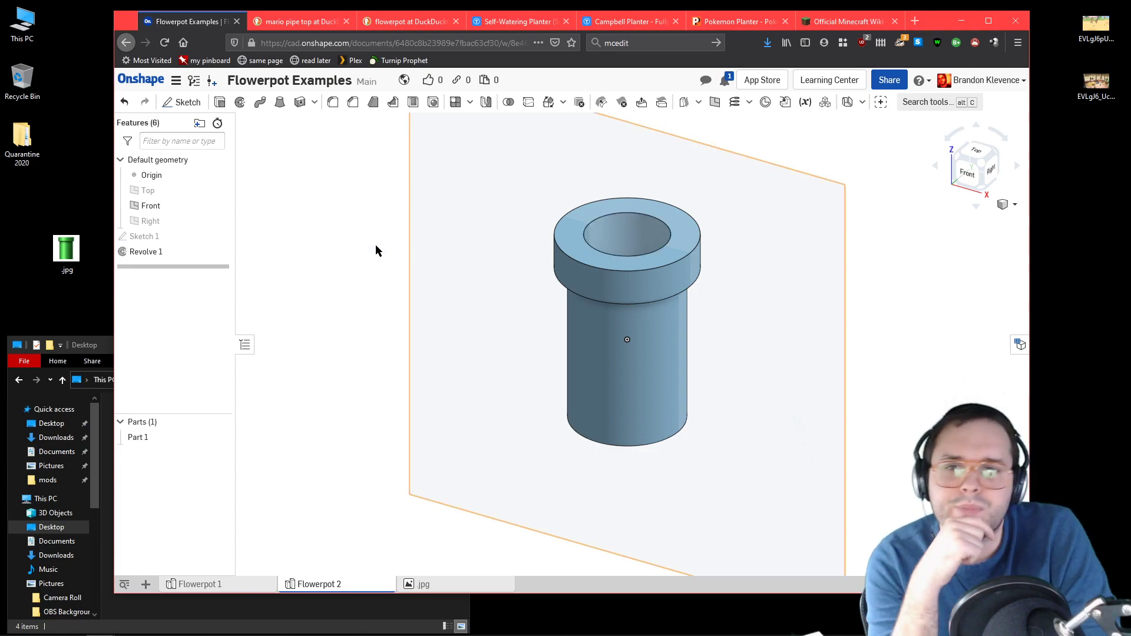
double_click(132, 236)
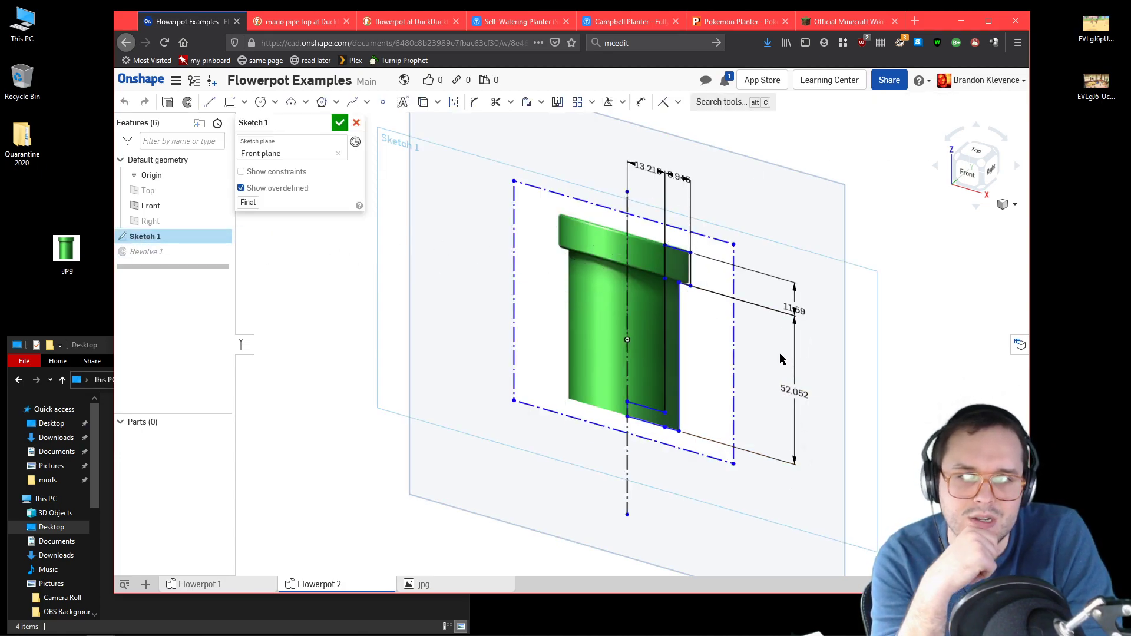
scroll(759, 318, "up", 2)
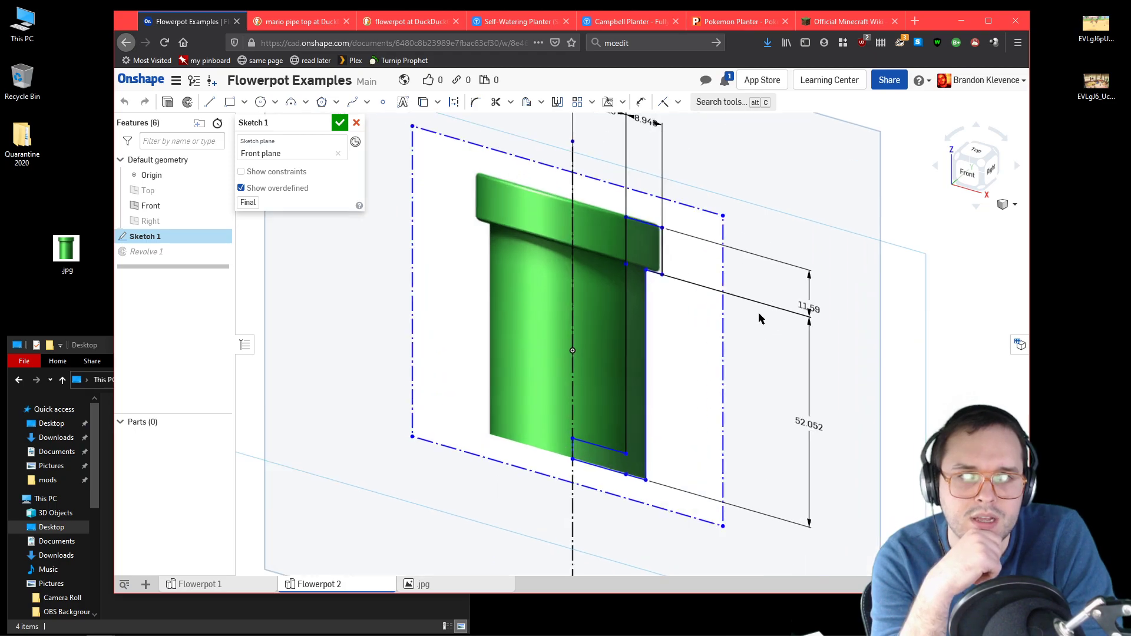
double_click(808, 424)
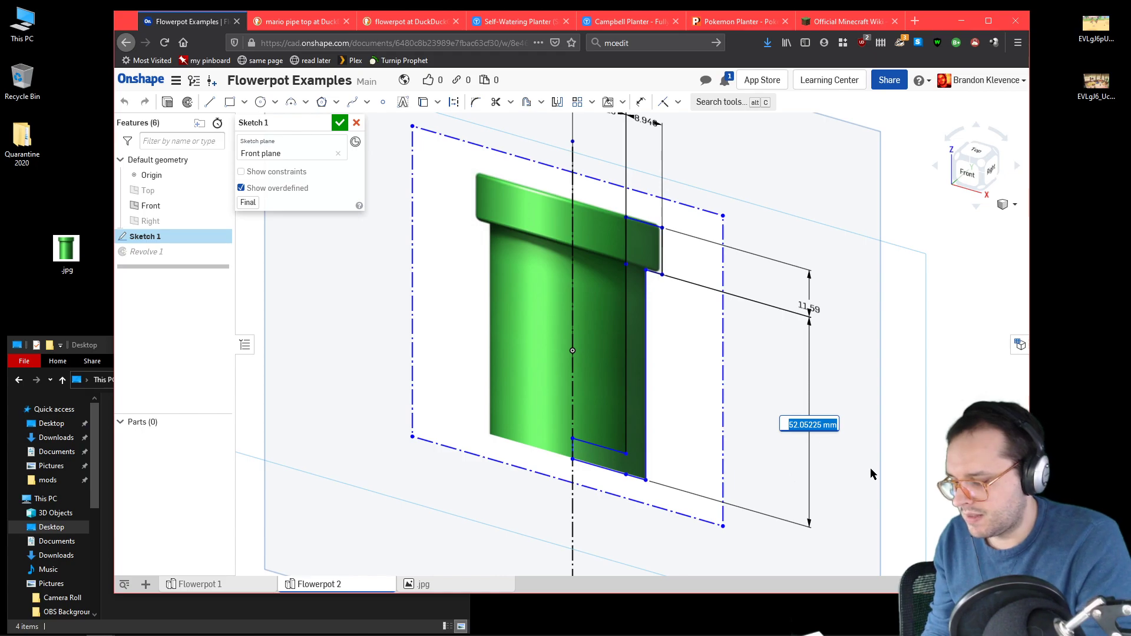
type("40")
key("Return")
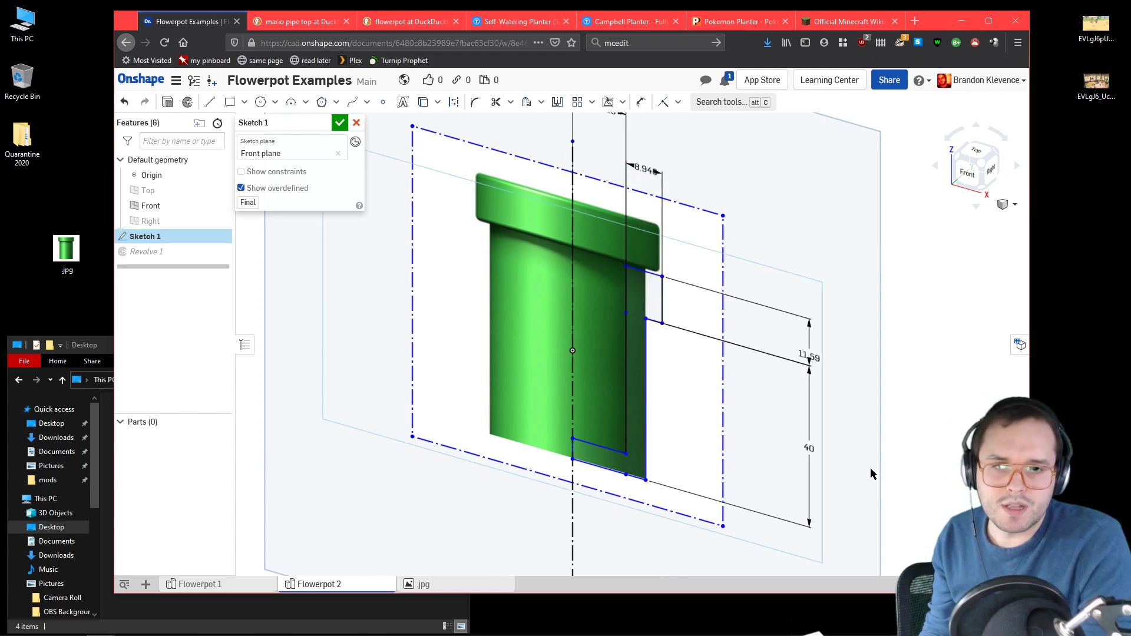
Step: Set both the rim's outer edge height and the rim's width to 10 mm
double_click(800, 350)
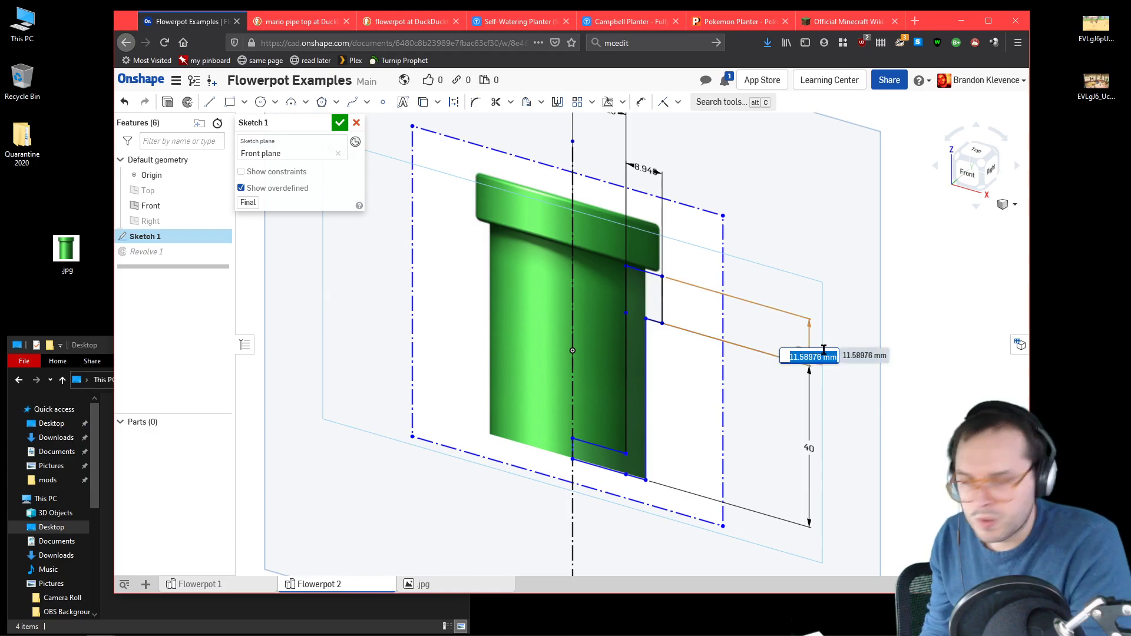
type("10")
key("Return")
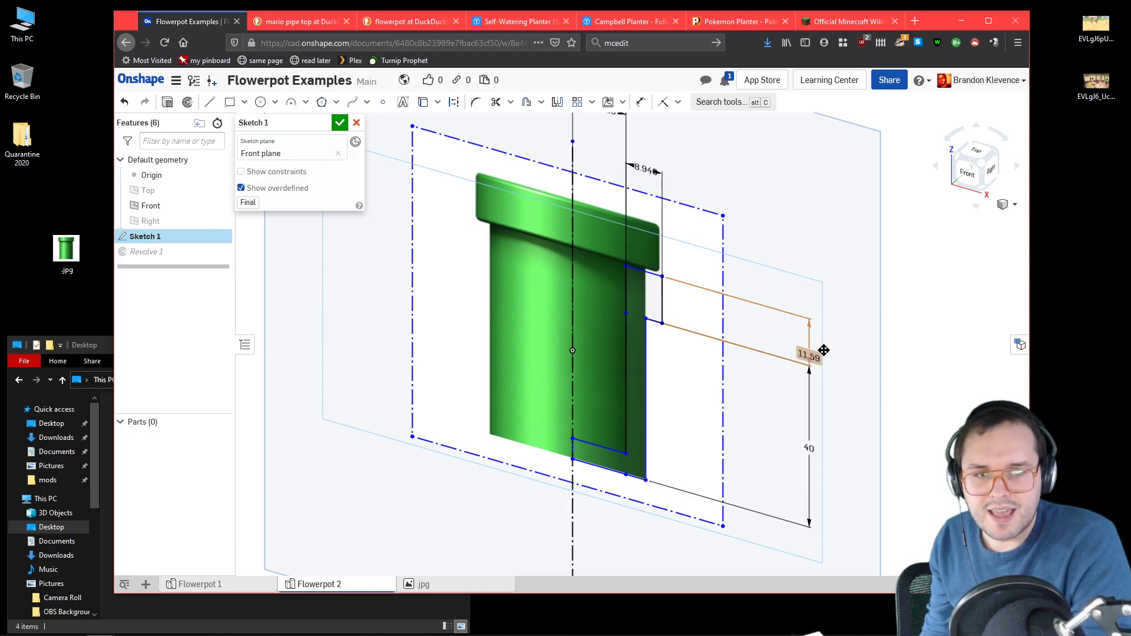
double_click(644, 172)
type("10")
key("Return")
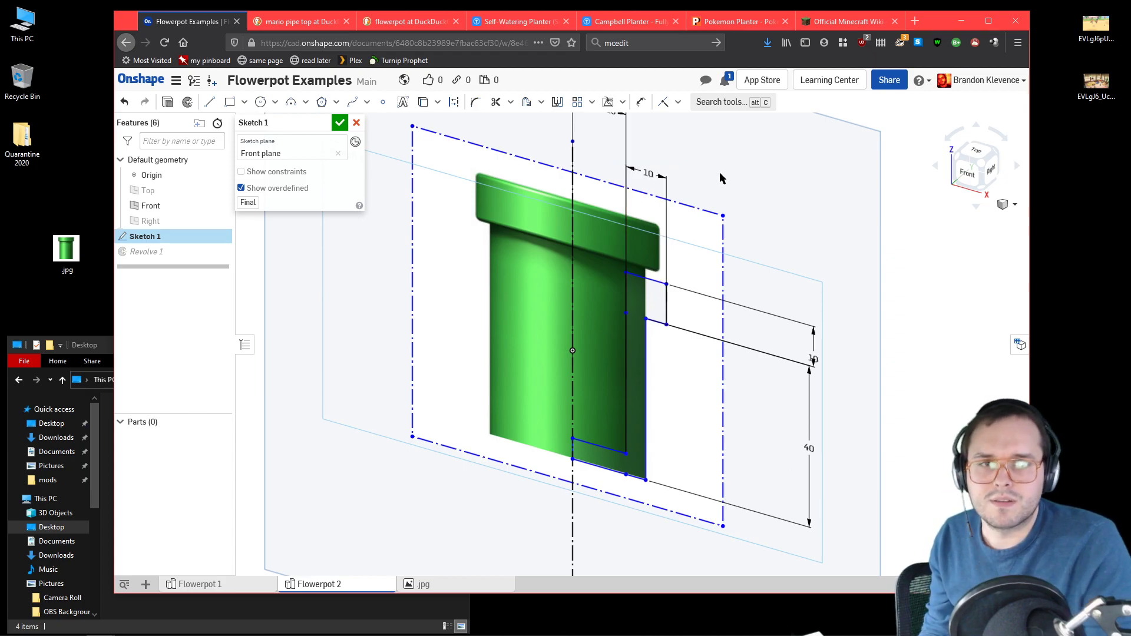
Step: Set the distance from the centre line to the wall's inner edge to 15 mm and finish the sketch
scroll(719, 177, "down", 3)
scroll(648, 124, "up", 5)
double_click(661, 169)
key("BackSpace")
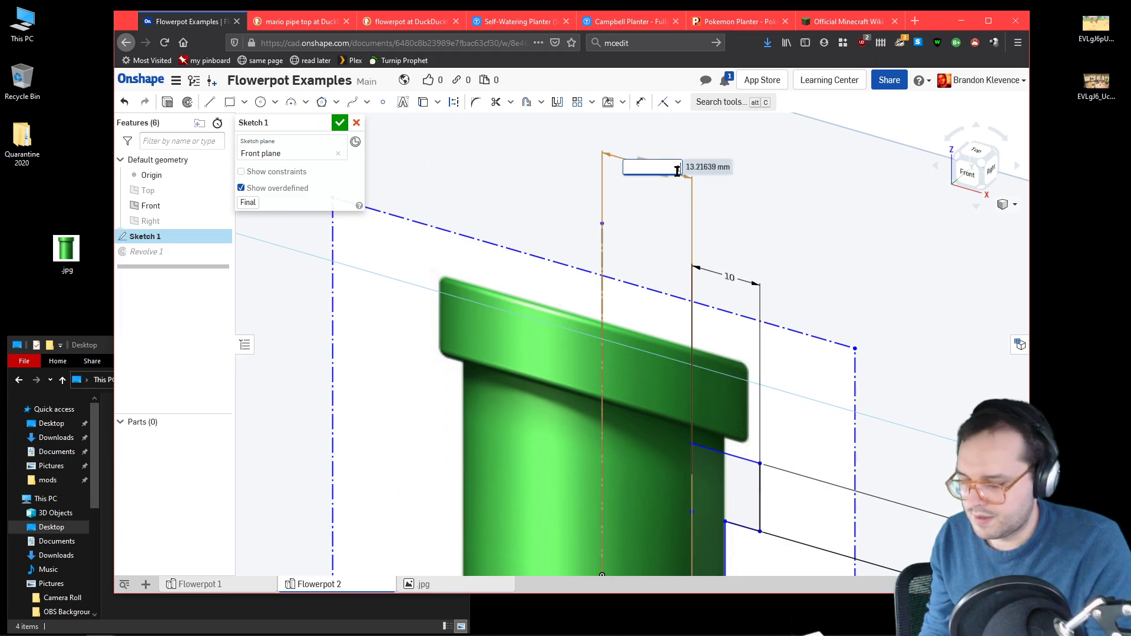
type("15")
key("Return")
scroll(694, 224, "down", 2)
scroll(693, 224, "down", 3)
left_click(340, 123)
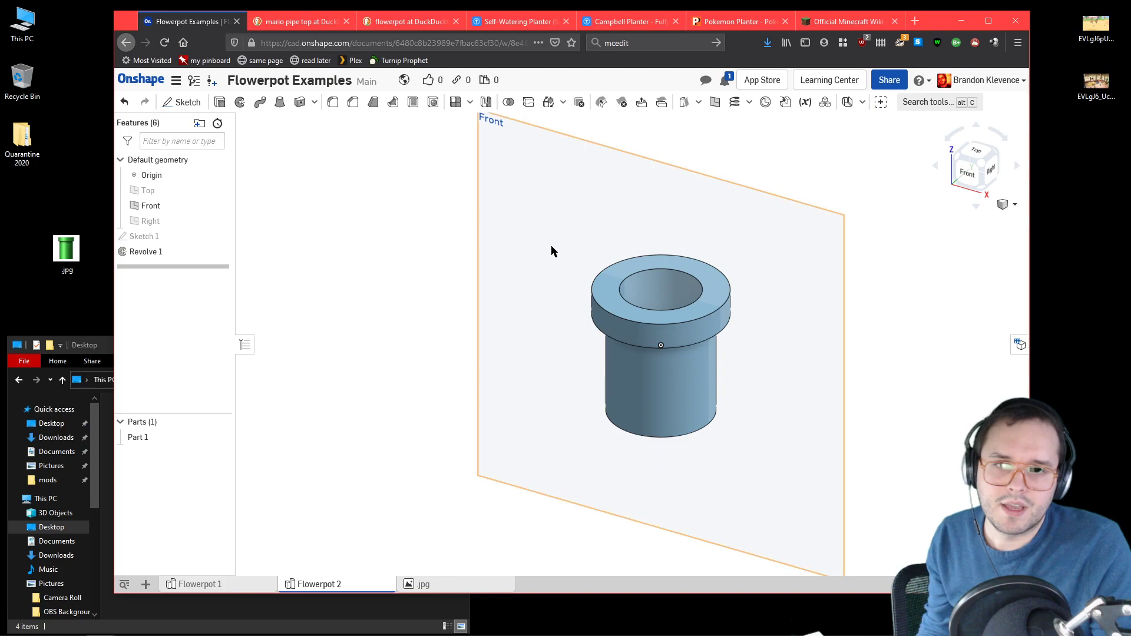
mouse_move(829, 293)
right_mouse_down()
mouse_move(835, 308)
mouse_move(831, 249)
mouse_move(782, 235)
mouse_move(960, 168)
right_mouse_up()
left_click(989, 160)
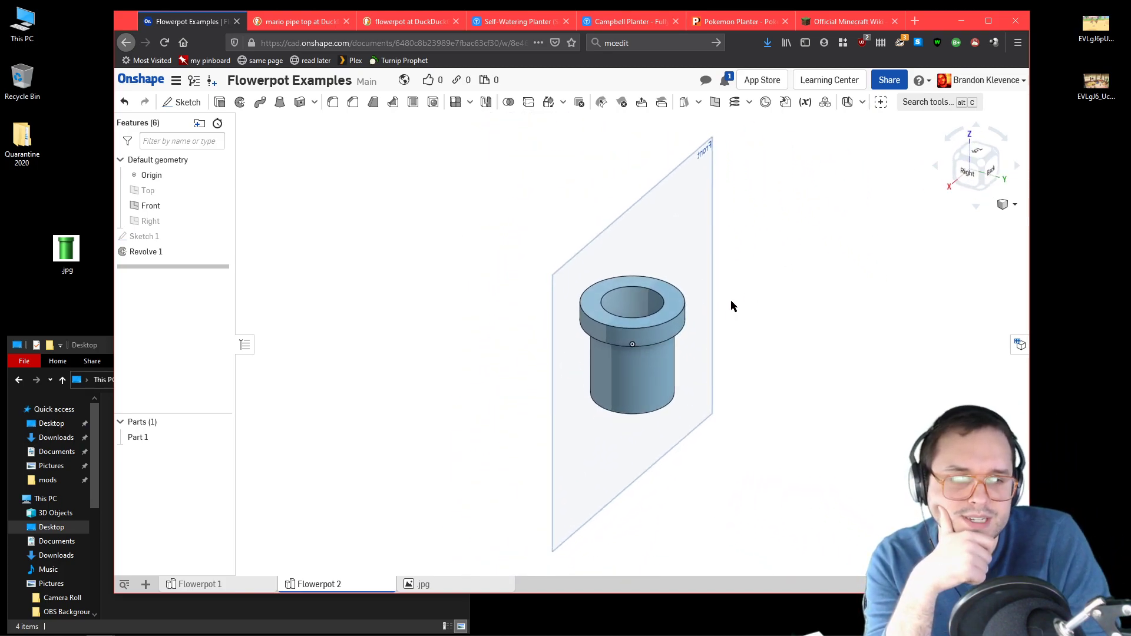
scroll(699, 346, "up", 5)
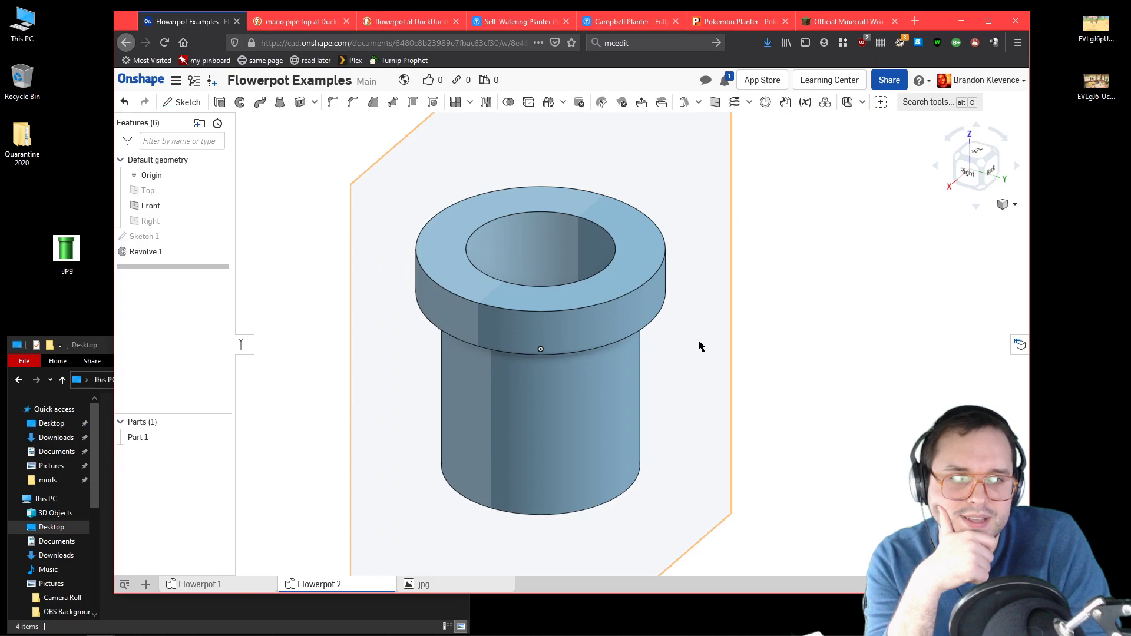
Step: Switch to the "mario pipe top" image results and examine several pipe pictures for the shape of the rim
left_click(321, 22)
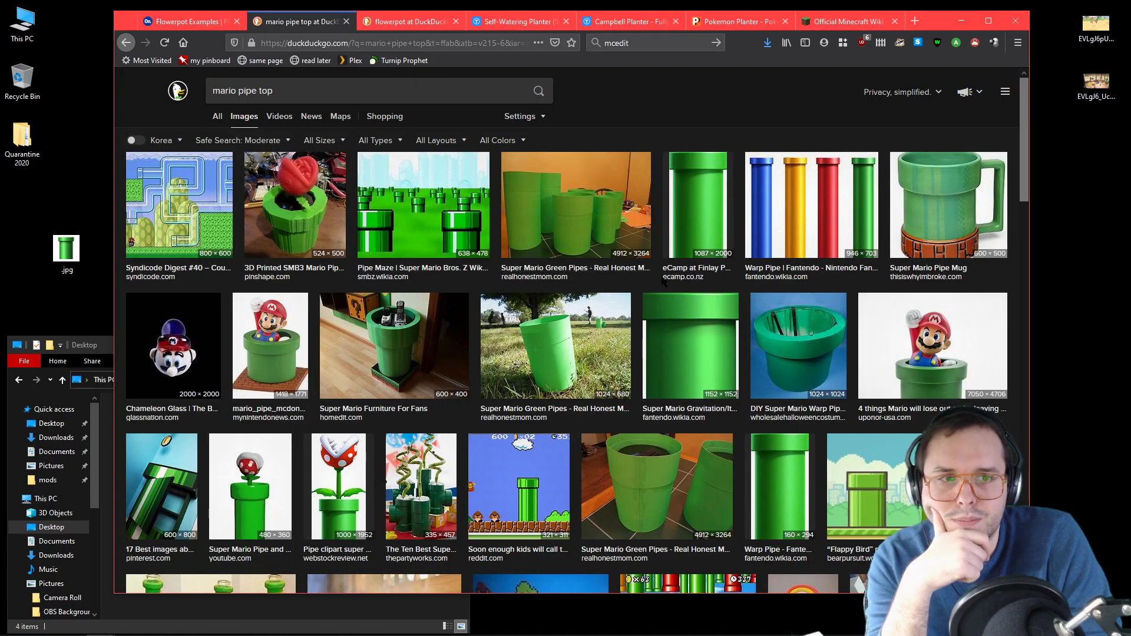
left_click(700, 279)
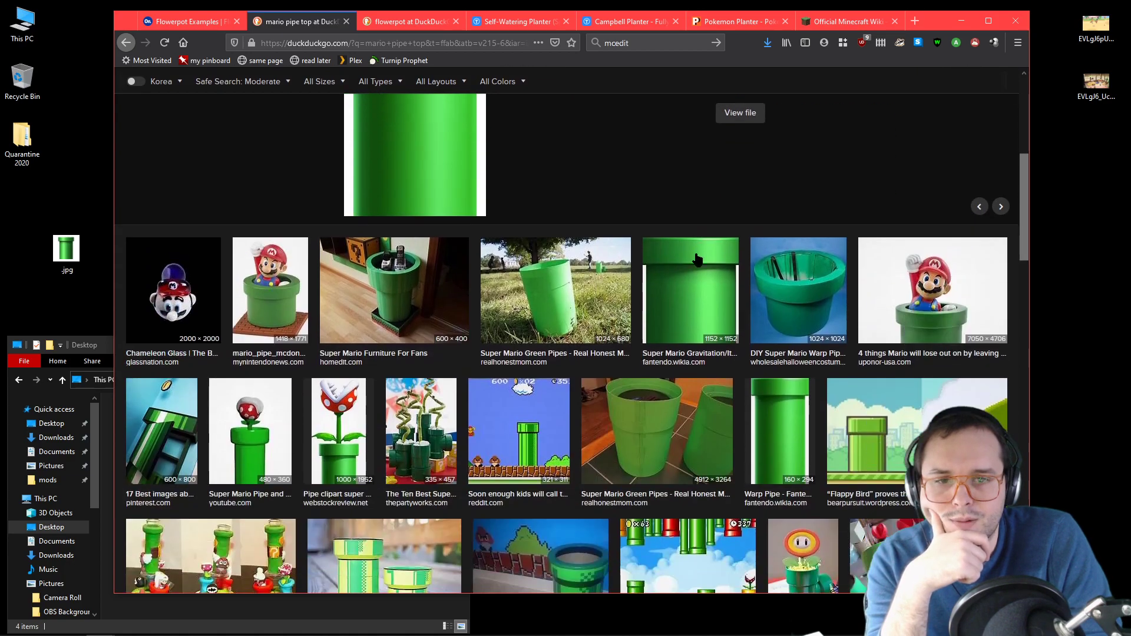
left_click(310, 441)
key("Escape")
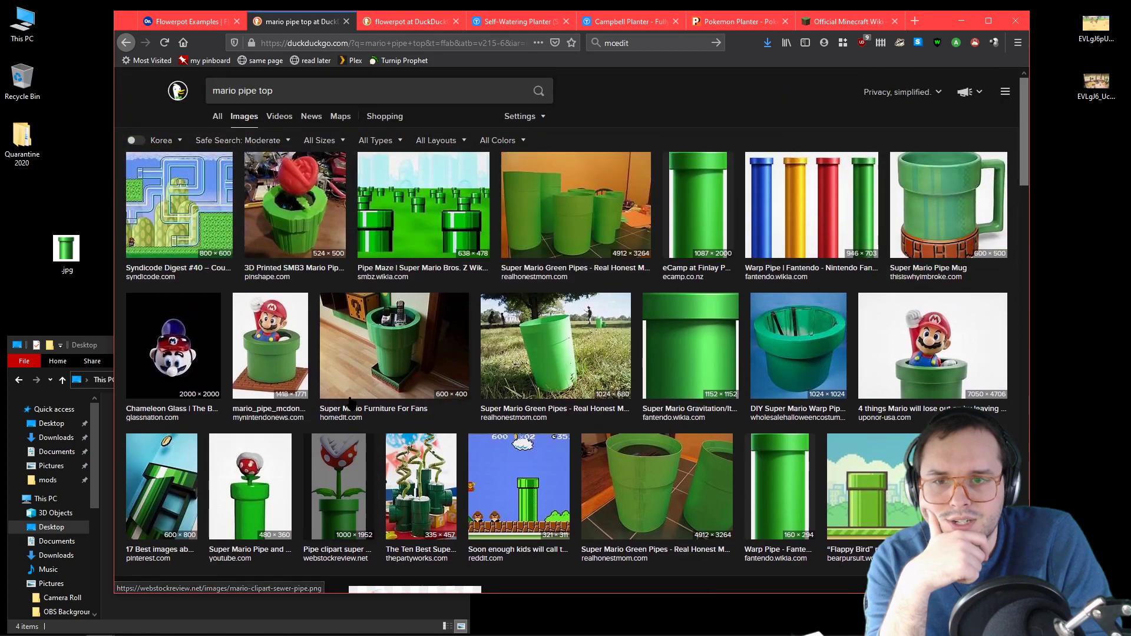
left_click(280, 471)
key("Escape")
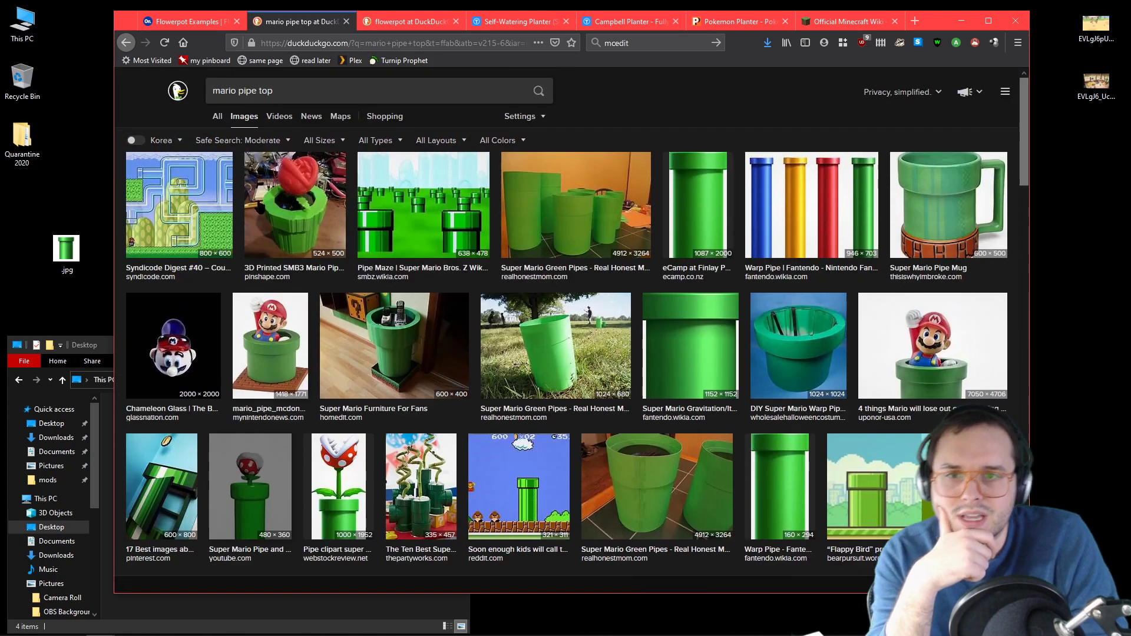
Step: Shorten the image search to "mario pipe" and run it
left_click(296, 92)
key("BackSpace")
key("BackSpace")
key("BackSpace")
type("t")
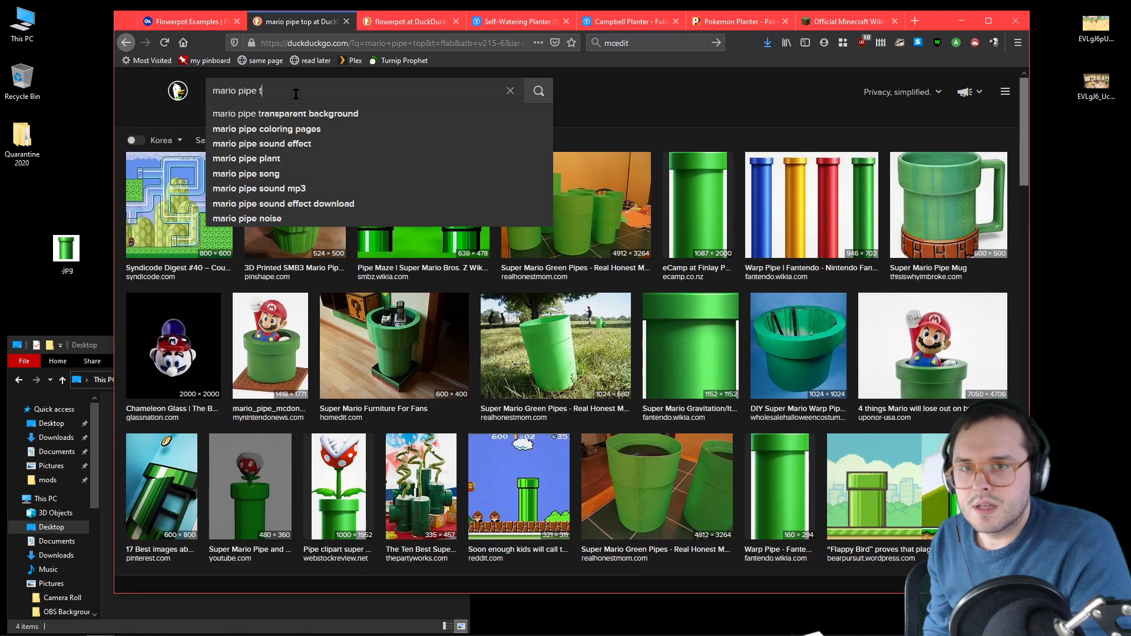
key("BackSpace")
key("Return")
Step: Rerun the "mario pipe" image search on Google using the !g bang and look through the results
key("BackSpace")
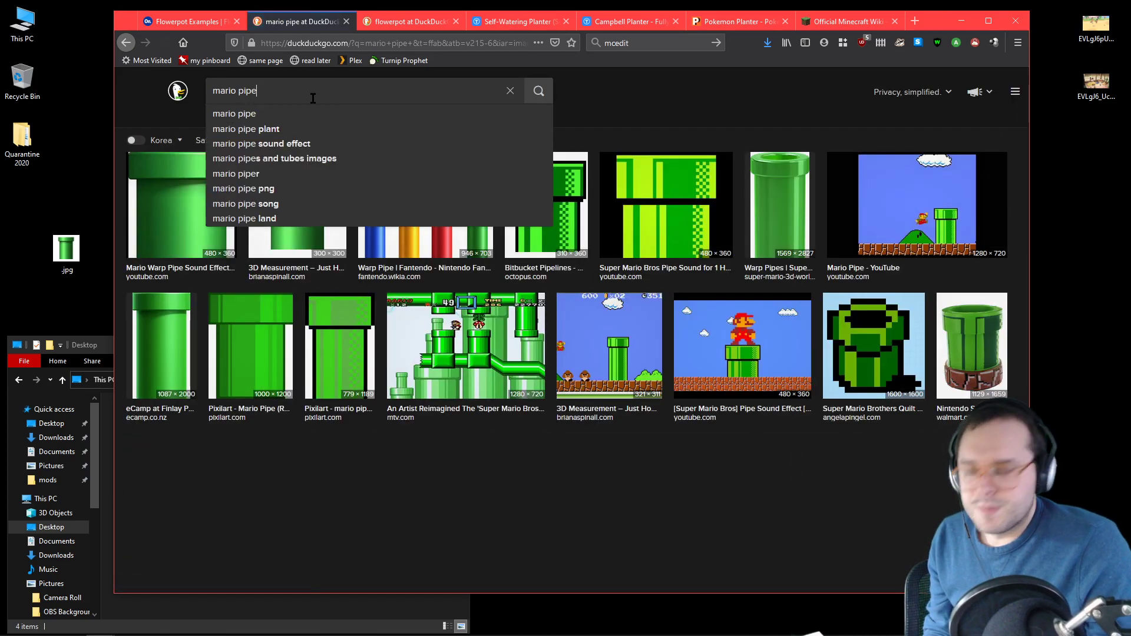
type("!")
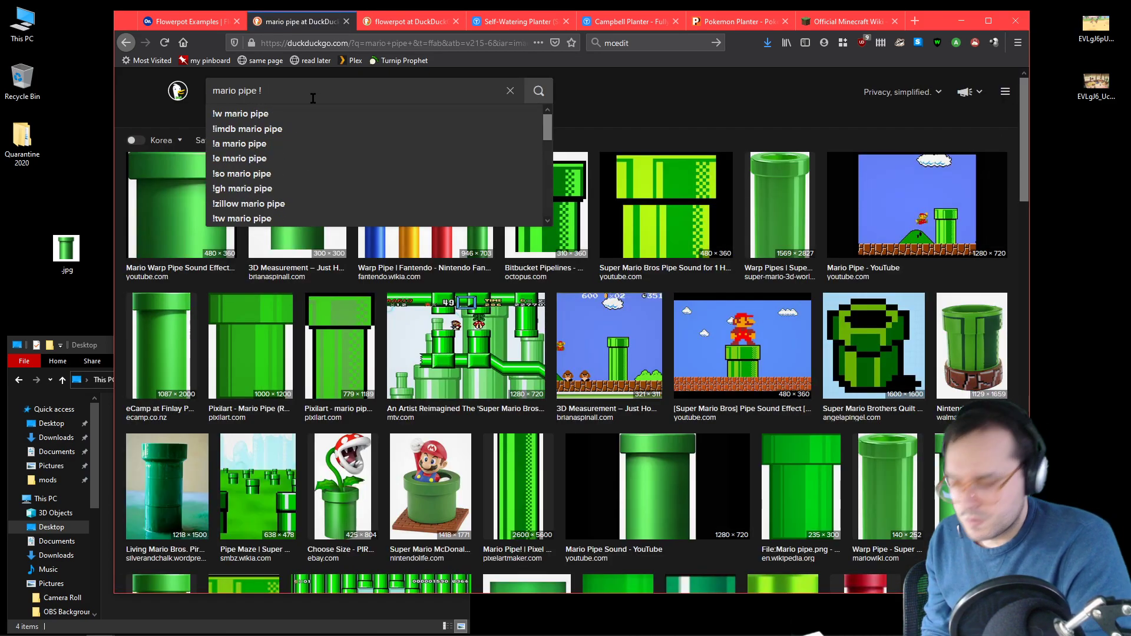
type("g")
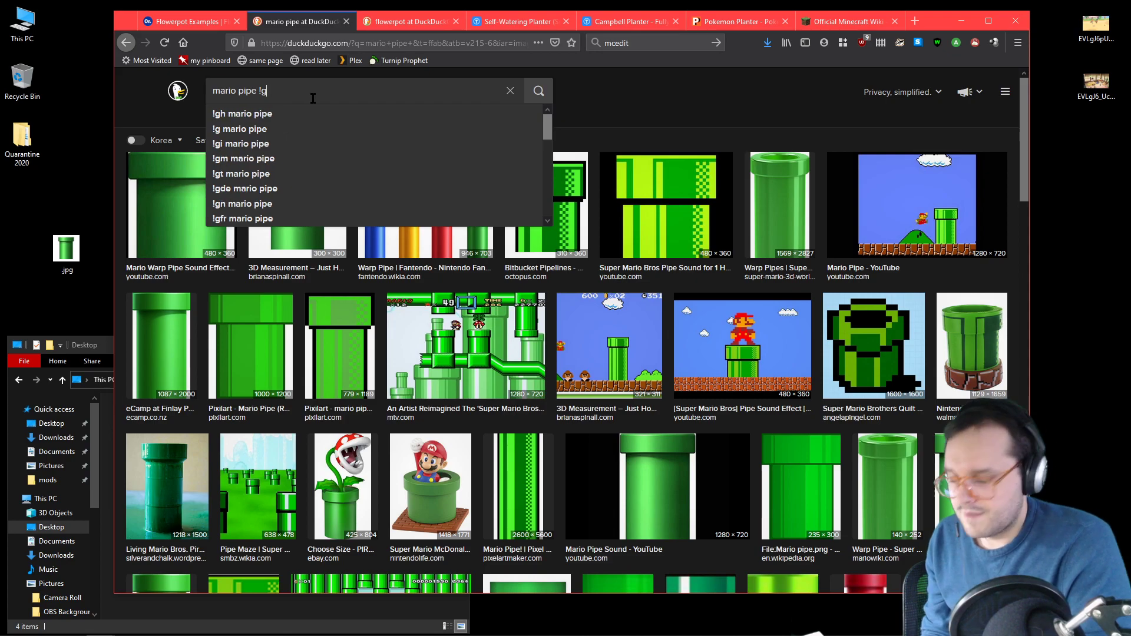
key("Return")
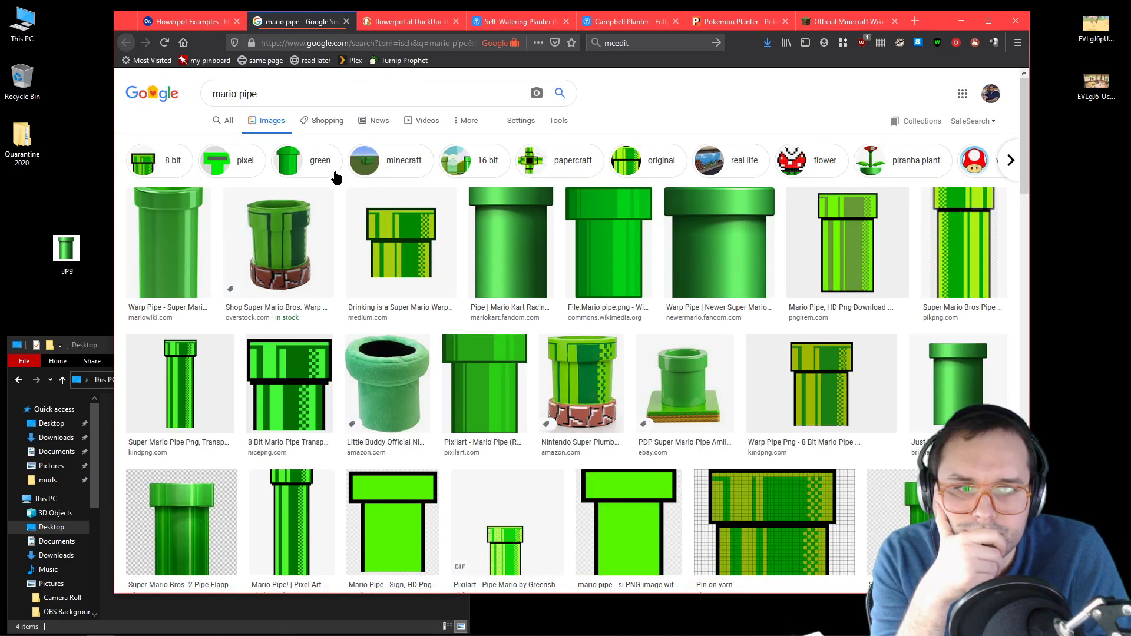
scroll(335, 187, "down", 5)
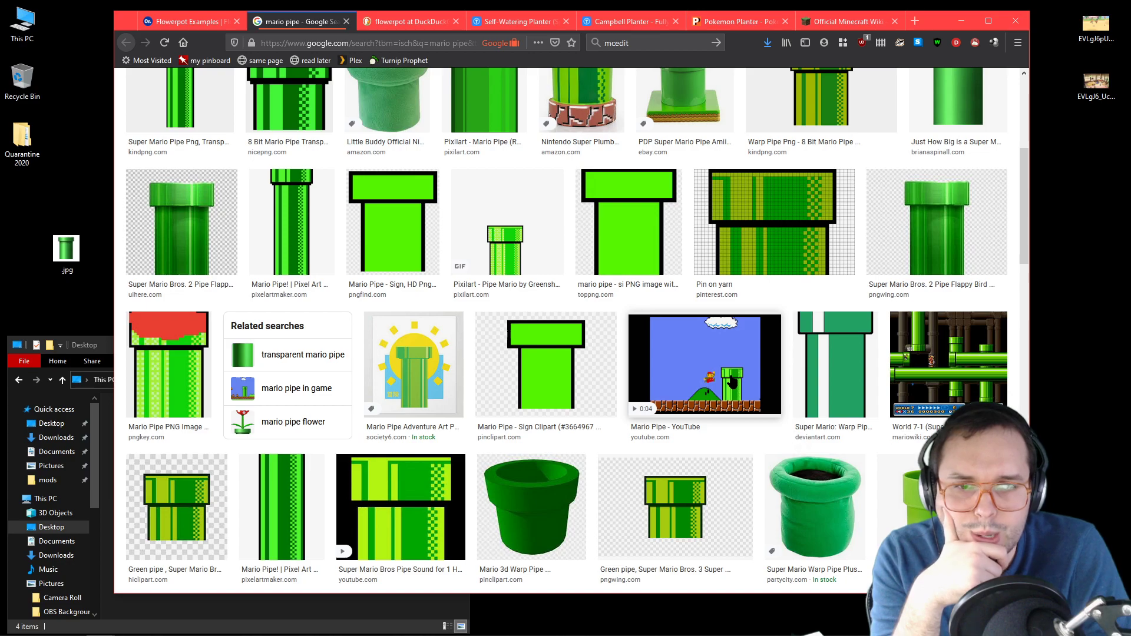
scroll(728, 383, "up", 5)
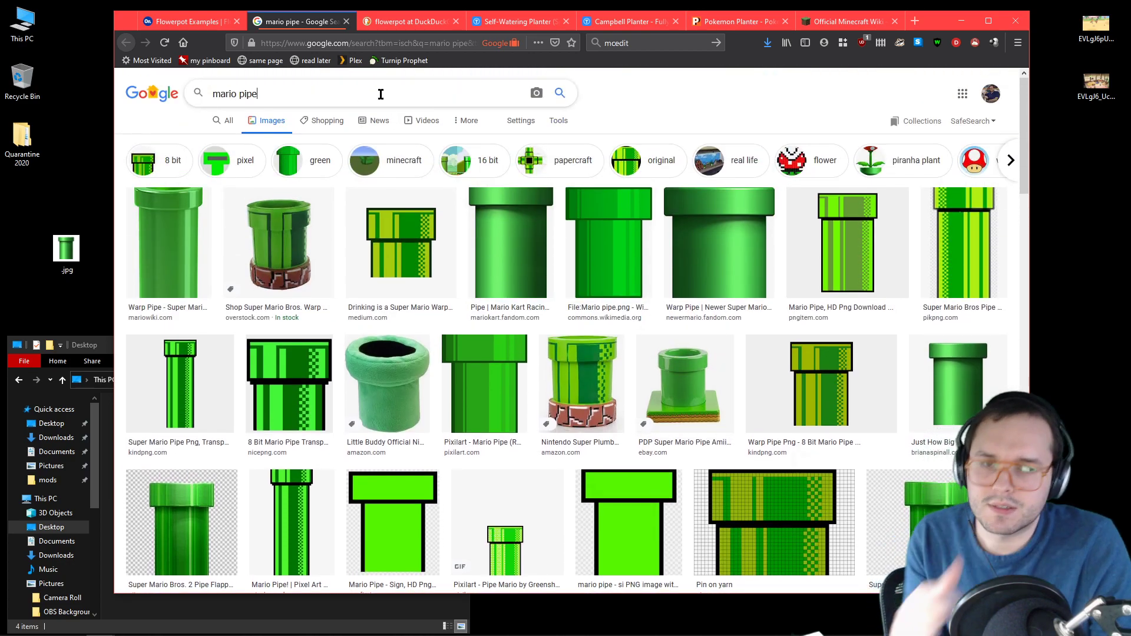
Step: Search Google Images for "mario pipe n64", look over the results and return to the previous search
type("n64")
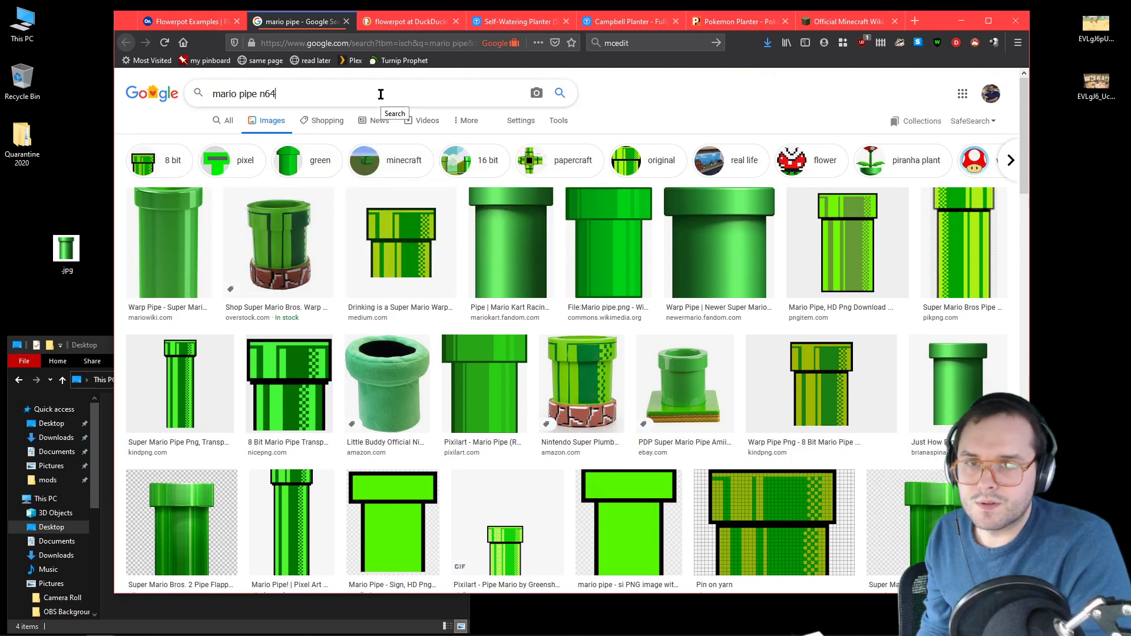
key("Return")
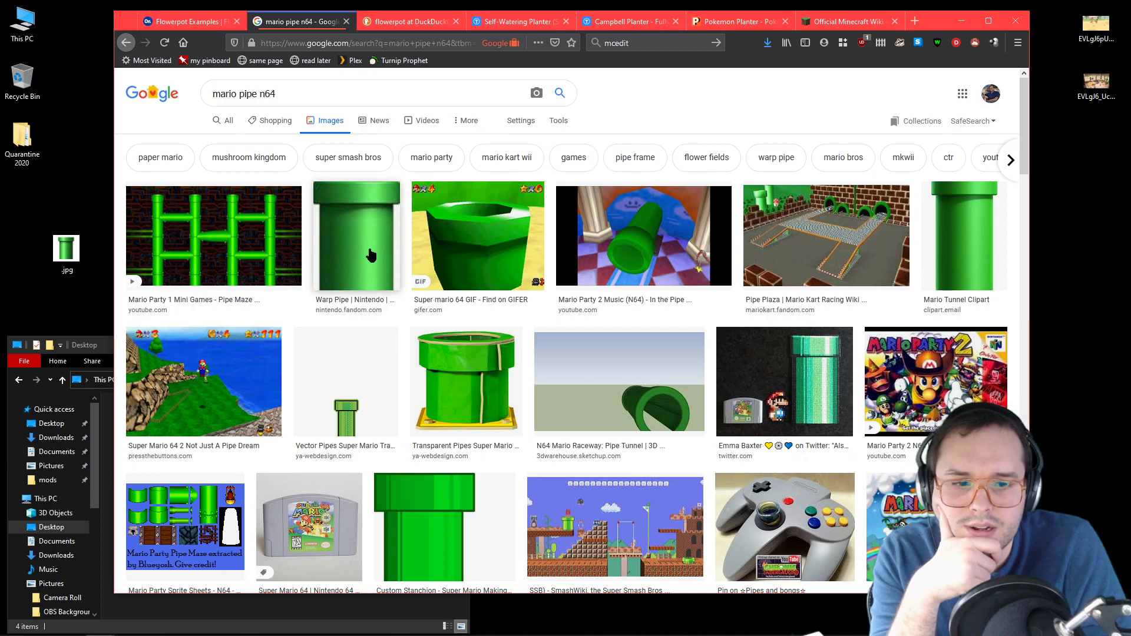
scroll(363, 243, "down", 12)
key("alt+Left")
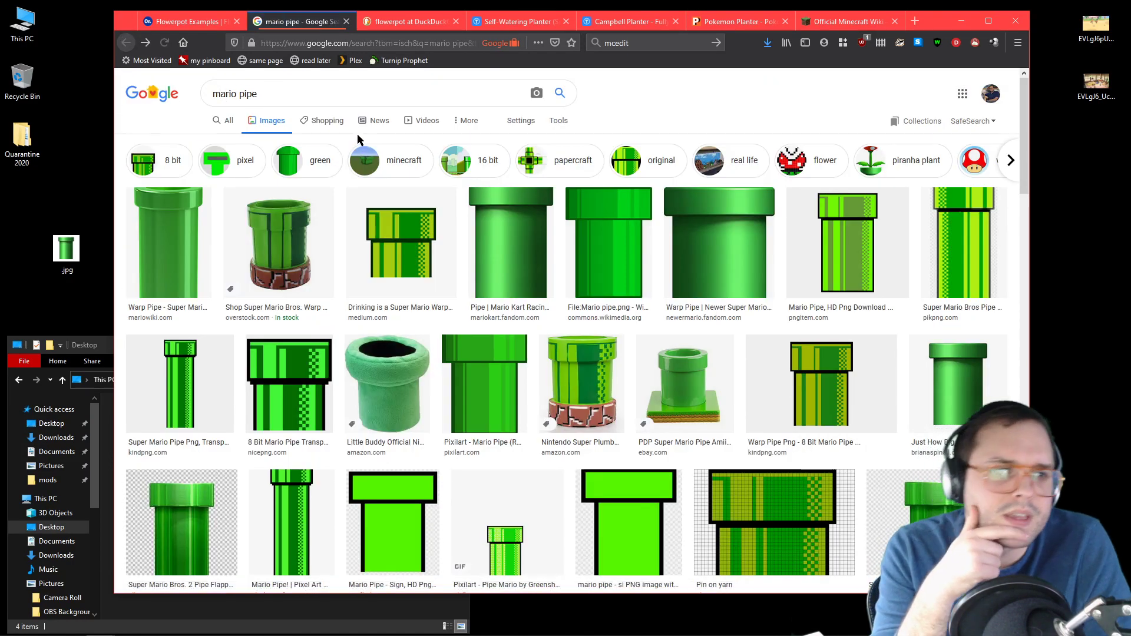
Step: Switch back to Onshape and start a 1 mm circular fillet on the rim's upper and lower outer edges
left_click(187, 21)
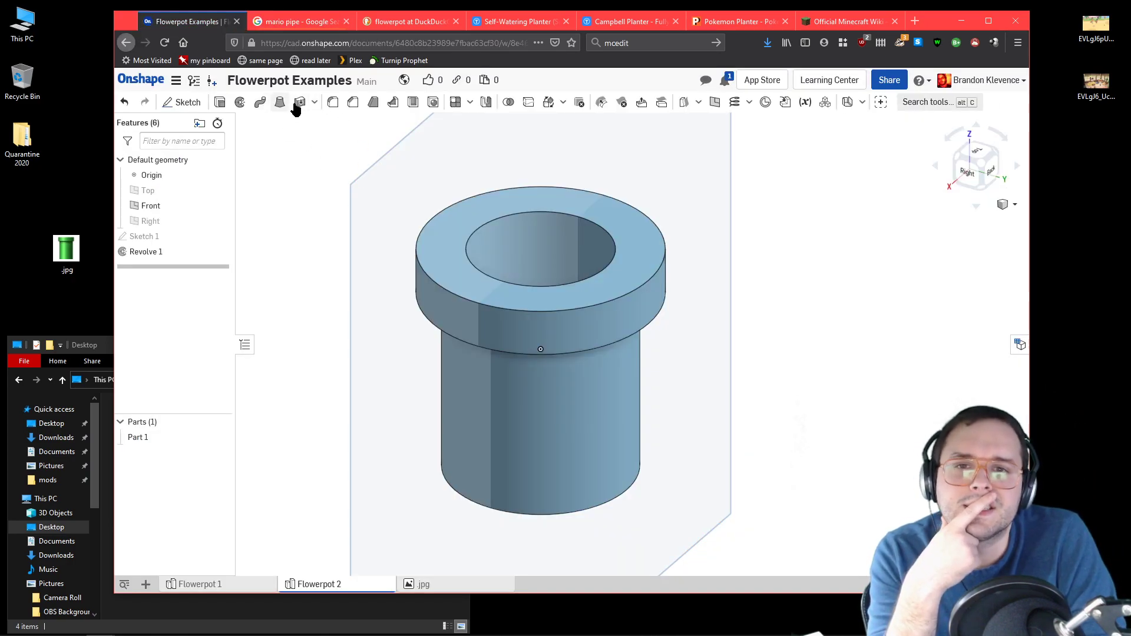
left_click(330, 108)
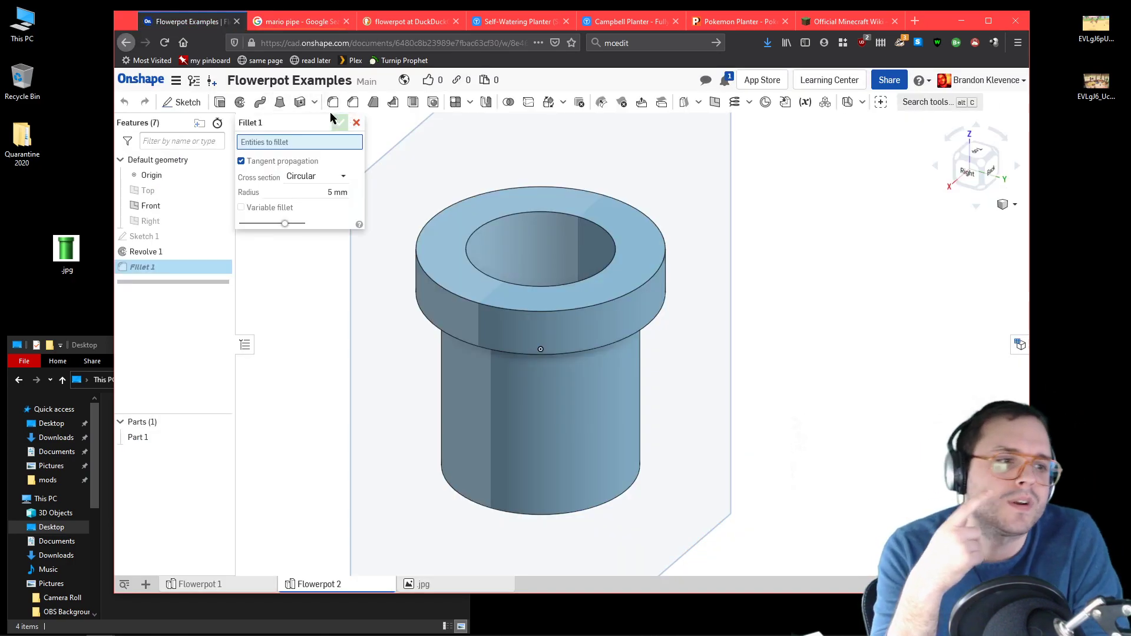
left_click(423, 272)
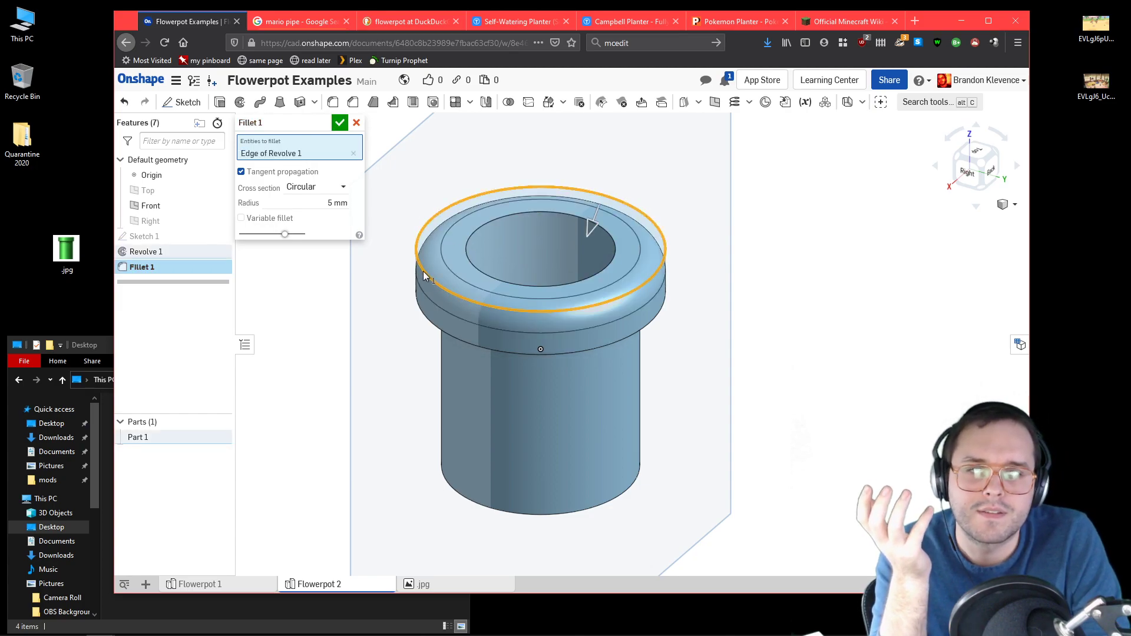
left_click(435, 330)
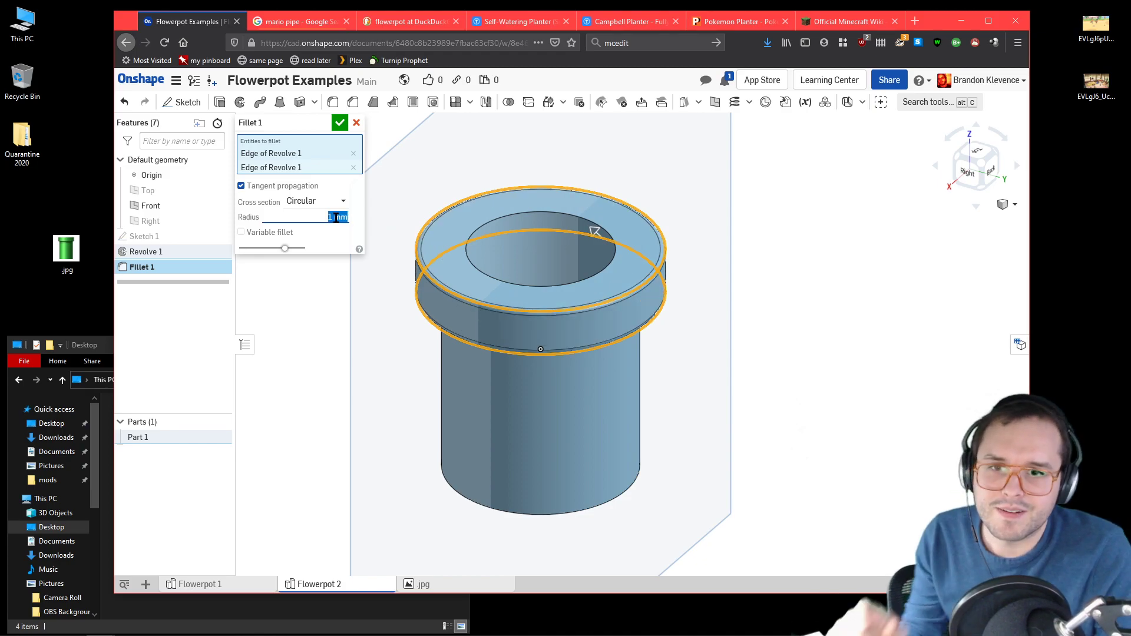
Step: Add the edge where the wall meets the rim's underside and the base's outer edge to the fillet, and apply it
right_click_drag(775, 373, 733, 352)
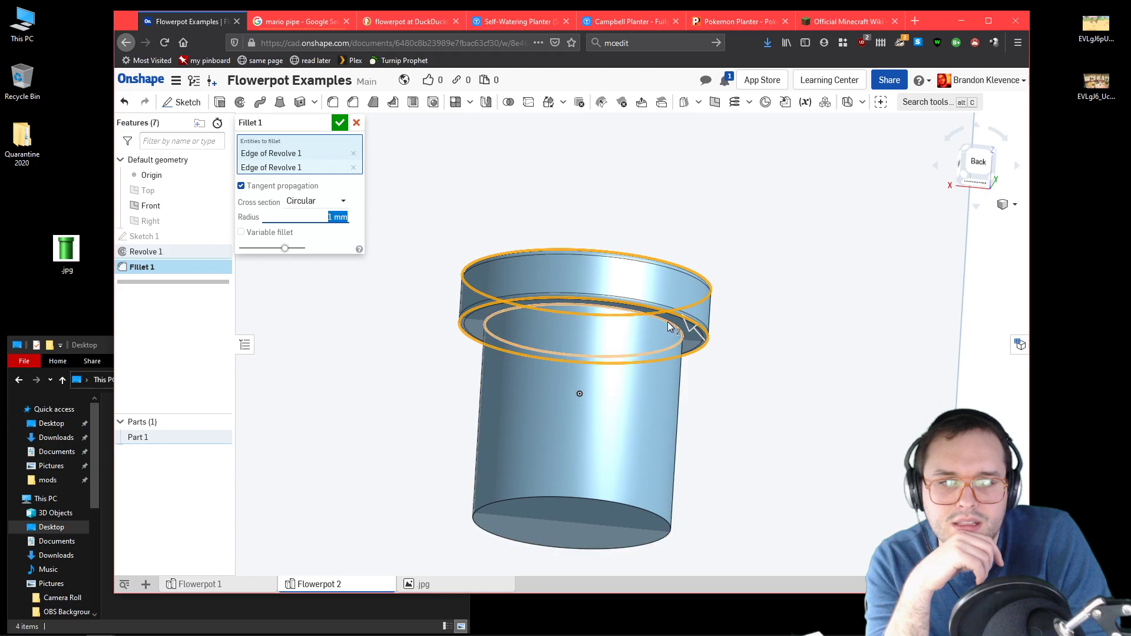
left_click(668, 323)
left_click(669, 518)
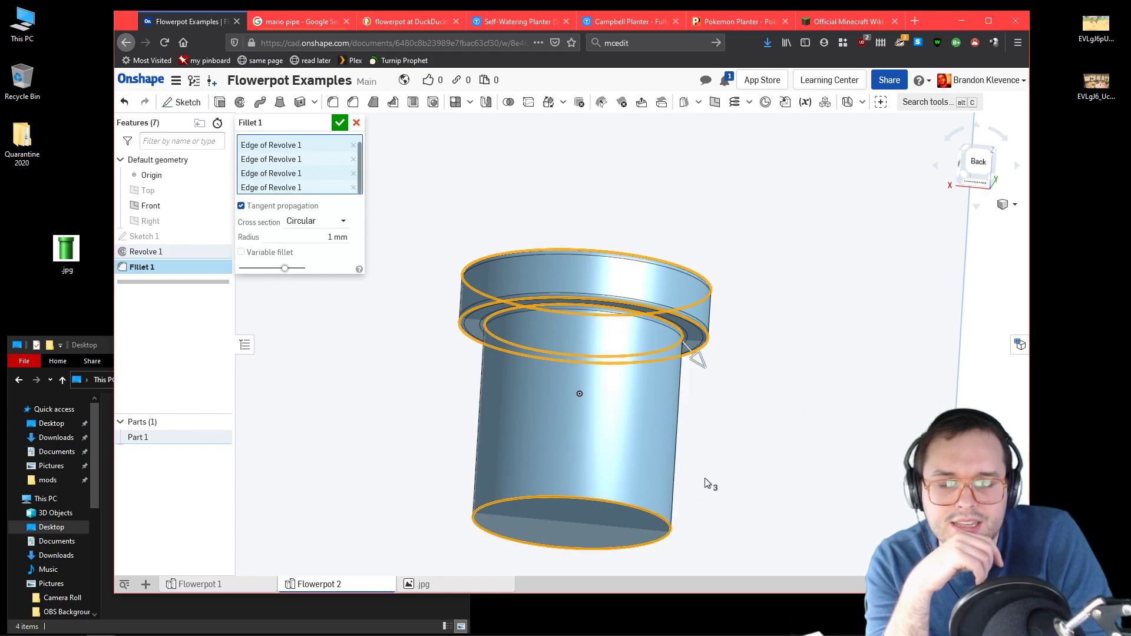
left_click(339, 123)
right_click_drag(547, 202, 517, 214)
scroll(623, 255, "up", 5)
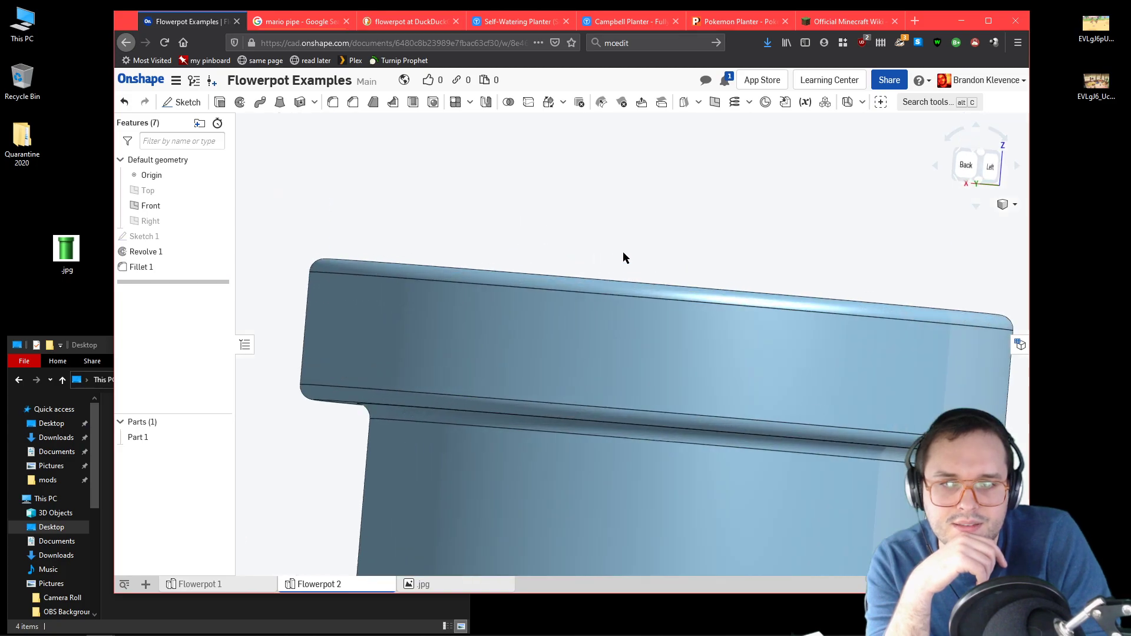
Step: Change the flowerpot part's appearance to a bright green, using the 83BC68 palette colour with its green value set to 255
left_click(976, 154)
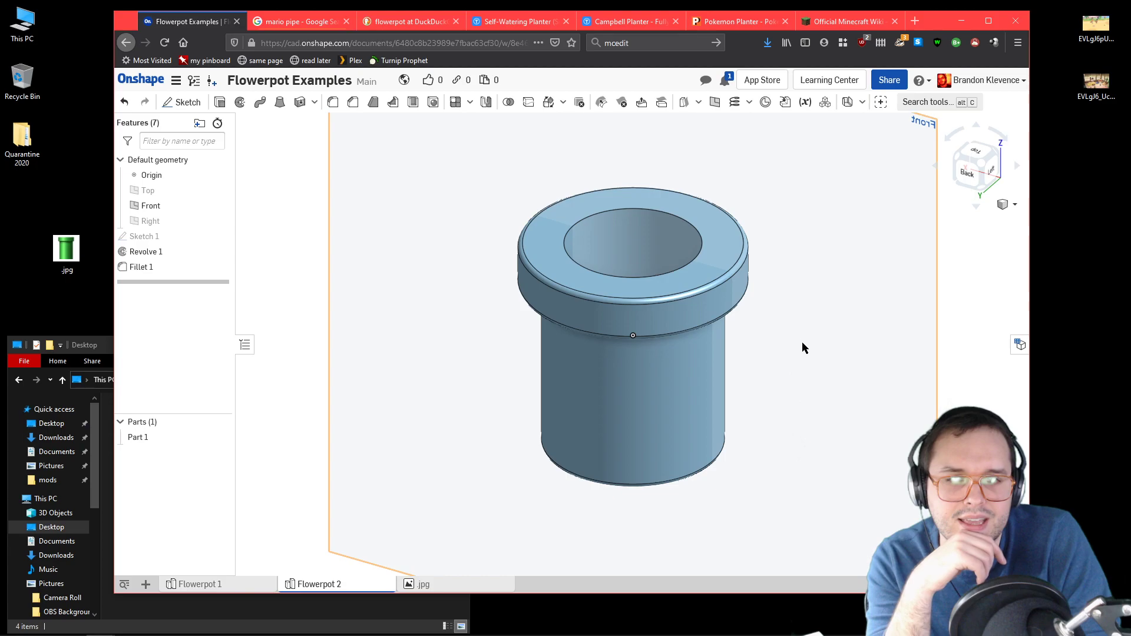
right_click(194, 434)
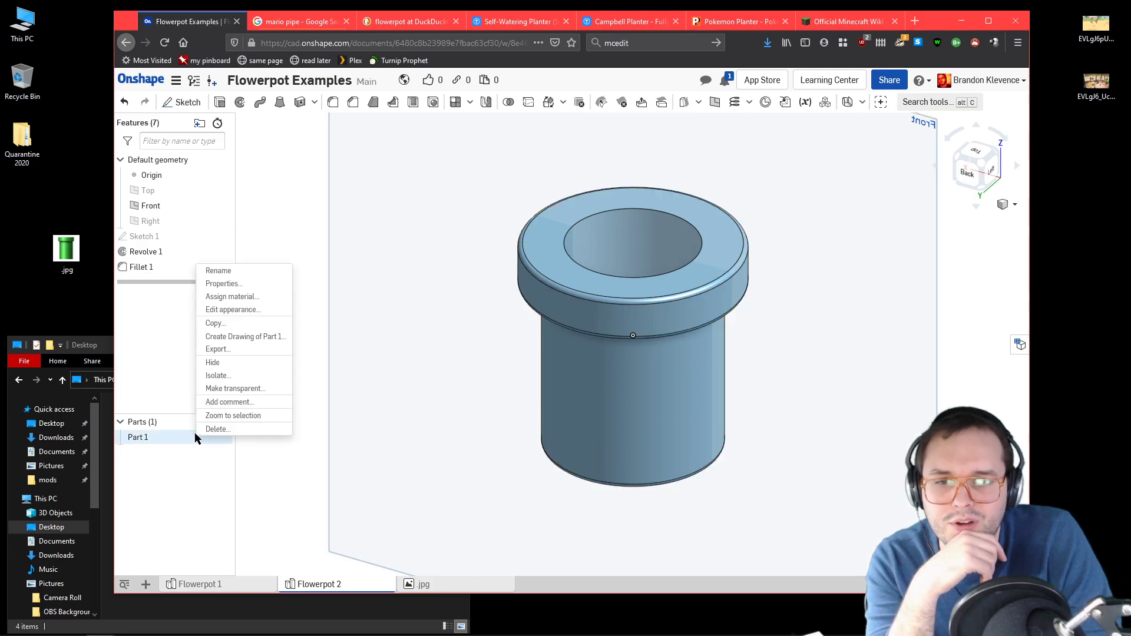
left_click(266, 310)
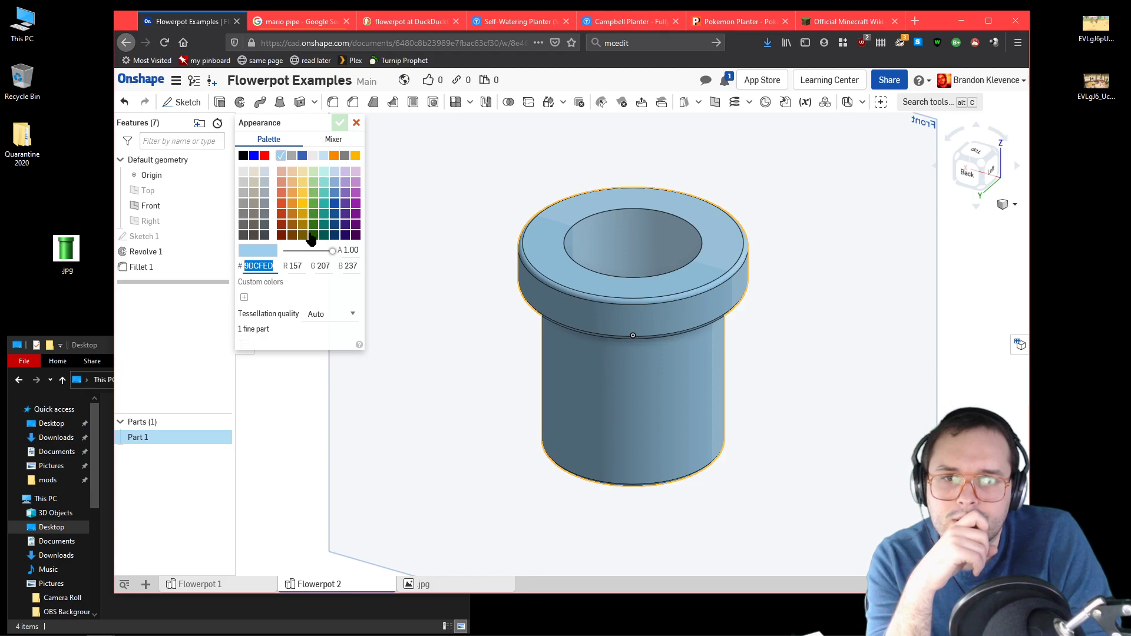
left_click(313, 225)
left_click(314, 193)
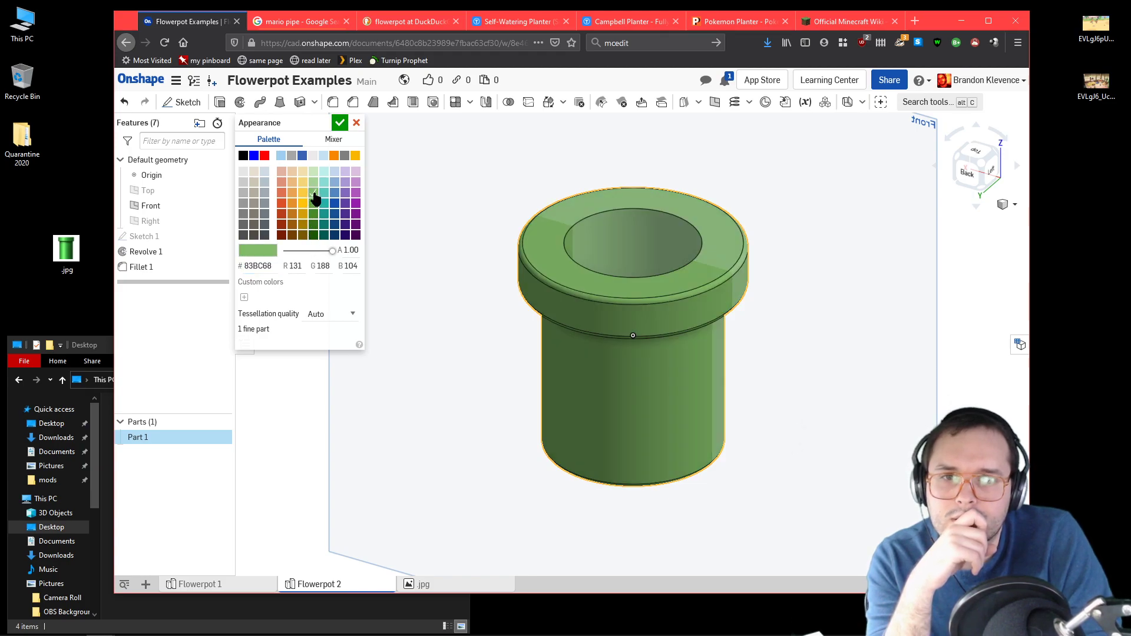
left_click(287, 266)
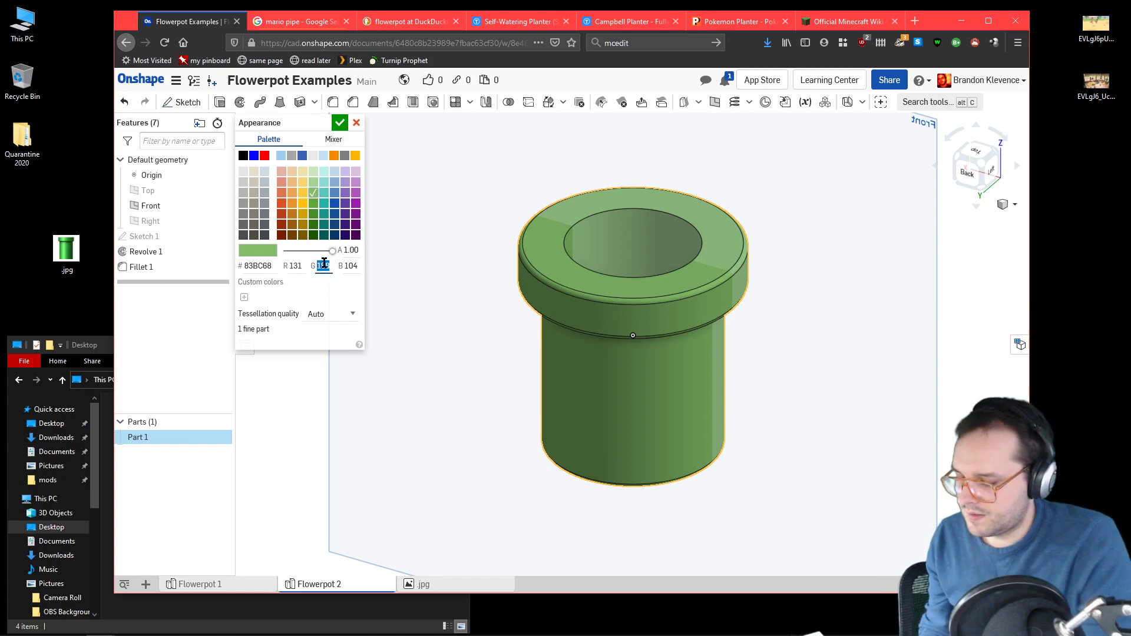
type("255")
key("Return")
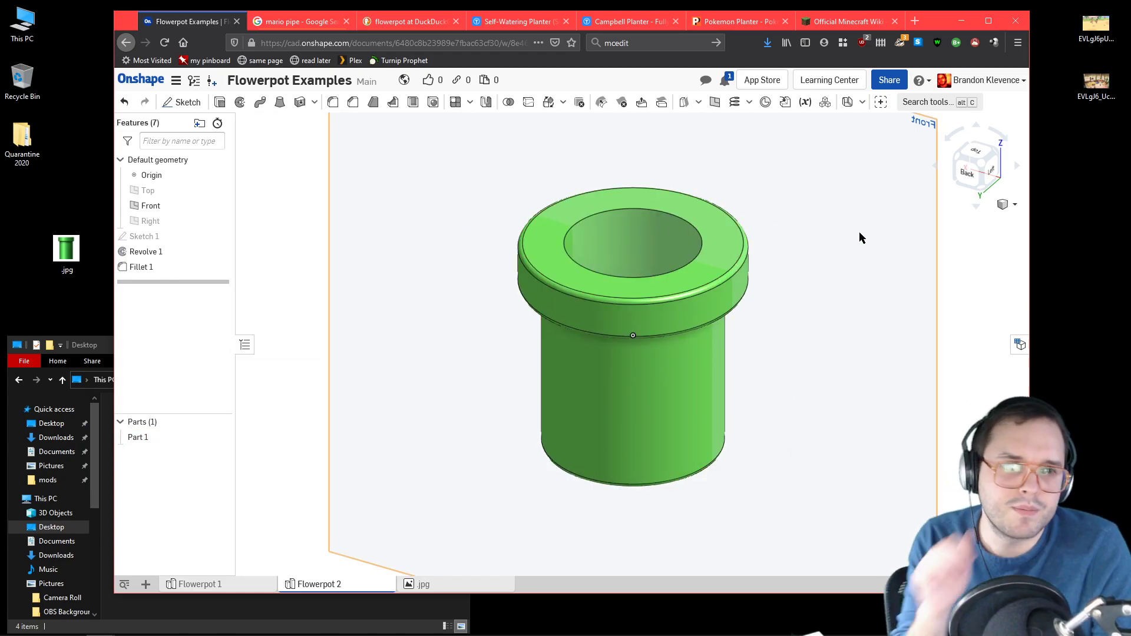
Step: Review the profile sketch and the revolve settings, and examine the green pot from several angles
mouse_move(702, 291)
right_mouse_down()
mouse_move(788, 230)
mouse_move(785, 202)
mouse_move(788, 312)
mouse_move(785, 300)
mouse_move(781, 259)
mouse_move(796, 309)
mouse_move(787, 247)
right_mouse_up()
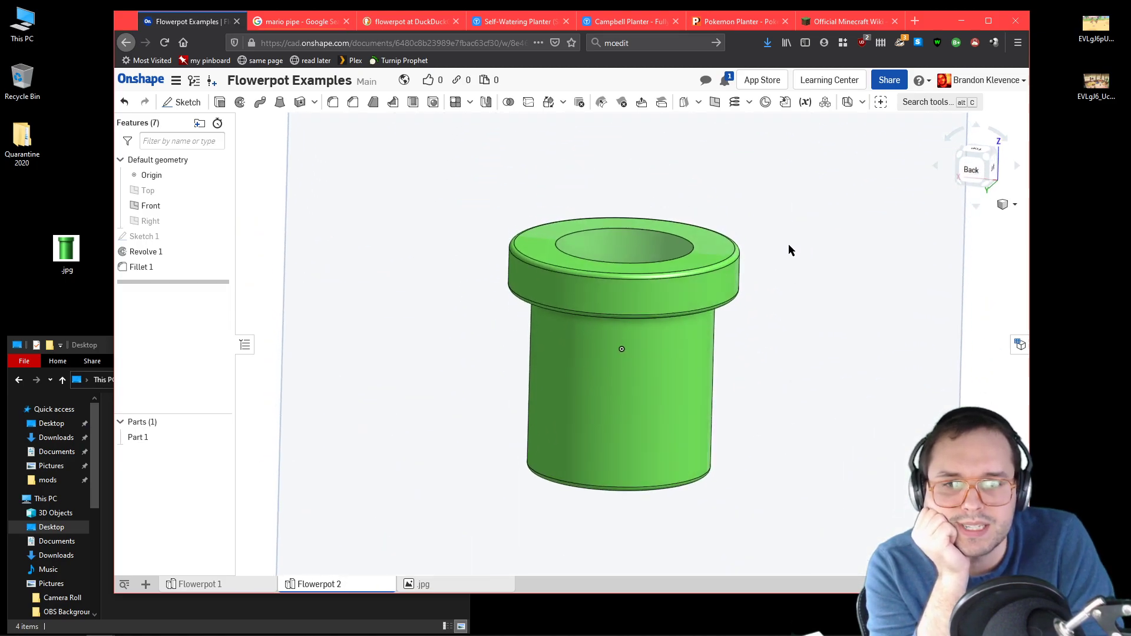
double_click(176, 240)
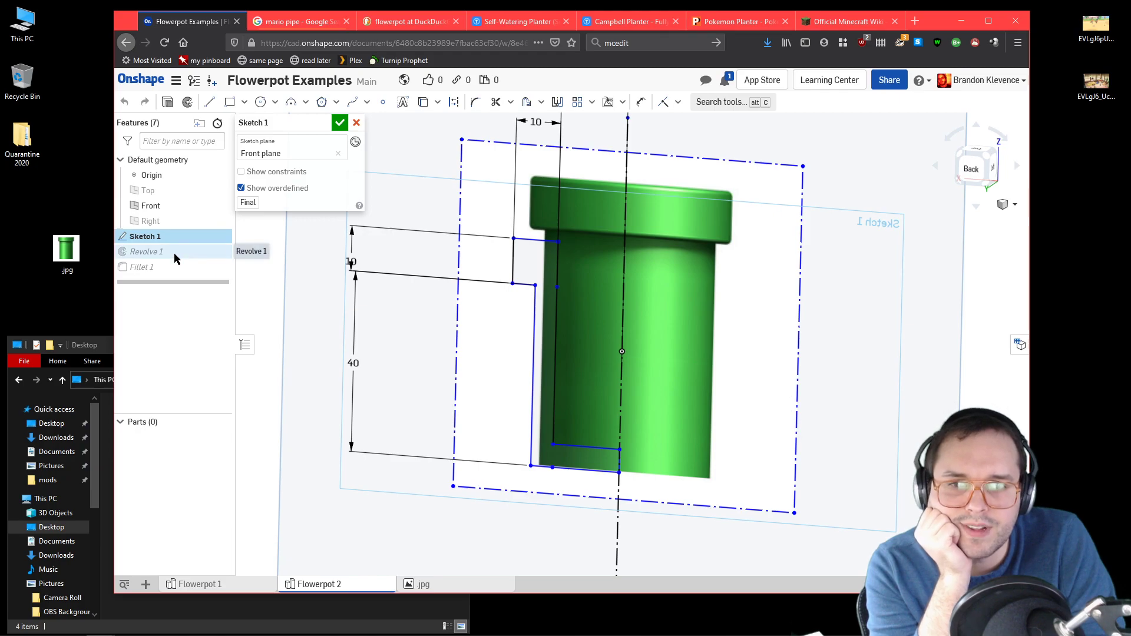
double_click(177, 254)
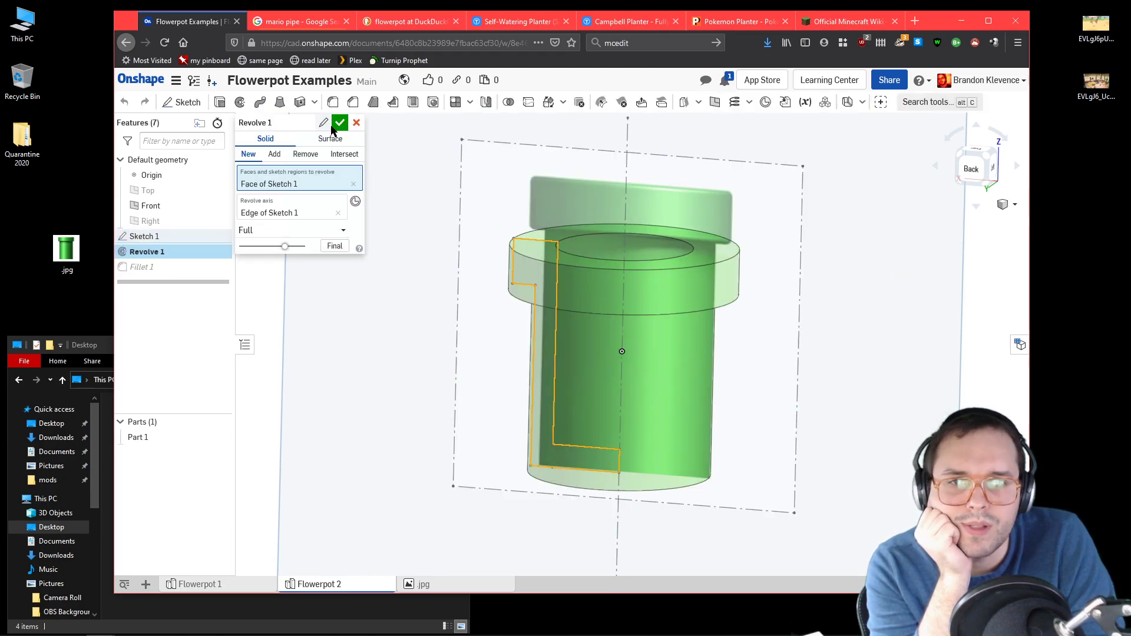
left_click(339, 123)
mouse_move(629, 293)
right_mouse_down()
mouse_move(628, 313)
mouse_move(626, 285)
right_mouse_up()
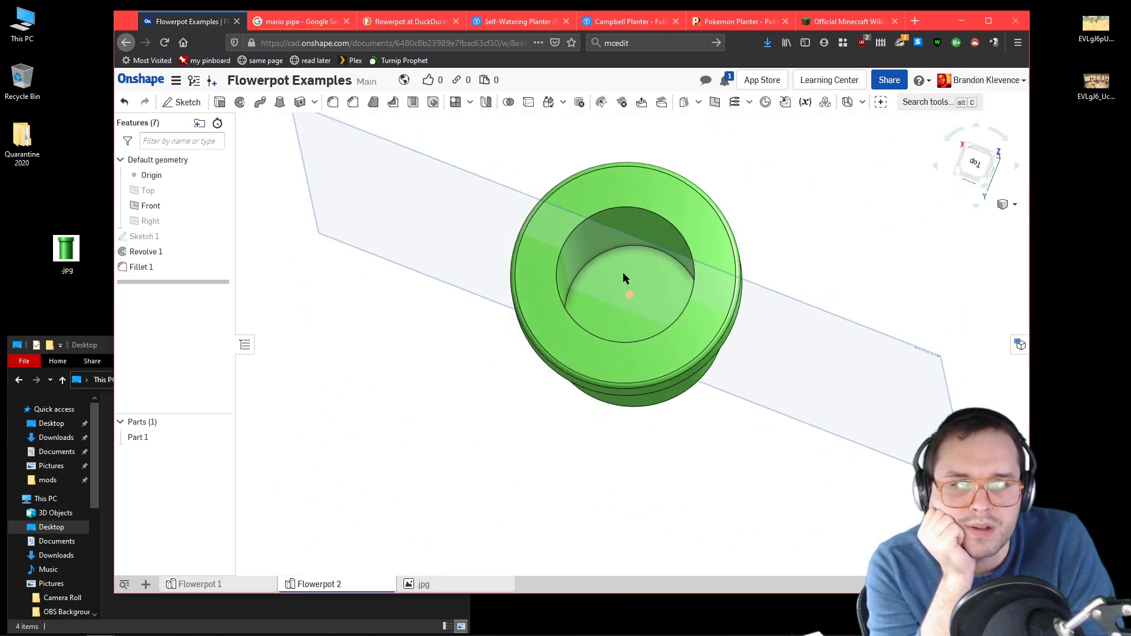
right_click_drag(695, 356, 706, 120)
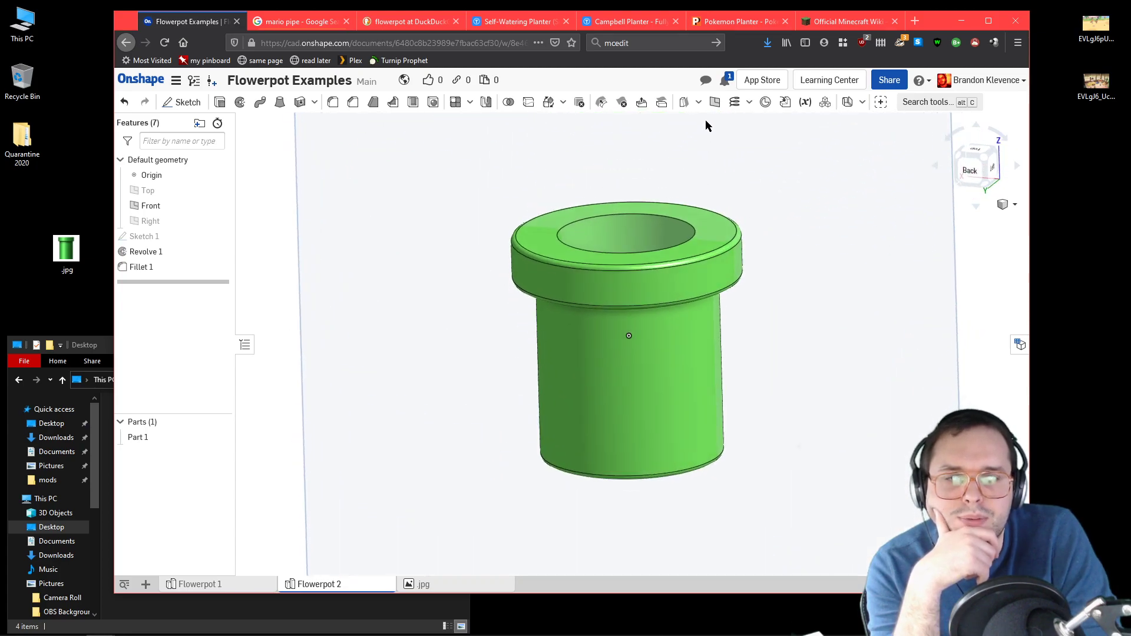
right_click_drag(664, 236, 678, 344)
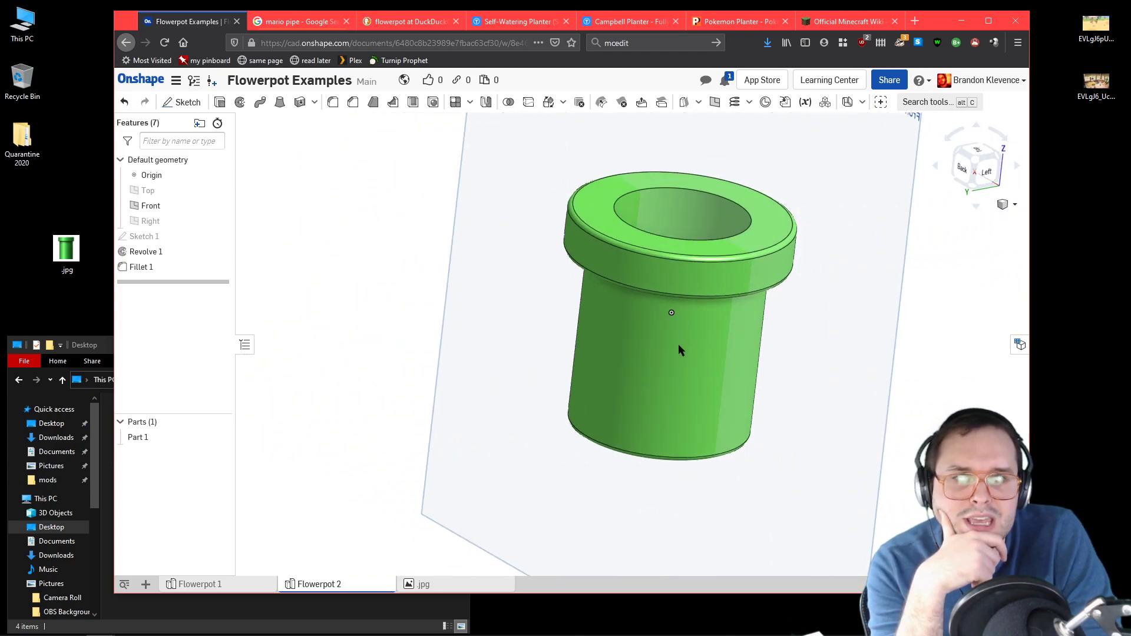
right_click(976, 158)
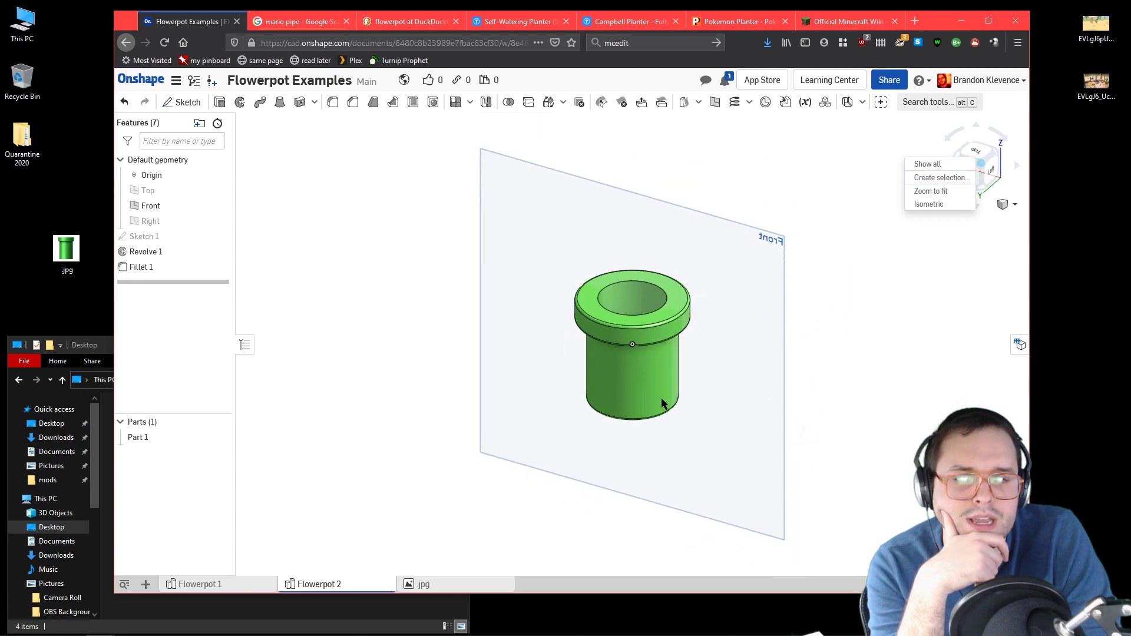
left_click(938, 348)
scroll(821, 360, "up", 5)
scroll(619, 380, "down", 4)
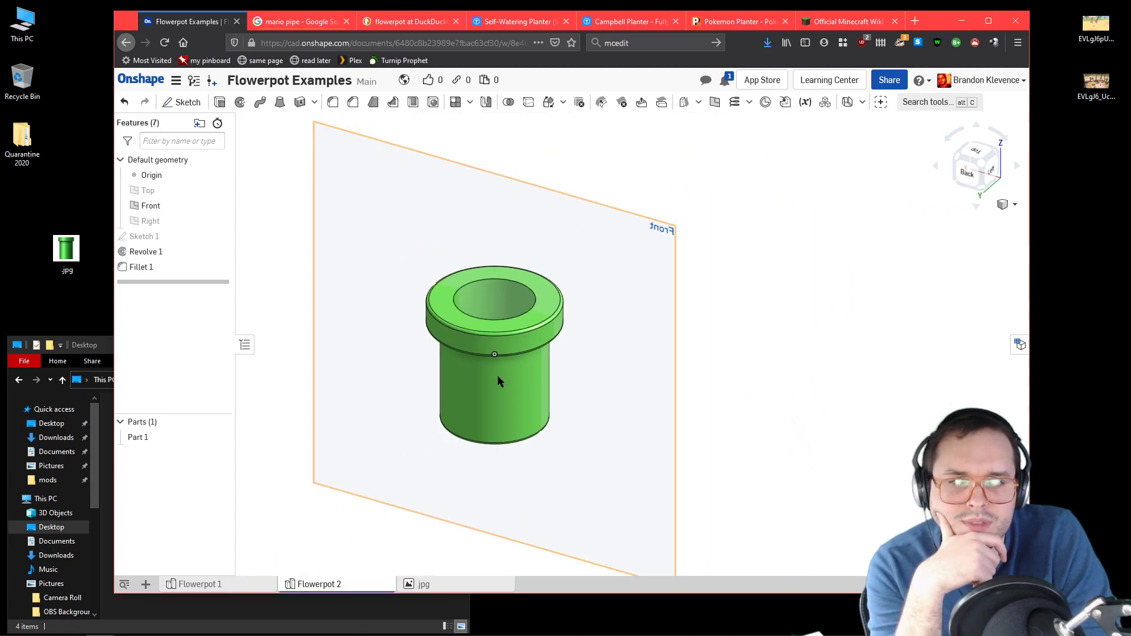
scroll(341, 354, "up", 3)
Step: Close the mario pipe search, flowerpot search, Campbell Planter and Pokemon Planter pages, and return to Onshape
left_click(518, 22)
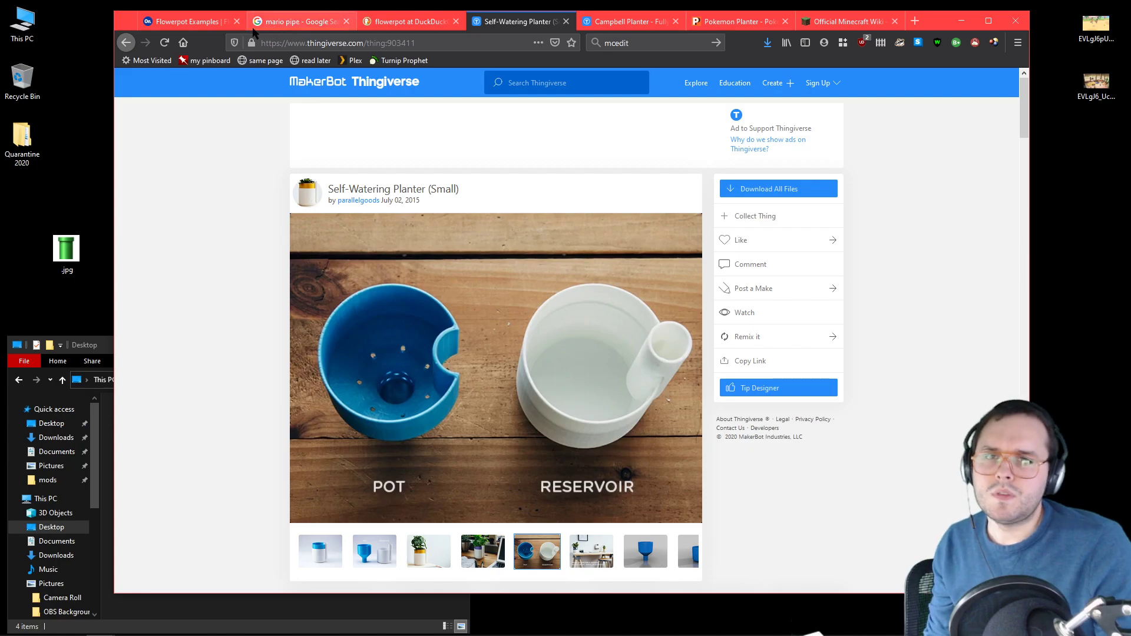
left_click(333, 22)
left_click(347, 21)
left_click(404, 21)
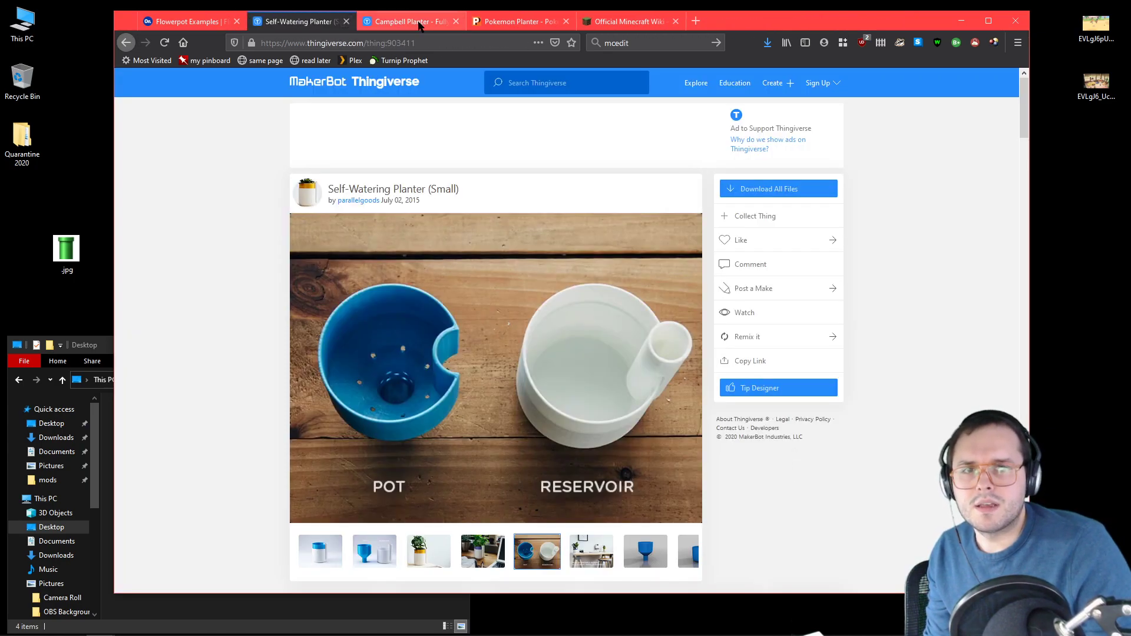
left_click(421, 24)
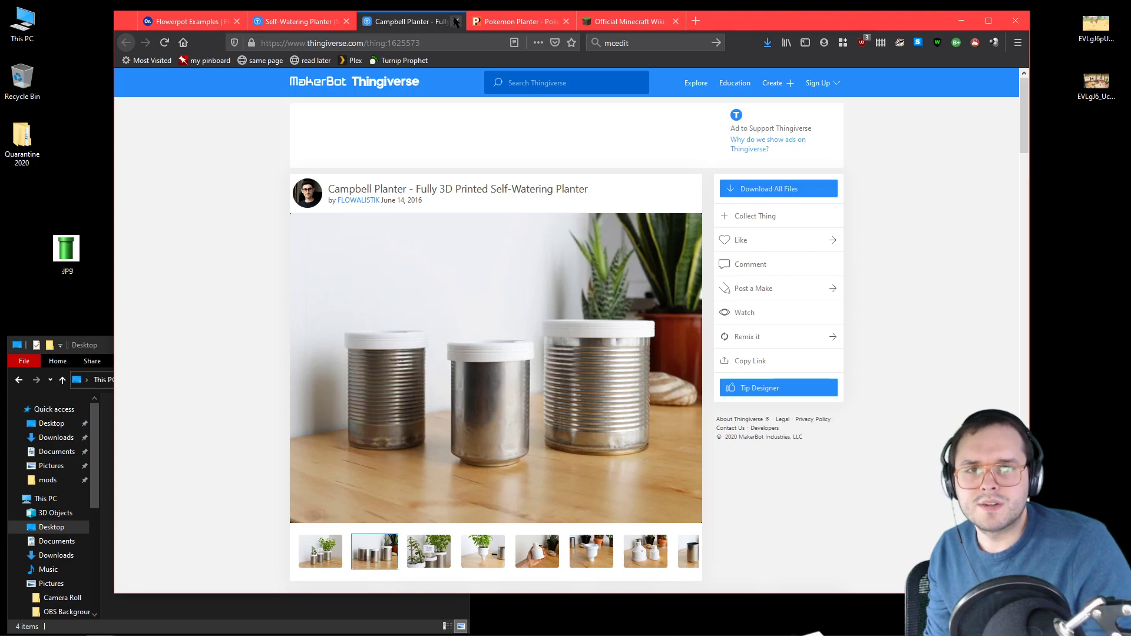
left_click(456, 22)
left_click(456, 21)
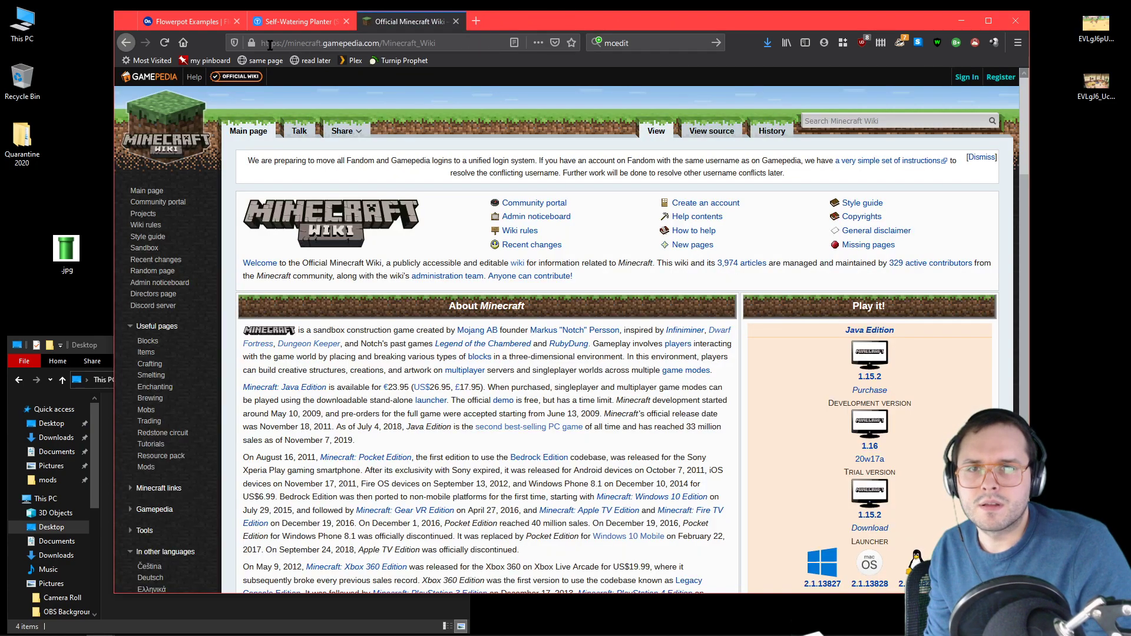
left_click(199, 24)
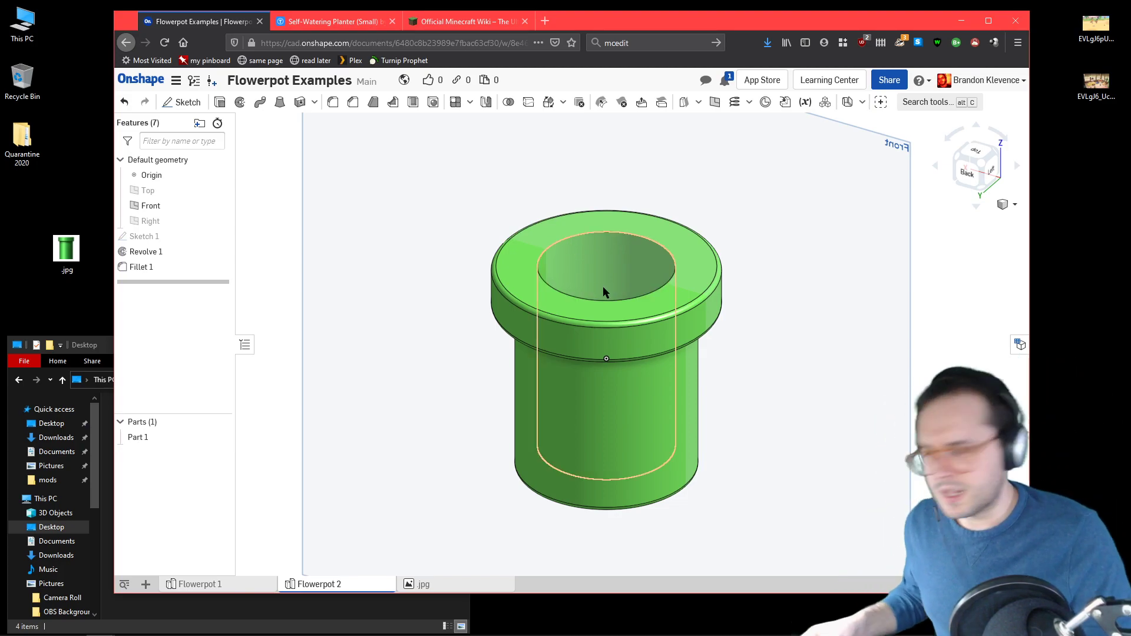
Step: Examine the pot and reservoir images of the Self-Watering Planter (Small) on Thingiverse
left_click(326, 26)
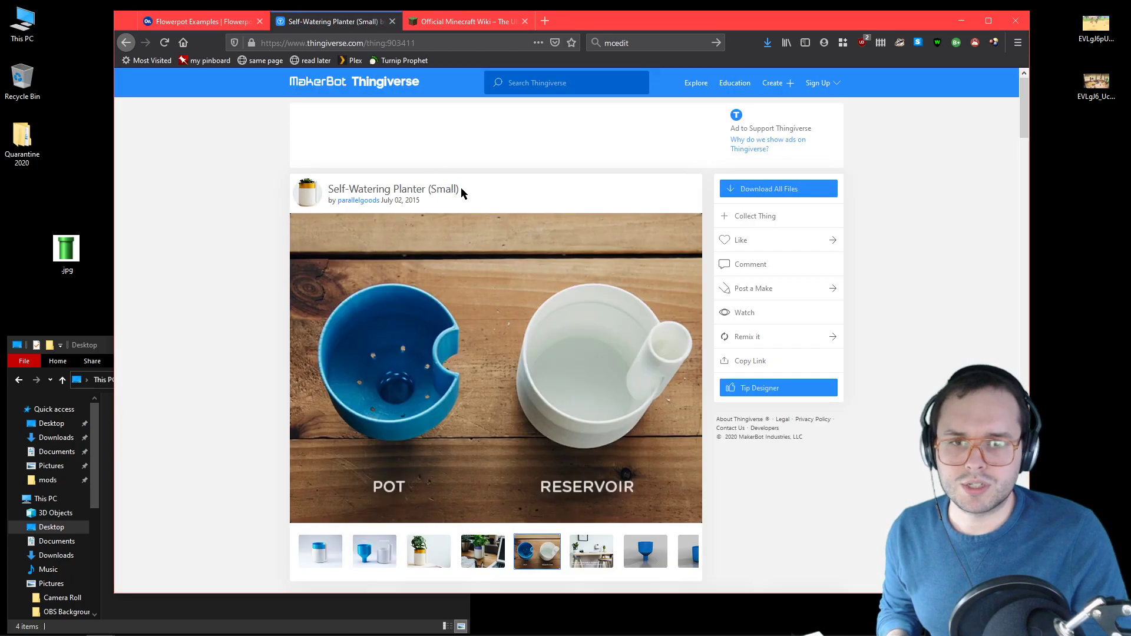
scroll(445, 324, "down", 4)
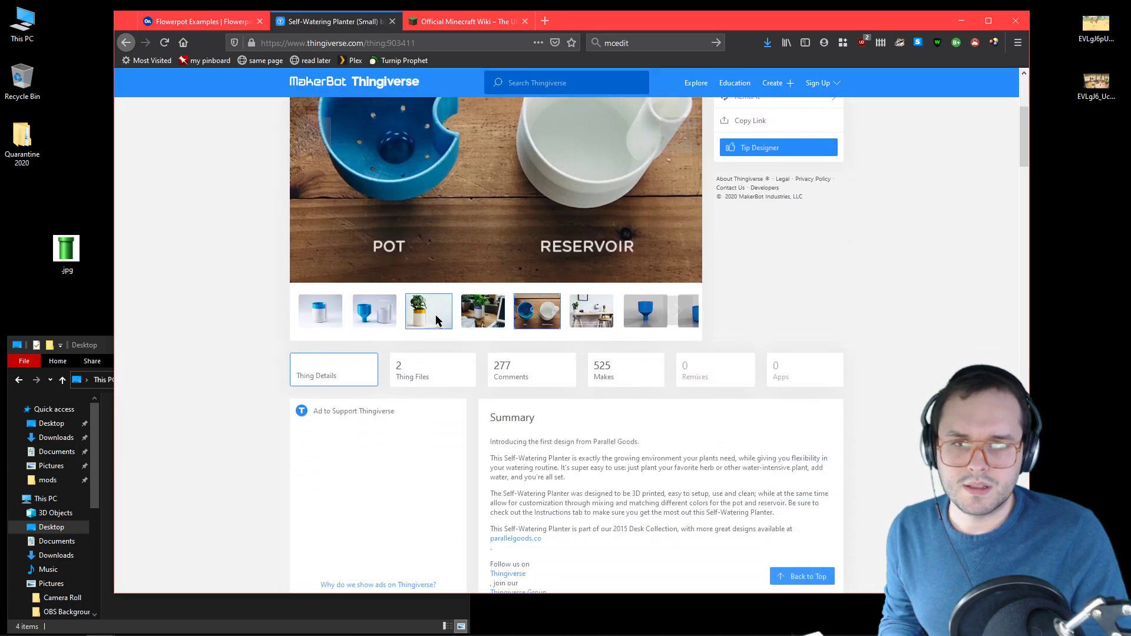
left_click(645, 311)
scroll(629, 323, "up", 4)
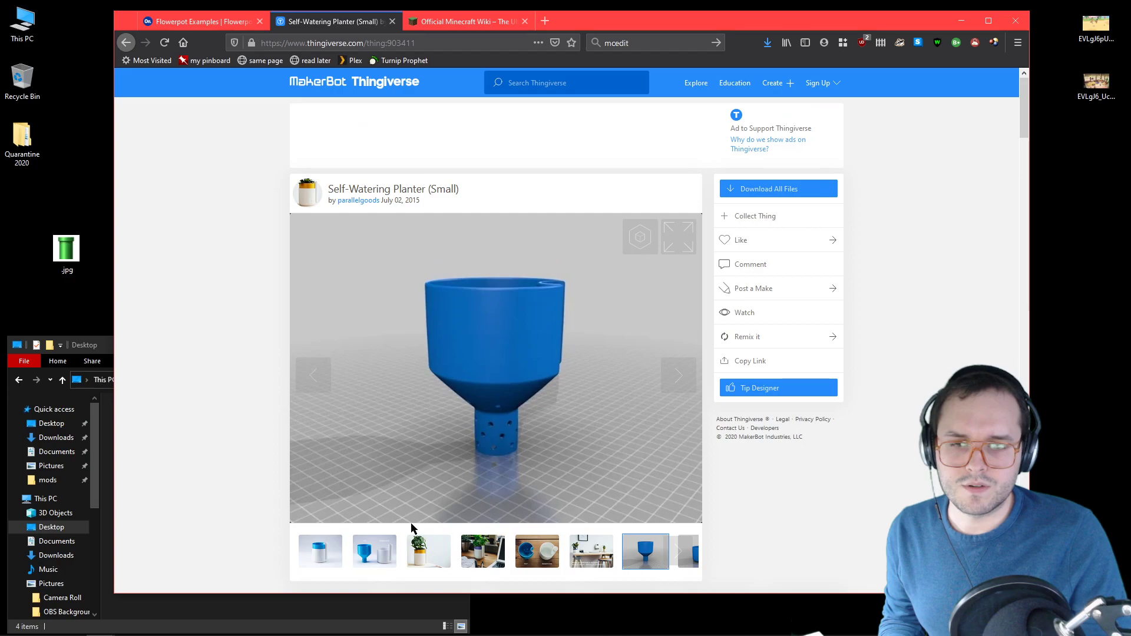
left_click(395, 548)
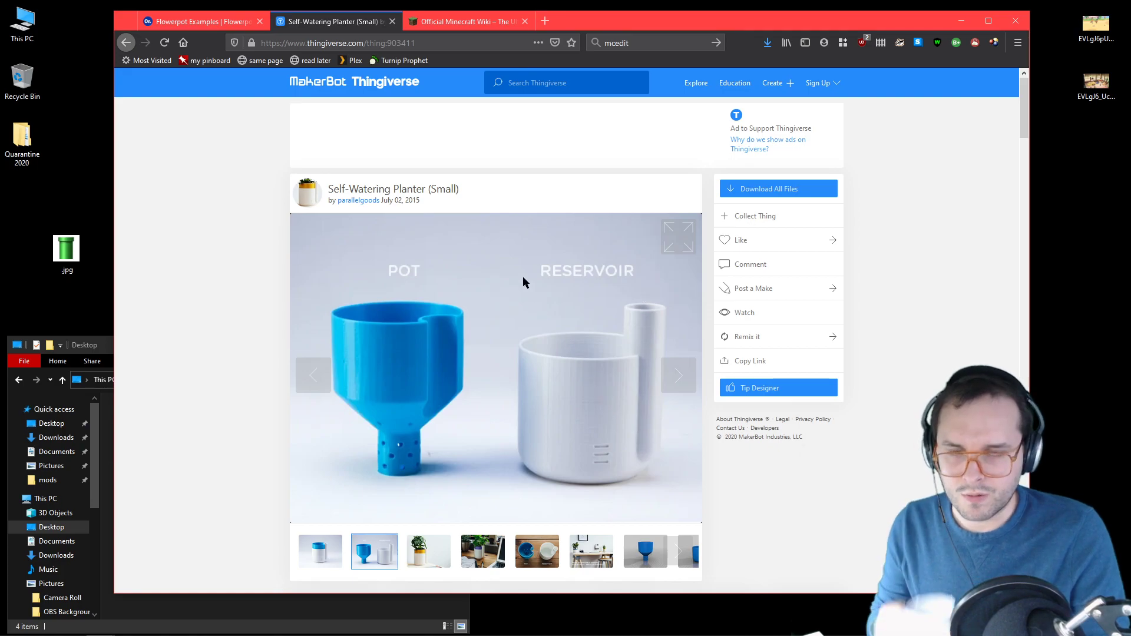
Step: Switch back to Onshape and set the pot's inner radius in the profile sketch to 30 mm
left_click(200, 21)
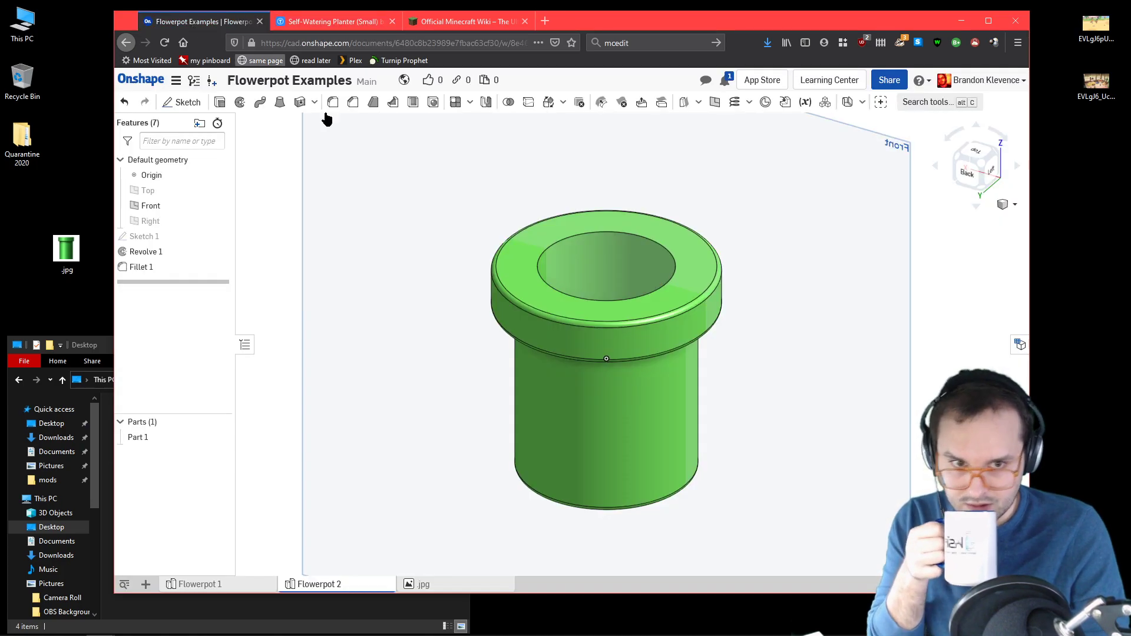
double_click(164, 236)
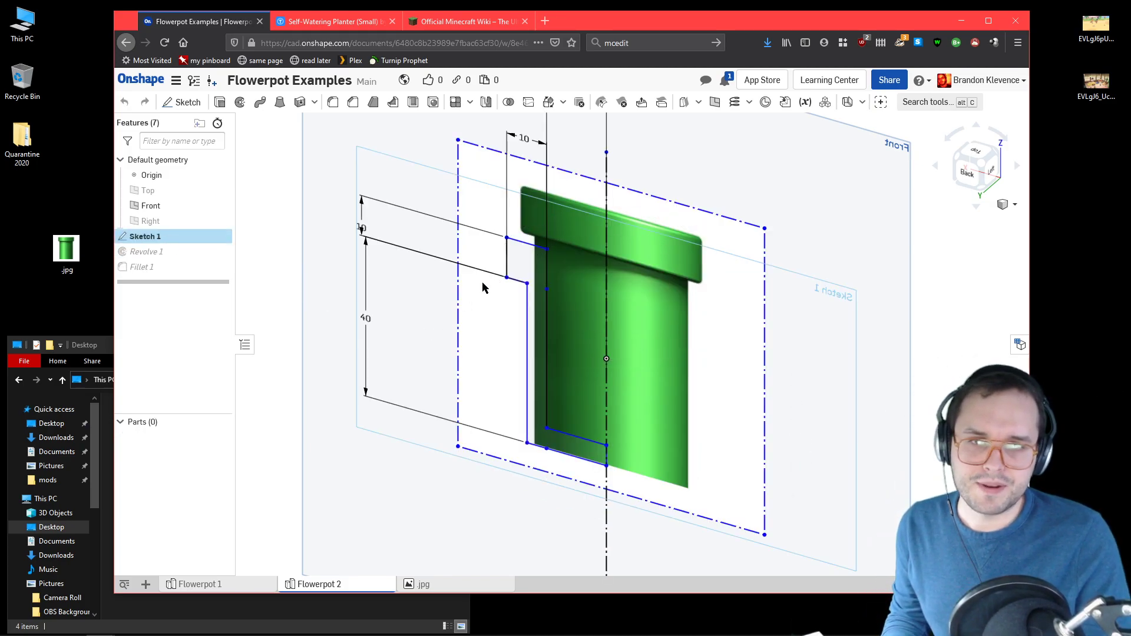
scroll(533, 227, "down", 3)
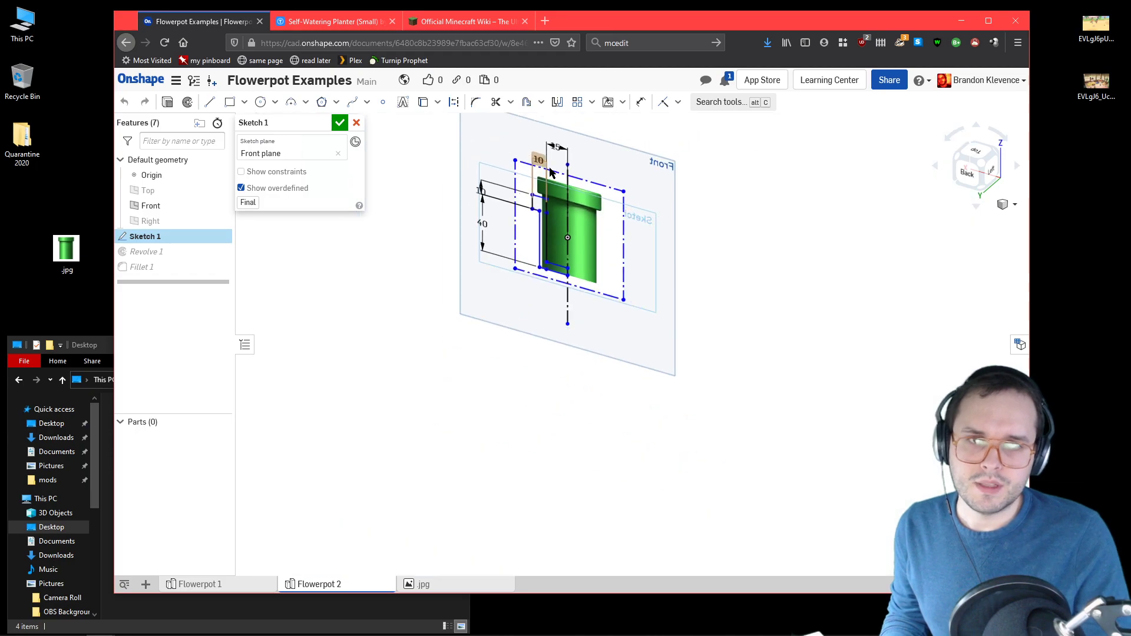
scroll(568, 200, "up", 3)
double_click(572, 196)
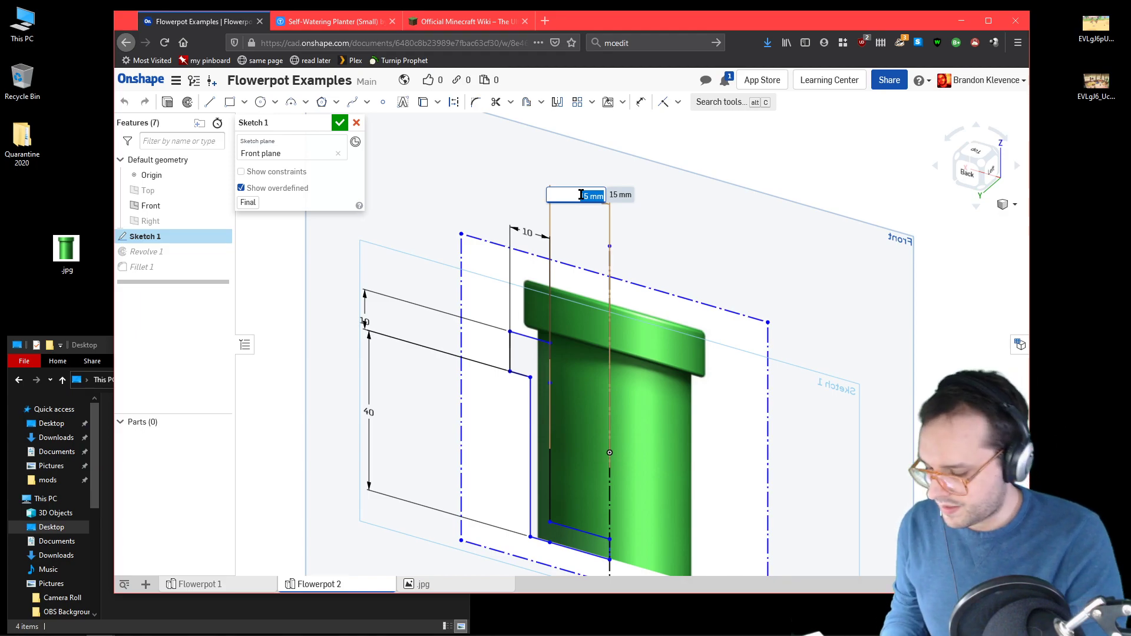
key("Return")
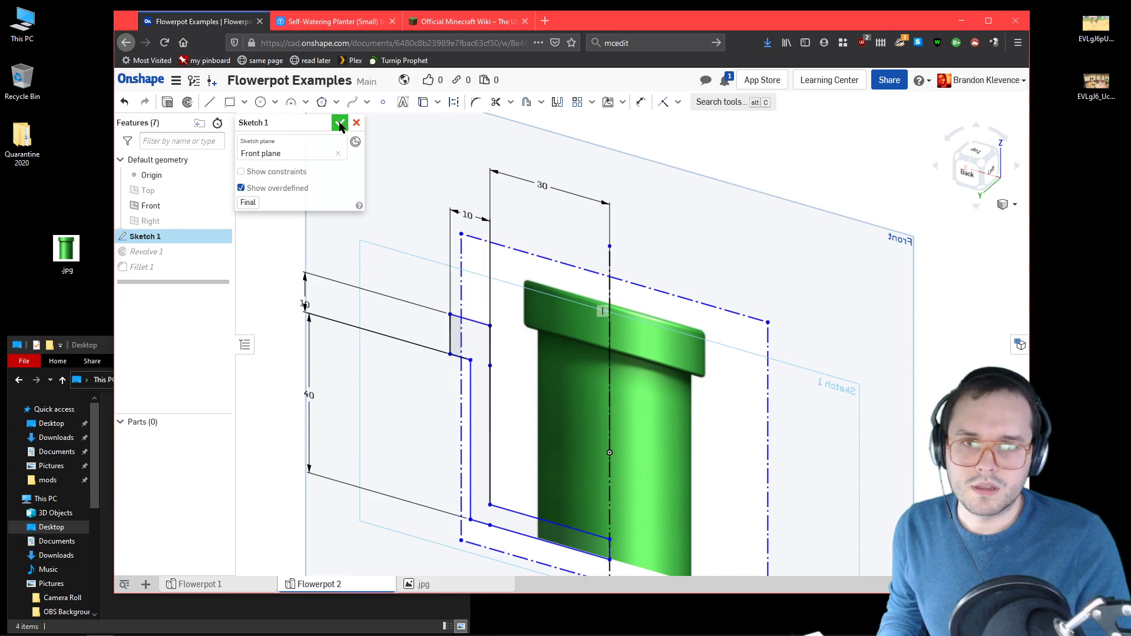
left_click(340, 126)
mouse_move(805, 316)
right_mouse_down()
mouse_move(852, 288)
mouse_move(861, 338)
mouse_move(866, 316)
mouse_move(808, 412)
right_mouse_up()
scroll(827, 471, "down", 5)
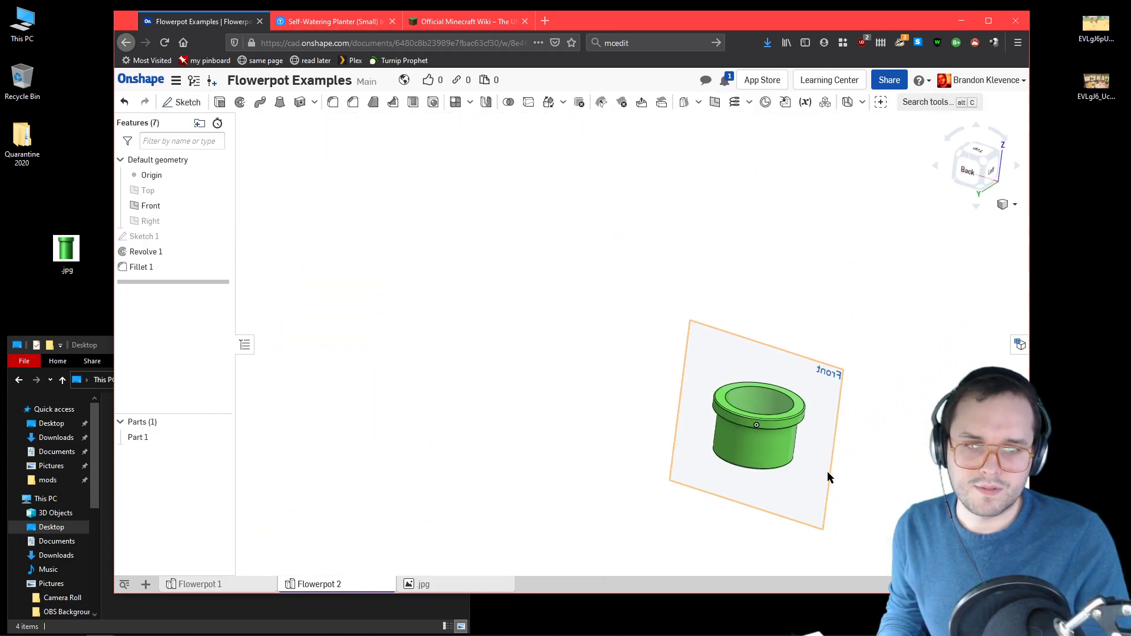
scroll(827, 476, "up", 4)
left_click(988, 168)
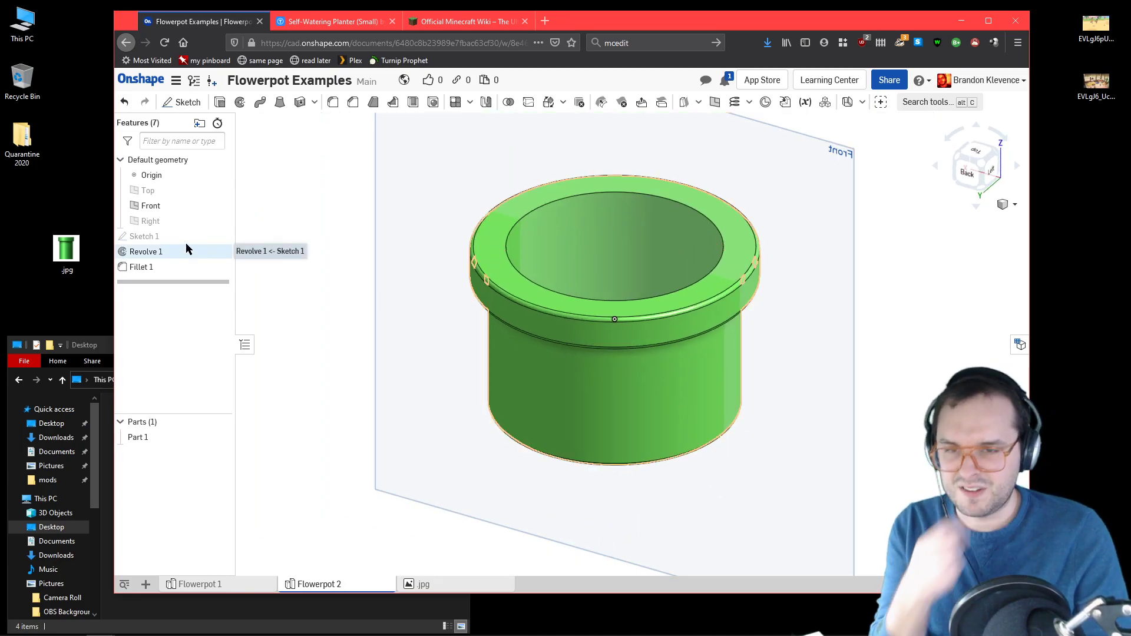
Step: Reopen the profile sketch and set the height of the body below the rim to 35 mm
double_click(169, 238)
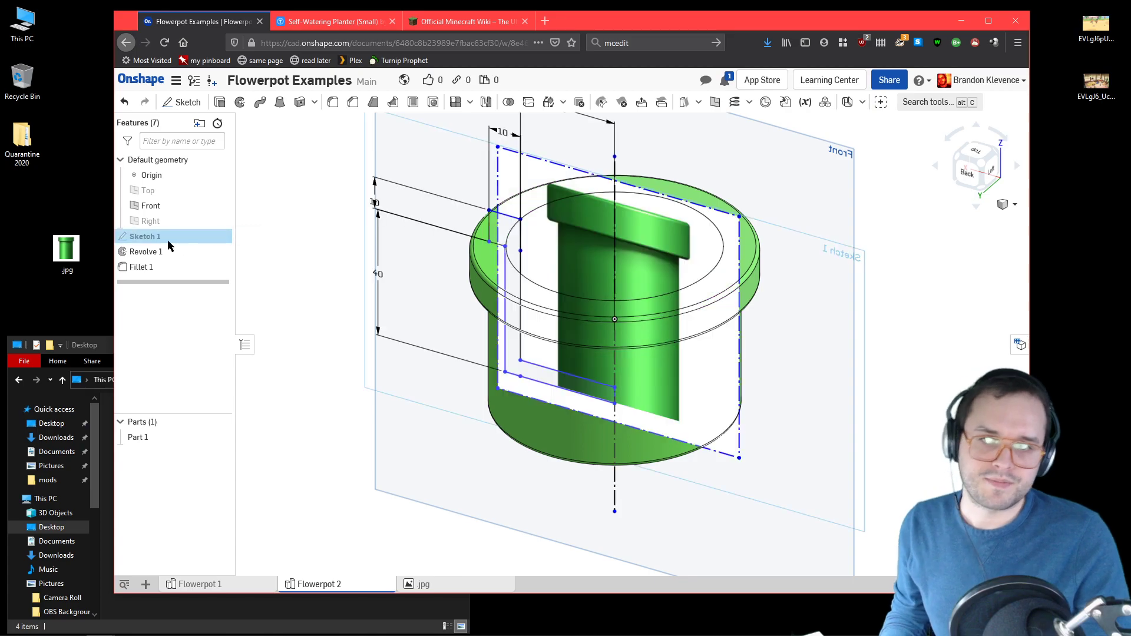
scroll(437, 234, "down", 4)
scroll(404, 222, "up", 4)
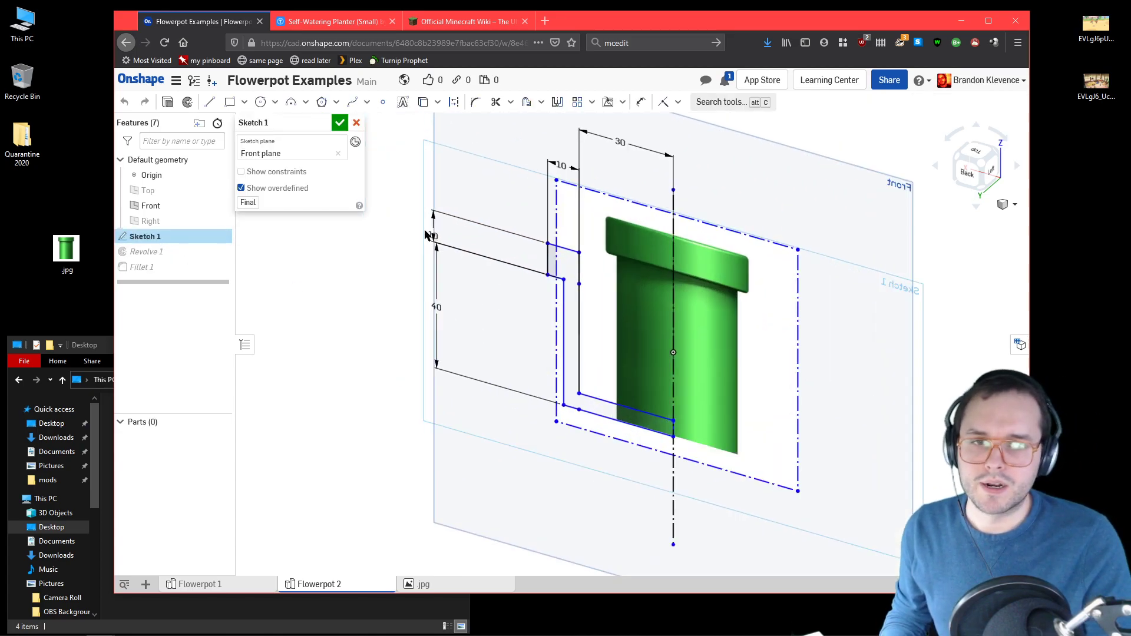
scroll(438, 307, "up", 1)
double_click(438, 307)
type("35")
key("Return")
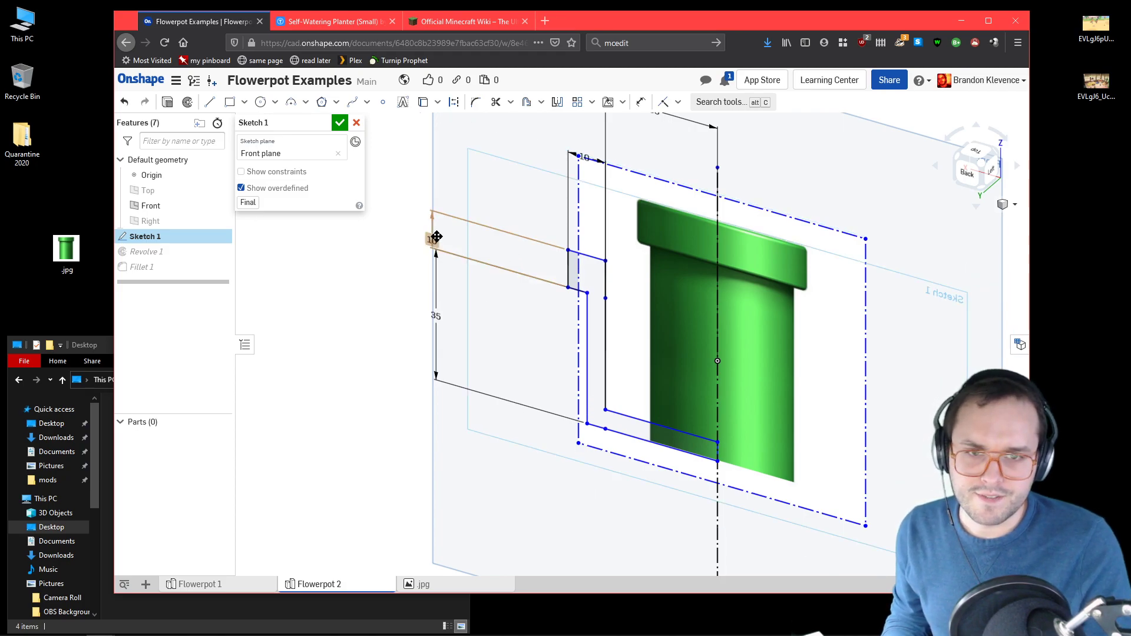
Step: Set the rim's height to 15 mm and accept the sketch changes
double_click(435, 238)
type("15")
left_click(340, 123)
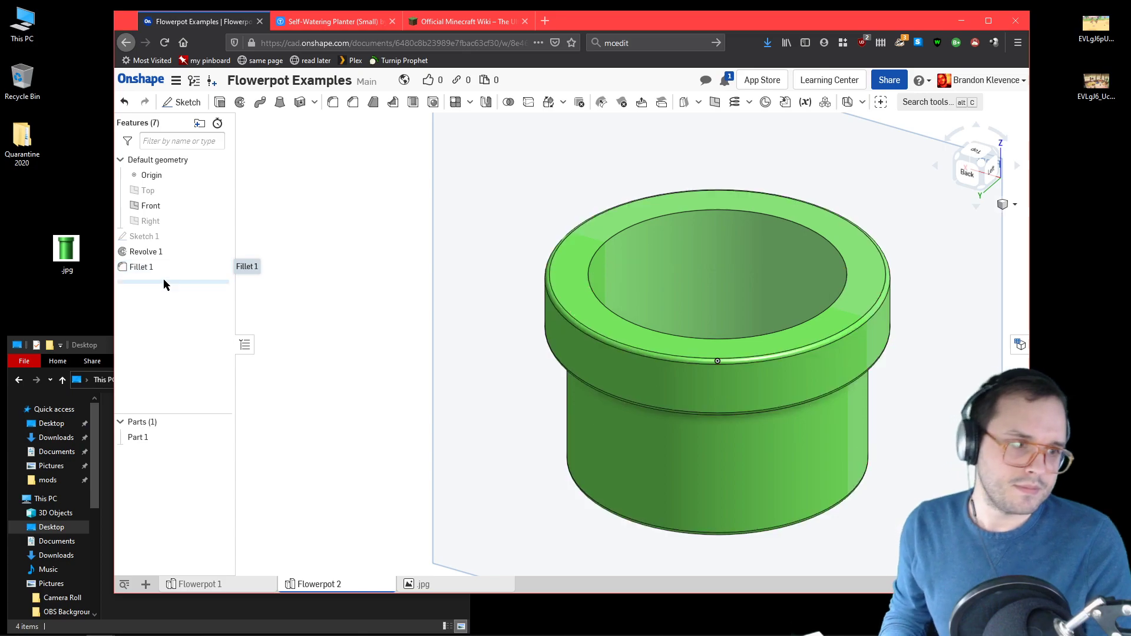
mouse_move(501, 416)
right_mouse_down()
mouse_move(494, 395)
mouse_move(499, 420)
mouse_move(518, 409)
right_mouse_up()
left_click(978, 164)
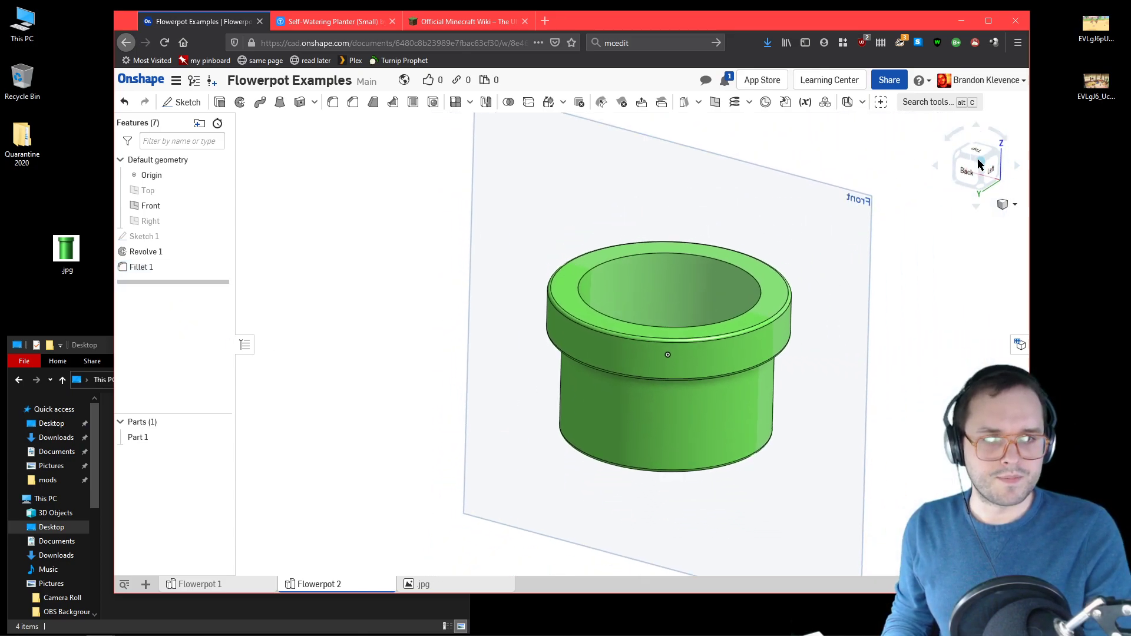
Step: Inspect the pot's proportions from the back and from angled views
scroll(694, 407, "up", 4)
right_click_drag(643, 469, 649, 443)
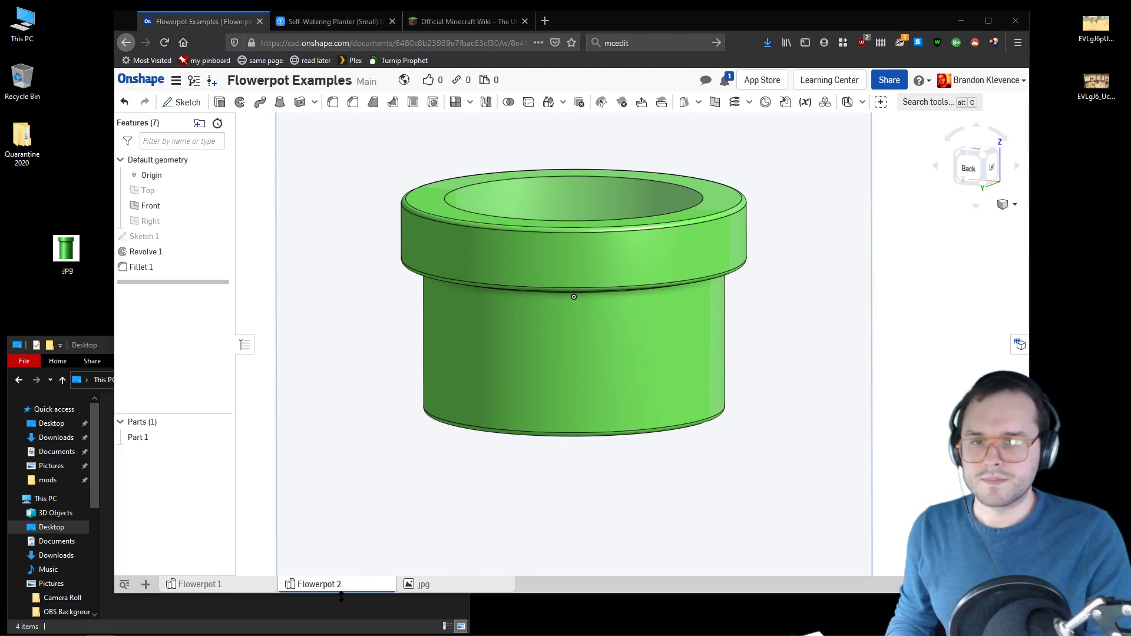
left_click(984, 157)
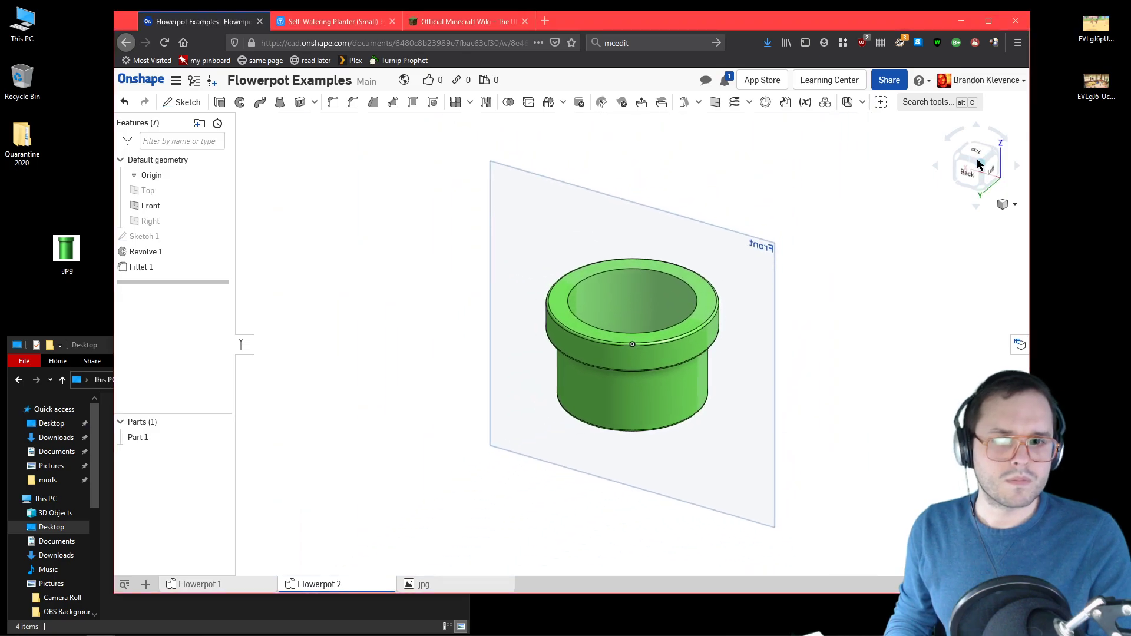
scroll(695, 331, "up", 5)
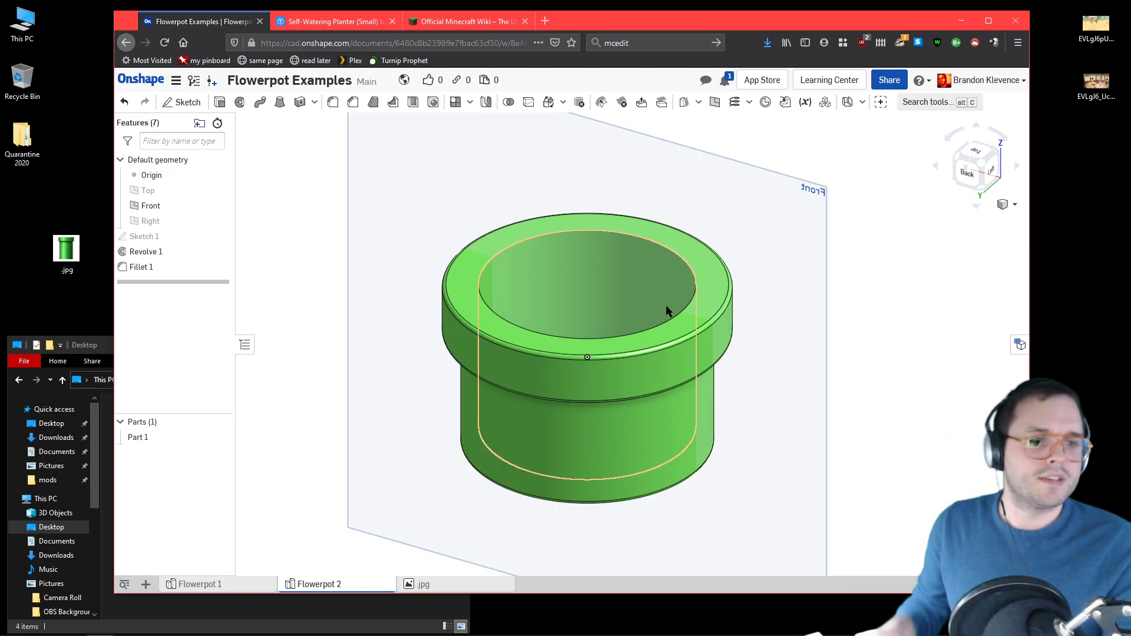
left_click(980, 166)
scroll(772, 358, "up", 3)
mouse_move(766, 427)
right_mouse_down()
mouse_move(768, 404)
mouse_move(778, 457)
mouse_move(772, 418)
right_mouse_up()
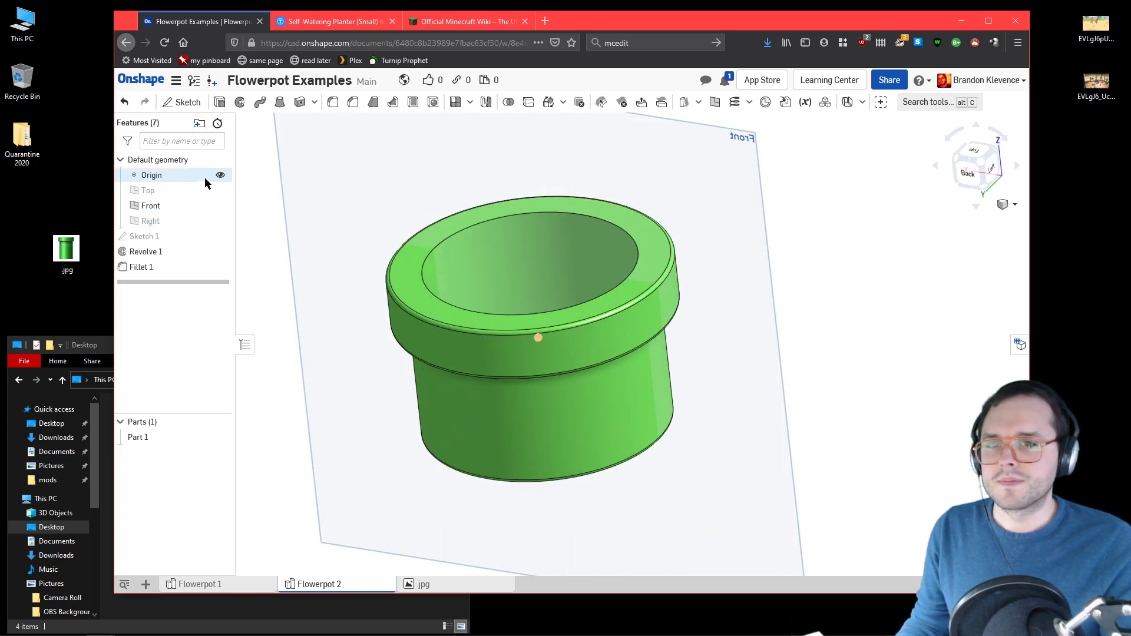
Step: Hide the Front plane and the origin so the pot can be viewed on its own from several sides
left_click(220, 206)
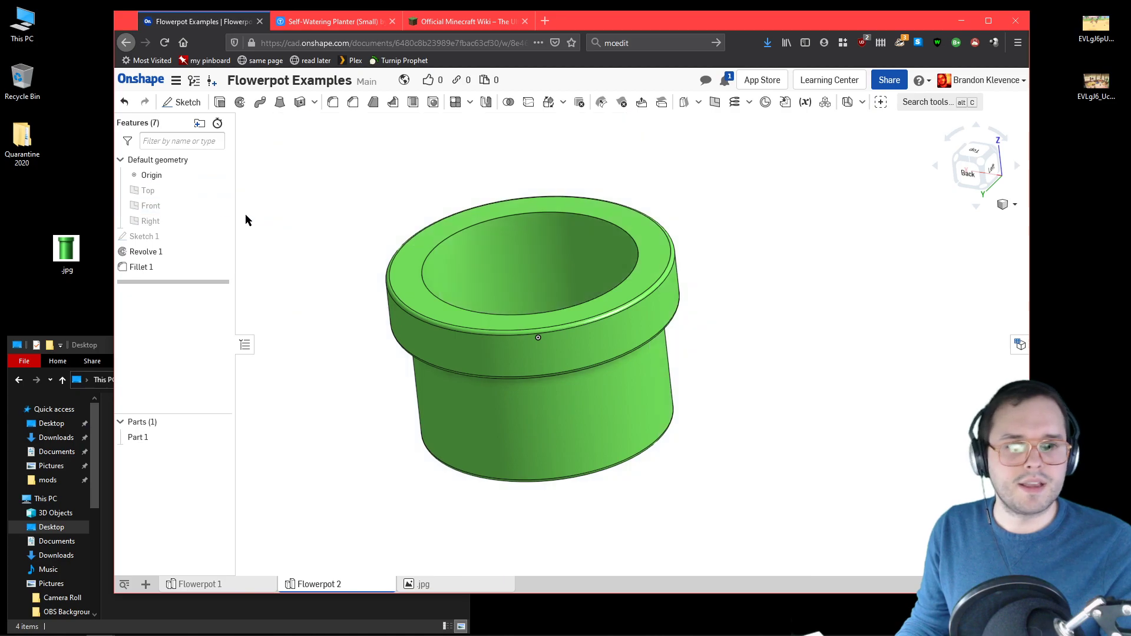
left_click(220, 175)
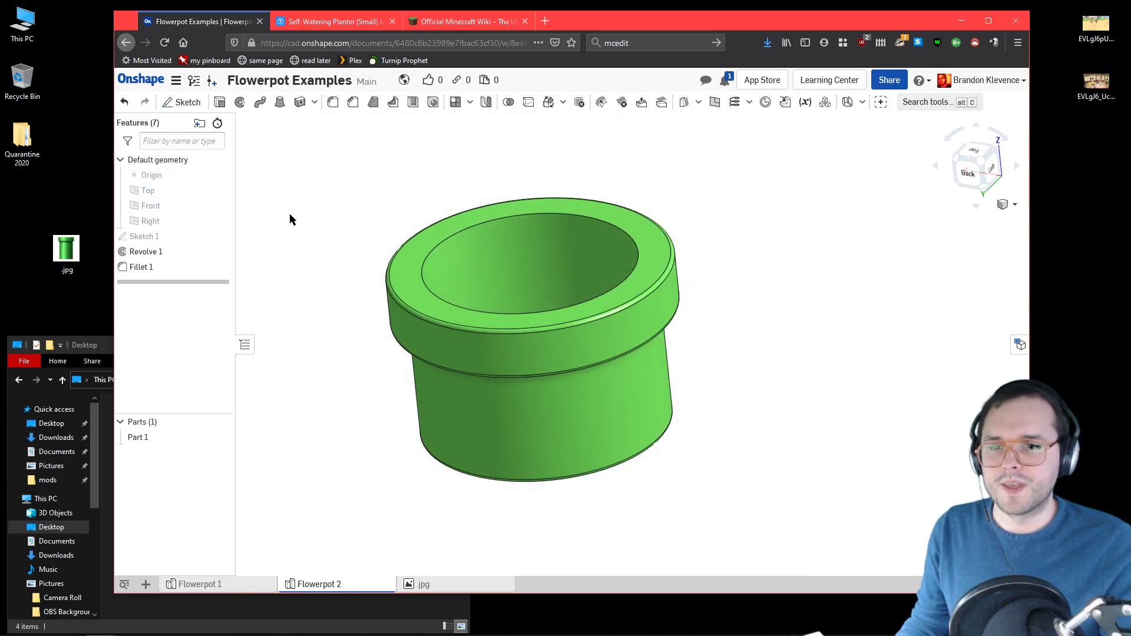
right_click_drag(289, 220, 353, 221)
left_click(982, 165)
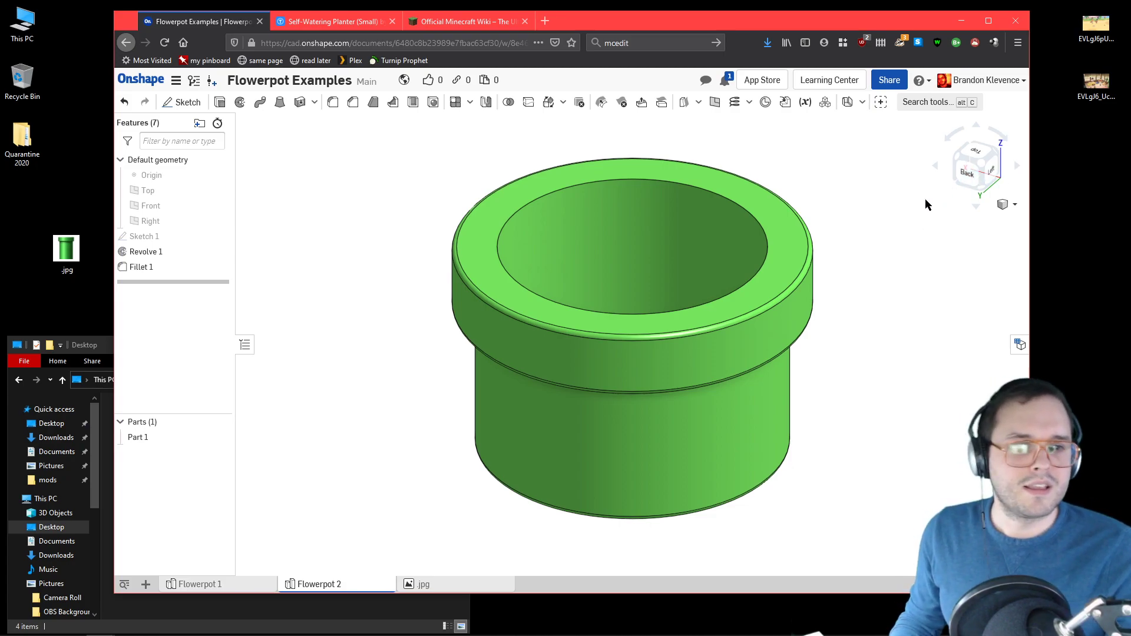
left_click(961, 176)
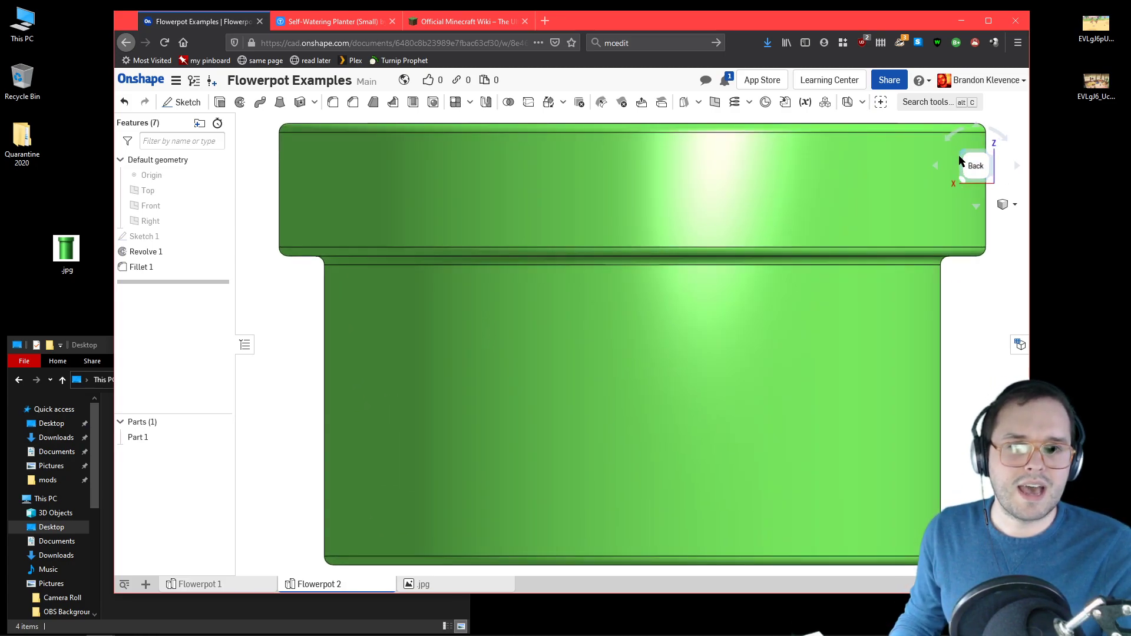
left_click(959, 158)
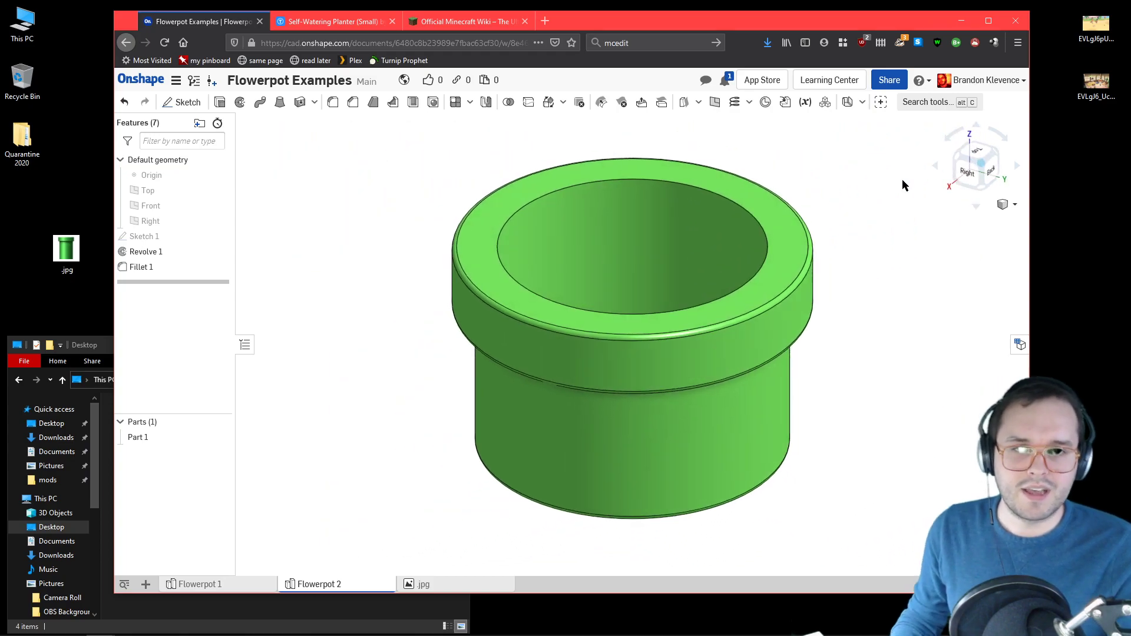
Step: Reopen the profile sketch, set the height of the body below the rim to 50 mm, and accept the sketch
double_click(164, 236)
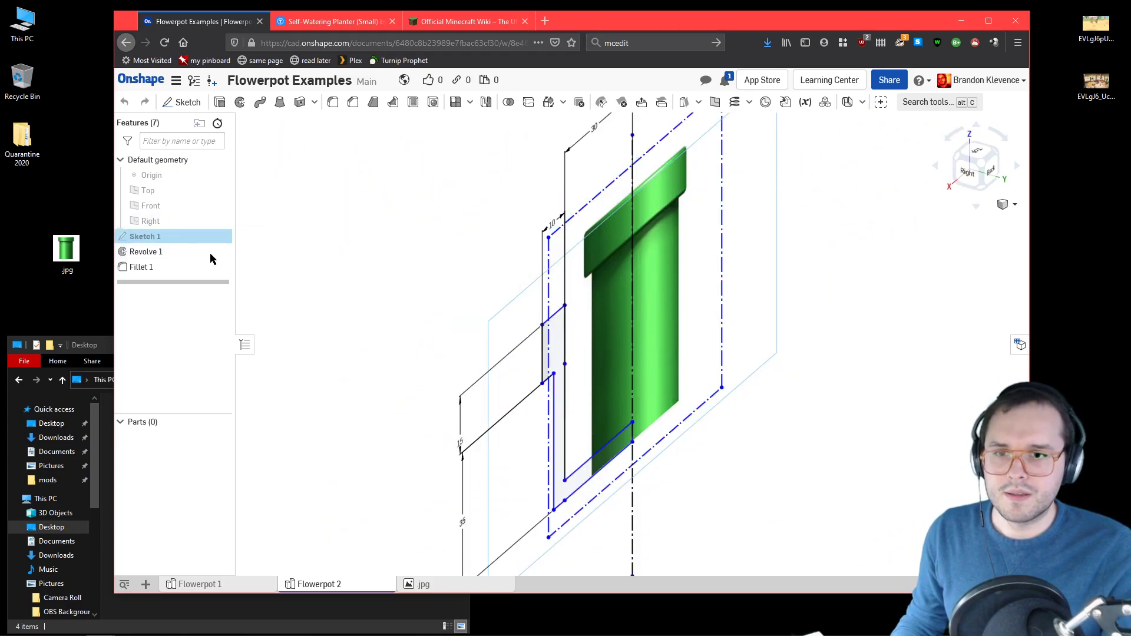
double_click(465, 521)
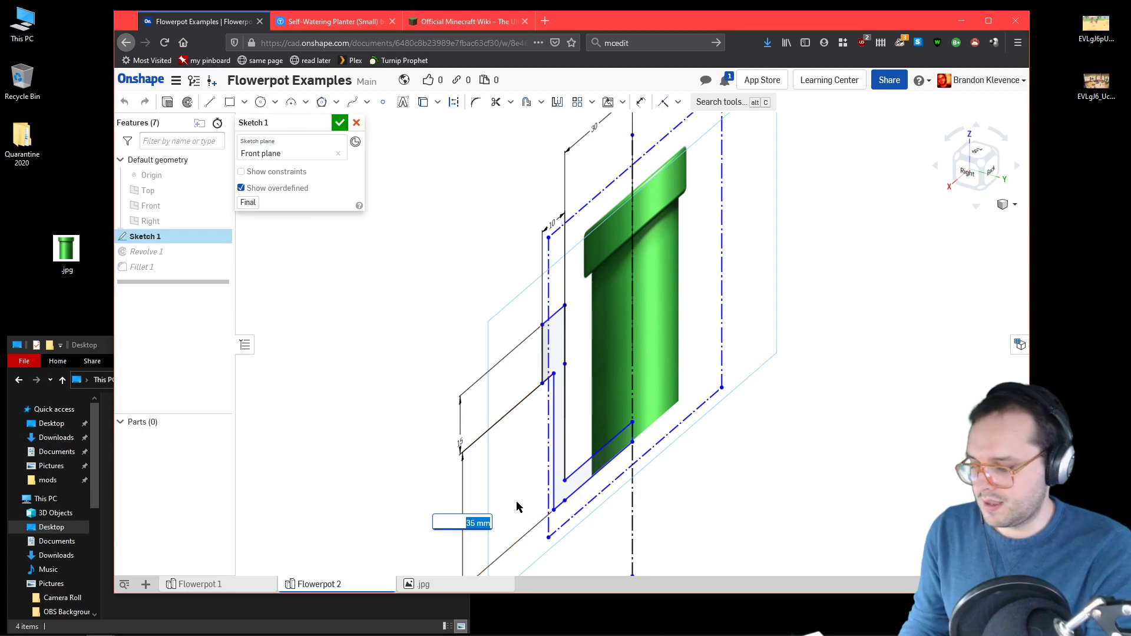
type("50")
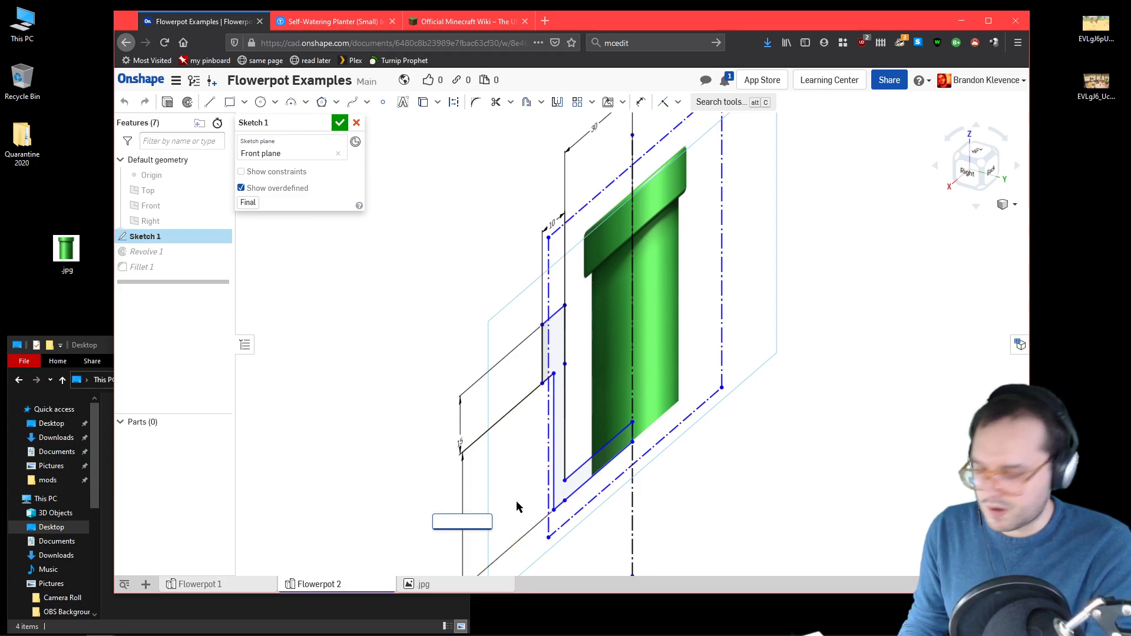
key("Return")
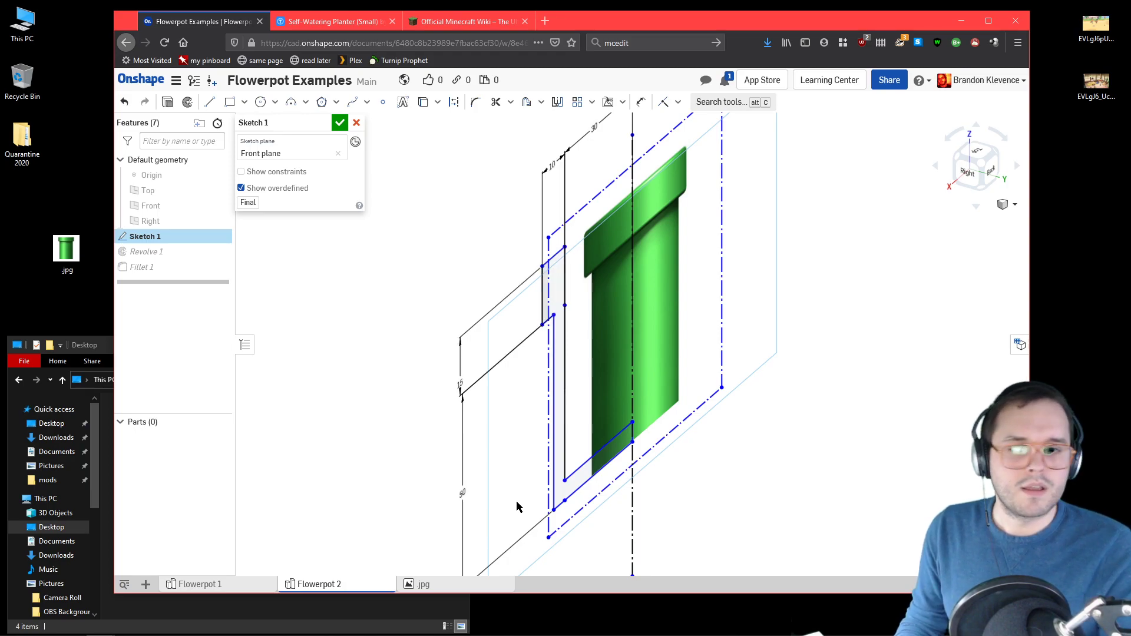
left_click(340, 122)
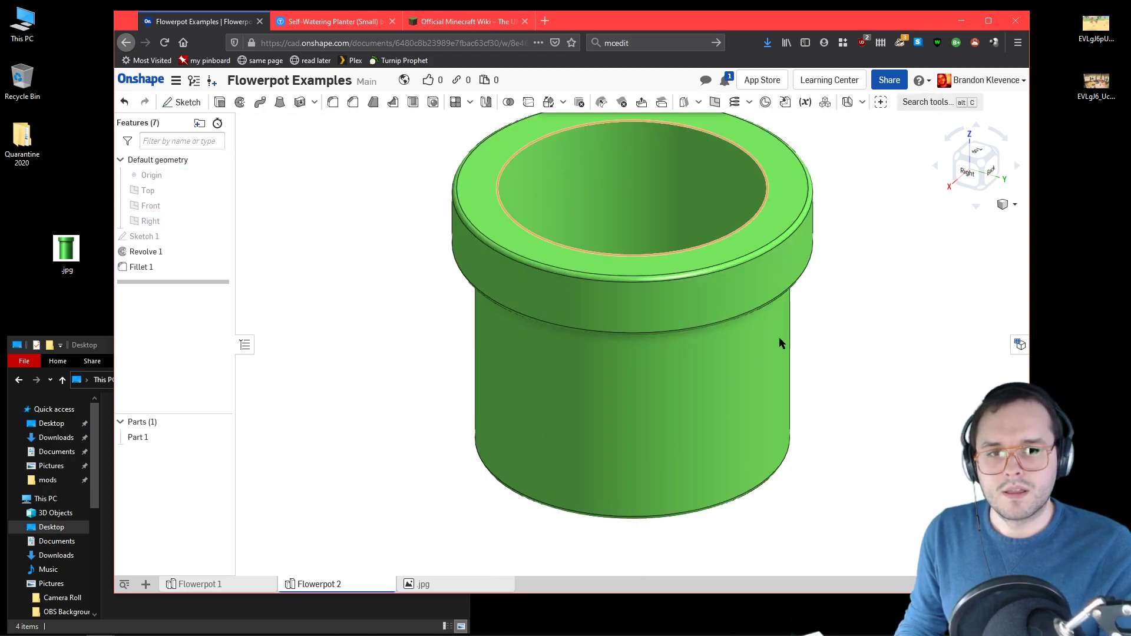
Step: Examine the taller pot from several angles and undo the last body-height change
right_click_drag(771, 332, 877, 369)
scroll(881, 366, "down", 5)
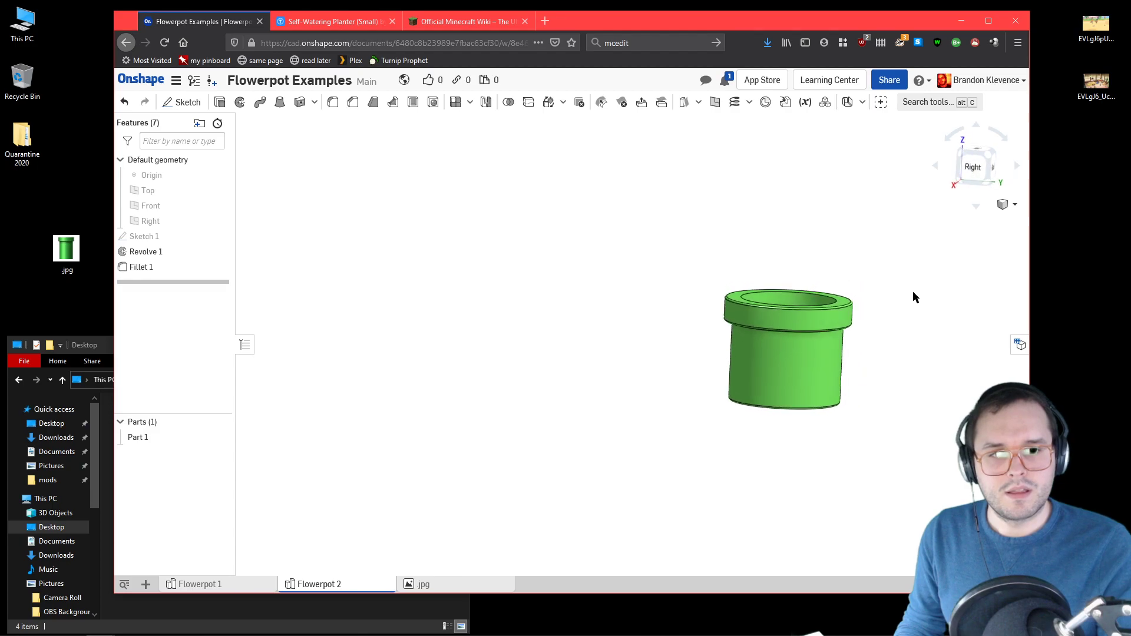
left_click(963, 150)
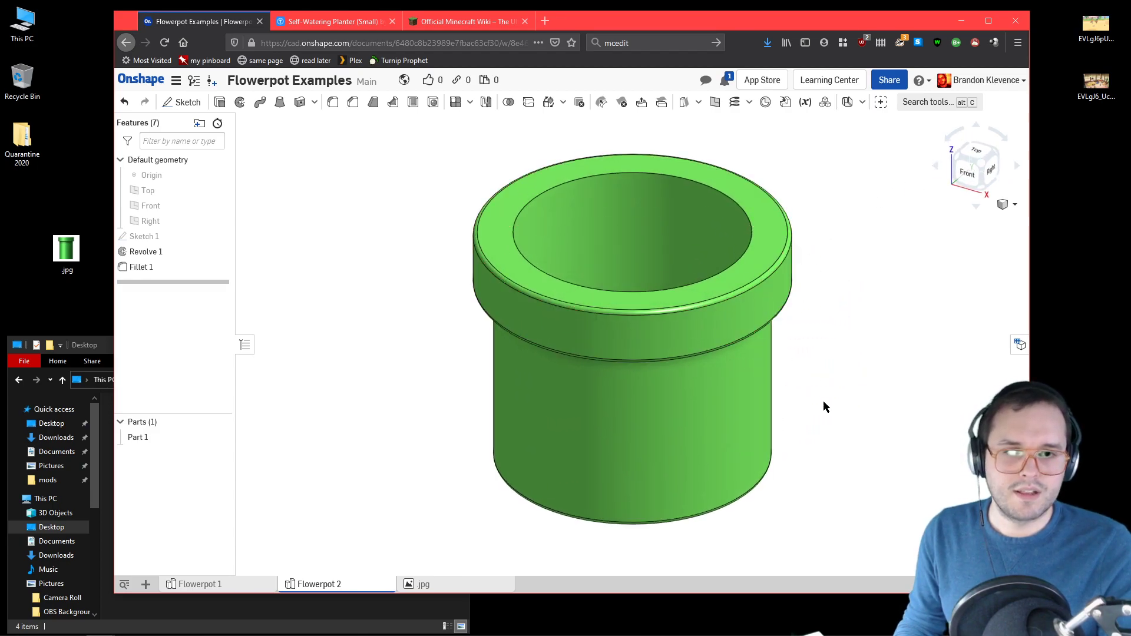
right_click_drag(840, 324, 813, 295)
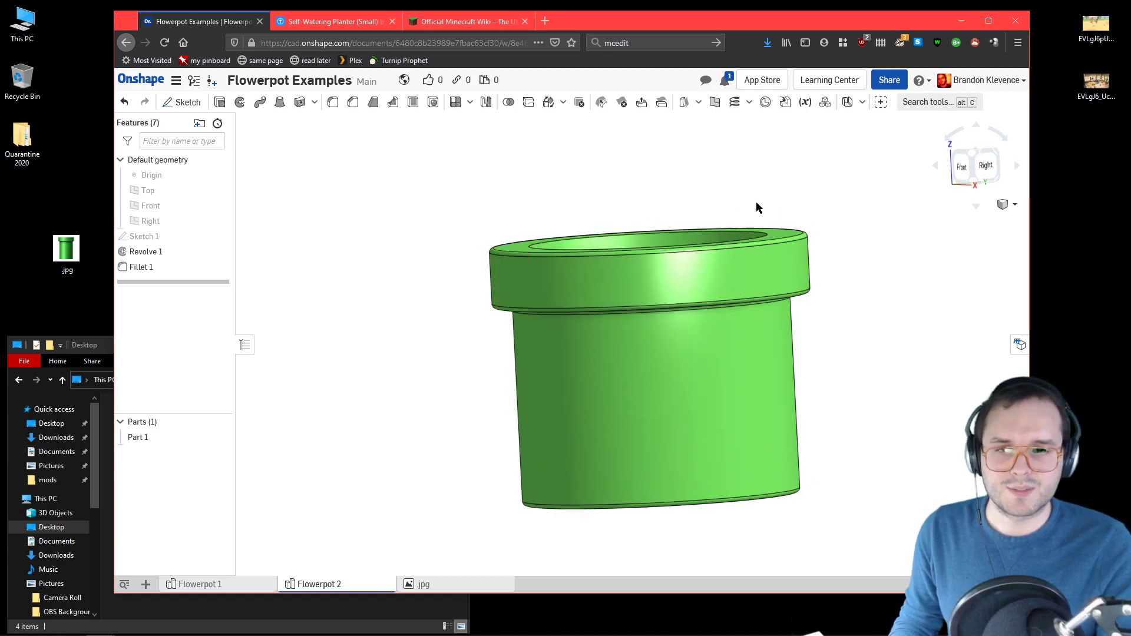
left_click(970, 155)
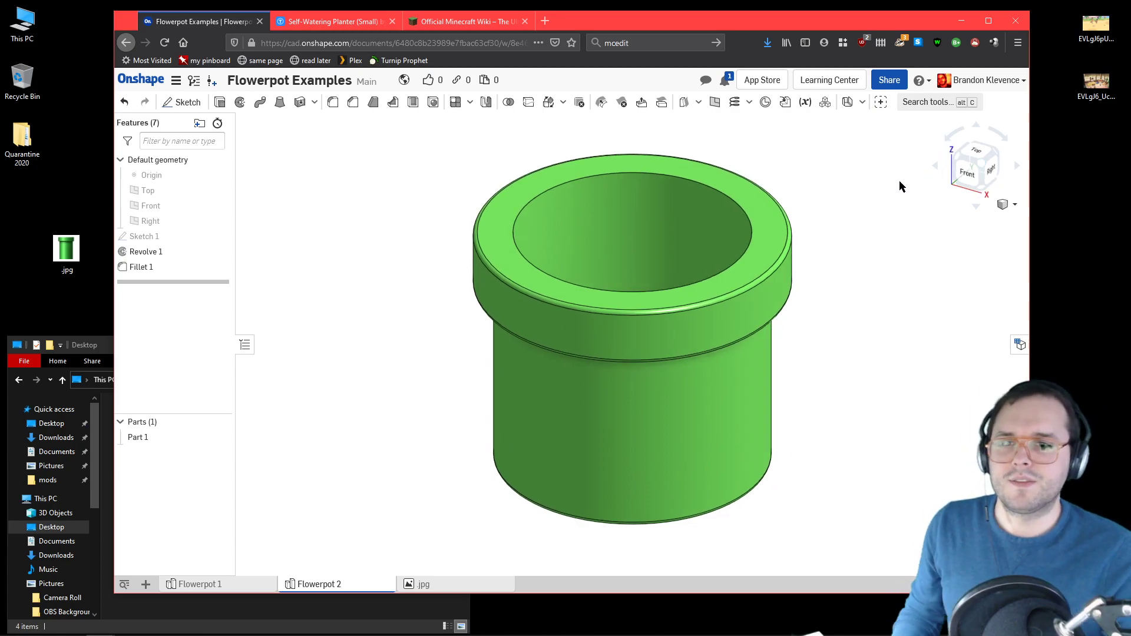
left_click(128, 103)
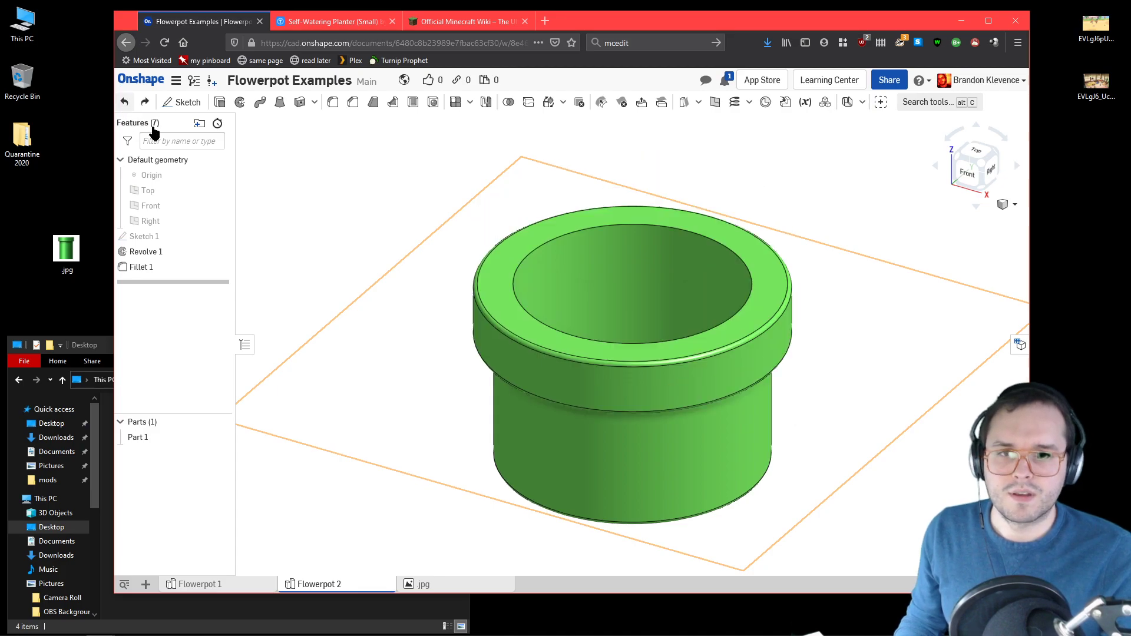
Step: Switch to Thingiverse to check the Self-Watering Planter's pot and reservoir image, and return to Onshape to compare the pot
left_click(333, 21)
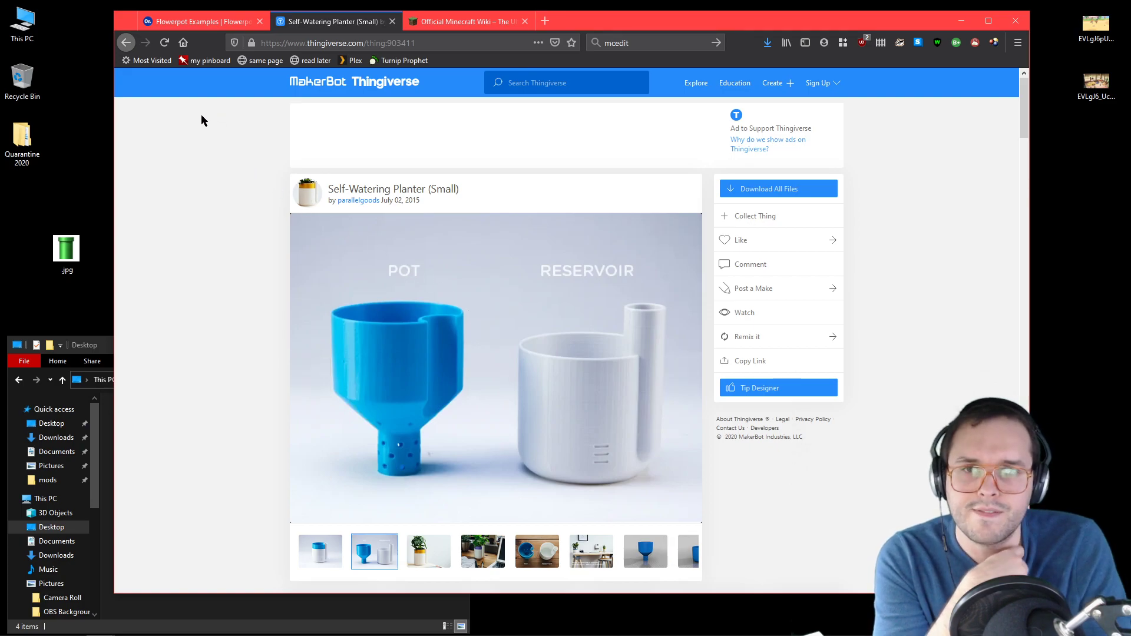
left_click(195, 21)
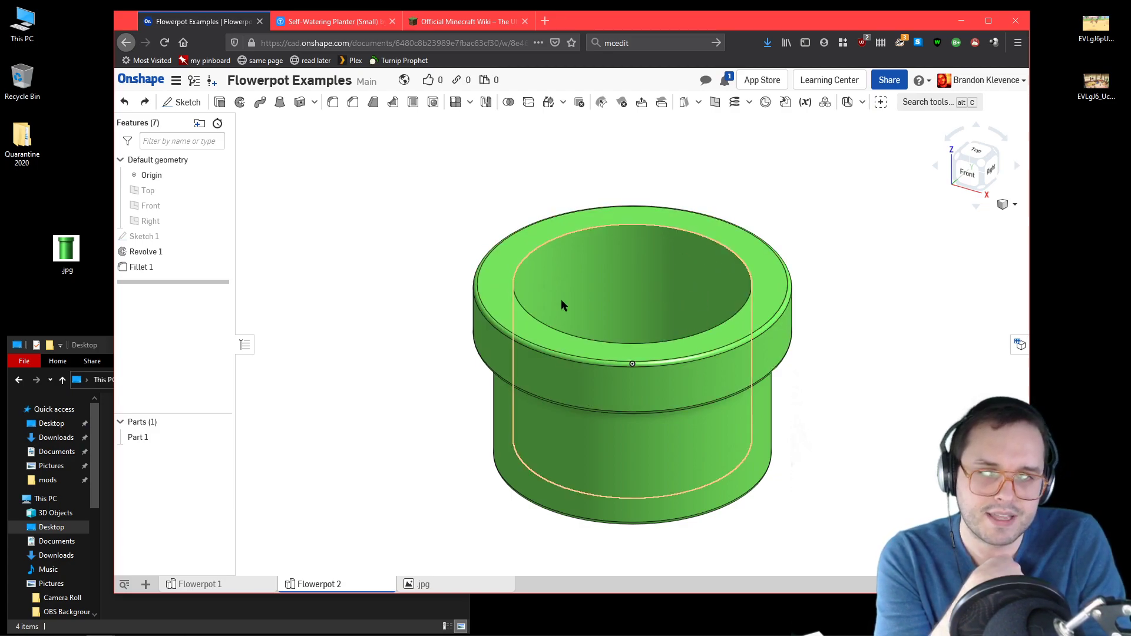
mouse_move(789, 434)
right_mouse_down()
mouse_move(789, 416)
mouse_move(788, 426)
right_mouse_up()
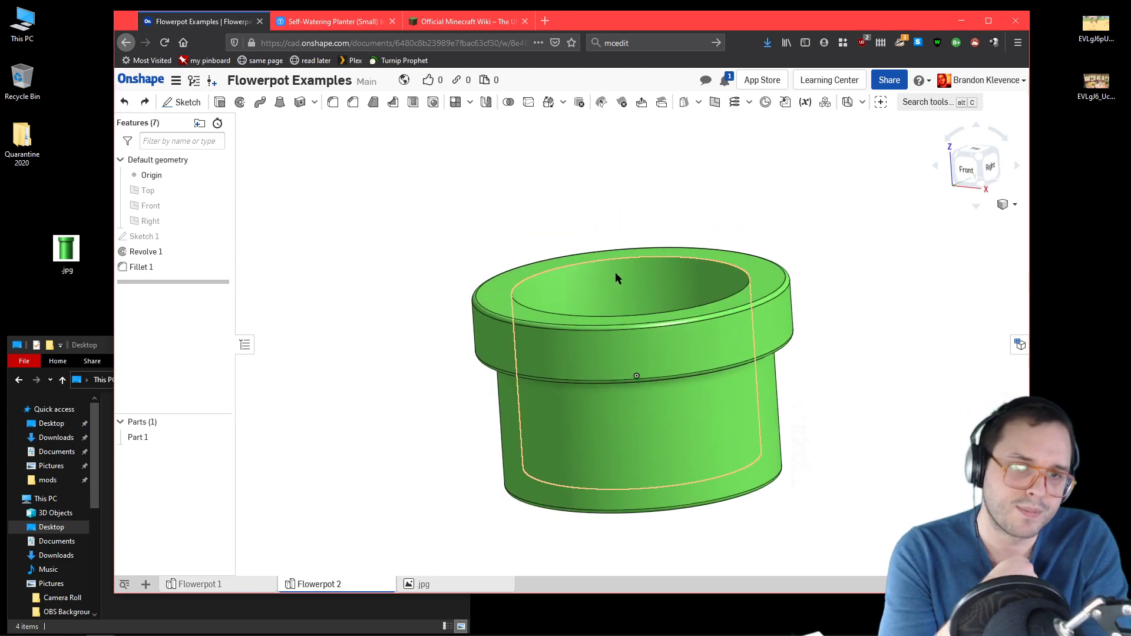
right_click_drag(649, 209, 667, 146)
Step: Create a plane offset 5 mm downward from the top face of the pot's rim
left_click(714, 102)
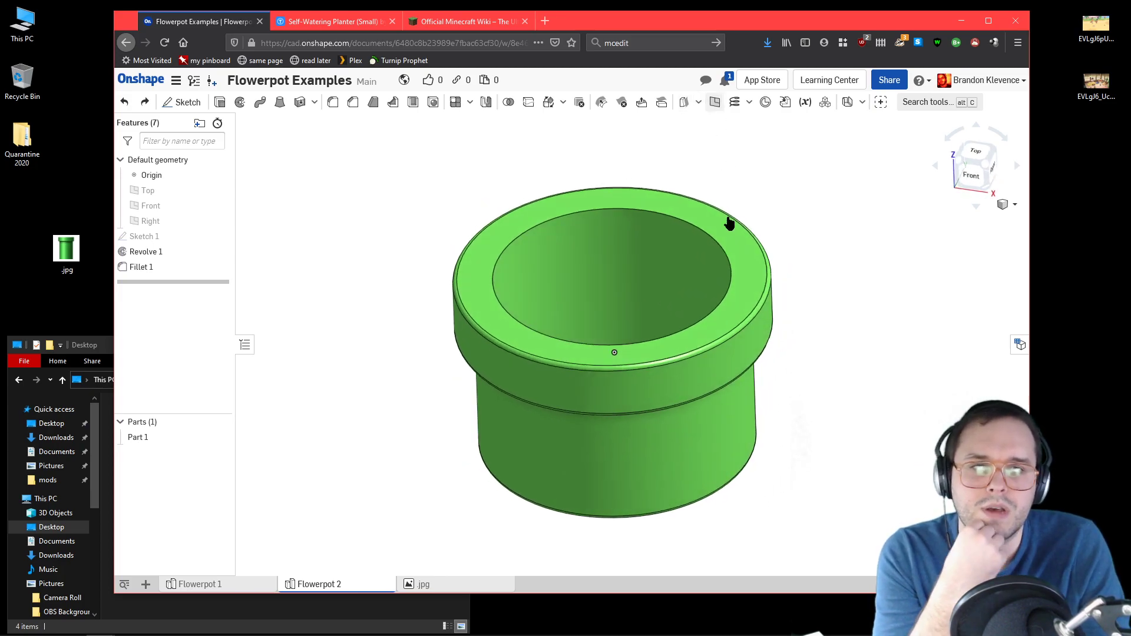
left_click(728, 233)
right_click_drag(894, 303, 871, 295)
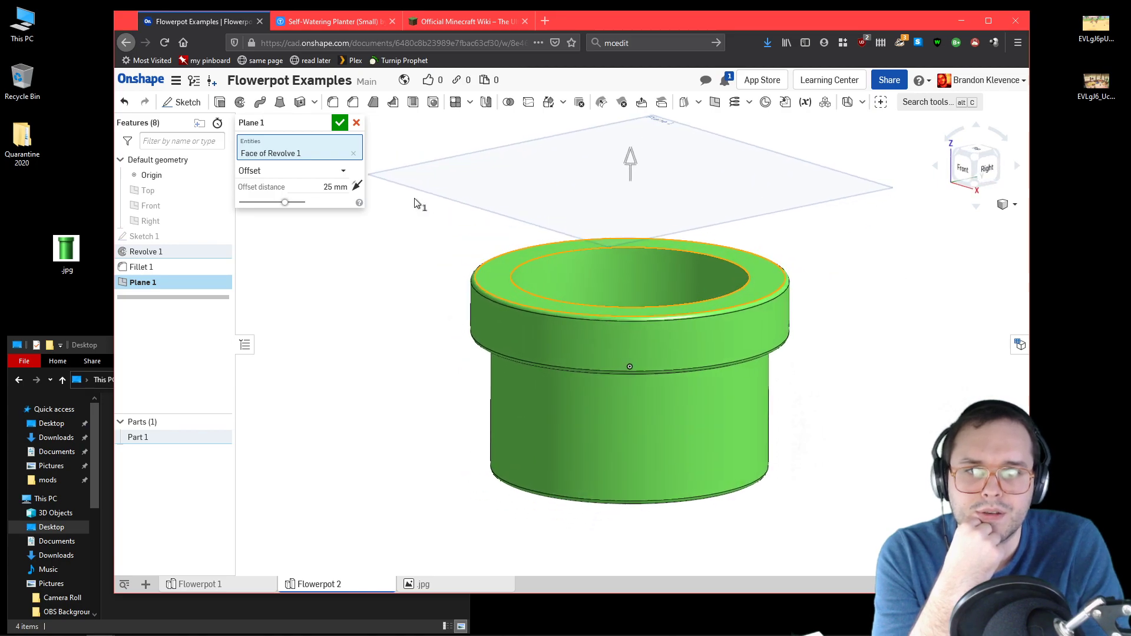
left_click(358, 187)
left_click(329, 186)
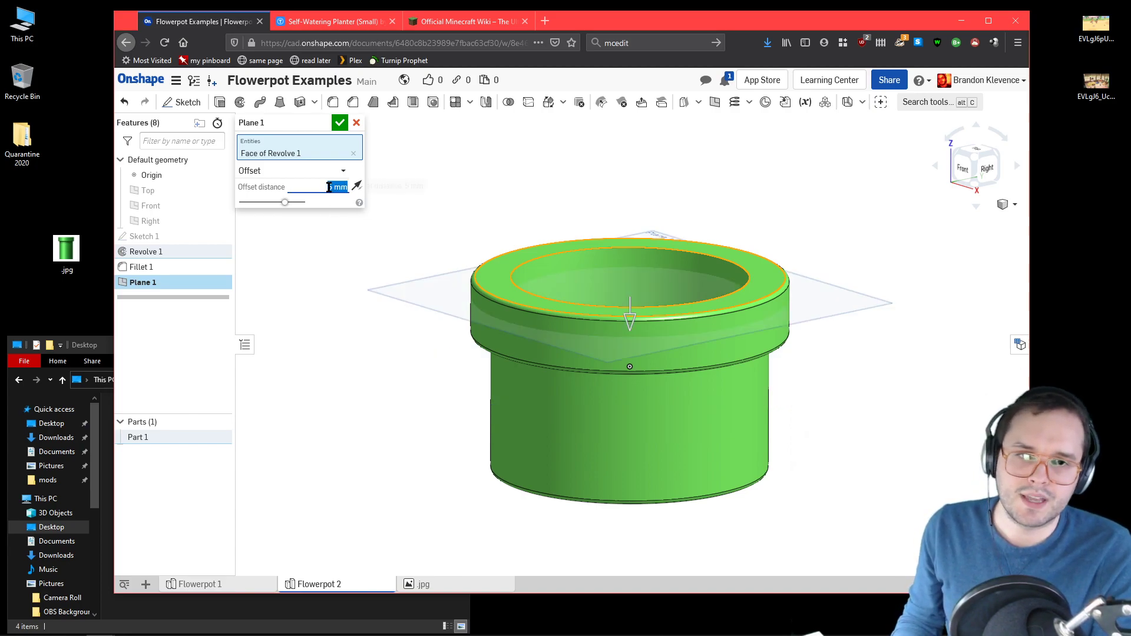
left_click(339, 124)
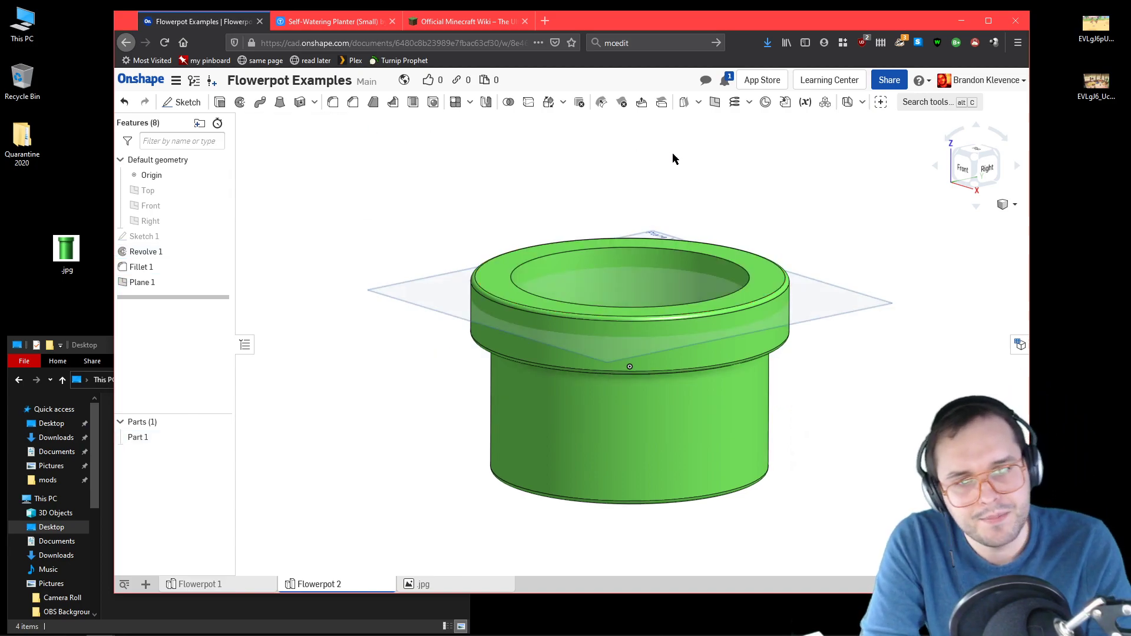
Step: Start a sketch on the offset plane and project the inner and outer circular edges of the rim's top face into it
right_click_drag(699, 232, 724, 257)
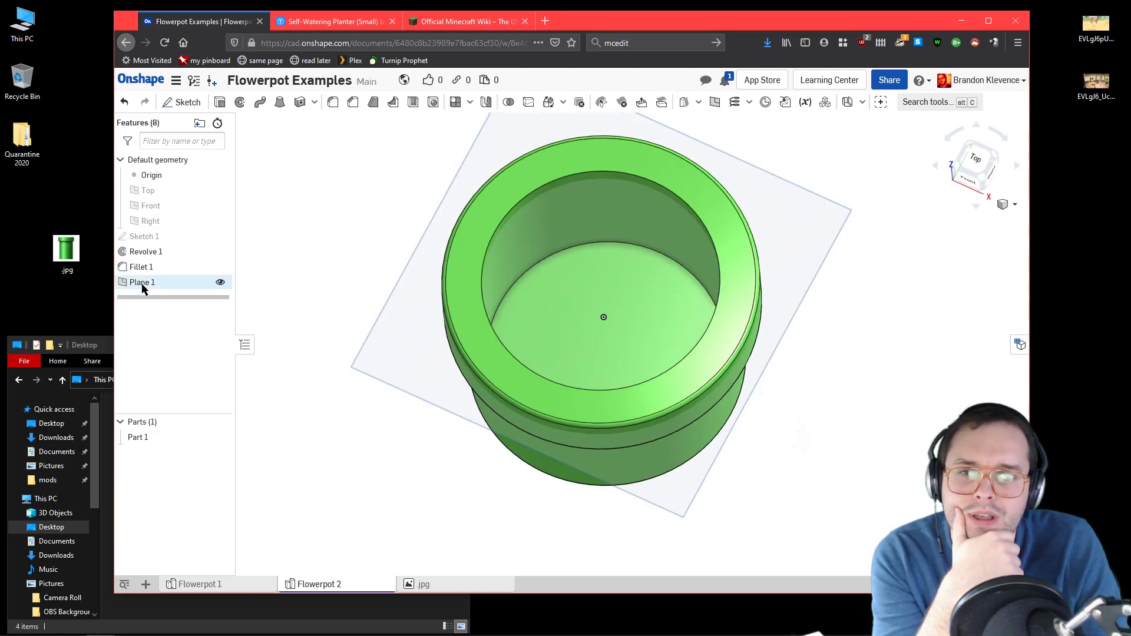
left_click(172, 102)
left_click(589, 270)
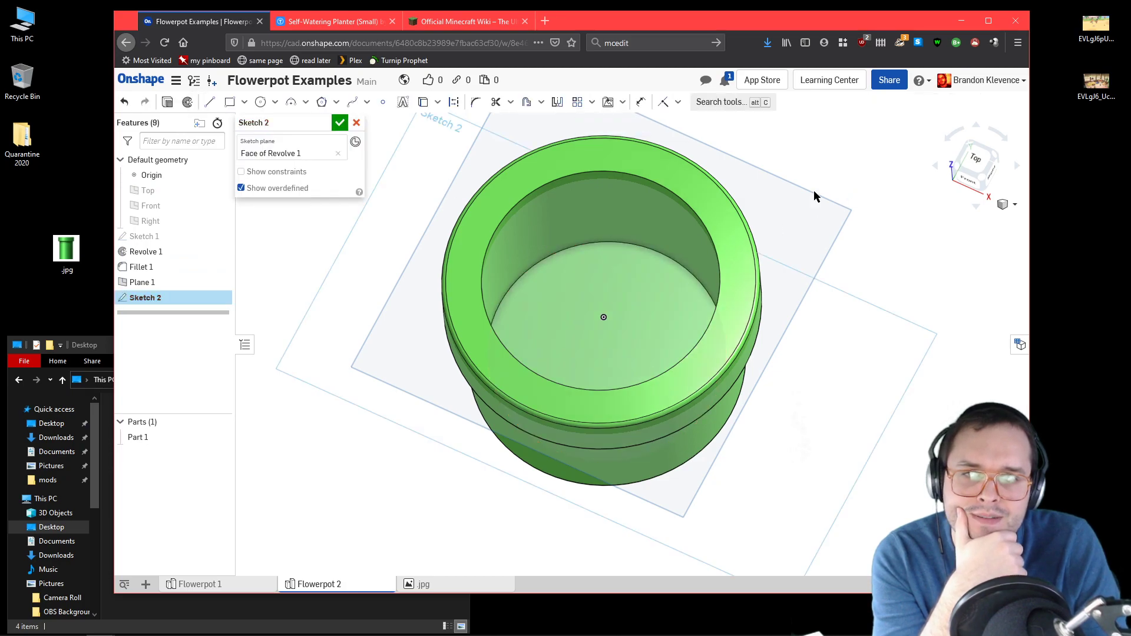
left_click(338, 153)
left_click(823, 217)
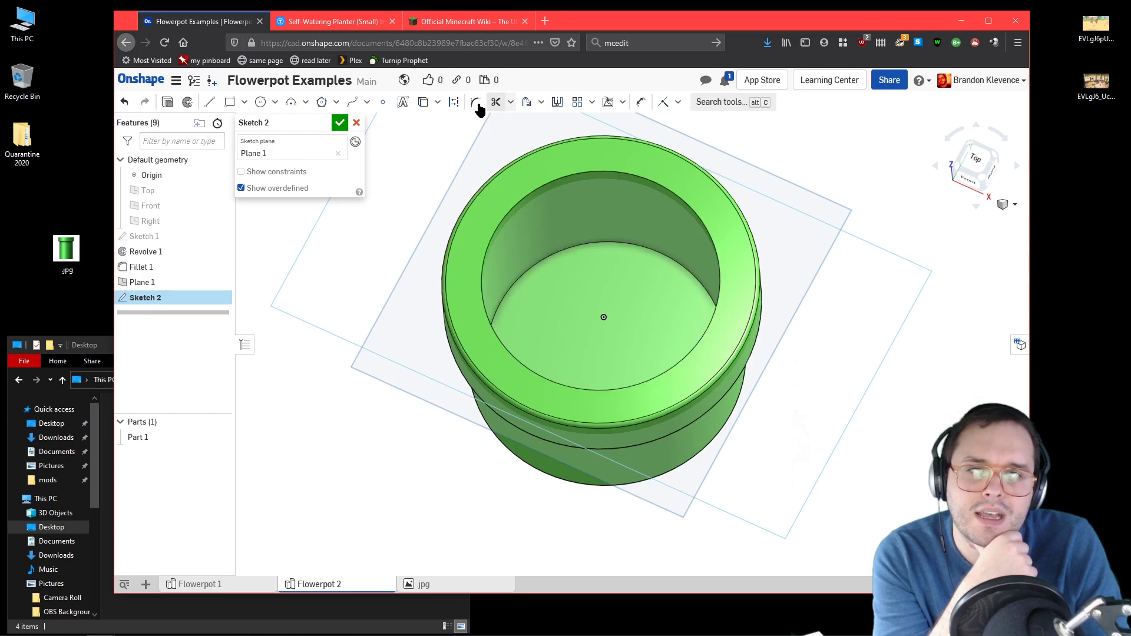
left_click(419, 106)
left_click(530, 176)
mouse_move(900, 386)
right_mouse_down()
mouse_move(900, 364)
mouse_move(780, 302)
right_mouse_up()
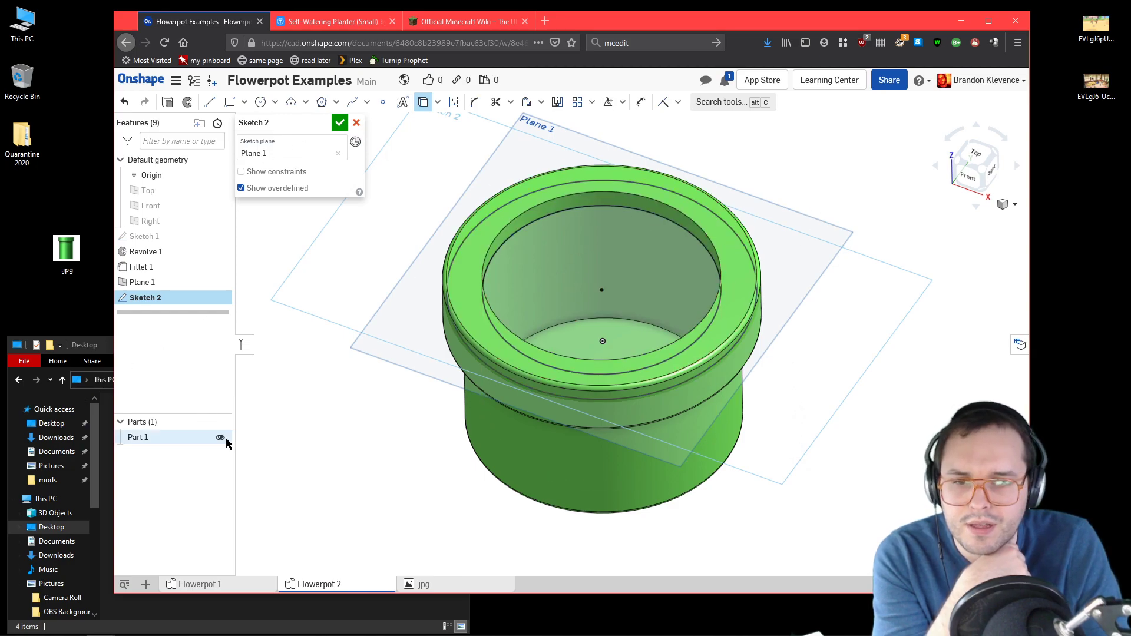
Step: Temporarily hide the pot to check the projected circles in an isometric view, and show it again
left_click(224, 437)
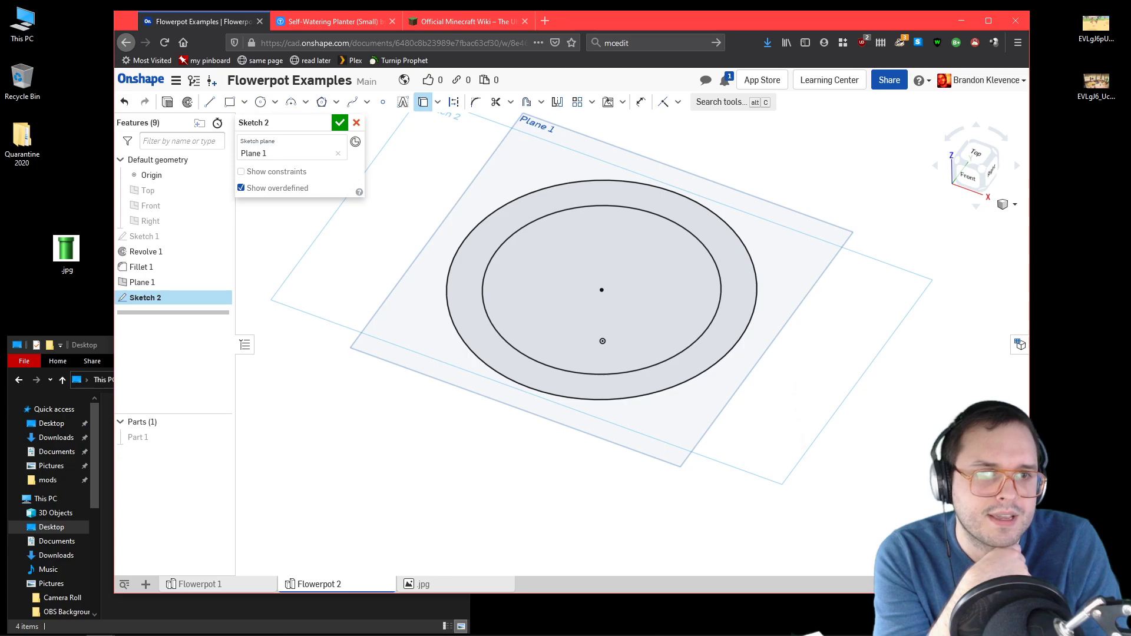
left_click(1013, 204)
left_click(989, 221)
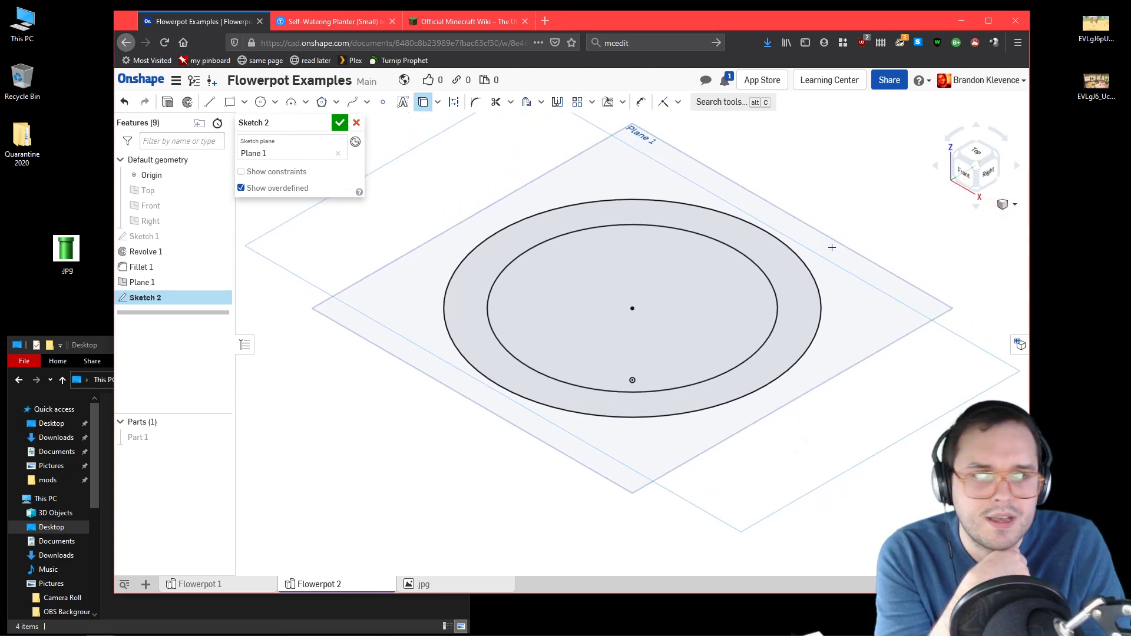
left_click(224, 437)
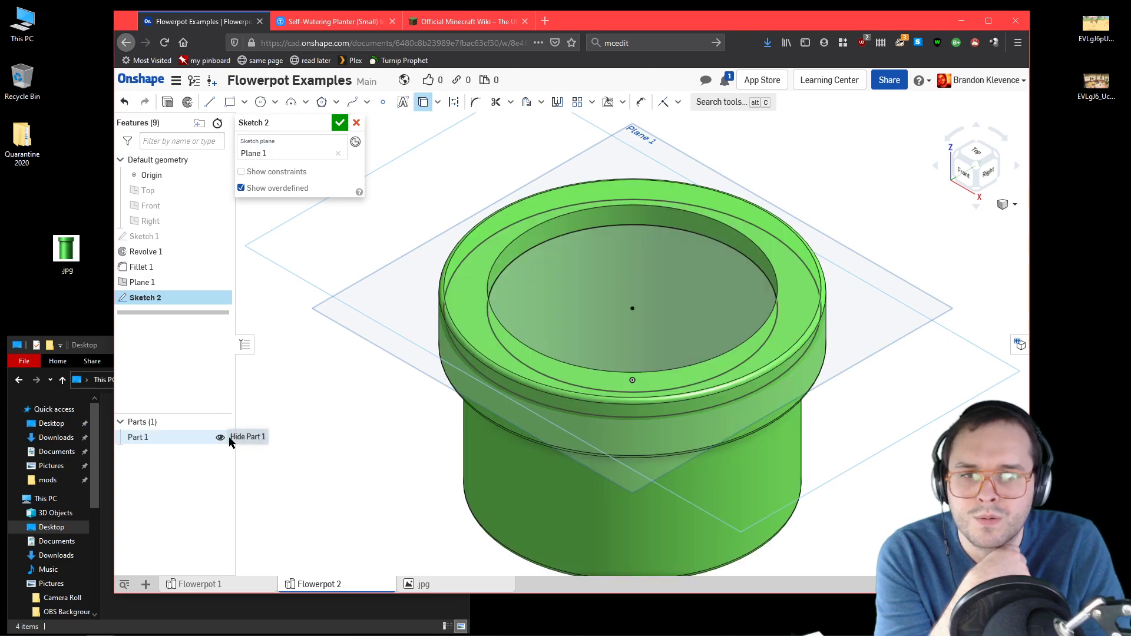
Step: Consult the Self-Watering Planter page on Thingiverse once more and return to the open sketch in Onshape
left_click(330, 21)
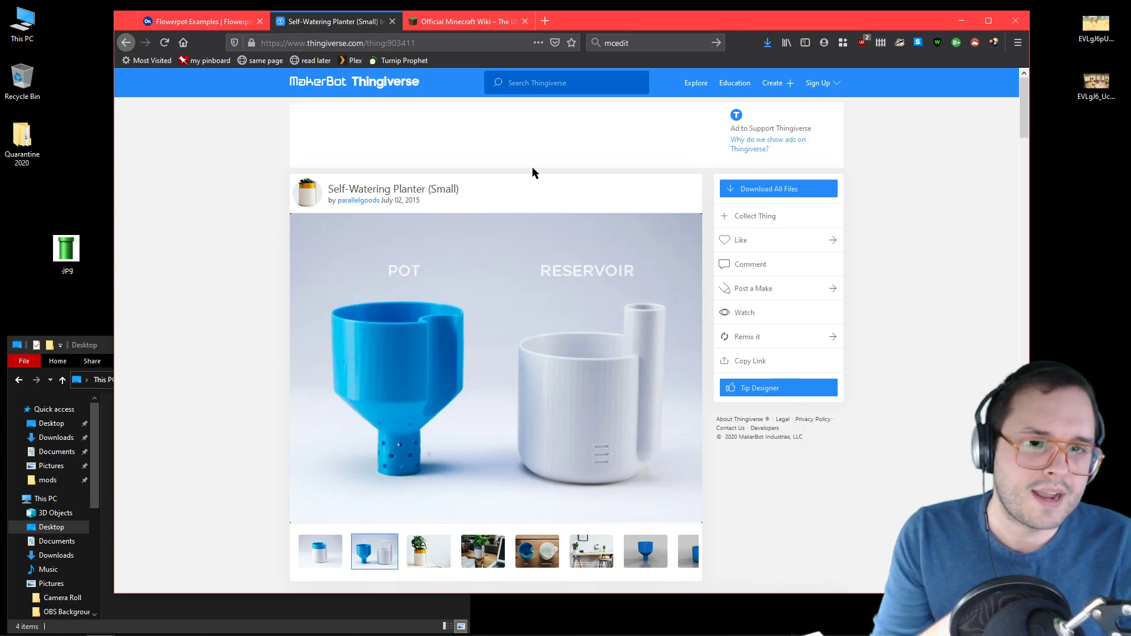
left_click(201, 22)
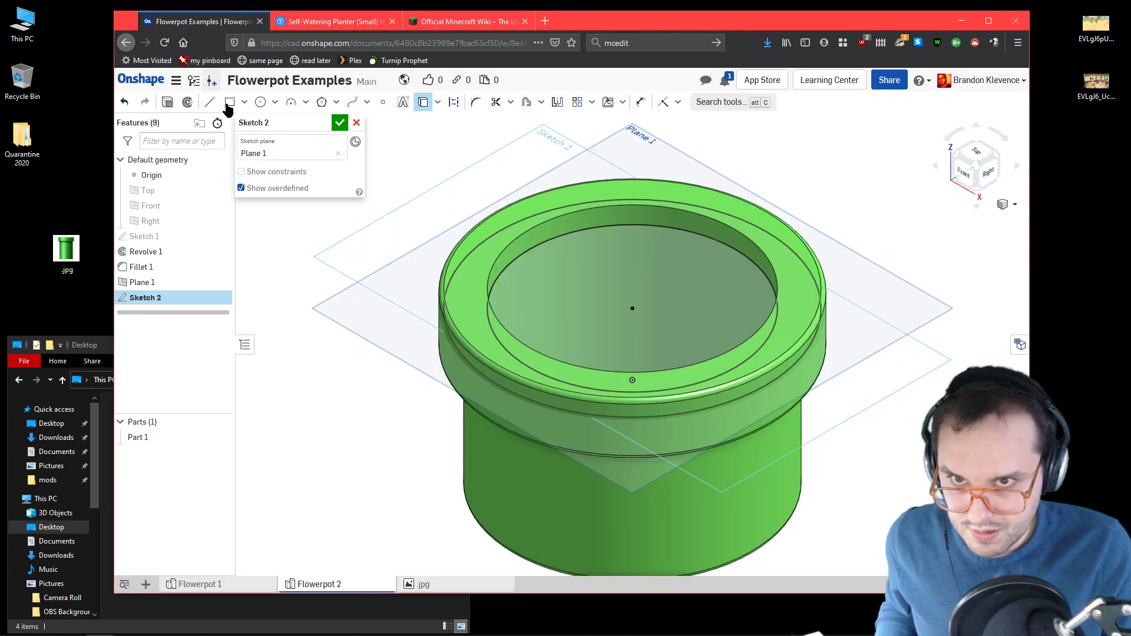
Step: Compare the pot from an isometric view with the Self-Watering Planter photo of pot and reservoir, then return to the Onshape sketch
left_click(359, 22)
left_click(224, 24)
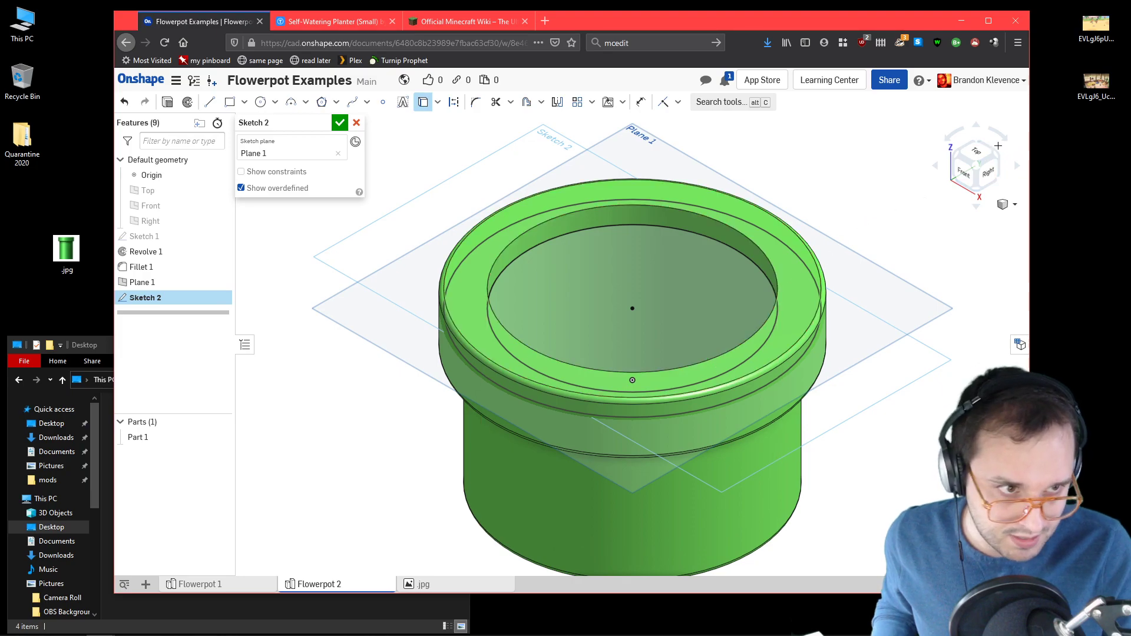
left_click(954, 152)
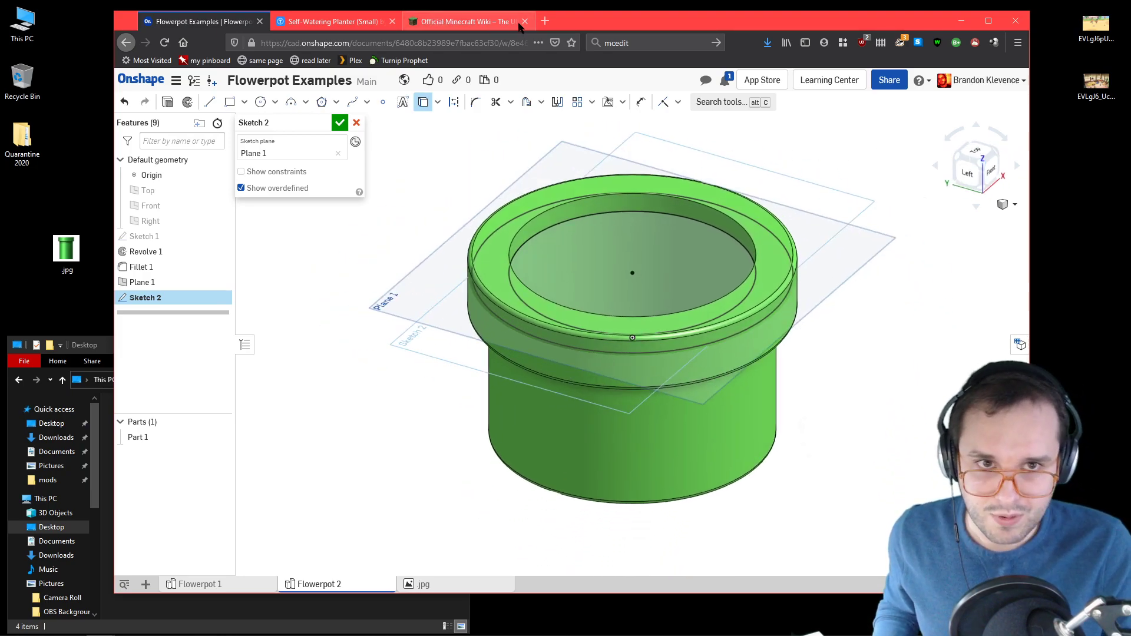
left_click(321, 23)
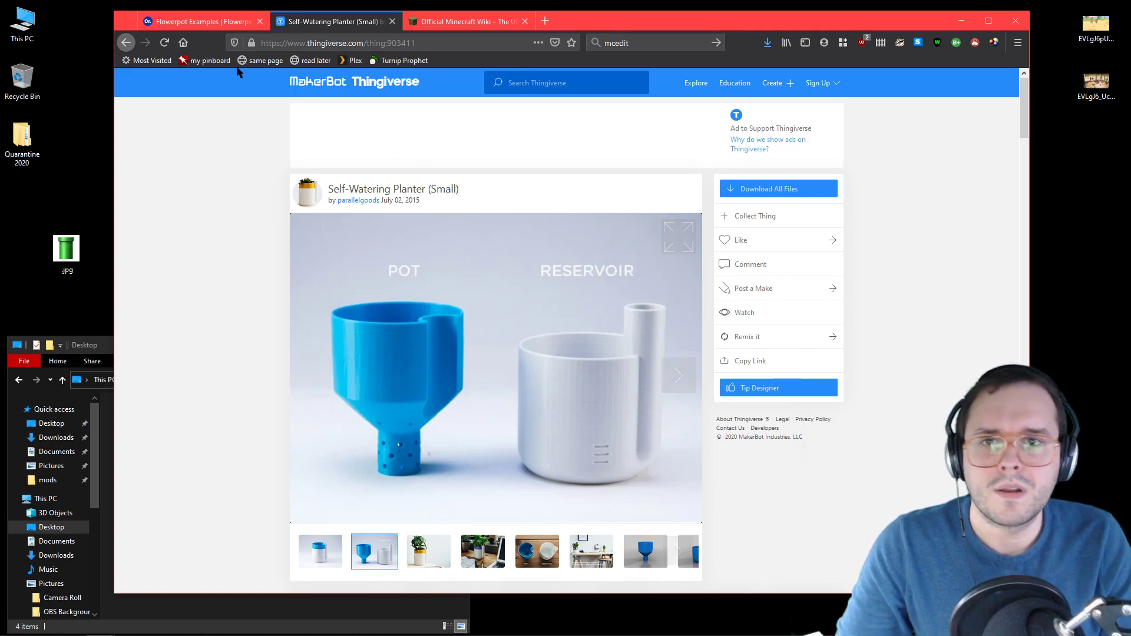
left_click(200, 21)
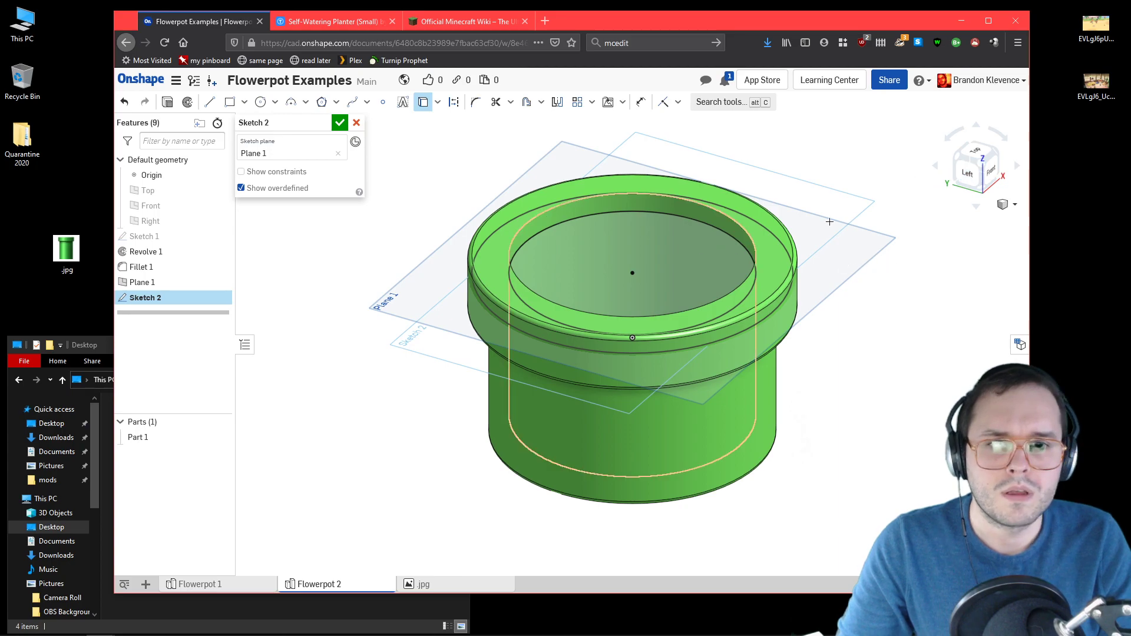
Step: Sketch a circle about 16 mm in diameter, centred on the pot opening's inner circular edge and level with the origin
left_click(973, 154)
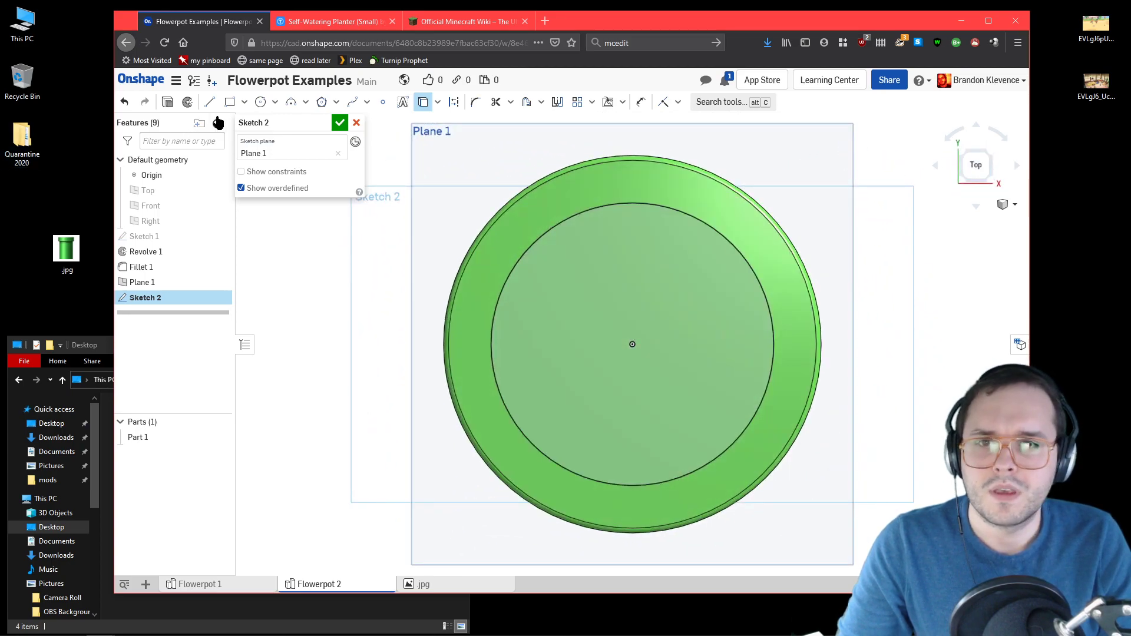
left_click(260, 102)
left_click(632, 344)
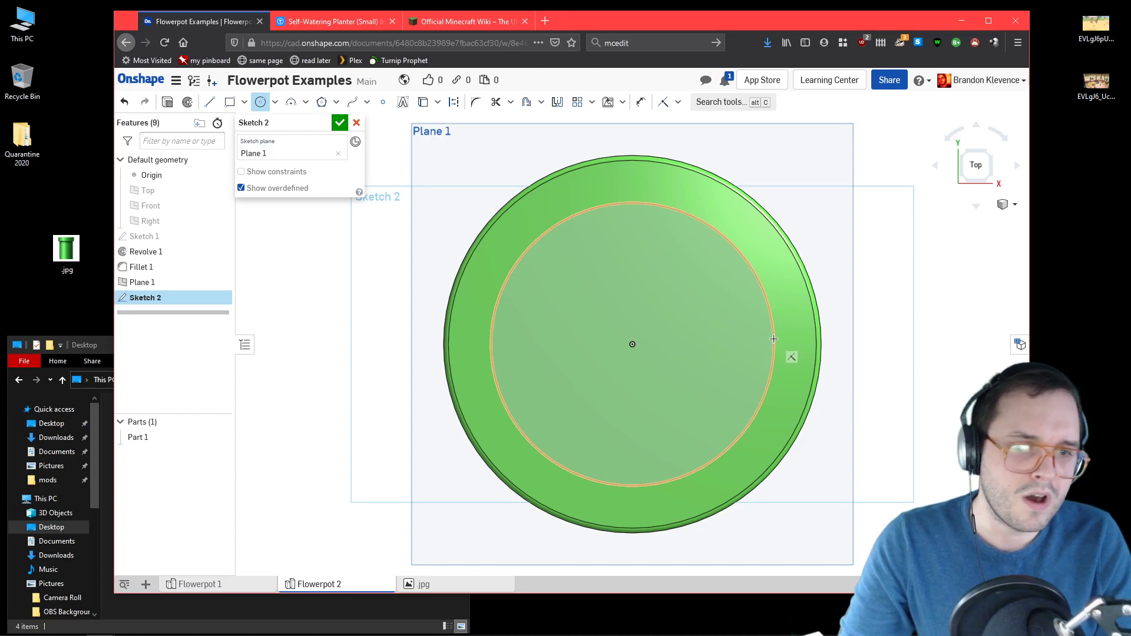
left_click(775, 344)
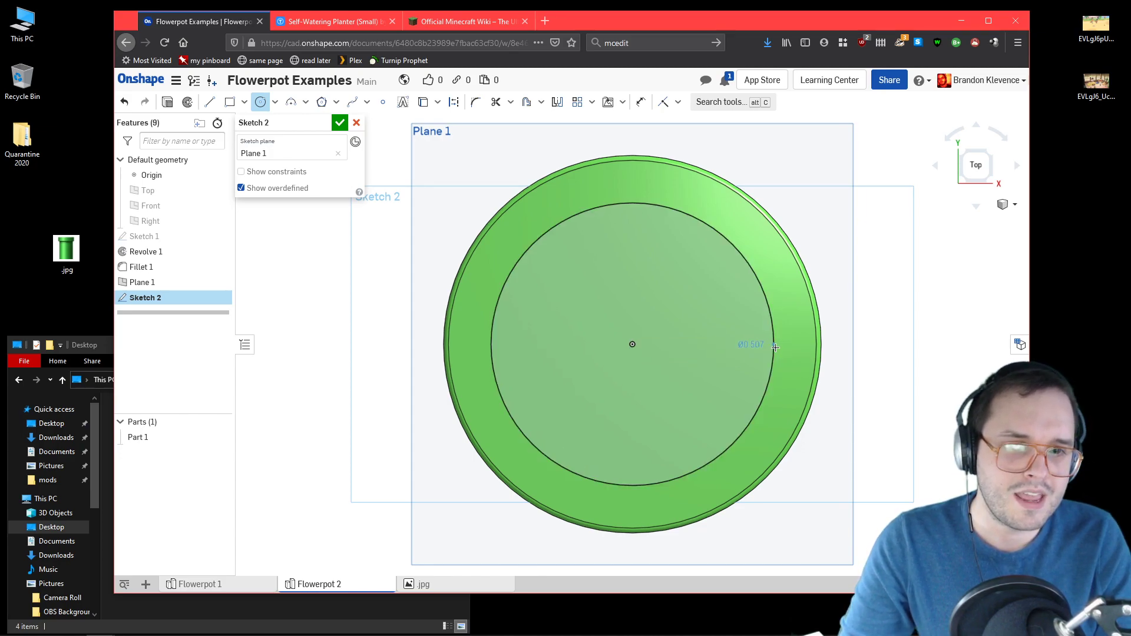
left_click(773, 344)
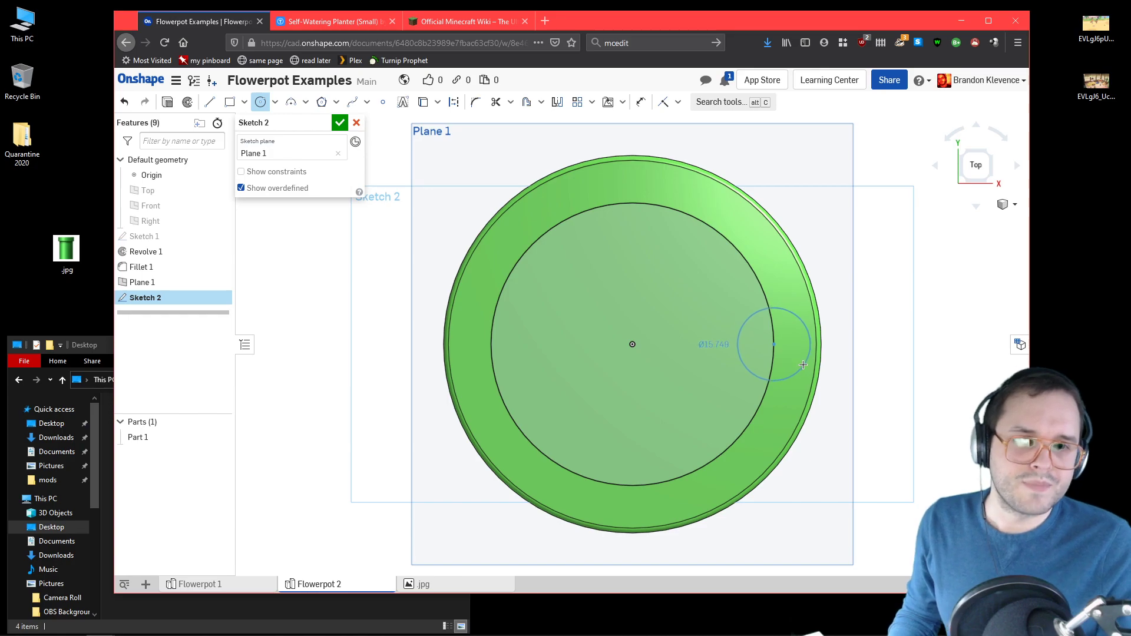
left_click(805, 366)
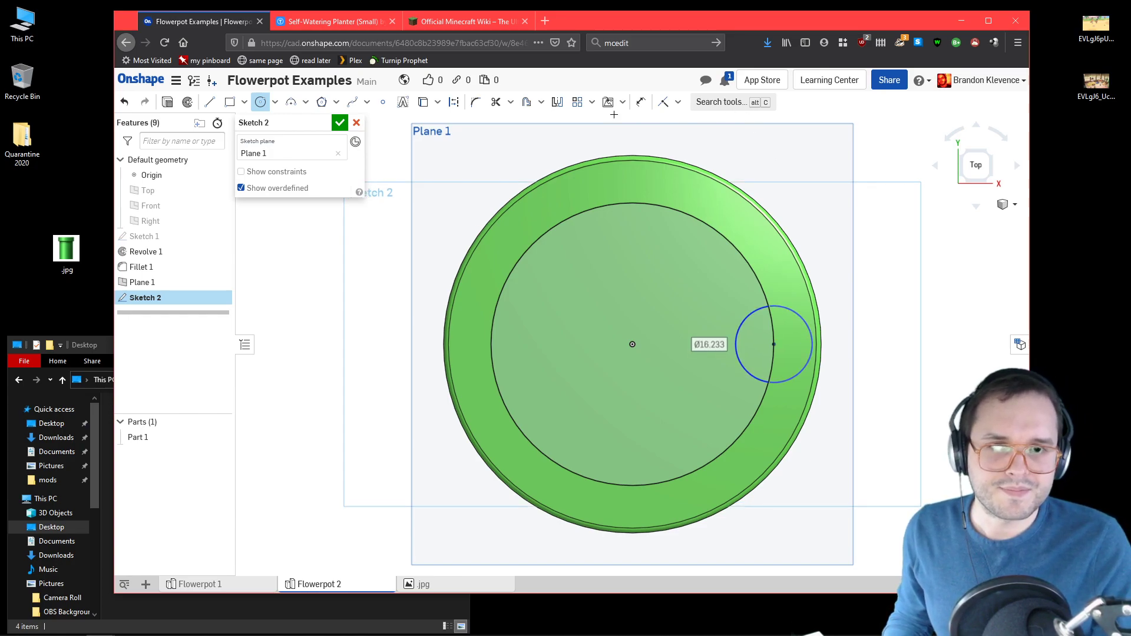
Step: Dimension the small circle's diameter as 15 mm
left_click(641, 102)
left_click(795, 310)
left_click(862, 334)
type("15")
key("Return")
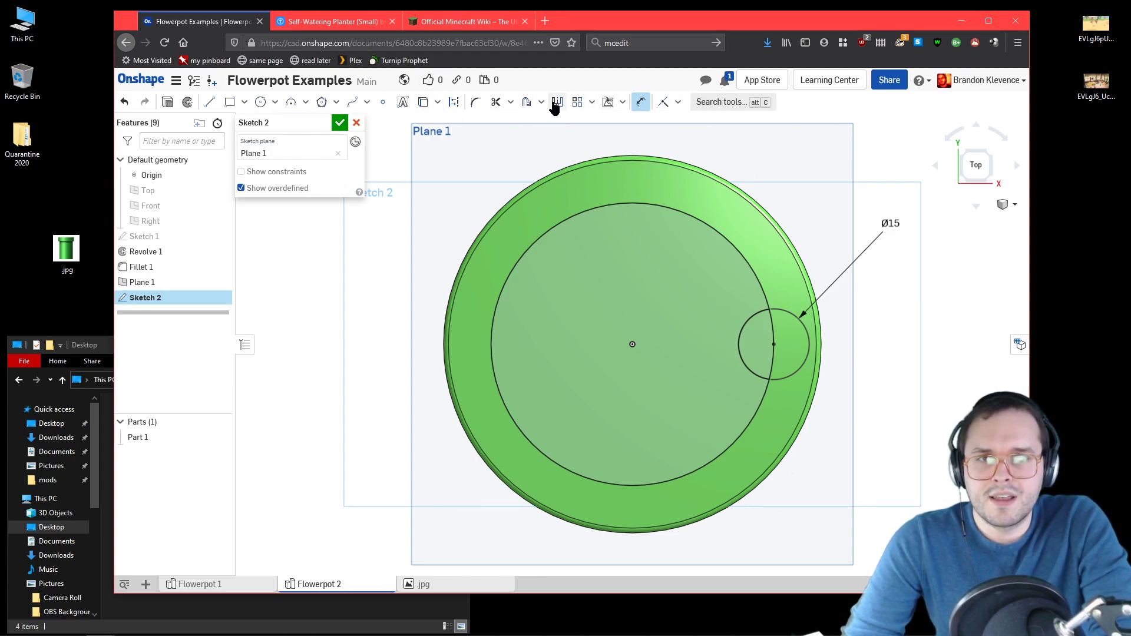
Step: Offset the 15 mm circle outward by 2 mm and finish the sketch
left_click(526, 102)
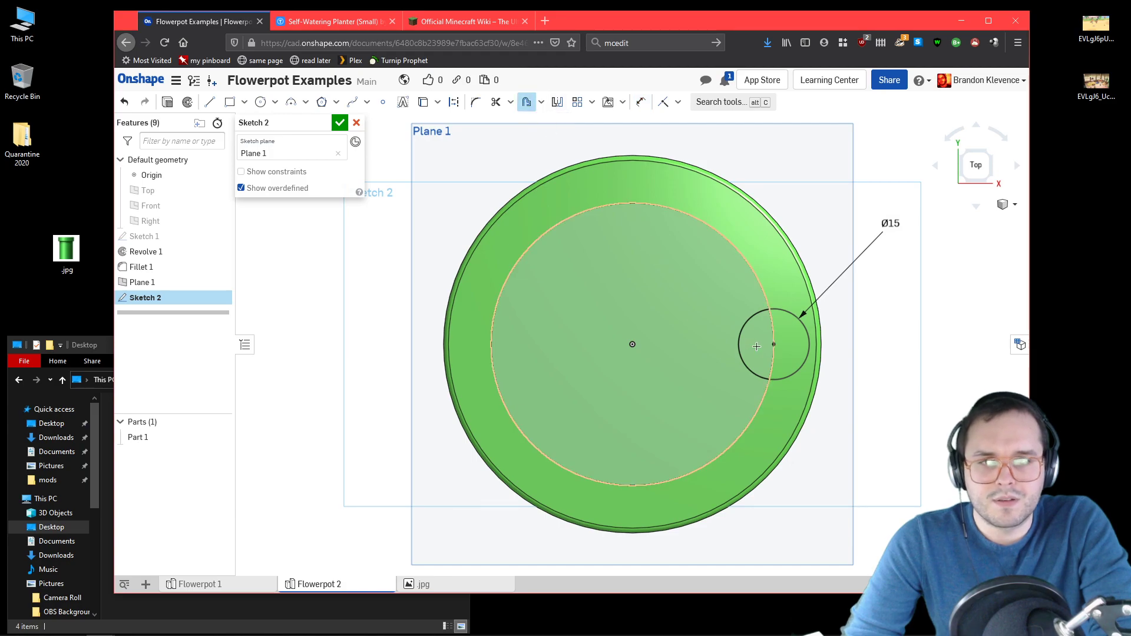
left_click(743, 327)
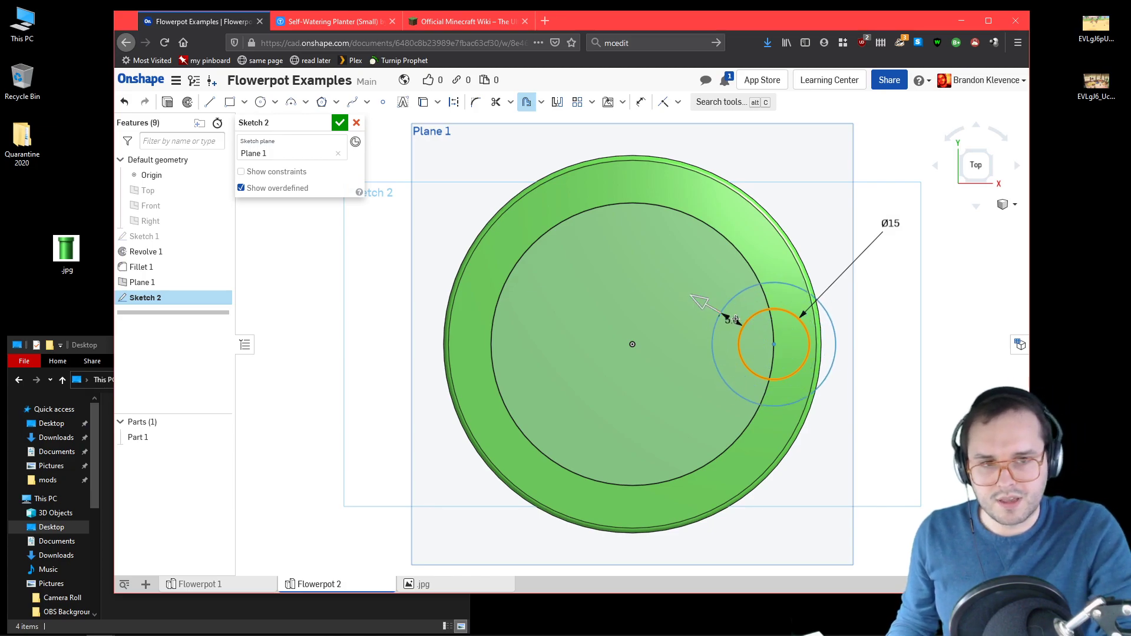
left_click(730, 319)
type("2")
key("Return")
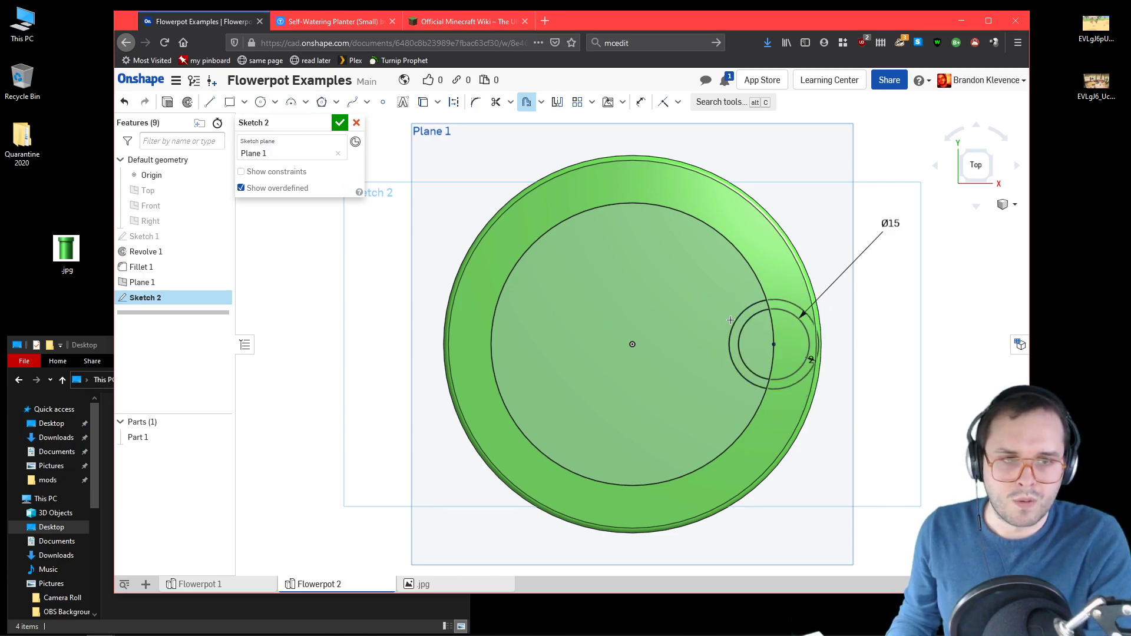
left_click(339, 122)
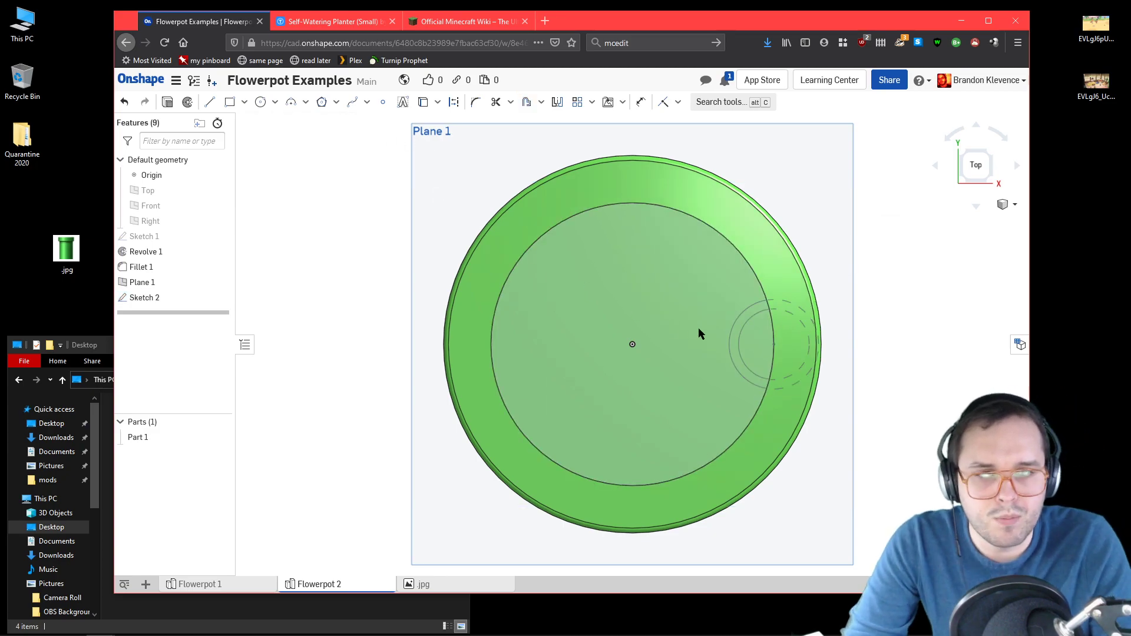
Step: Set up an Extrude of the ring section lying inside the pot opening, added to the pot and directed downward
right_click_drag(932, 305, 869, 312)
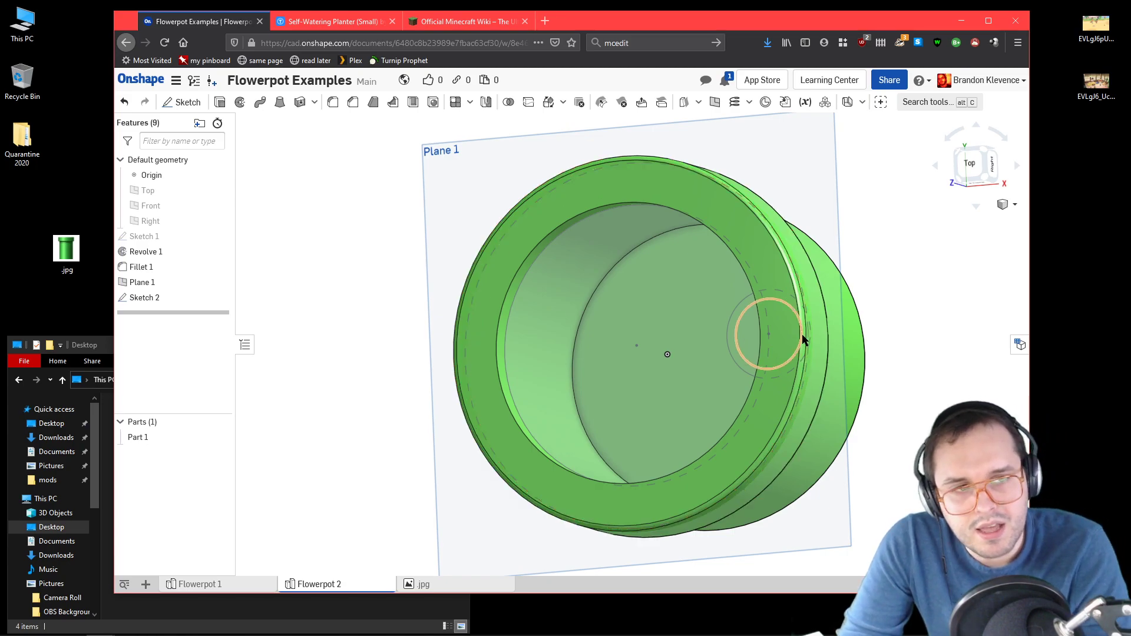
left_click(959, 181)
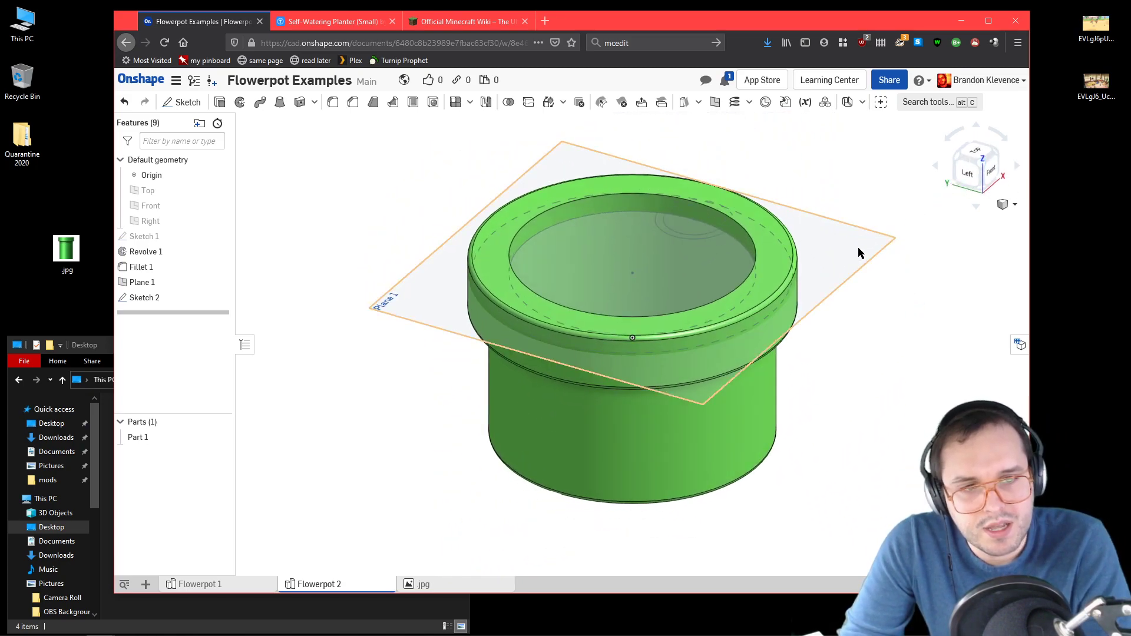
right_click_drag(780, 132, 783, 161)
scroll(671, 146, "up", 4)
scroll(670, 147, "up", 1)
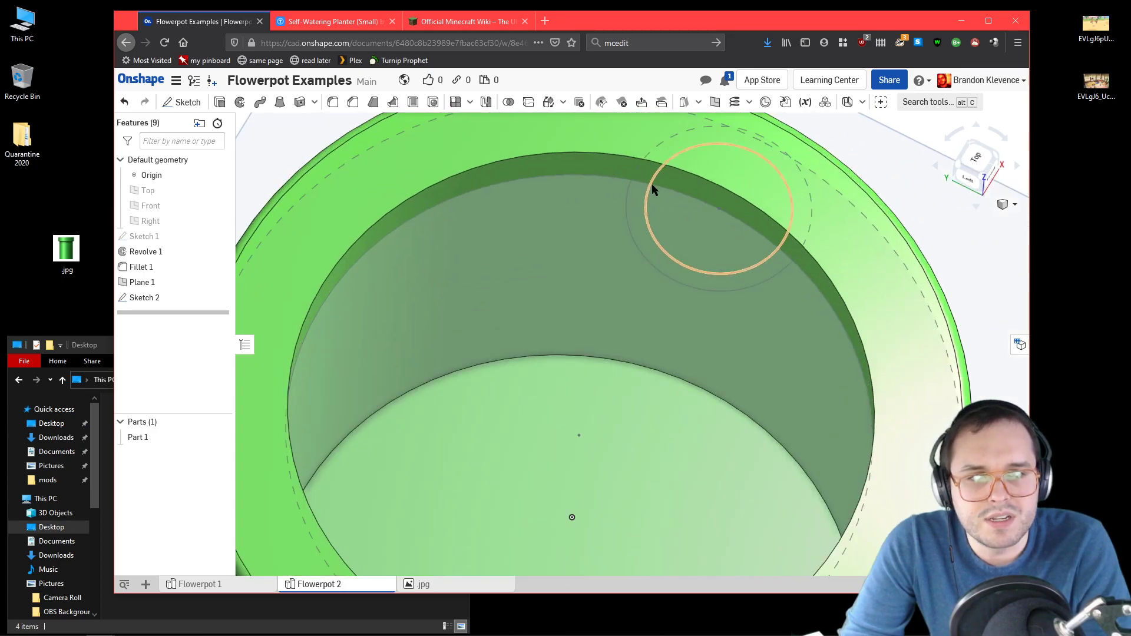
scroll(695, 383, "down", 5)
right_click_drag(680, 405, 670, 363)
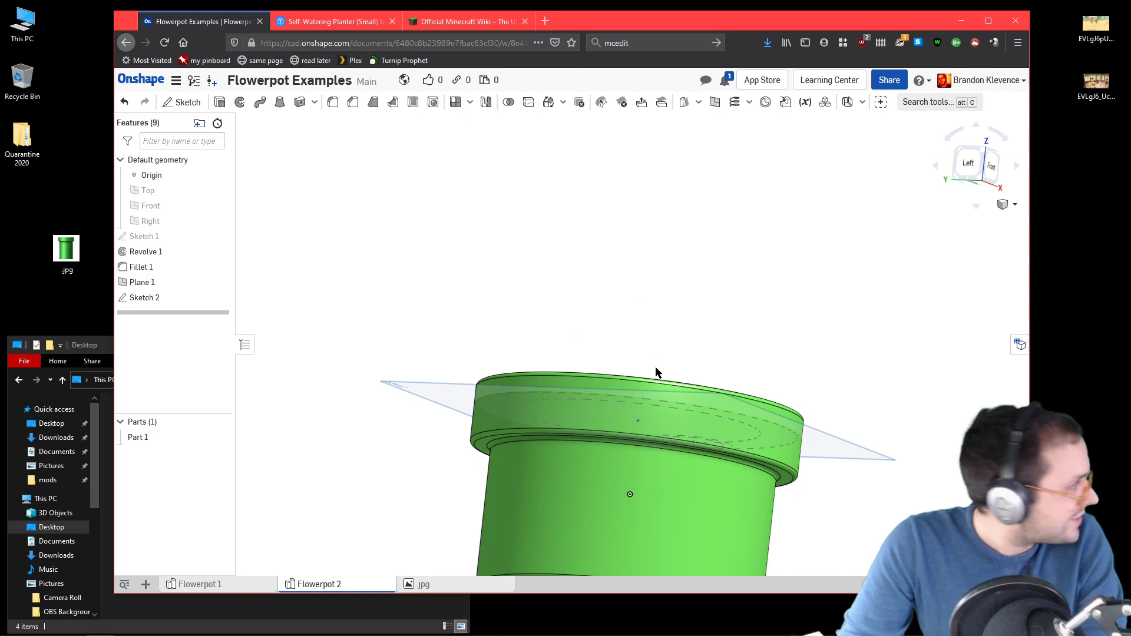
left_click(224, 106)
right_click_drag(655, 197, 633, 240)
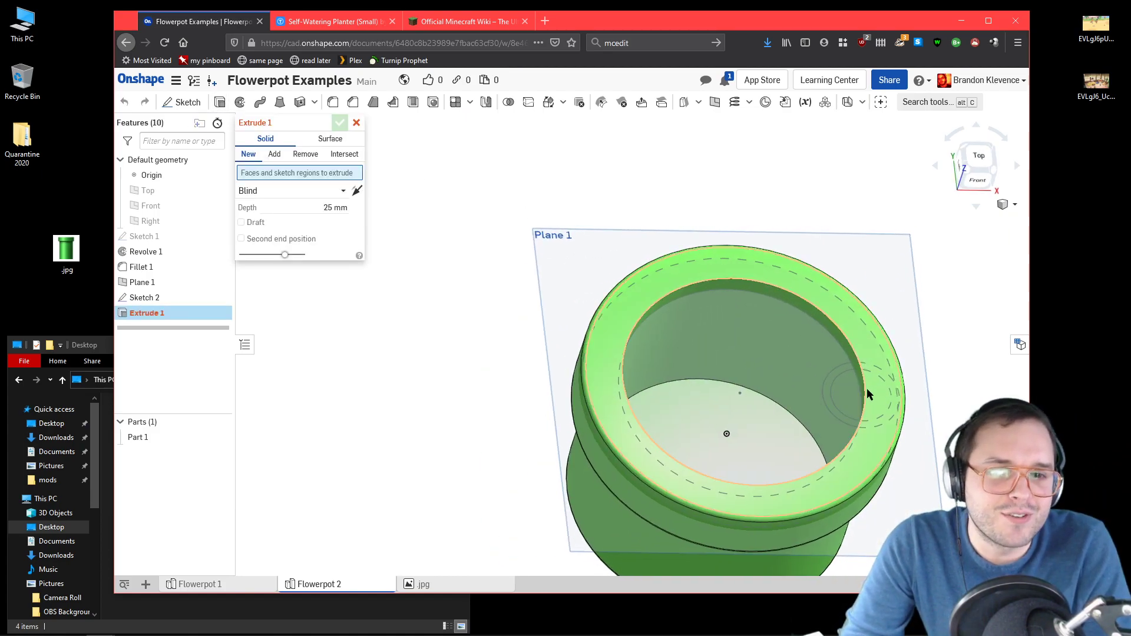
left_click(832, 394)
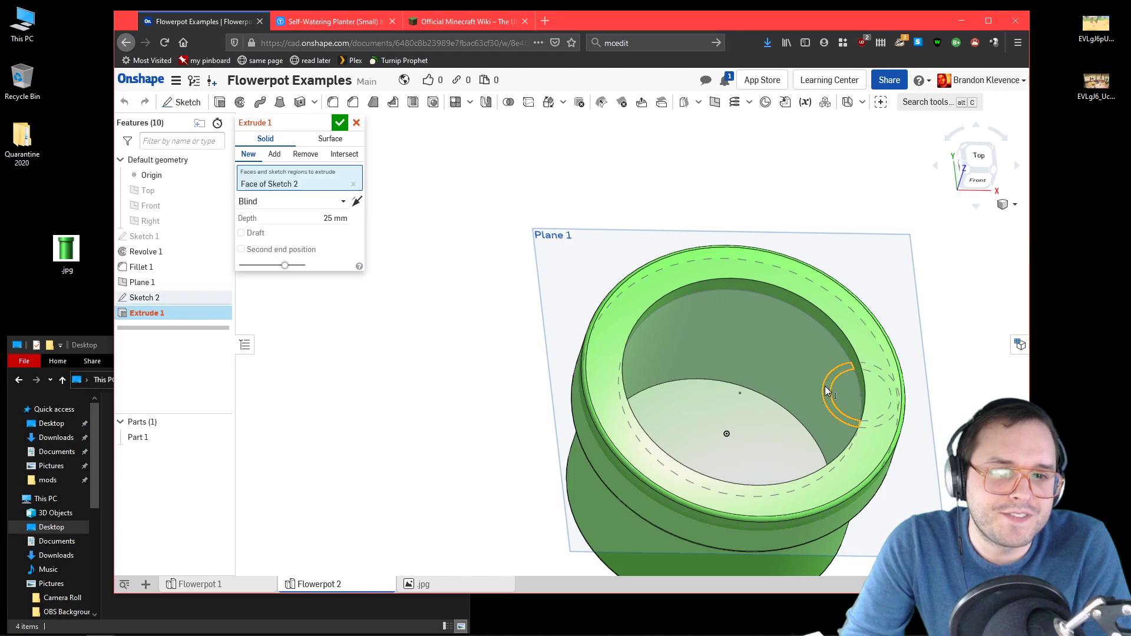
left_click(360, 209)
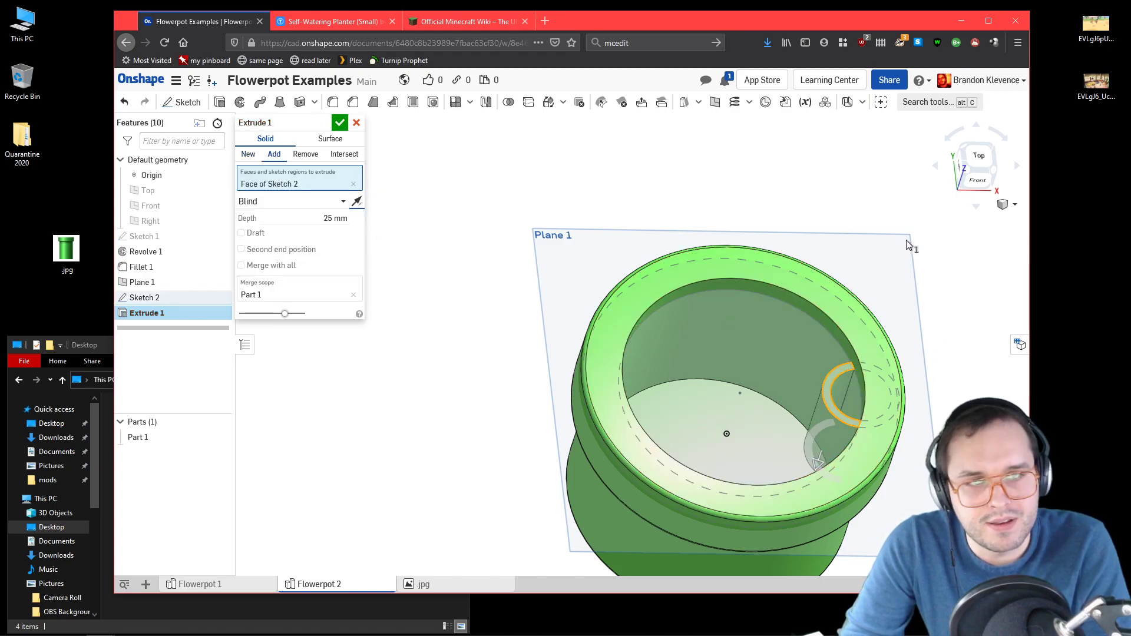
Step: Examine the extrude preview and the Thingiverse photo showing the planter's pot and reservoir from above, then return to Onshape
left_click(969, 171)
right_click_drag(763, 188, 761, 213)
left_click(317, 21)
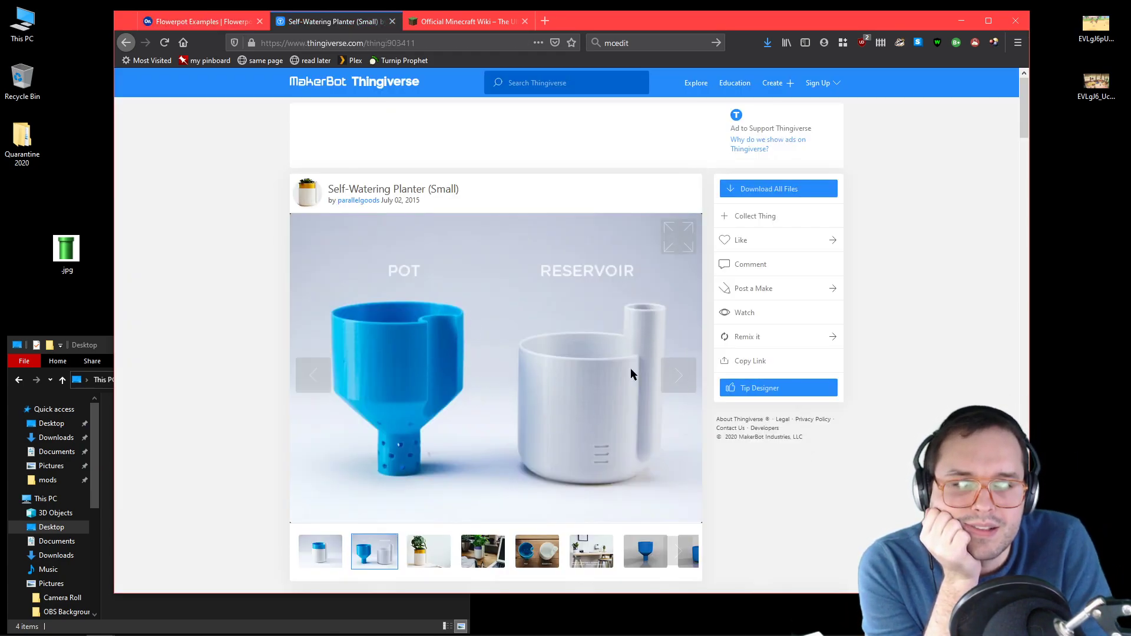
left_click(531, 565)
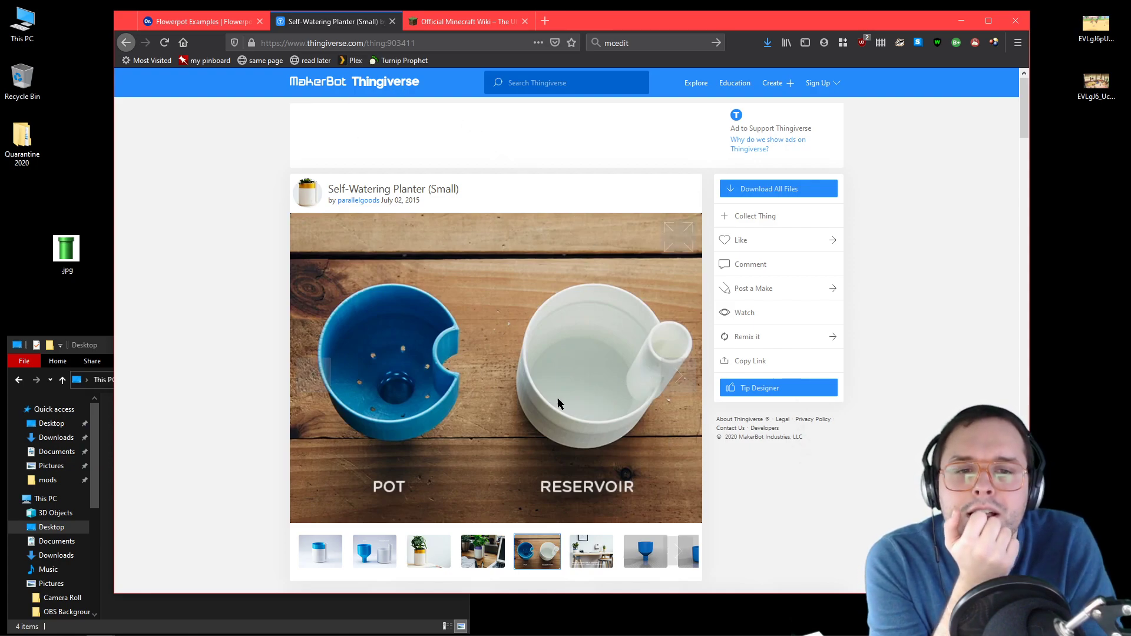
left_click(212, 23)
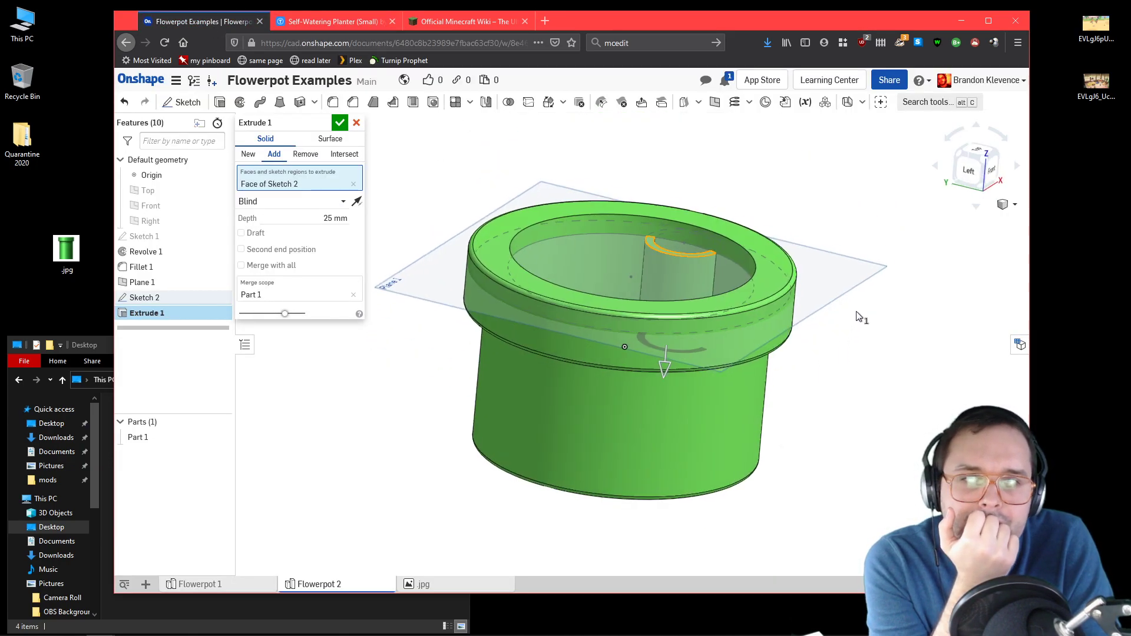
Step: Make the pot transparent to examine how far down the extrusion preview reaches
left_click(981, 168)
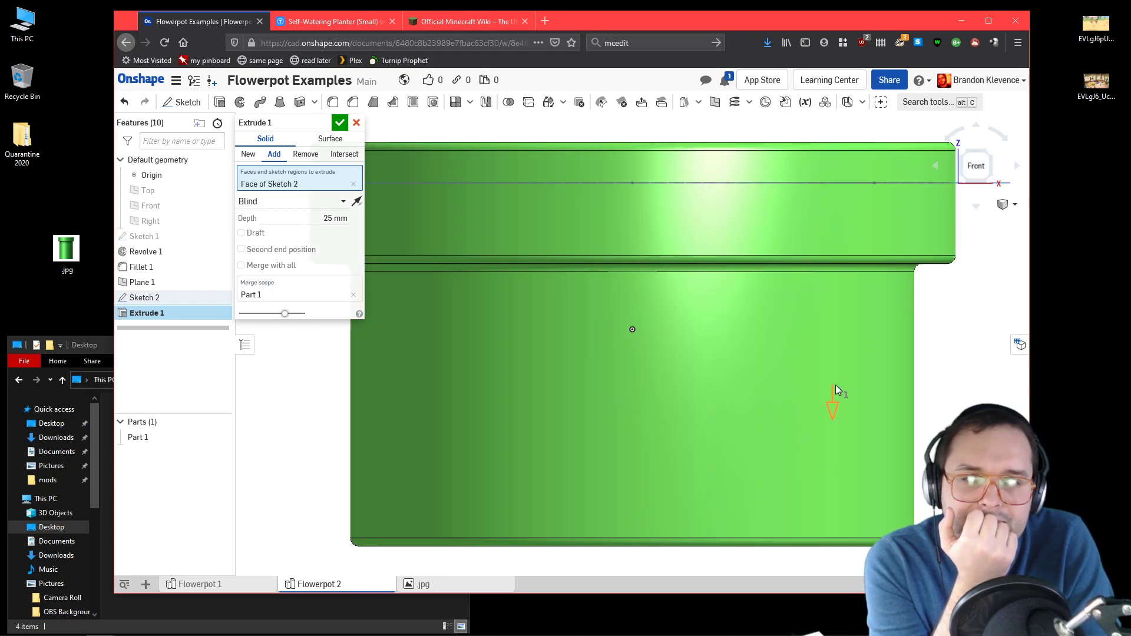
right_click(179, 437)
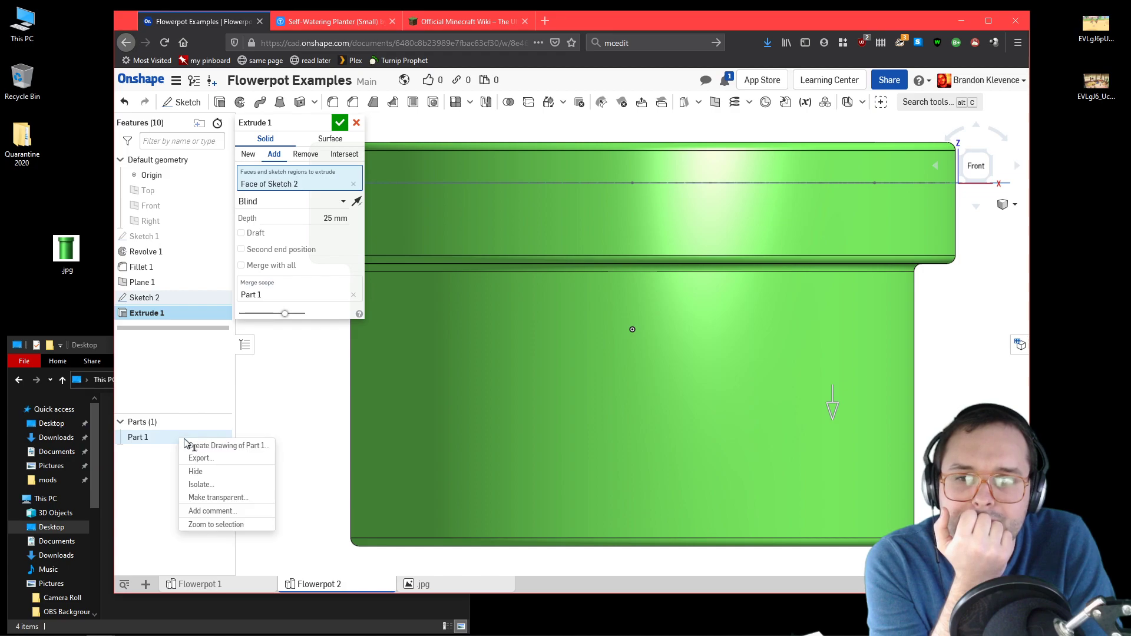
left_click(244, 498)
right_click_drag(455, 428, 466, 472)
scroll(493, 401, "down", 5)
right_click_drag(548, 308, 524, 301)
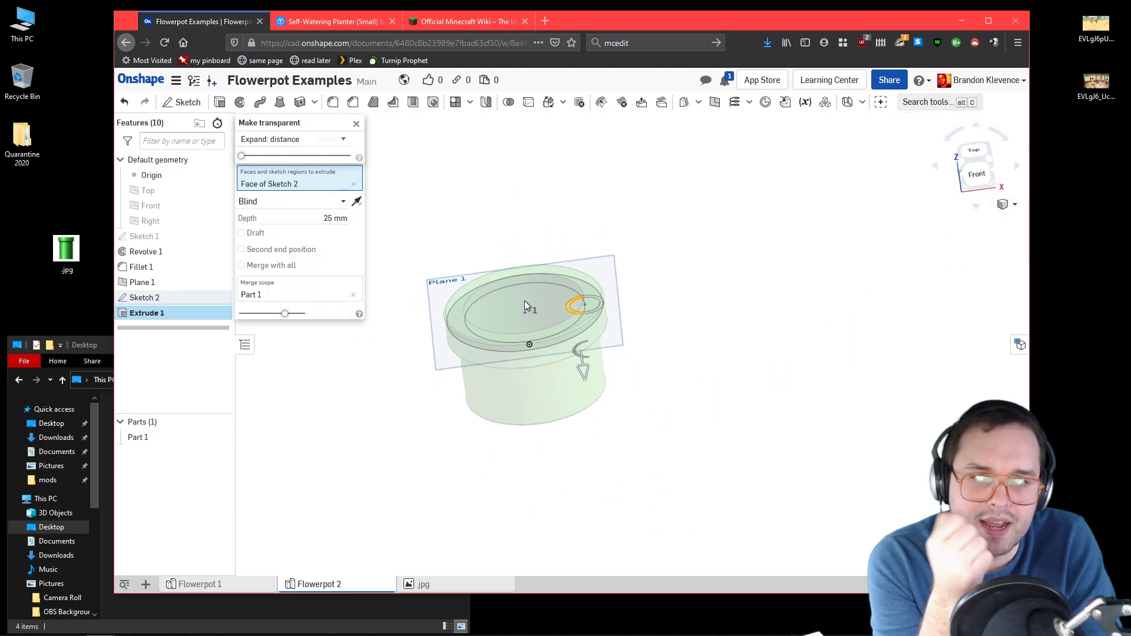
Step: Set the extrusion depth to 30 mm and accept the feature
left_click(335, 220)
type("30")
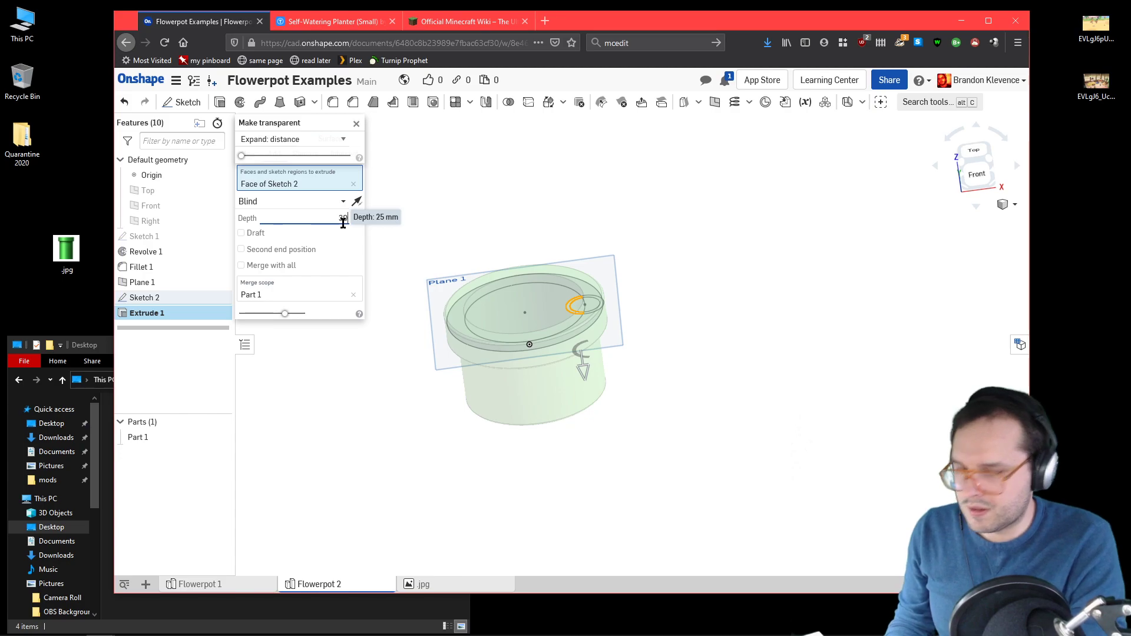
key("Return")
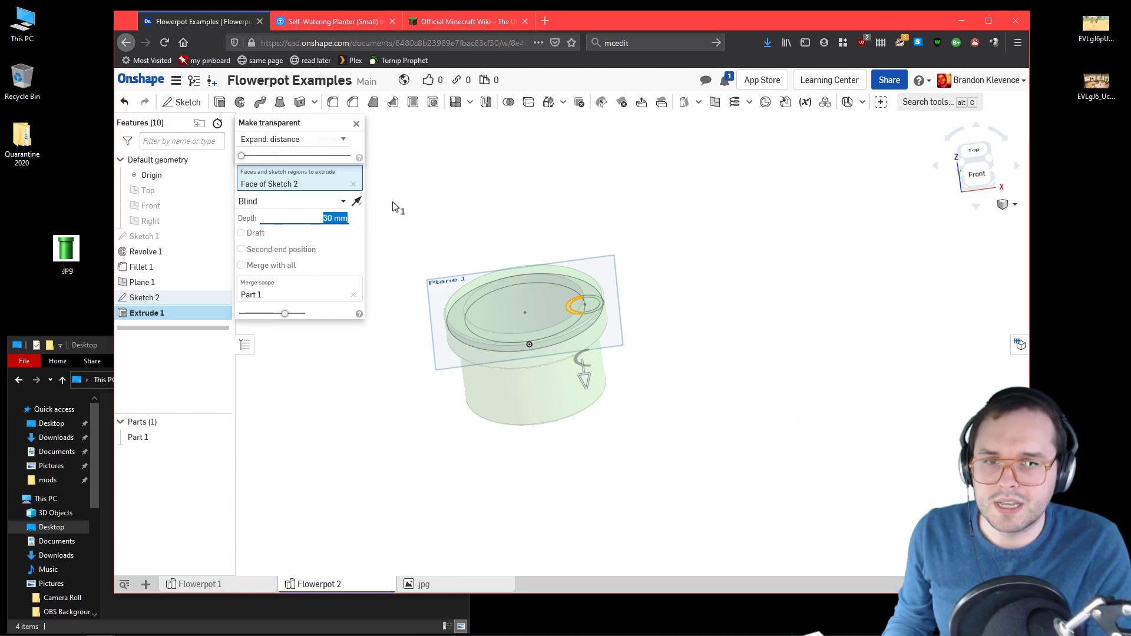
right_click_drag(545, 179, 562, 206)
left_click(337, 120)
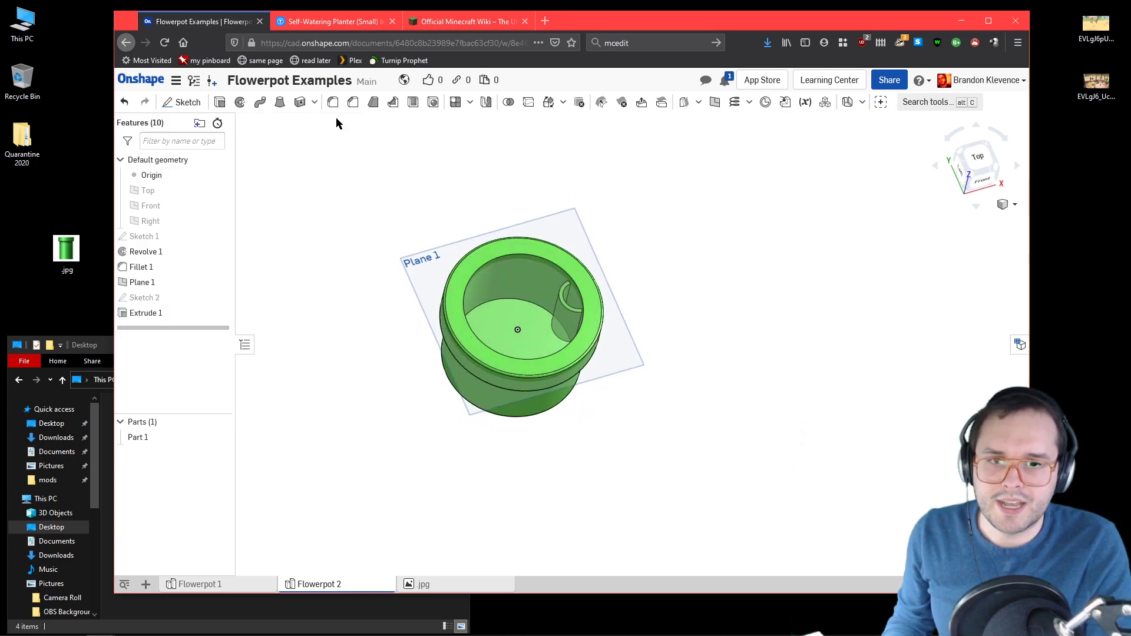
Step: Examine the half-round channel on the pot's inner wall from above and from isometric angles
right_click_drag(663, 313, 662, 277)
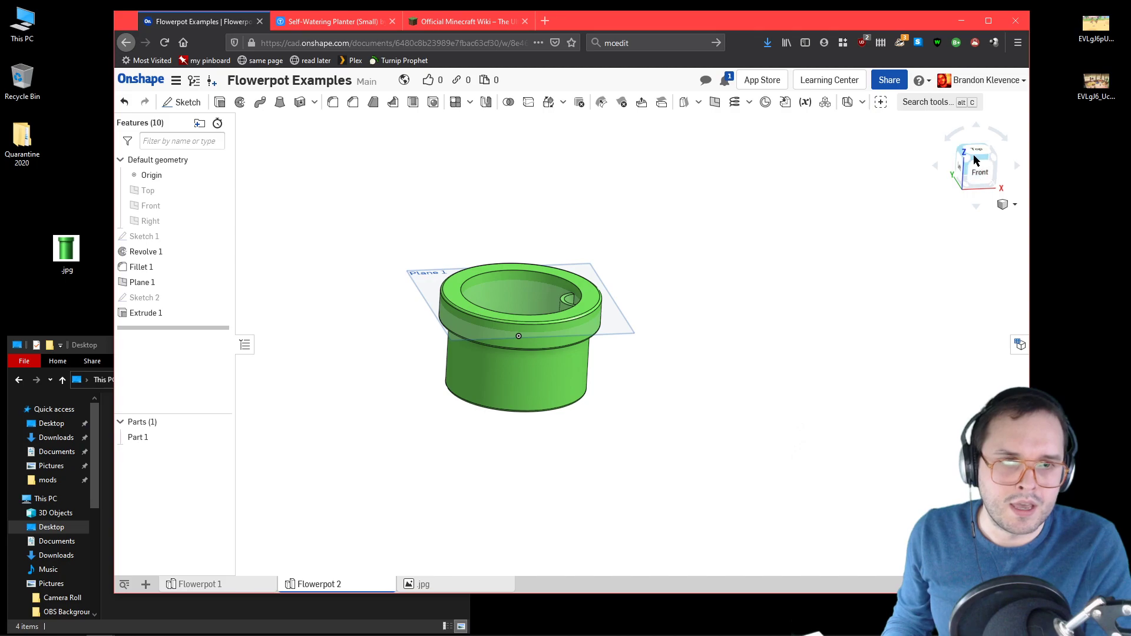
left_click(972, 161)
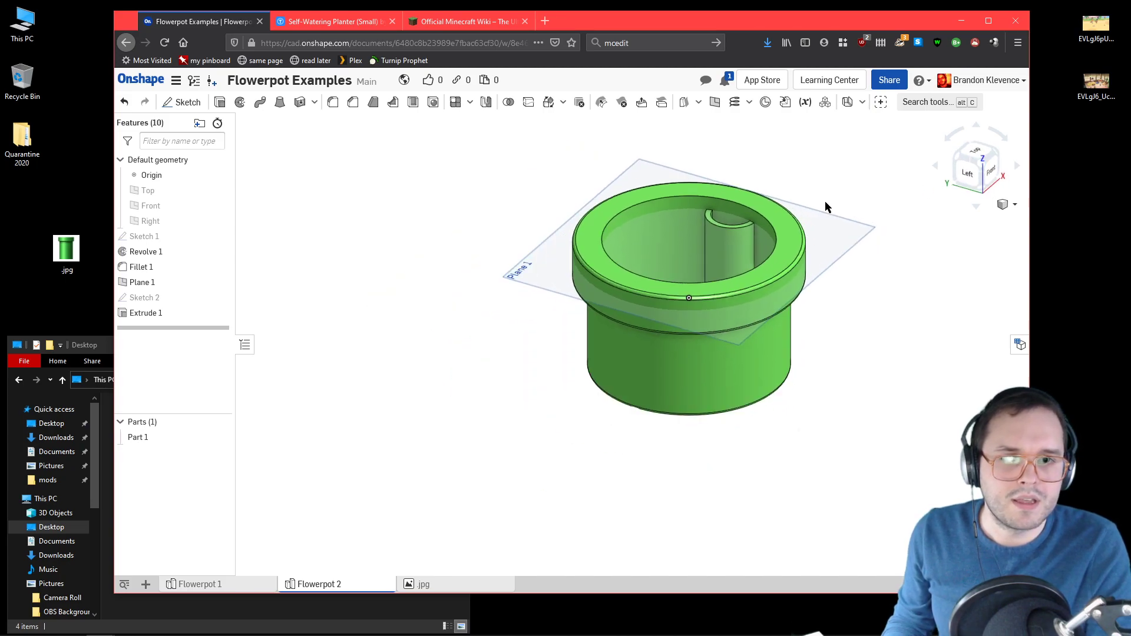
scroll(825, 200, "up", 2)
scroll(813, 194, "up", 3)
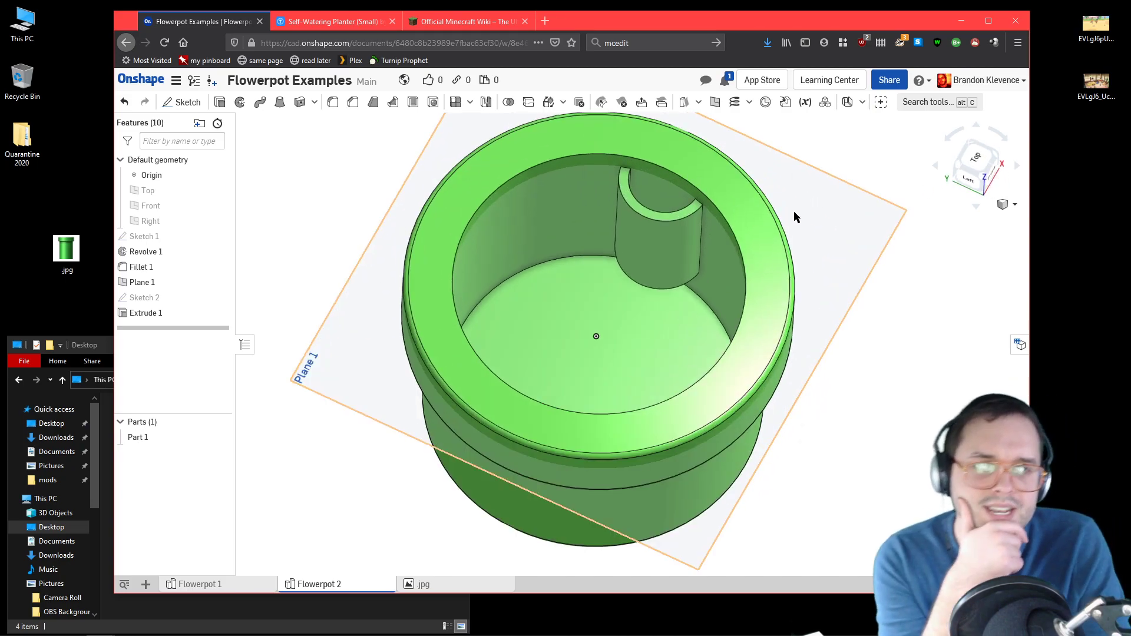
right_click_drag(782, 295, 629, 248)
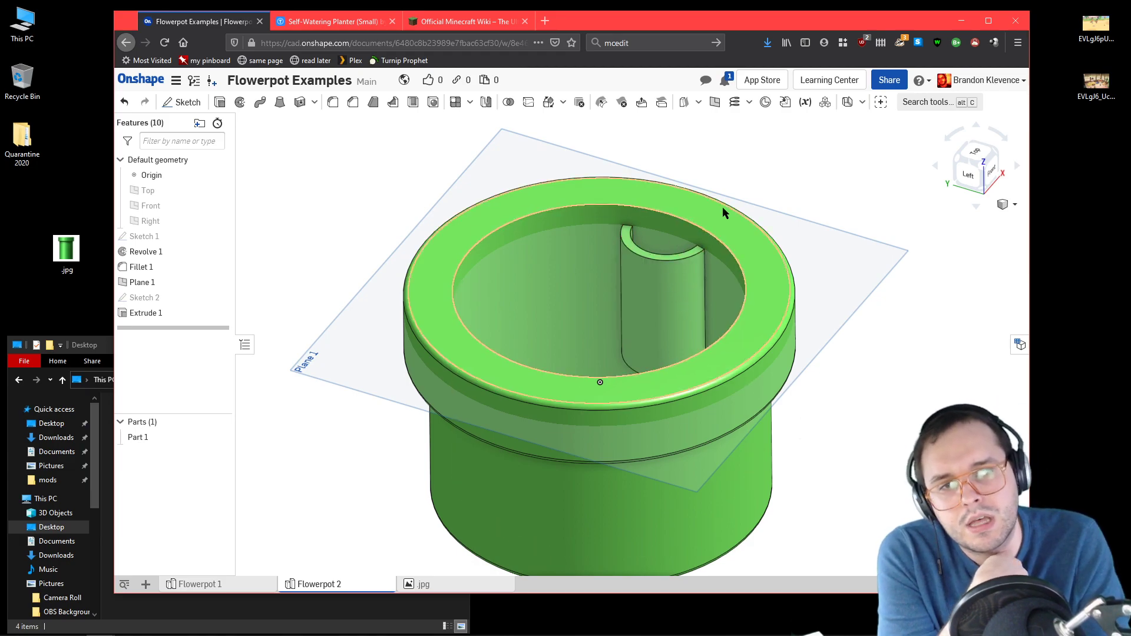
scroll(826, 248, "down", 3)
scroll(811, 263, "up", 3)
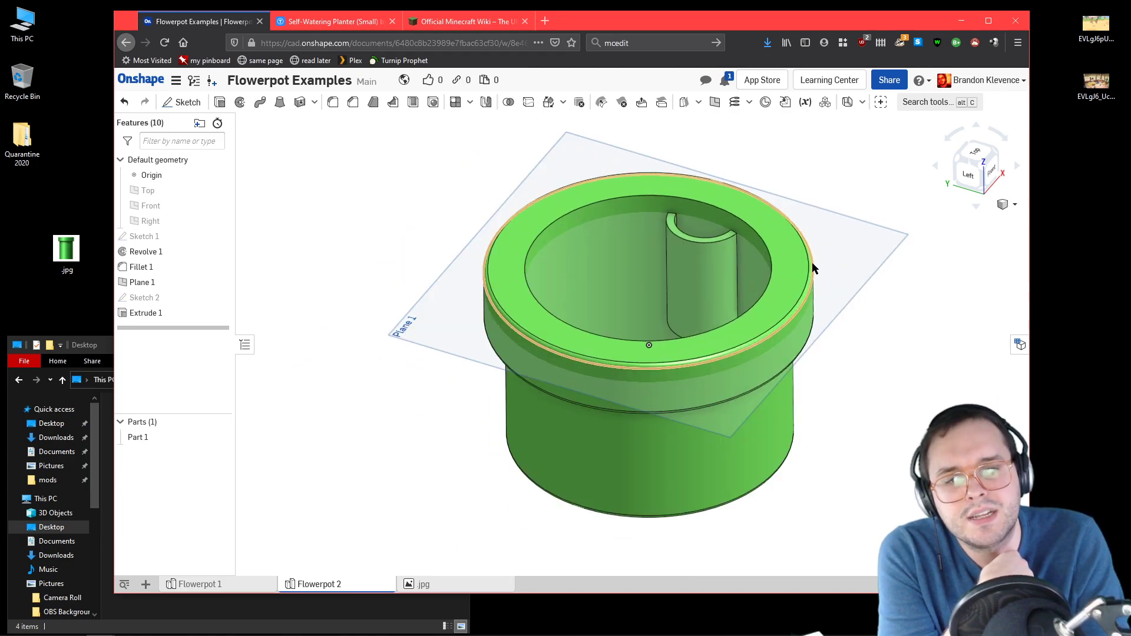
Step: Examine the pot from several angles and compare it with the Thingiverse photo of the planter's pot and reservoir
right_click_drag(815, 218, 831, 260)
right_click_drag(534, 359, 488, 147)
right_click_drag(698, 219, 370, 57)
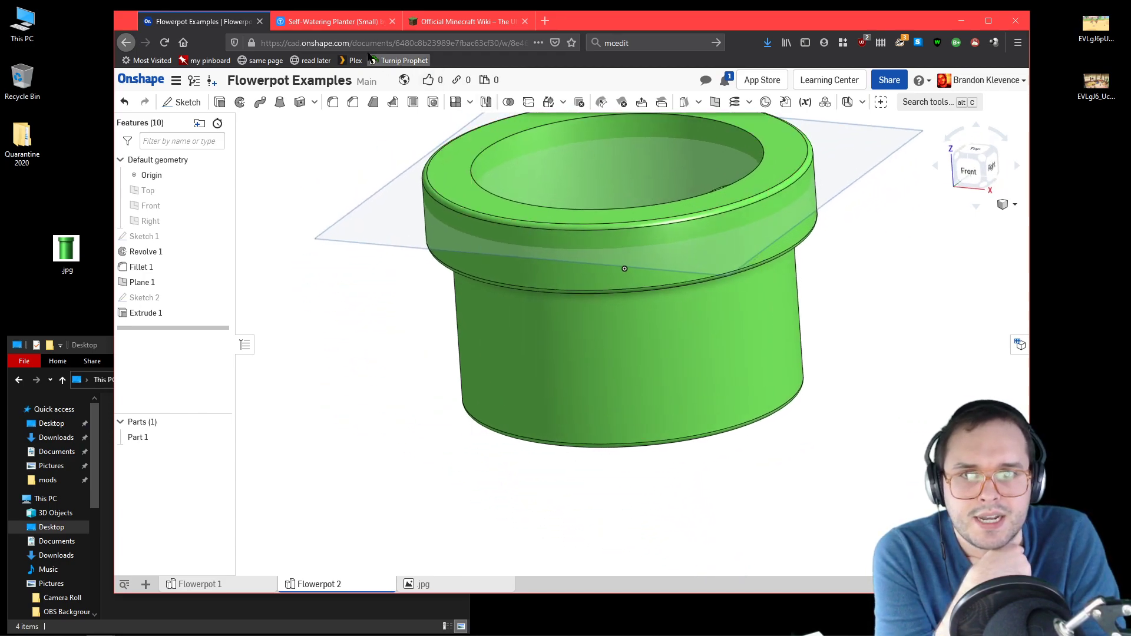
left_click(333, 21)
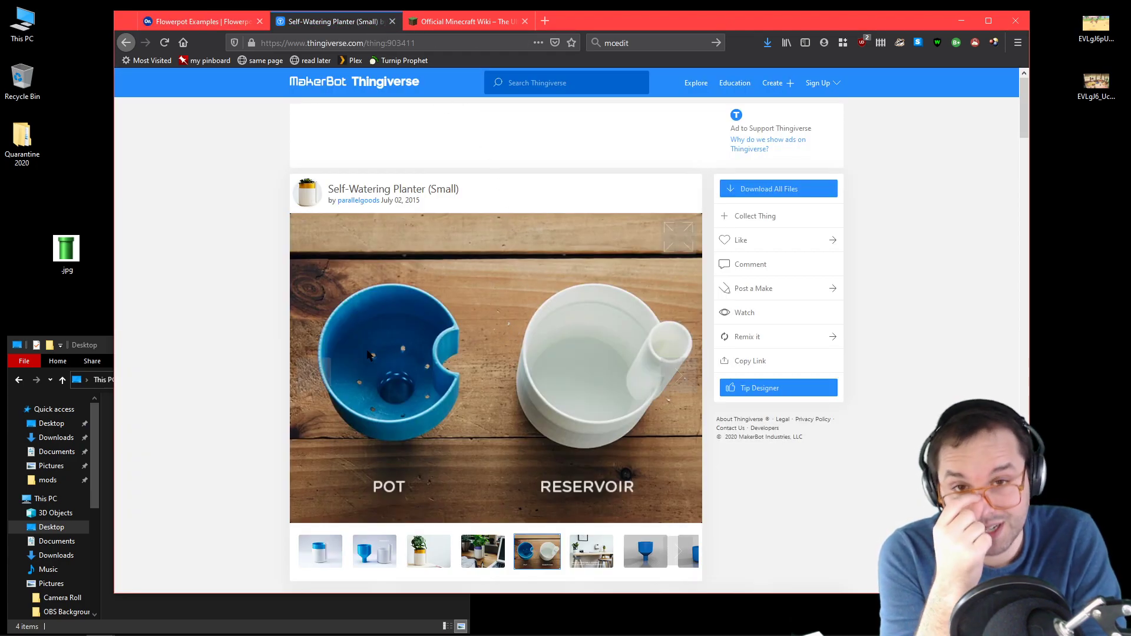
left_click(224, 23)
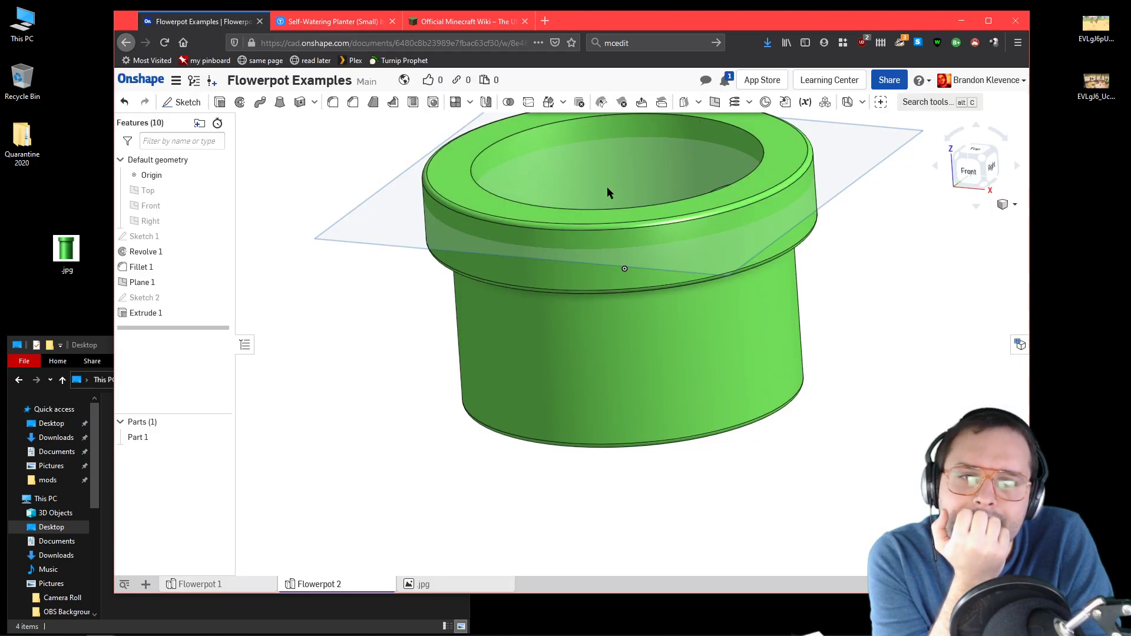
left_click(955, 153)
right_click_drag(751, 142, 816, 219)
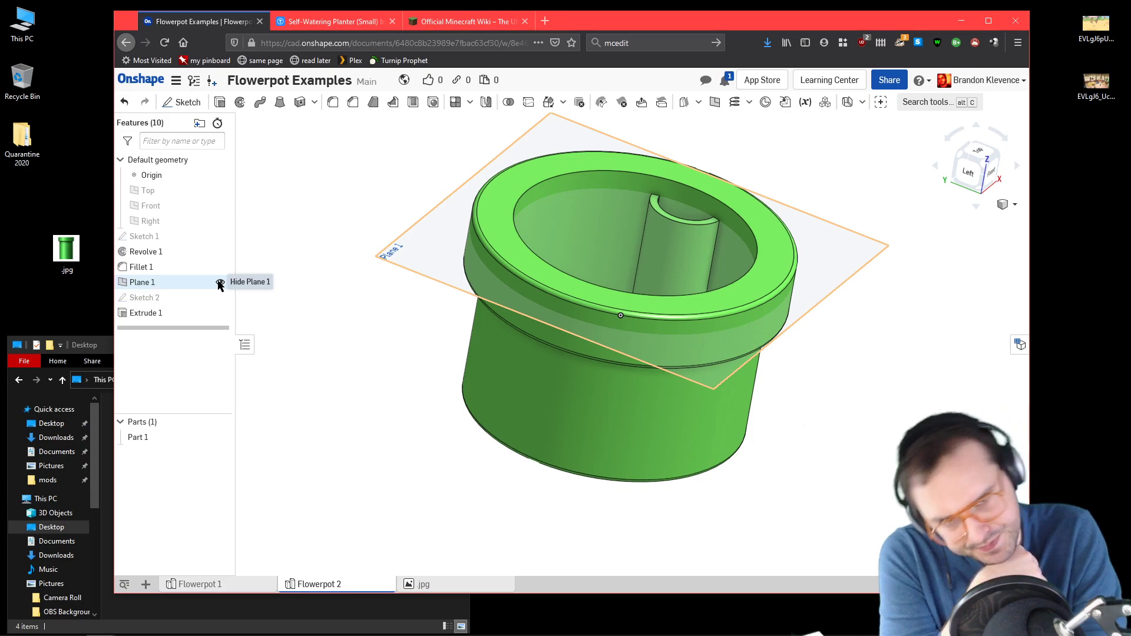
Step: Hide Plane 1 and the origin to leave a clear view of the pot
left_click(220, 283)
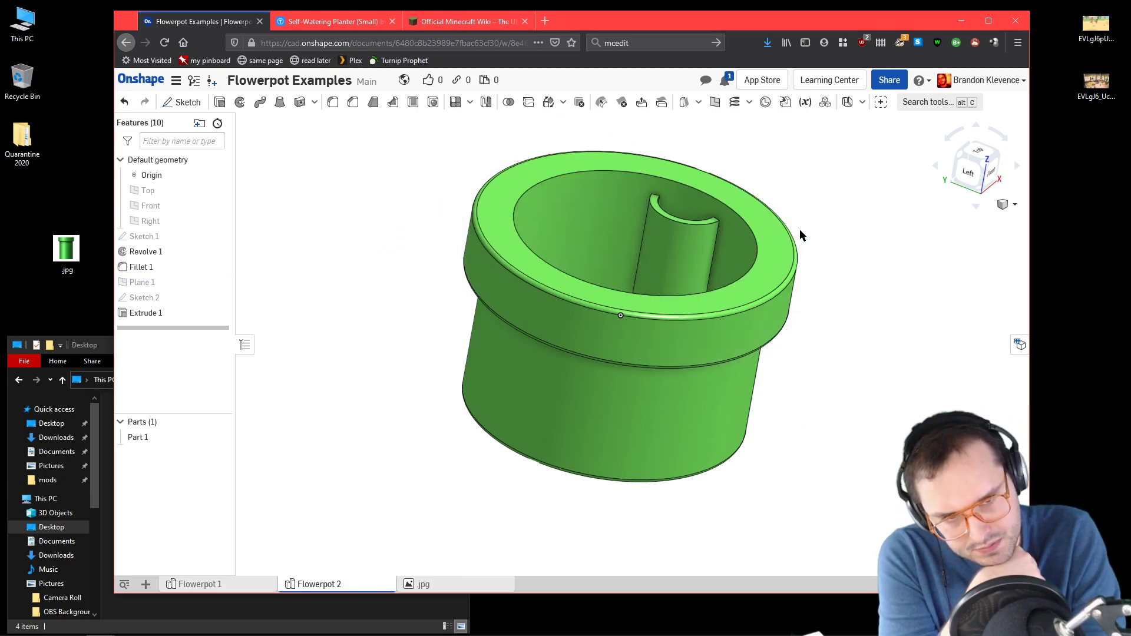
left_click(960, 154)
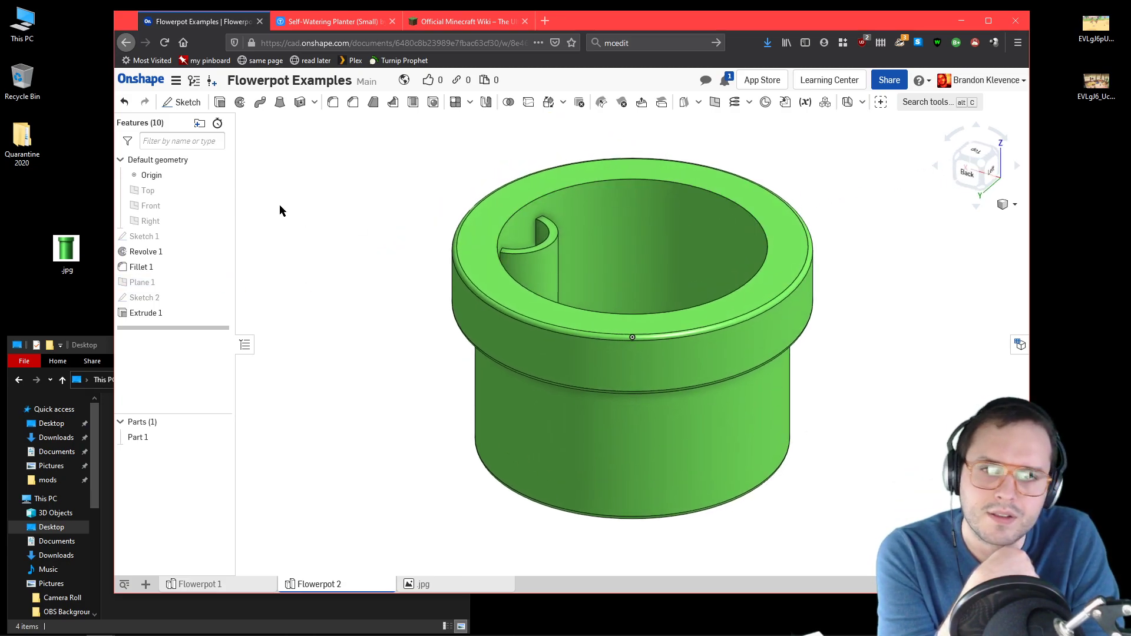
left_click(219, 175)
Step: Create a construction plane offset 15 mm downward from the flat top face of the pot's rim
right_click_drag(320, 199, 311, 219)
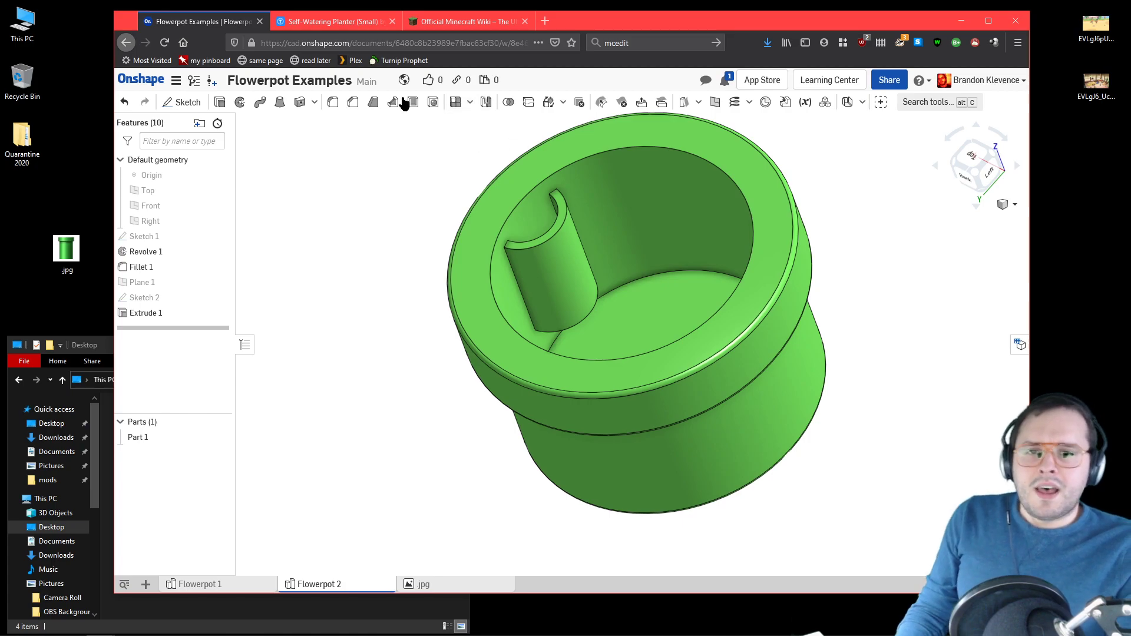
left_click(713, 103)
left_click(578, 144)
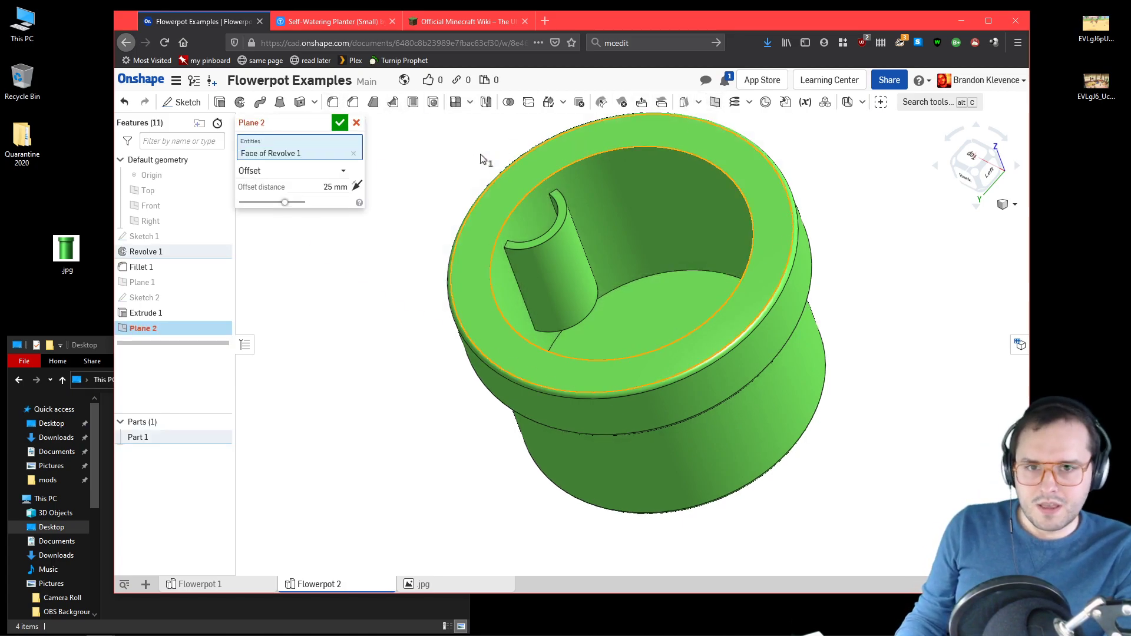
left_click(354, 187)
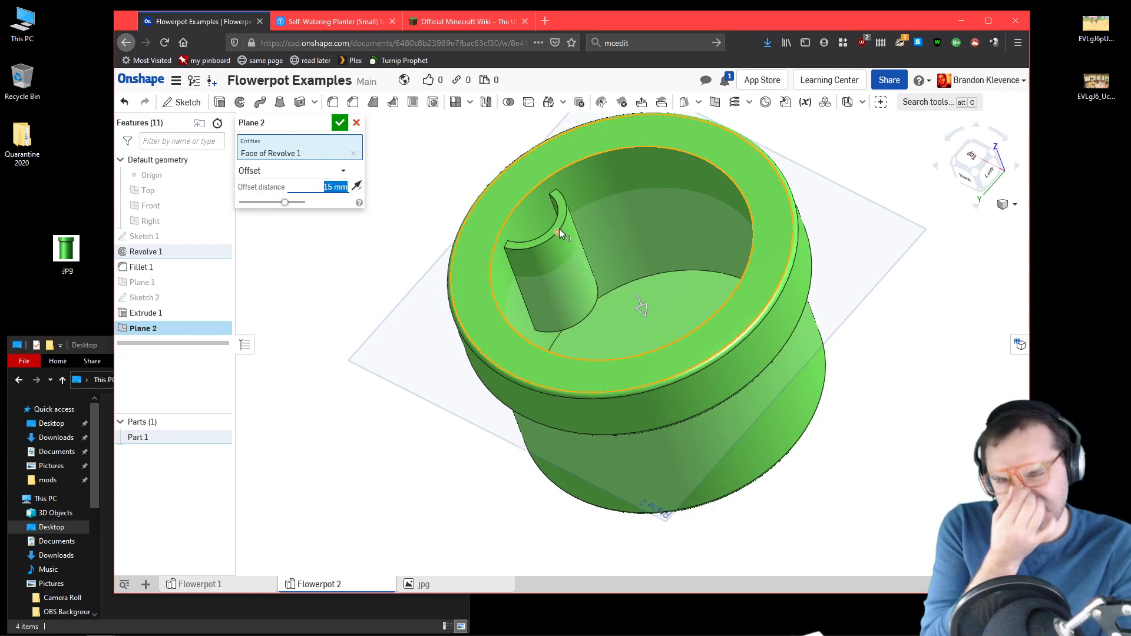
left_click(340, 123)
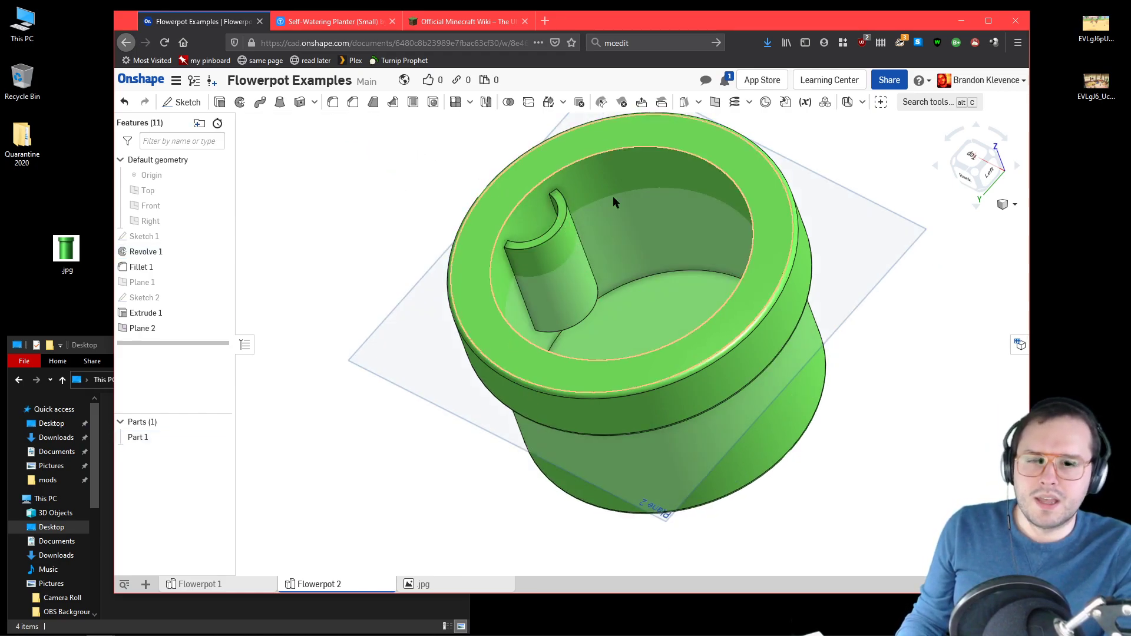
Step: Start a sketch on Plane 2 and project the outer and inner circular edges of the pot's rim into it
left_click(977, 176)
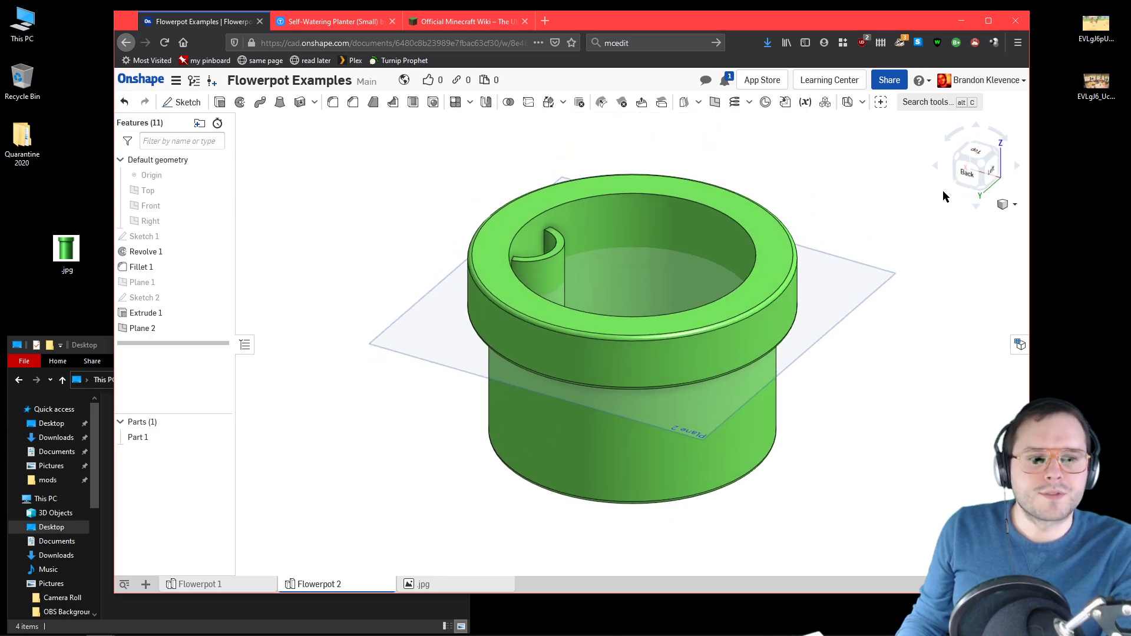
right_click_drag(885, 164, 907, 172)
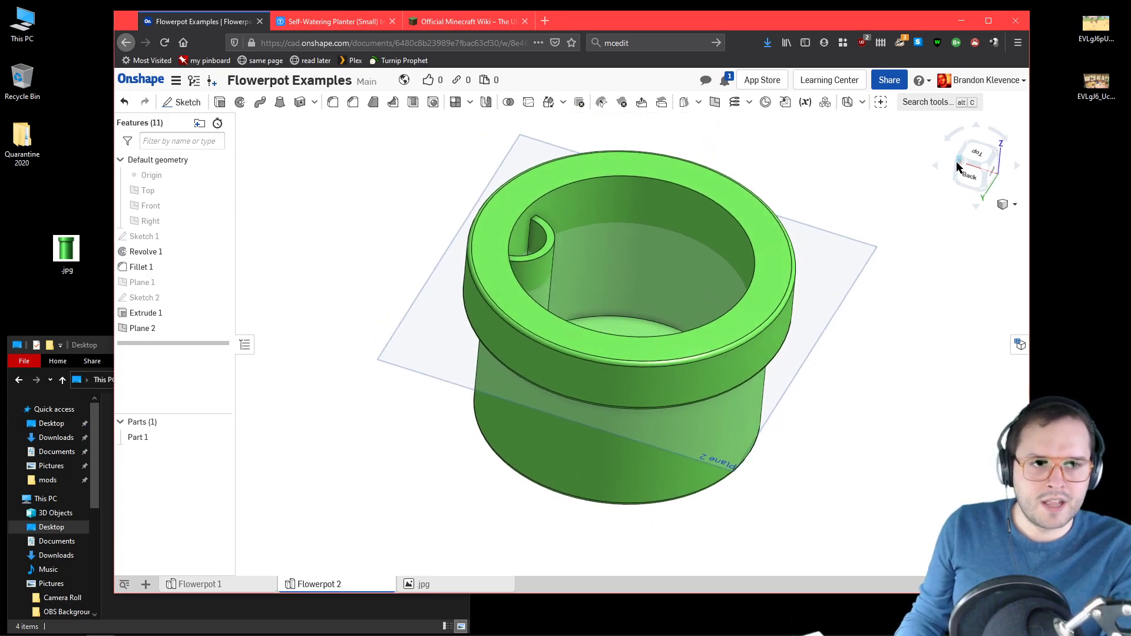
left_click(957, 163)
mouse_move(806, 160)
right_mouse_down()
mouse_move(818, 180)
mouse_move(809, 176)
right_mouse_up()
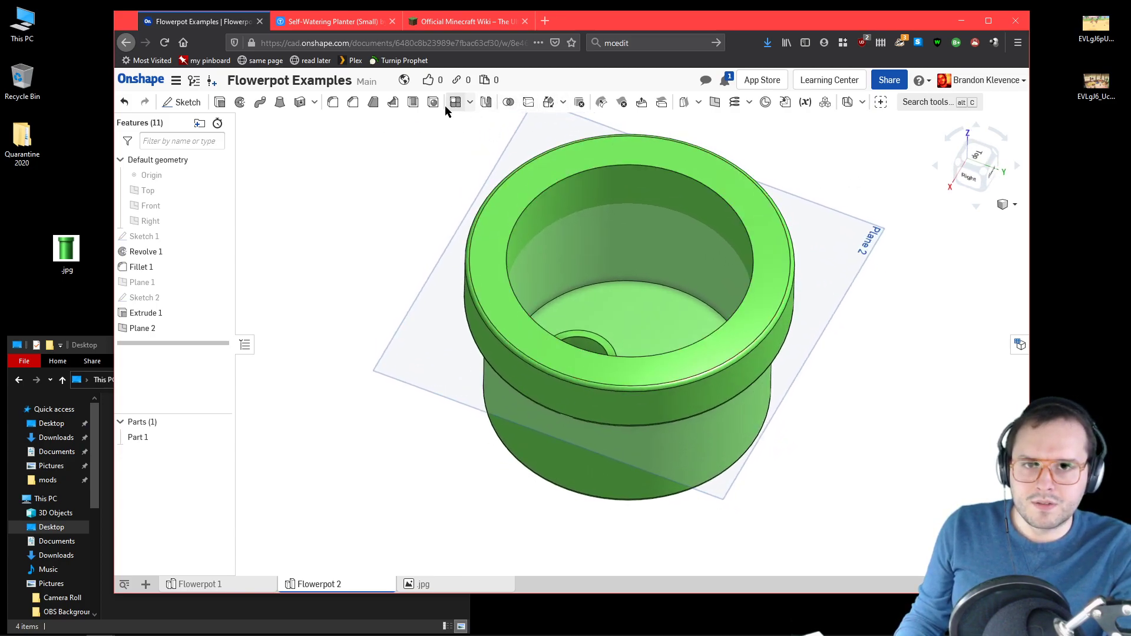
left_click(182, 102)
left_click(824, 255)
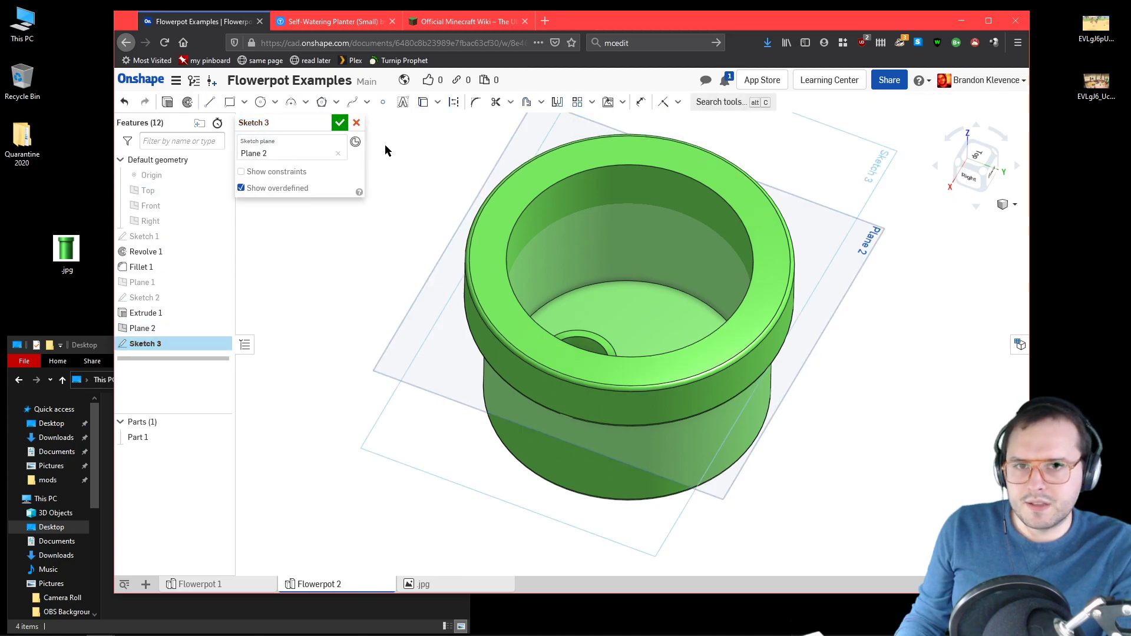
left_click(422, 102)
left_click(494, 244)
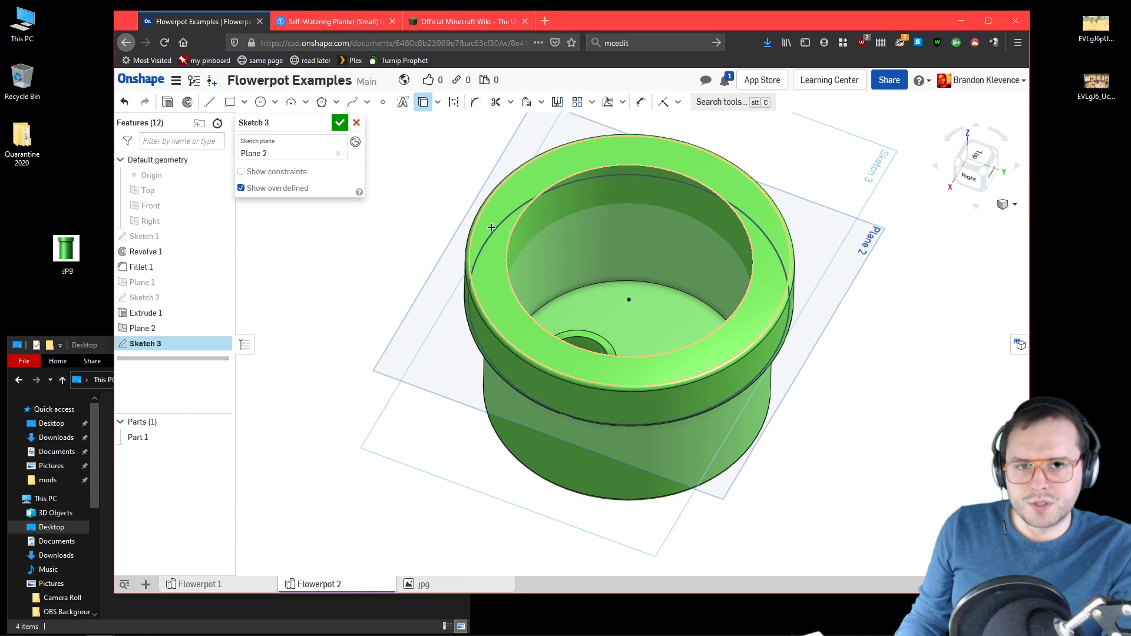
left_click(508, 244)
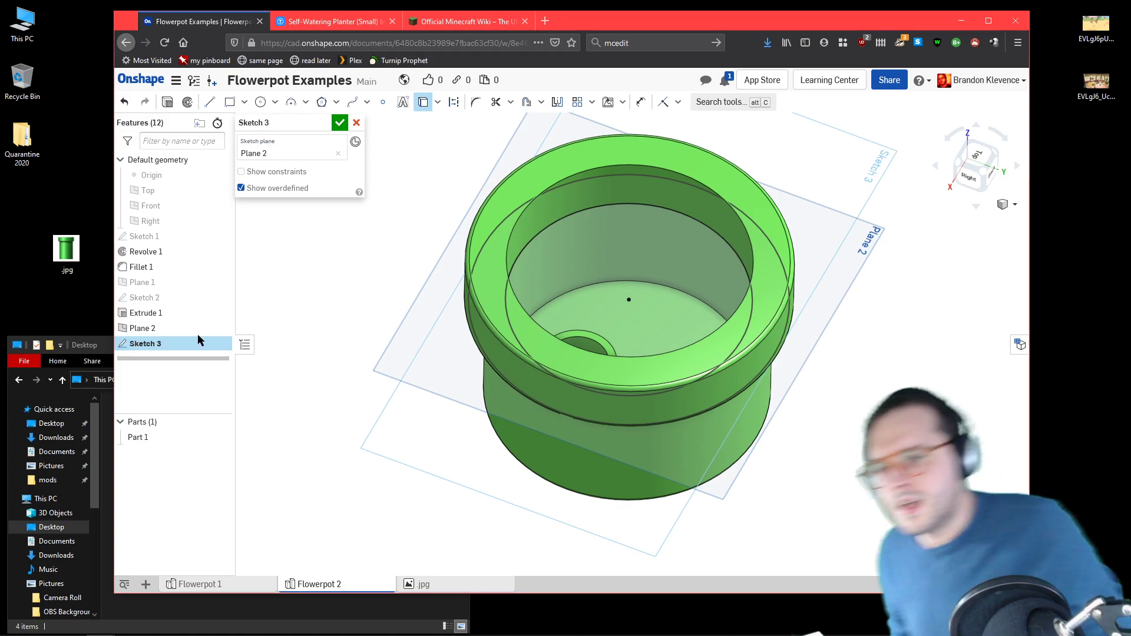
Step: Hide the pot, offset the inner projected circle inward by 2.5 mm, and accept the sketch
left_click(219, 437)
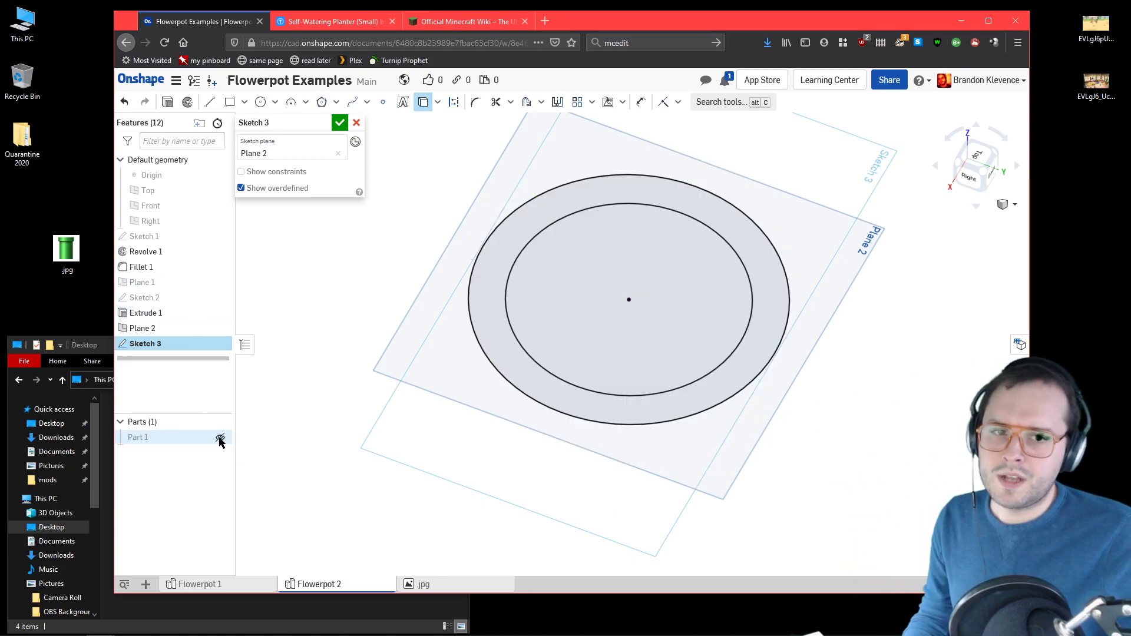
left_click(973, 166)
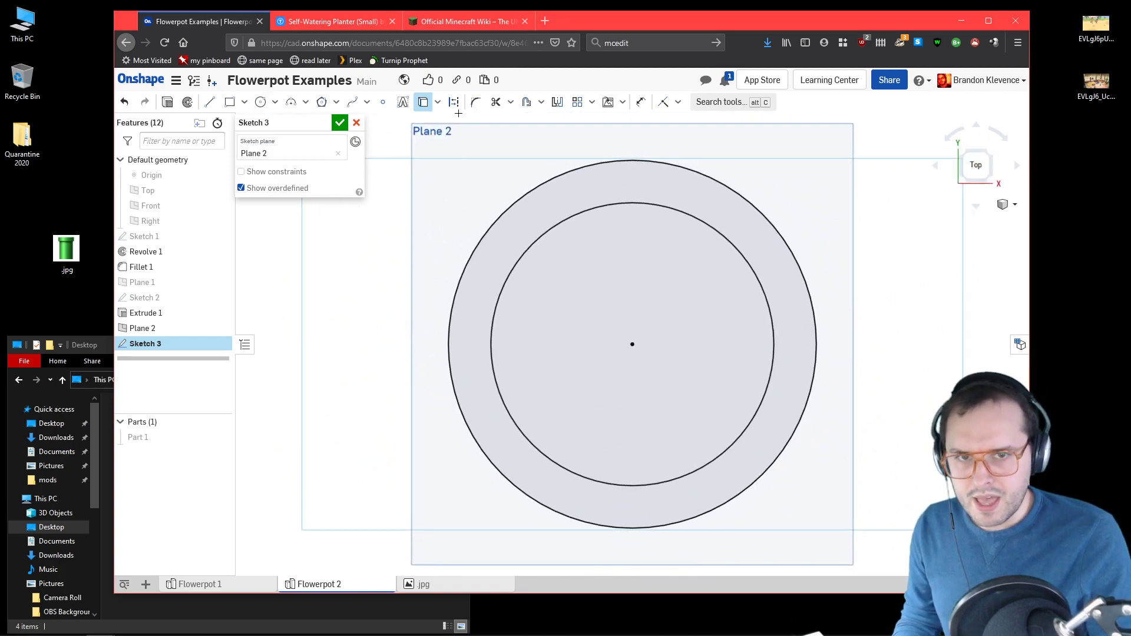
left_click(526, 102)
left_click(547, 229)
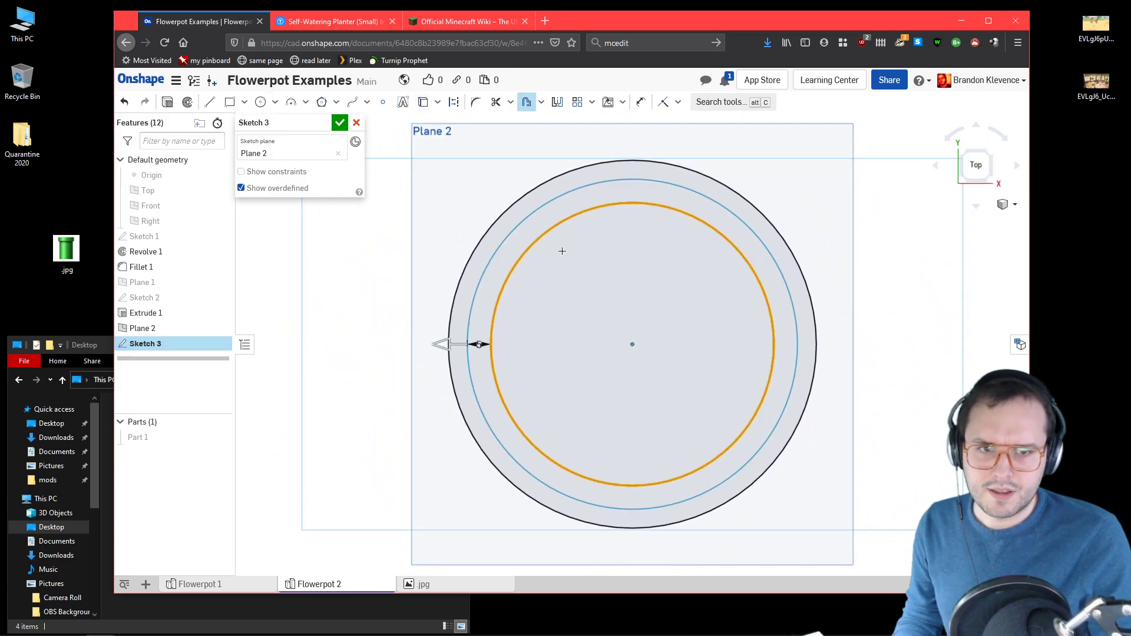
left_click_drag(517, 347, 487, 346)
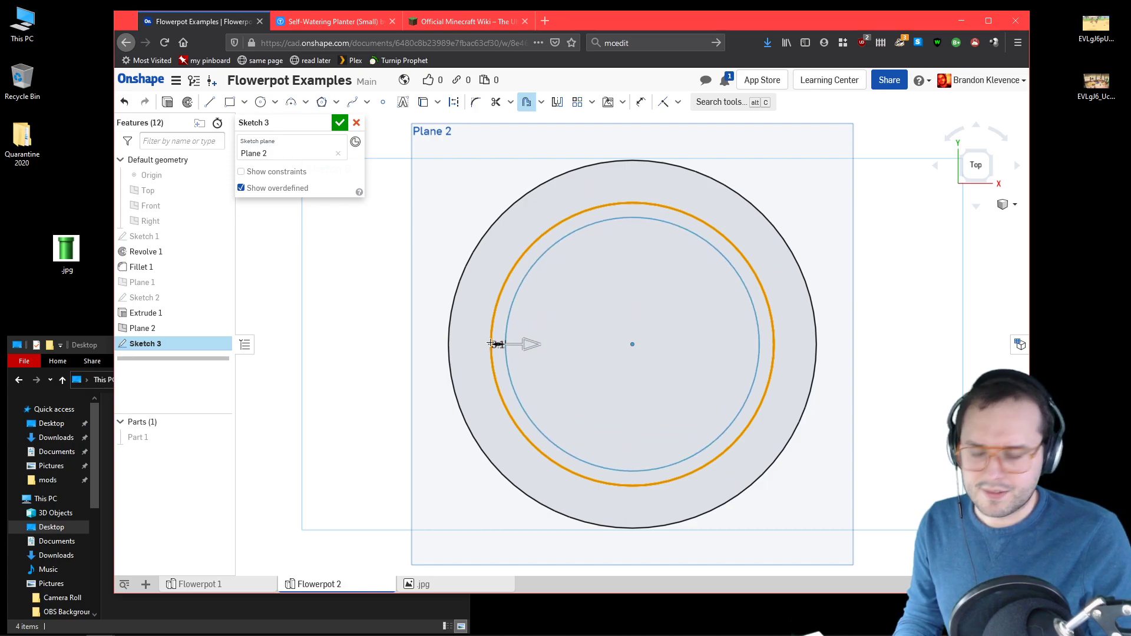
left_click(493, 344)
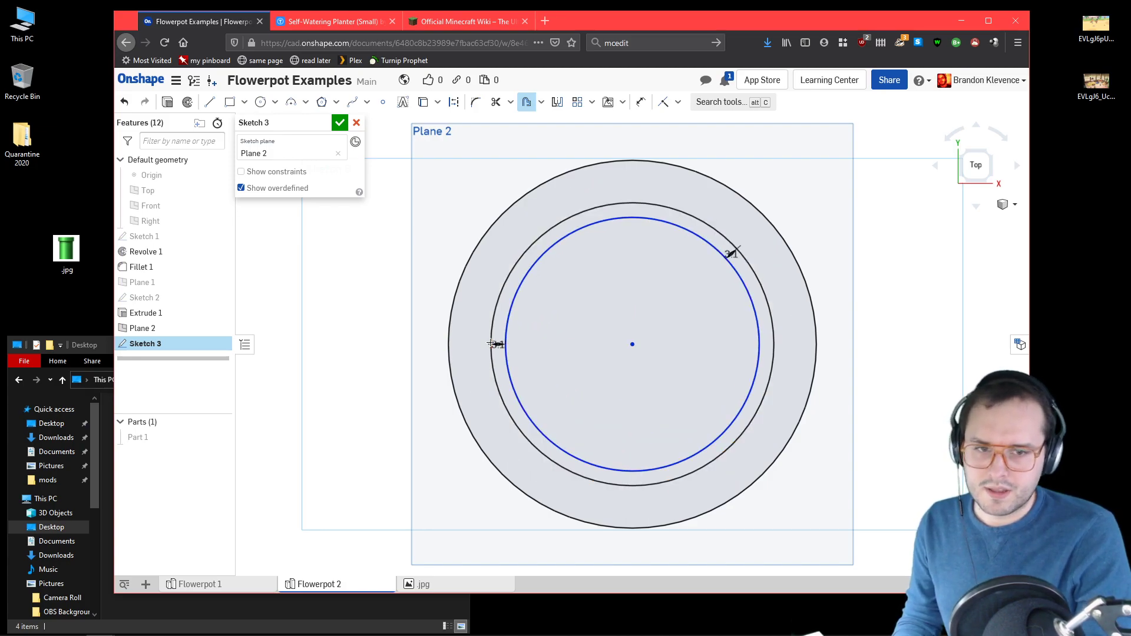
type("2.5")
key("Return")
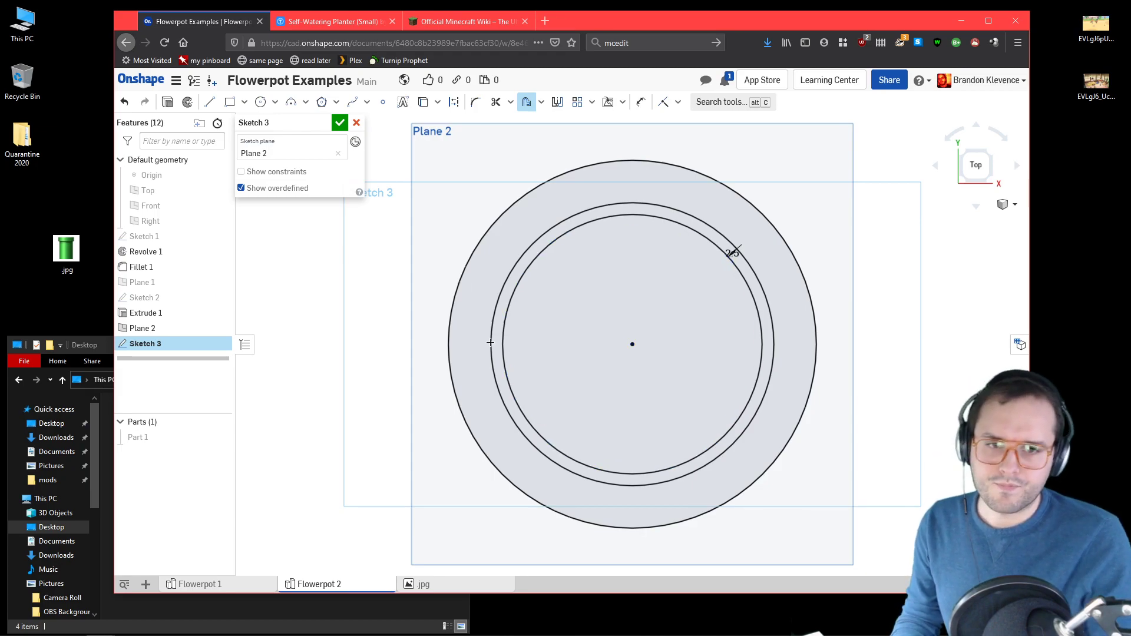
left_click(338, 124)
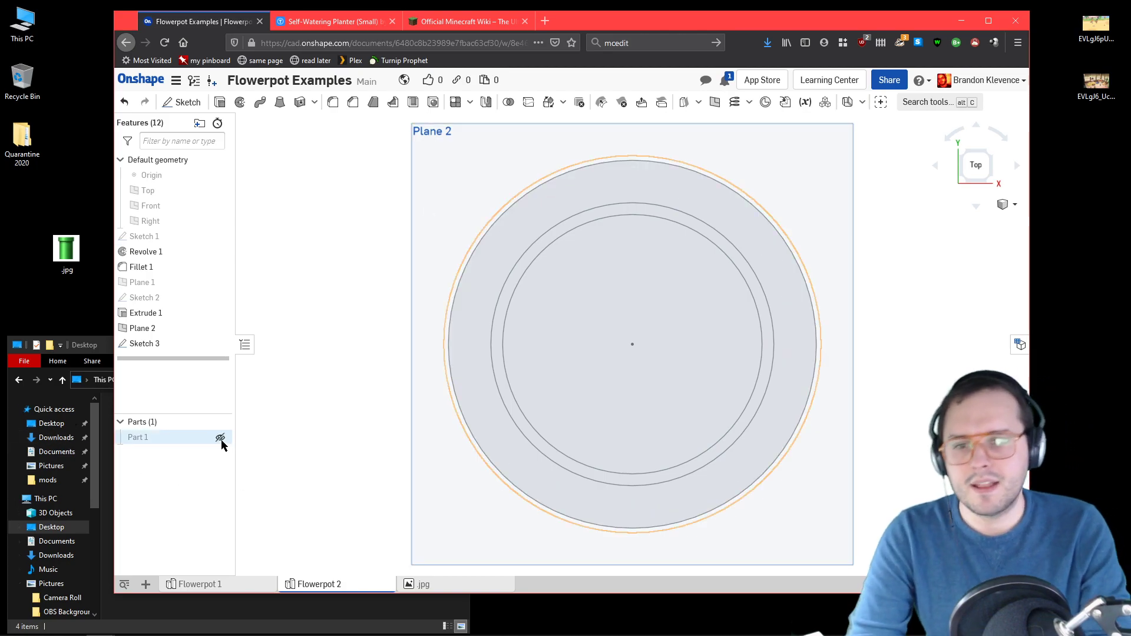
Step: Show the pot again and try to start an extrusion from the ring sketch
left_click(221, 438)
right_click_drag(299, 383, 308, 359)
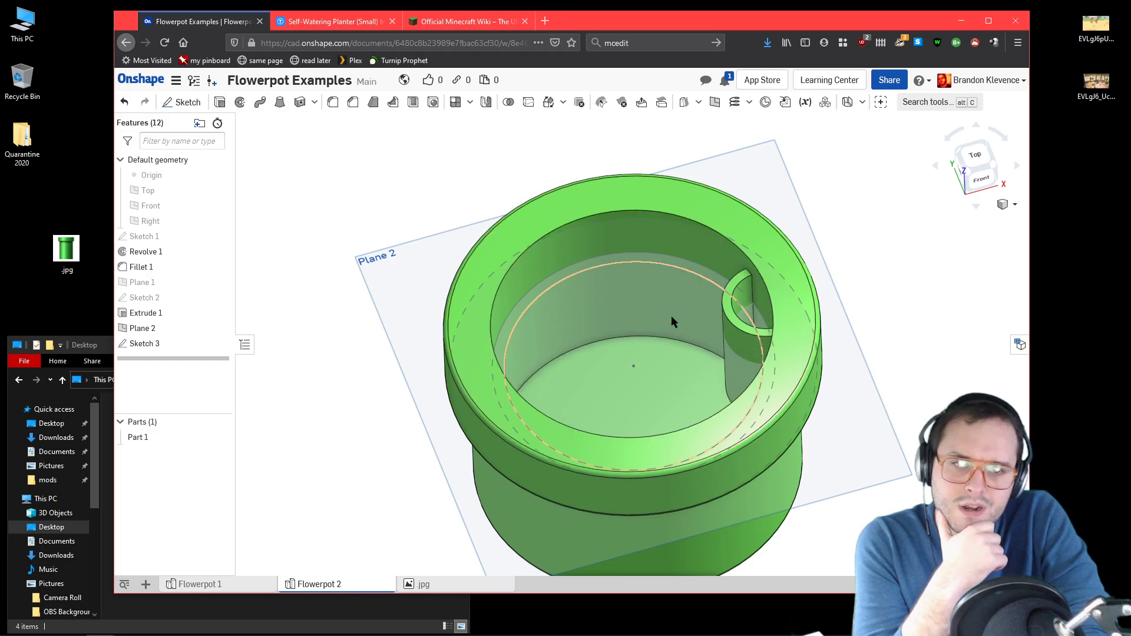
left_click(220, 102)
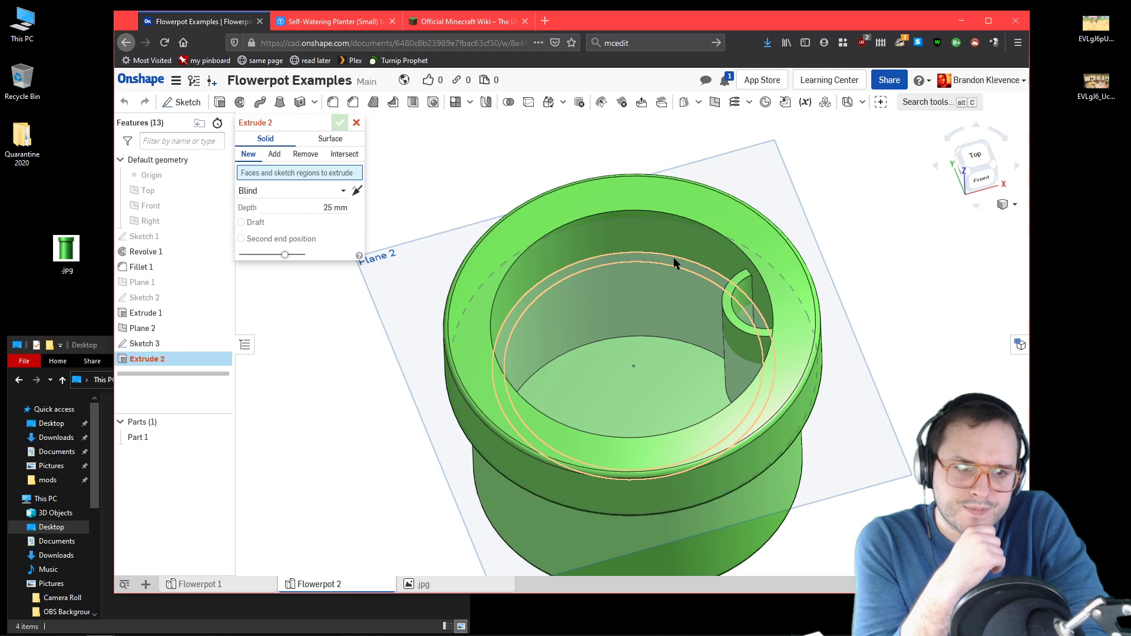
left_click(356, 122)
Step: Reopen Sketch 3 and project the outline of the half-round channel's top face into it
double_click(164, 342)
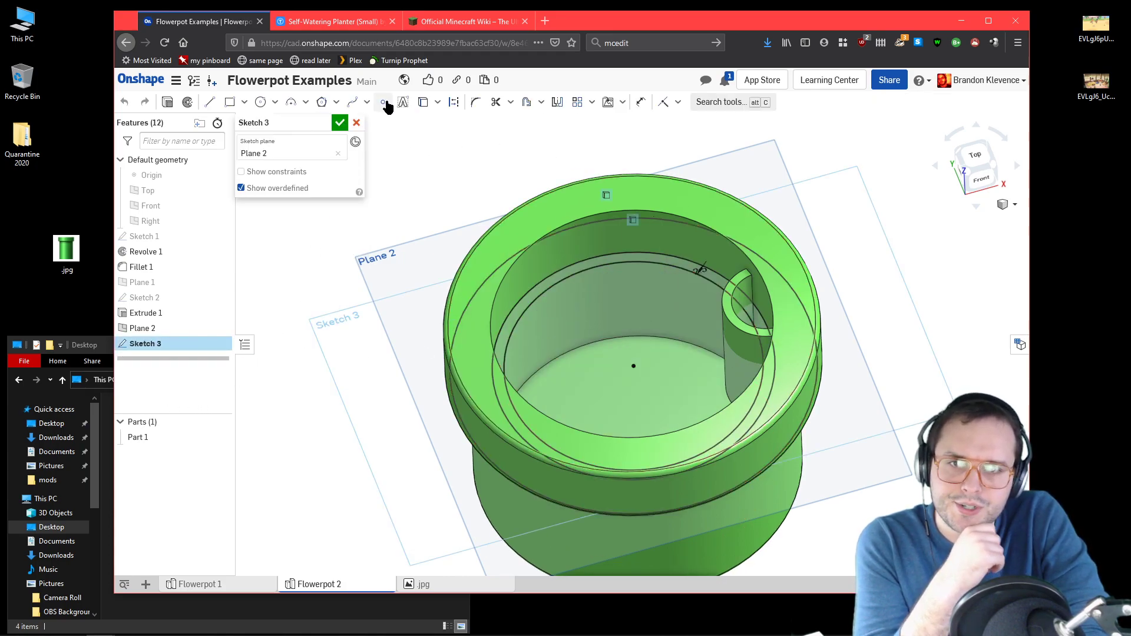
scroll(730, 313, "down", 5)
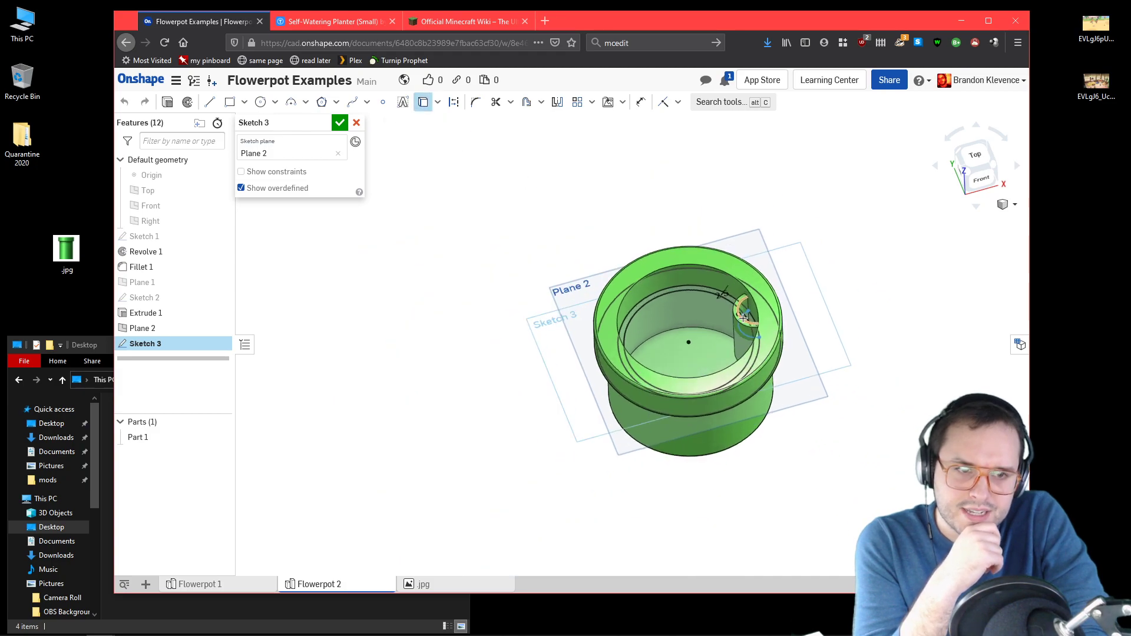
scroll(739, 315, "up", 10)
left_click(976, 156)
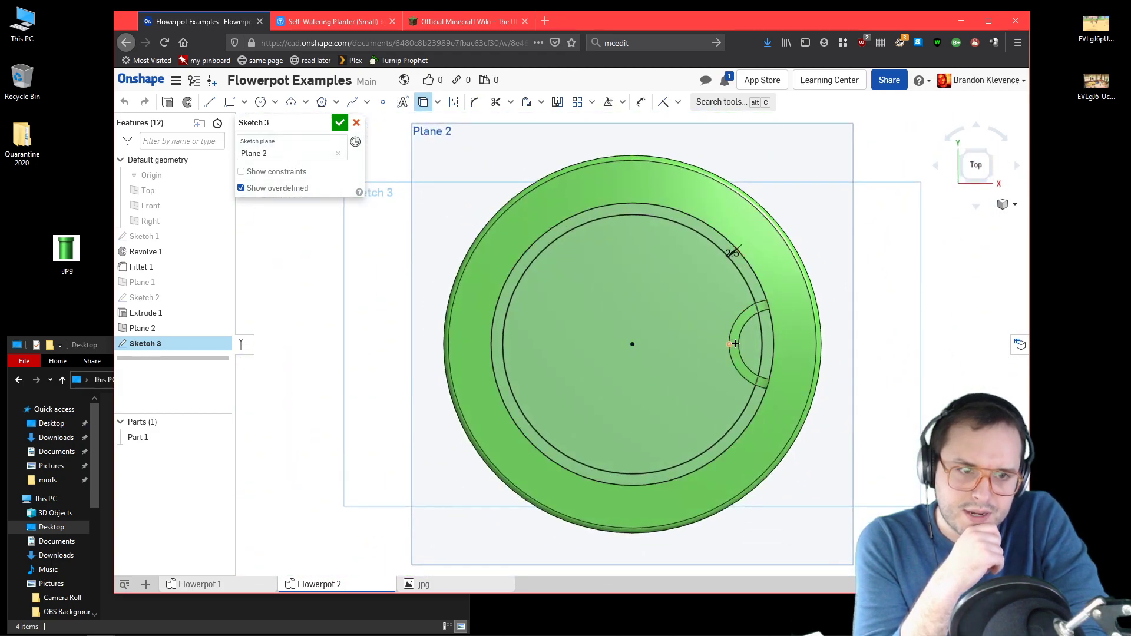
scroll(734, 344, "up", 5)
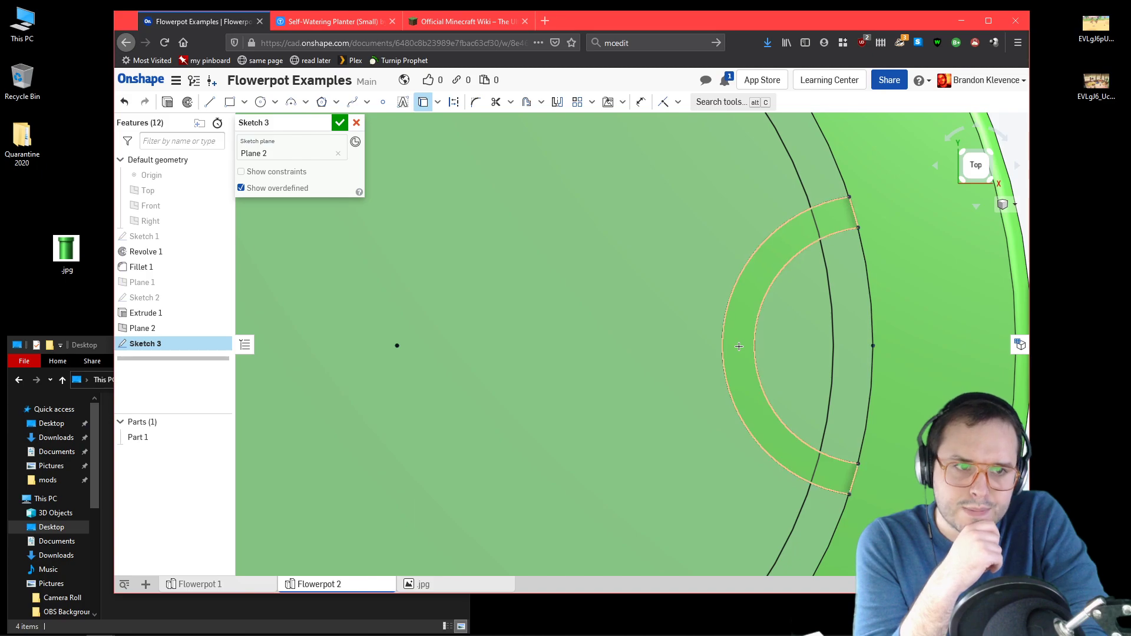
key("f")
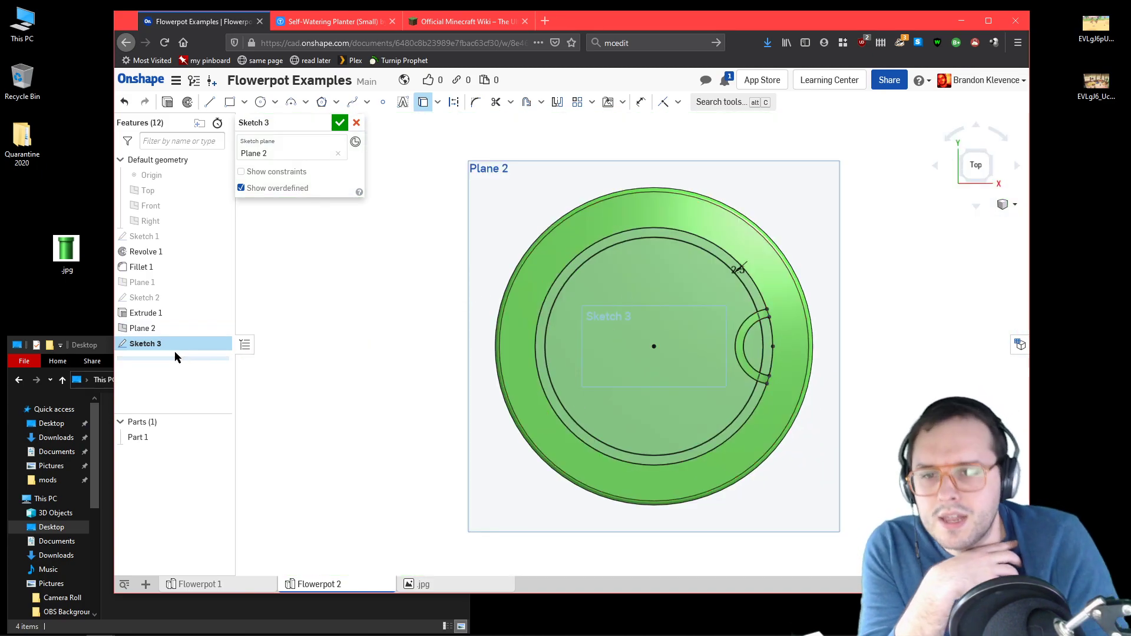
Step: Hide the pot and trim the ring and channel curves so the 2.5 mm ring ends at the channel's outer arc
left_click(221, 436)
scroll(783, 302, "up", 5)
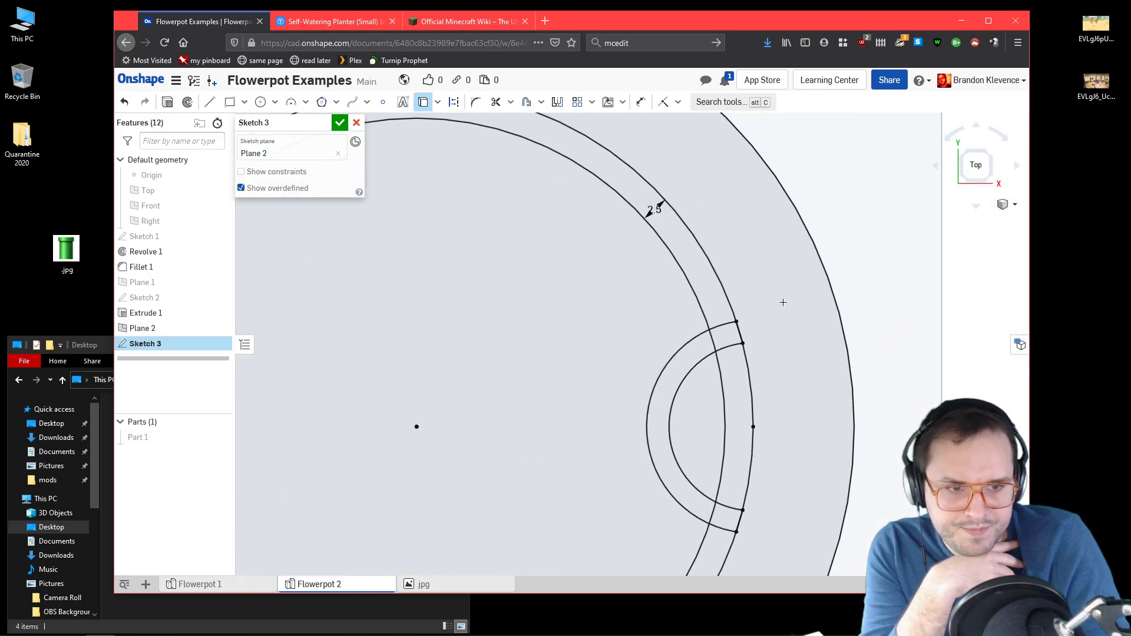
left_click(496, 102)
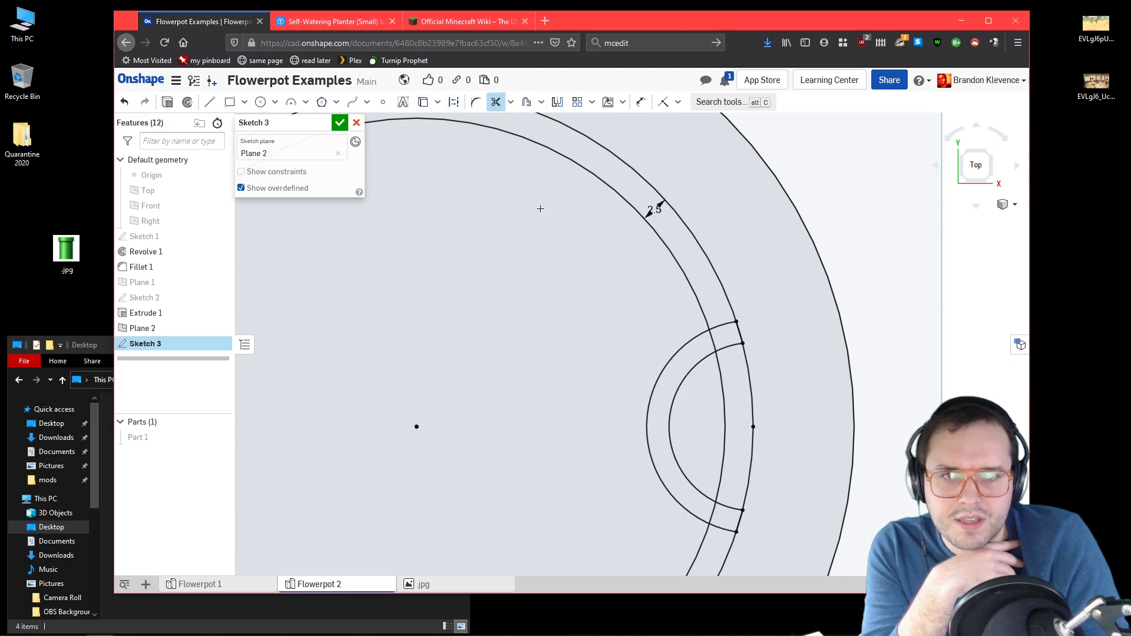
left_click(713, 342)
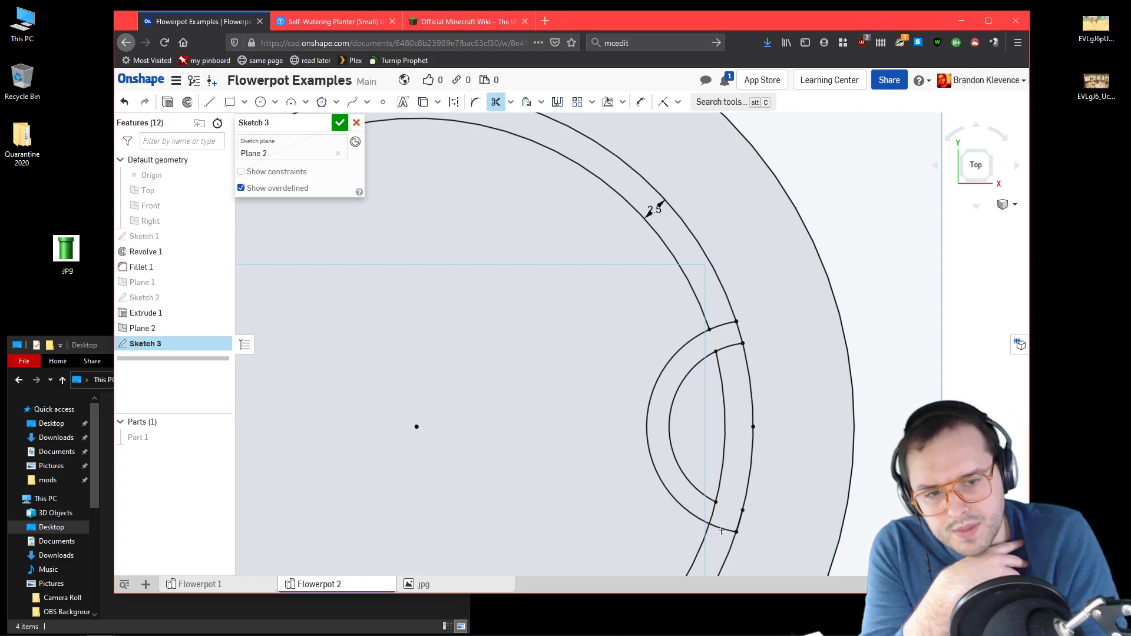
left_click(690, 488)
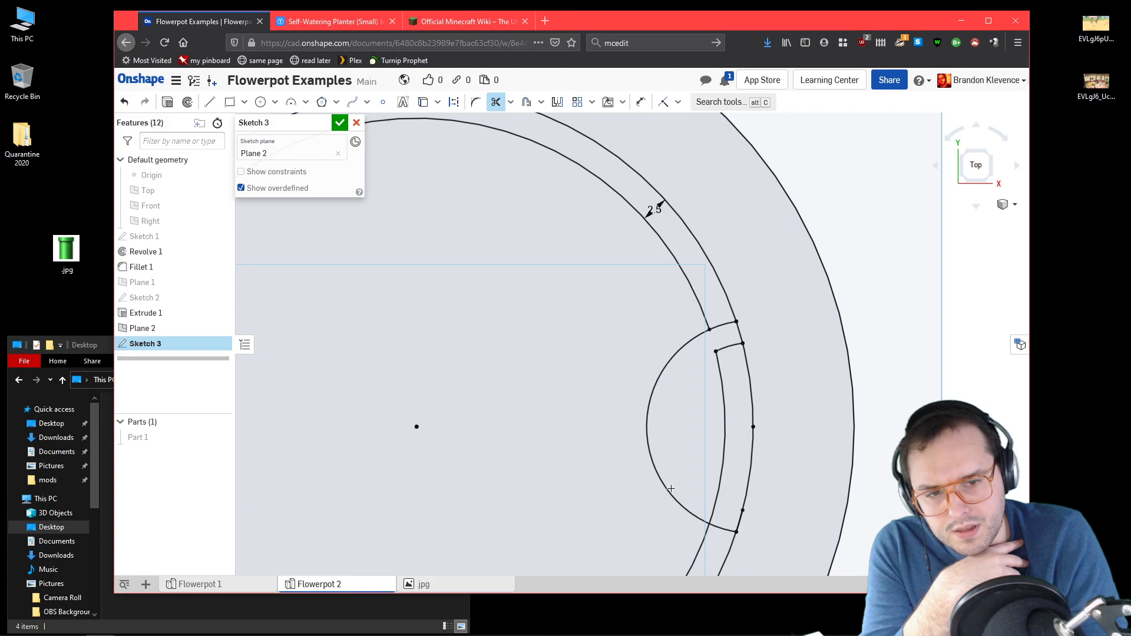
left_click(724, 442)
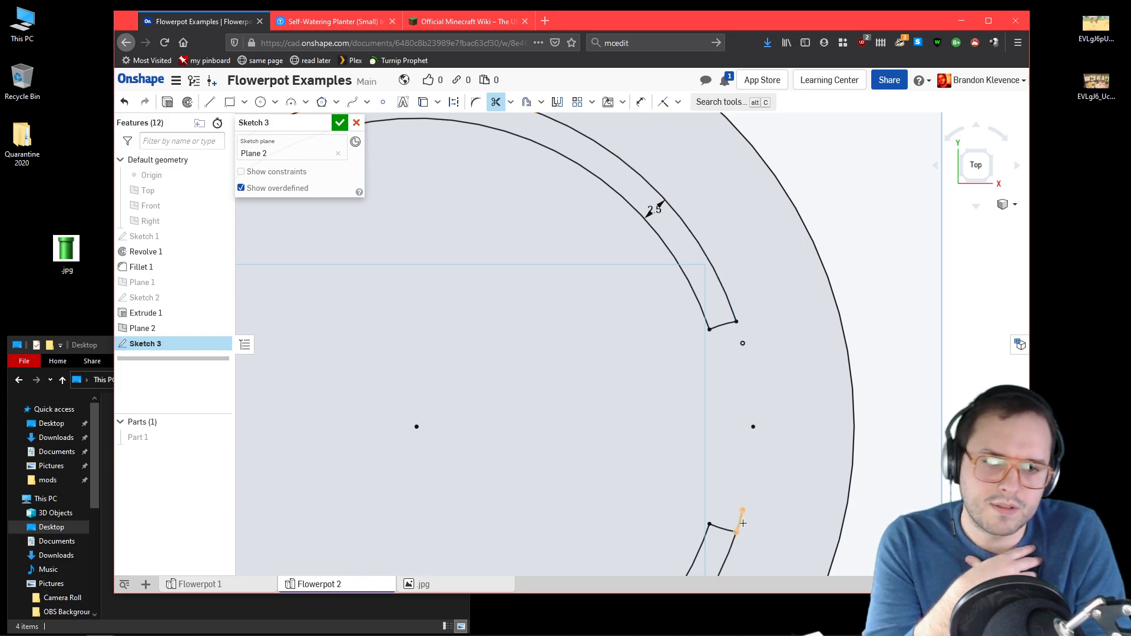
Step: Accept the trimmed ring sketch and show the pot part again
left_click(339, 122)
scroll(518, 398, "down", 7)
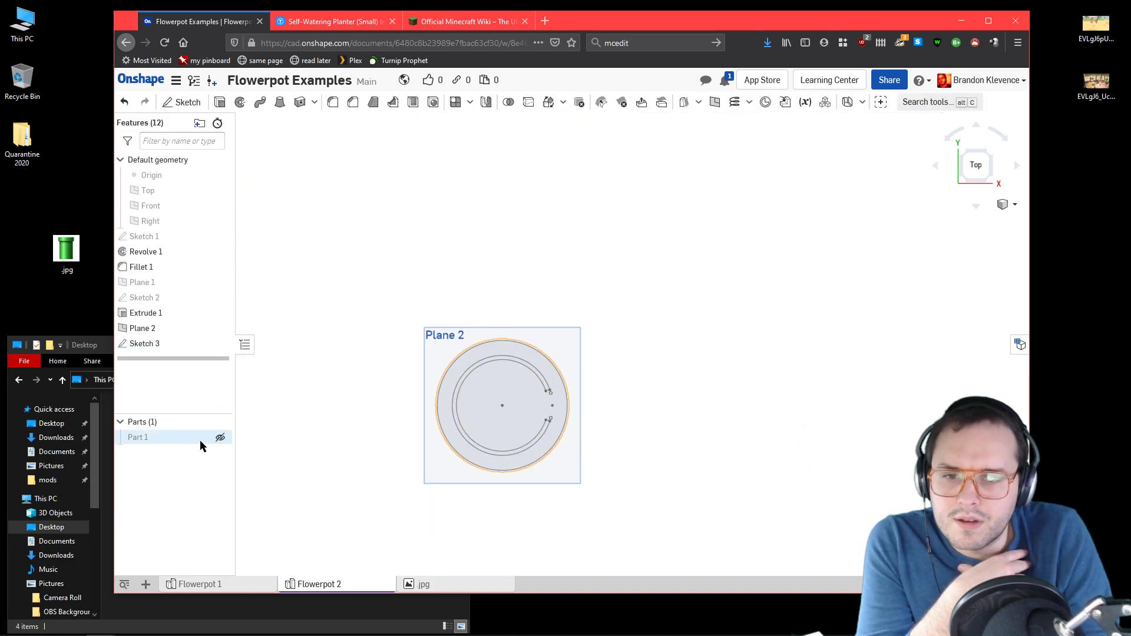
left_click(219, 439)
right_click_drag(653, 467, 608, 447)
Step: Extrude the Sketch 3 ring region as an Add up to the pot's inner floor face
scroll(547, 446, "up", 6)
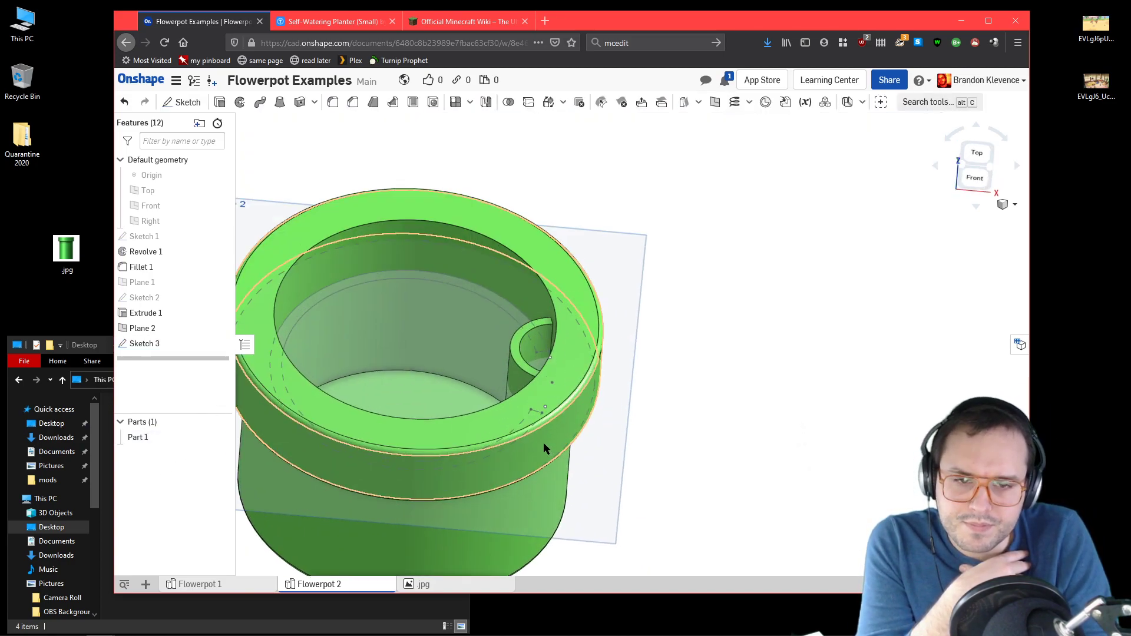
left_click(220, 103)
left_click(383, 277)
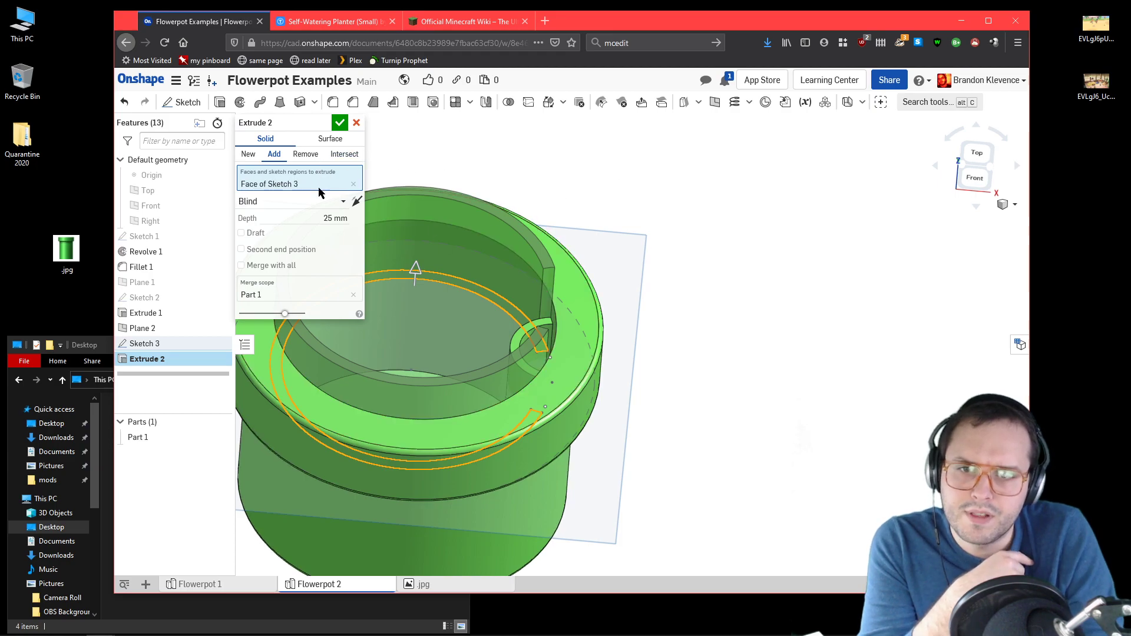
left_click(321, 202)
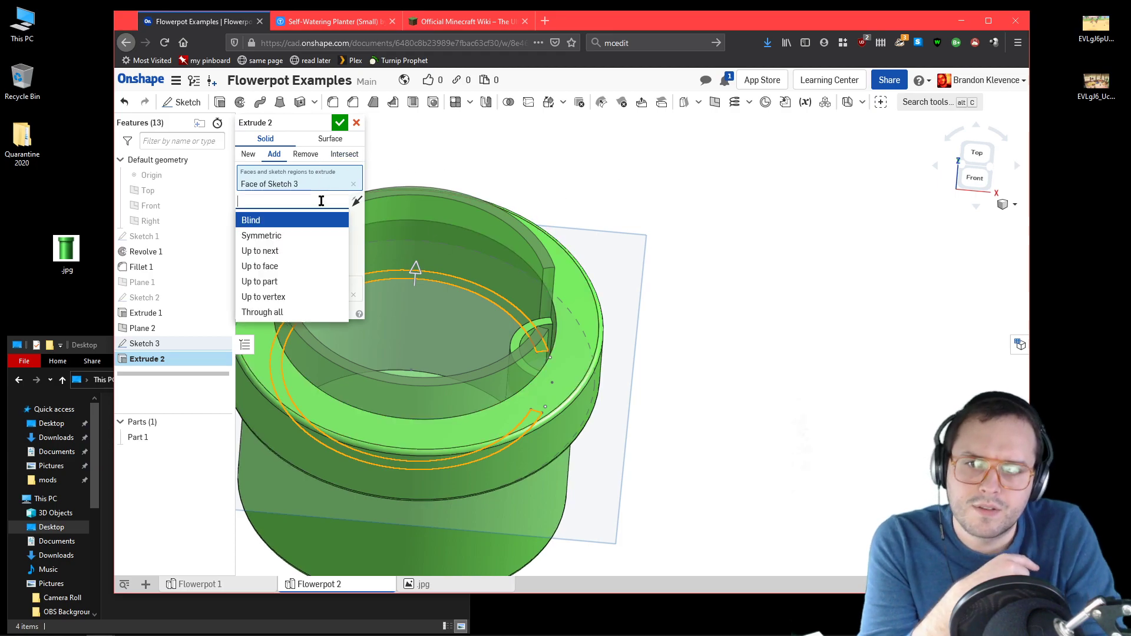
left_click(297, 265)
left_click(410, 373)
right_click_drag(452, 316, 431, 348)
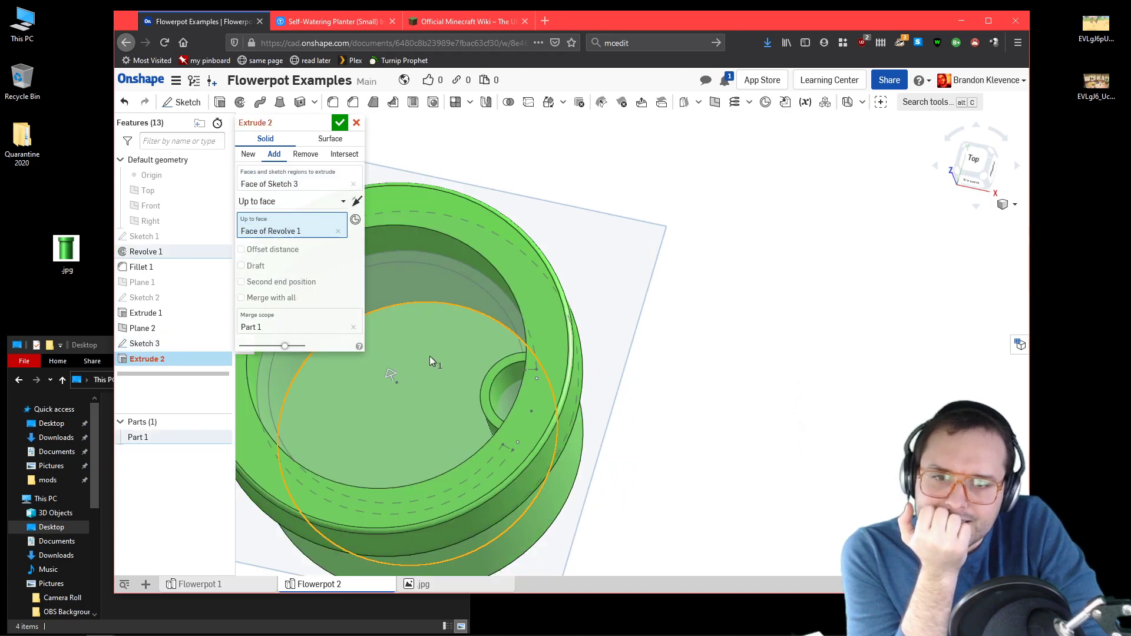
left_click(340, 122)
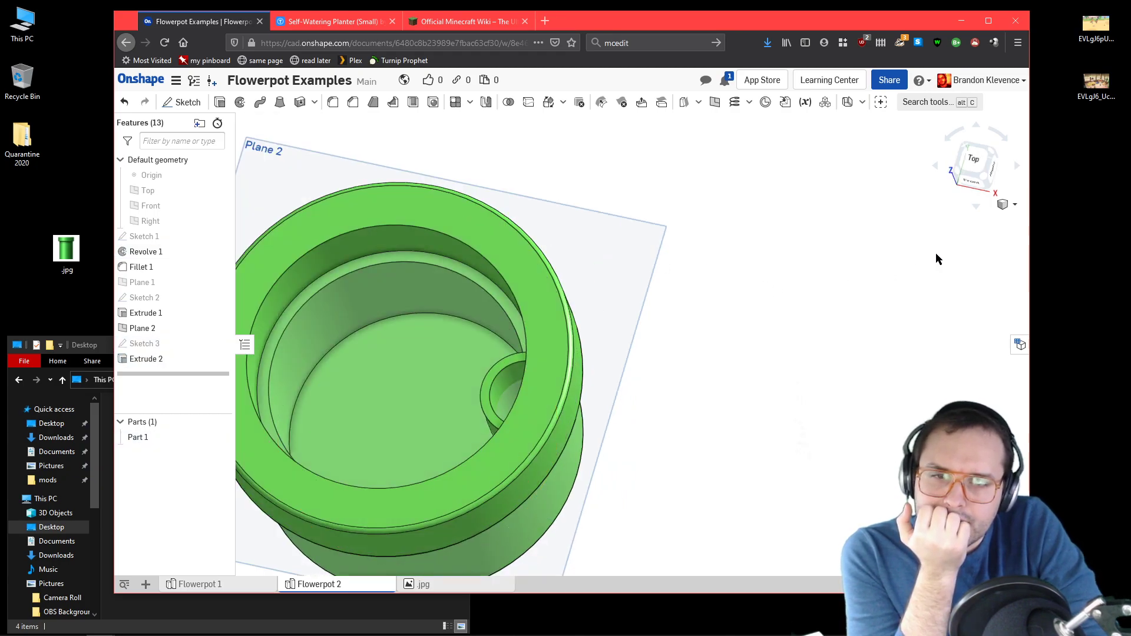
Step: Examine the inner ledge and channel from several angles and check them against the Thingiverse planter photo
left_click(985, 177)
right_click_drag(688, 479, 743, 564)
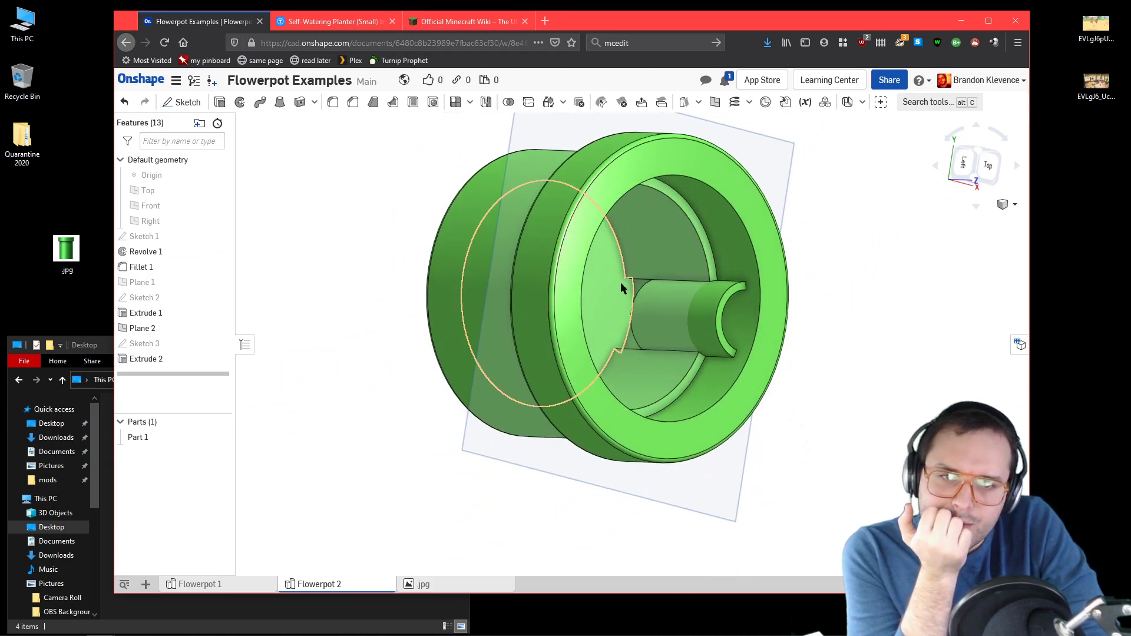
scroll(648, 285, "up", 8)
scroll(644, 389, "down", 10)
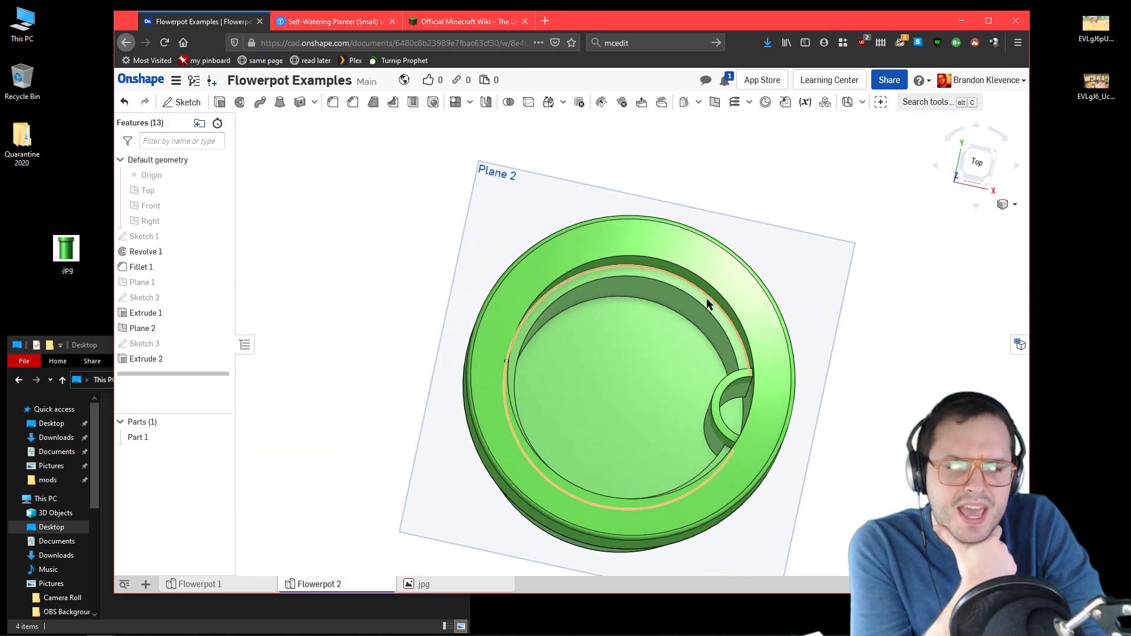
left_click(962, 173)
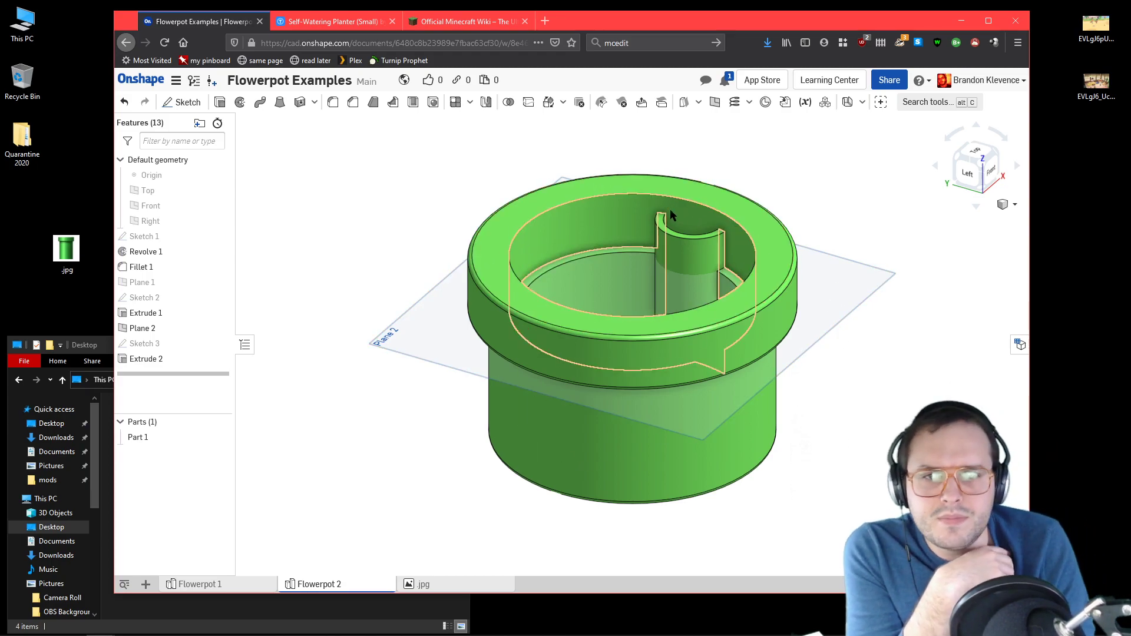
right_click_drag(514, 141, 515, 174)
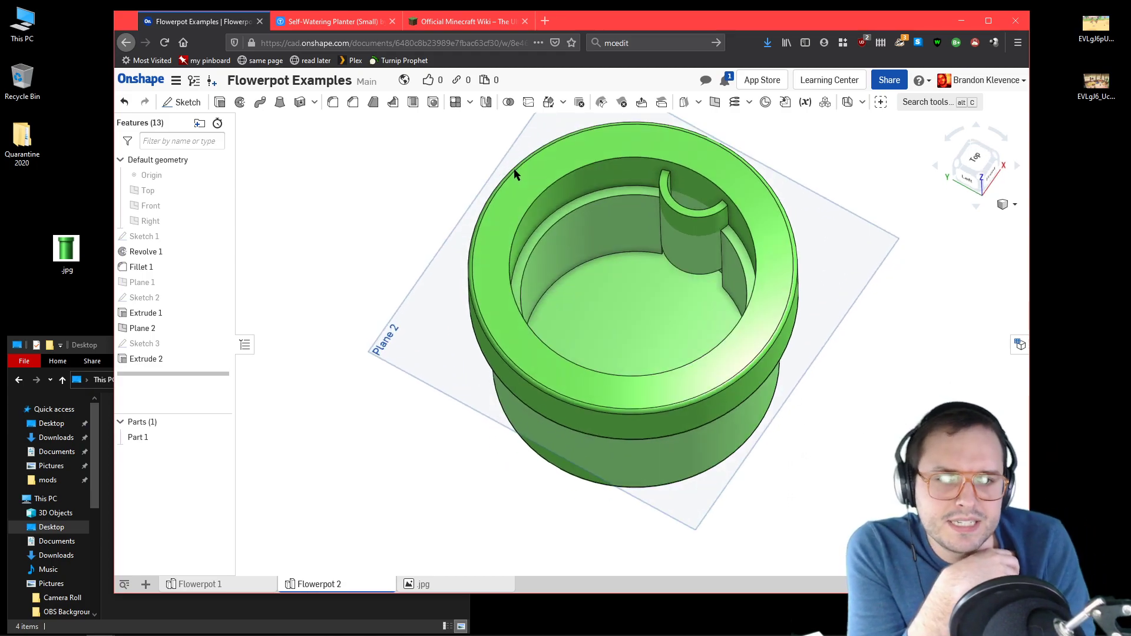
left_click(333, 21)
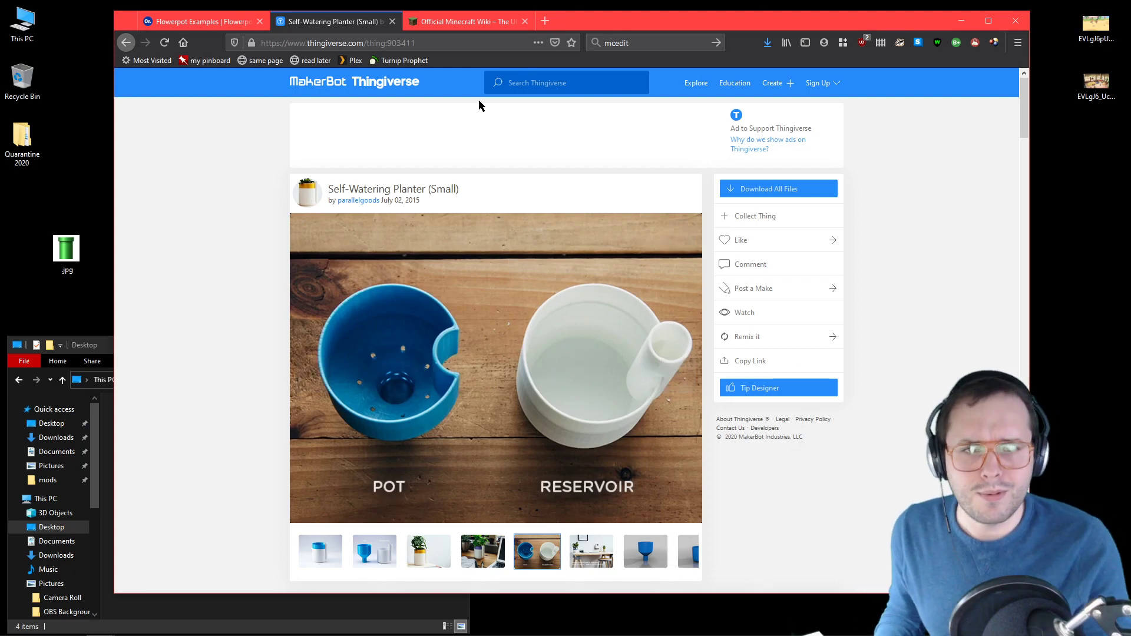
Step: Search the web in a new browser tab for "3dhubs 3d printing reference"
left_click(545, 21)
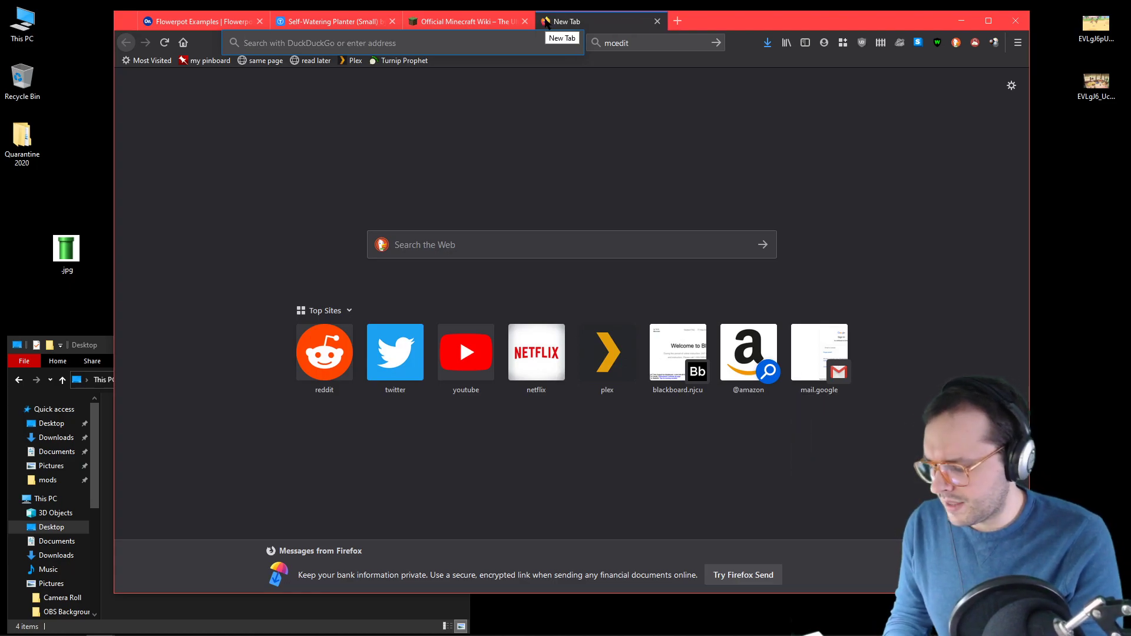
type("3dhubs")
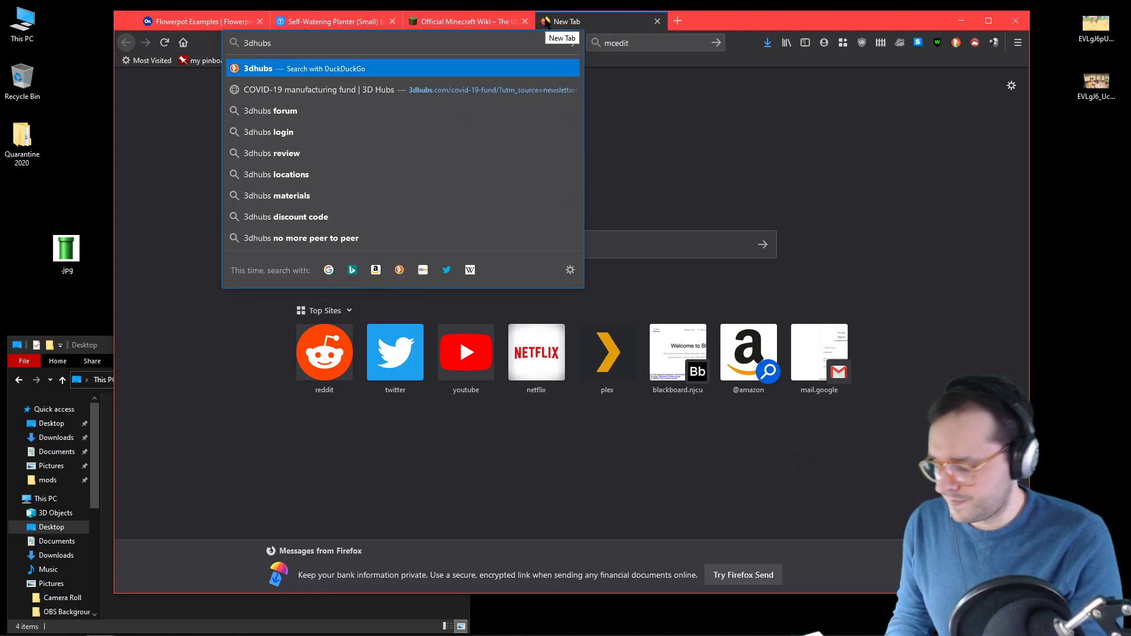
type(" 3d print")
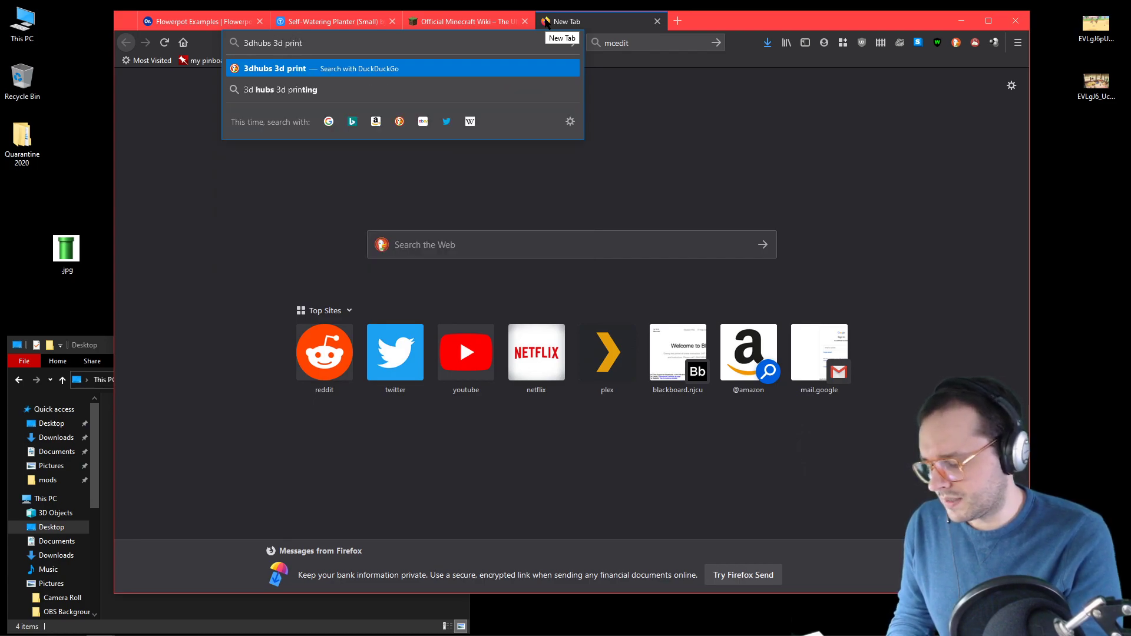
type("ing ref")
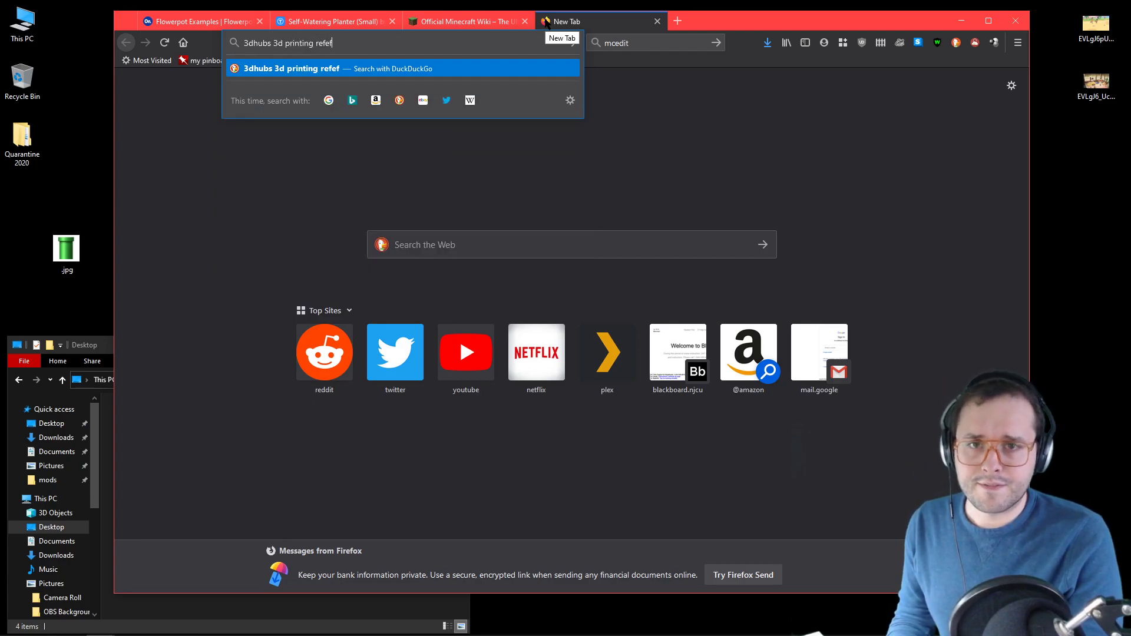
type("erence")
key("Return")
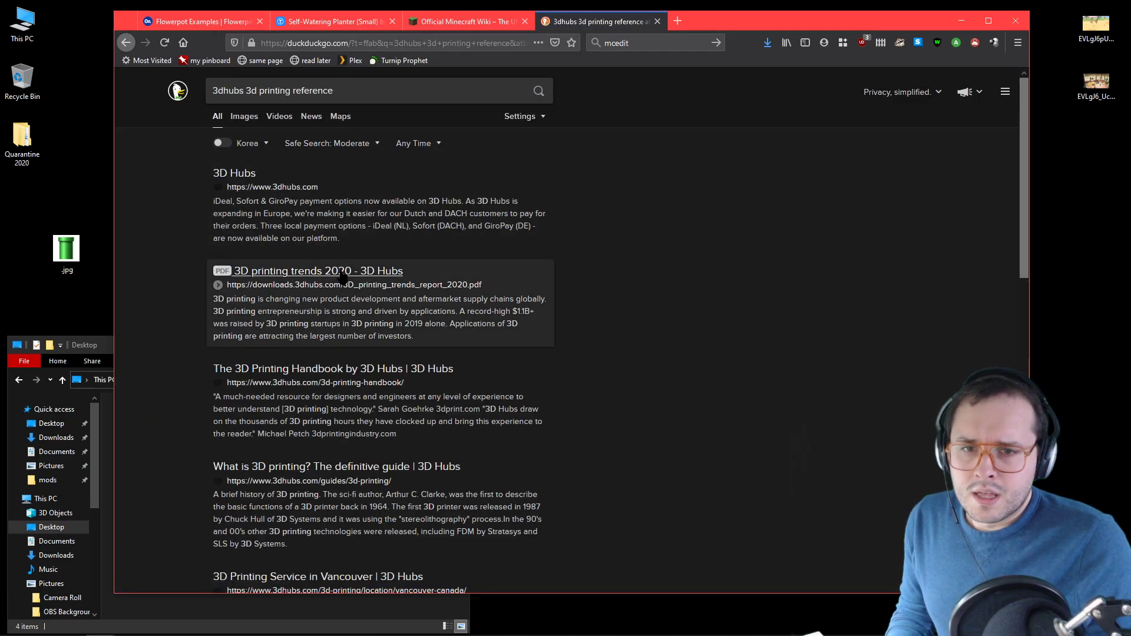
Step: Open the 3D Hubs website from the results and go to its 3D printing guide
left_click(244, 175)
scroll(244, 175, "down", 10)
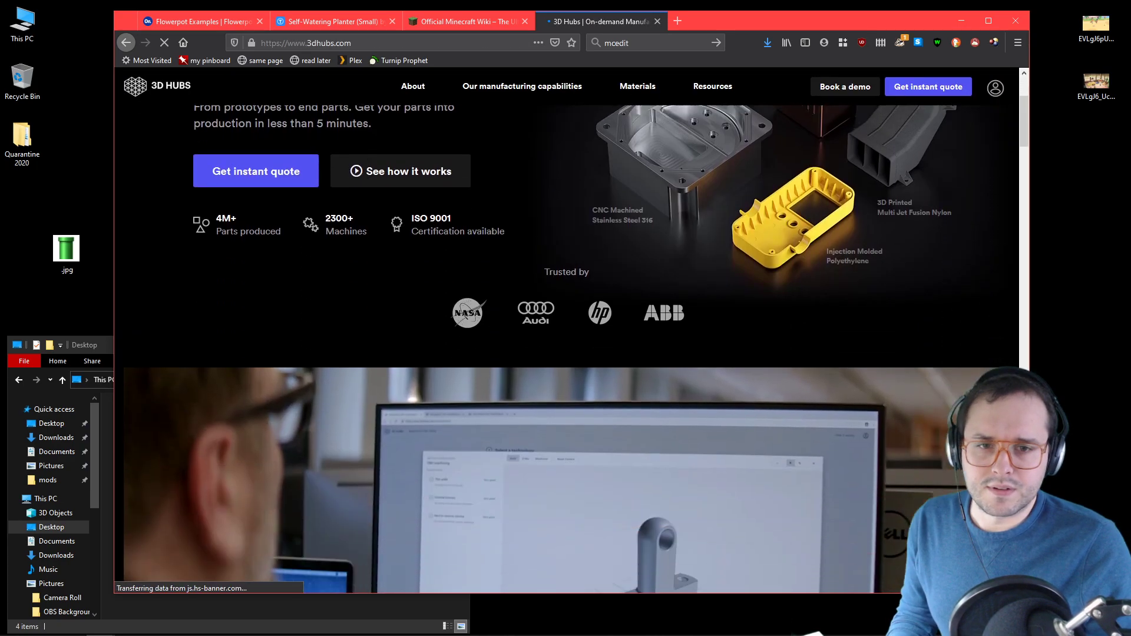
scroll(567, 348, "down", 10)
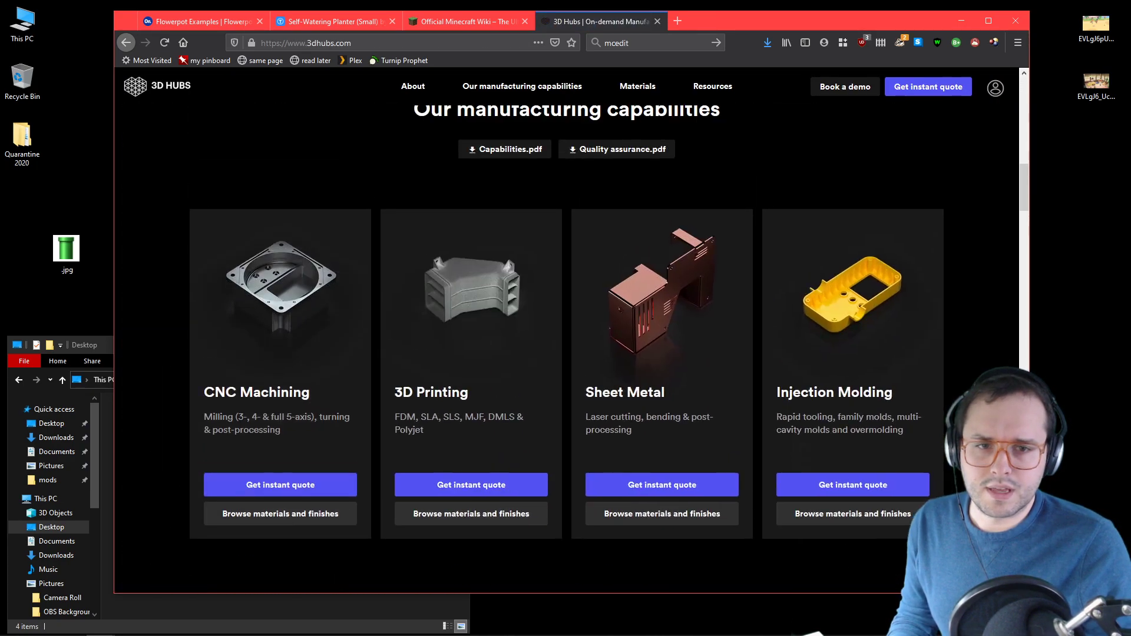
scroll(379, 204, "down", 15)
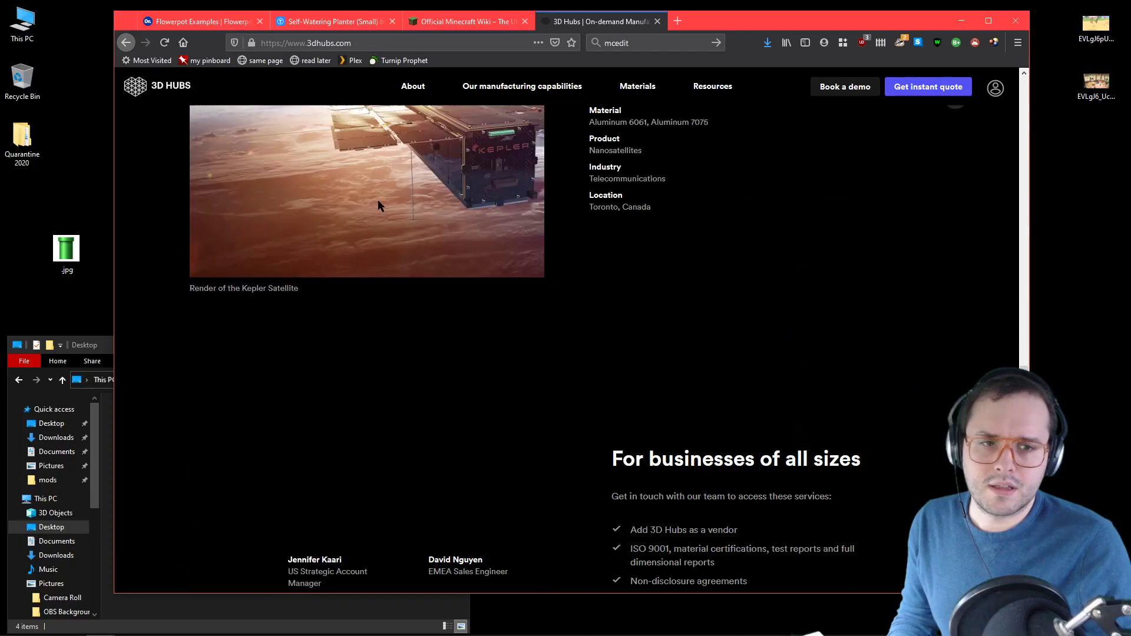
scroll(379, 204, "down", 15)
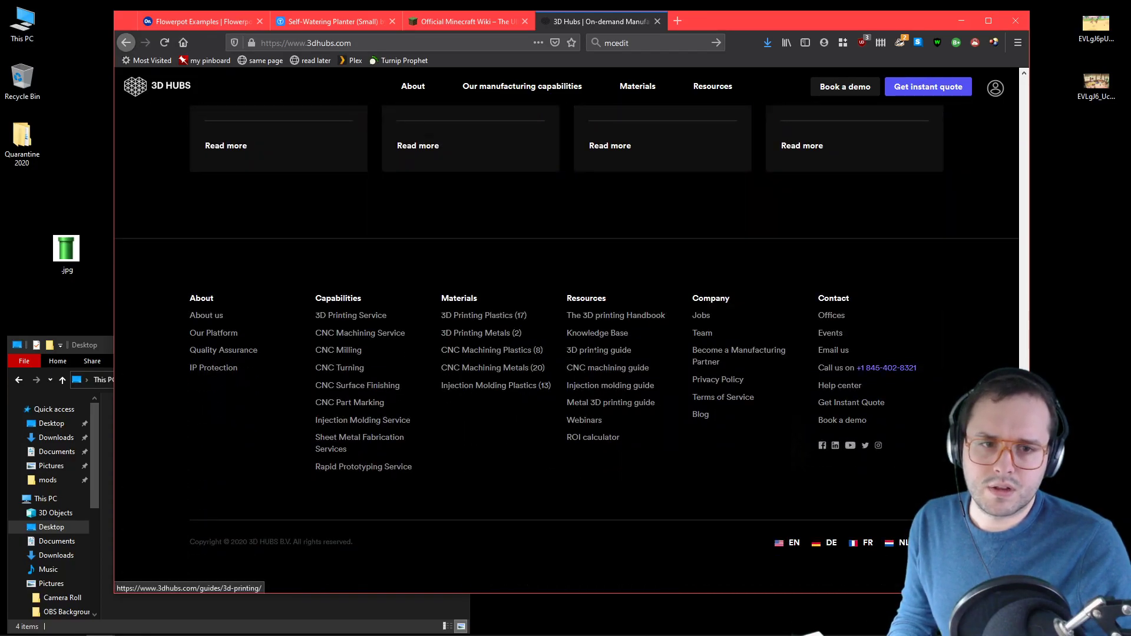
left_click(597, 350)
Step: Find the Design Rules for 3D Printing chart in the guide and examine its limits for each process
scroll(496, 323, "down", 8)
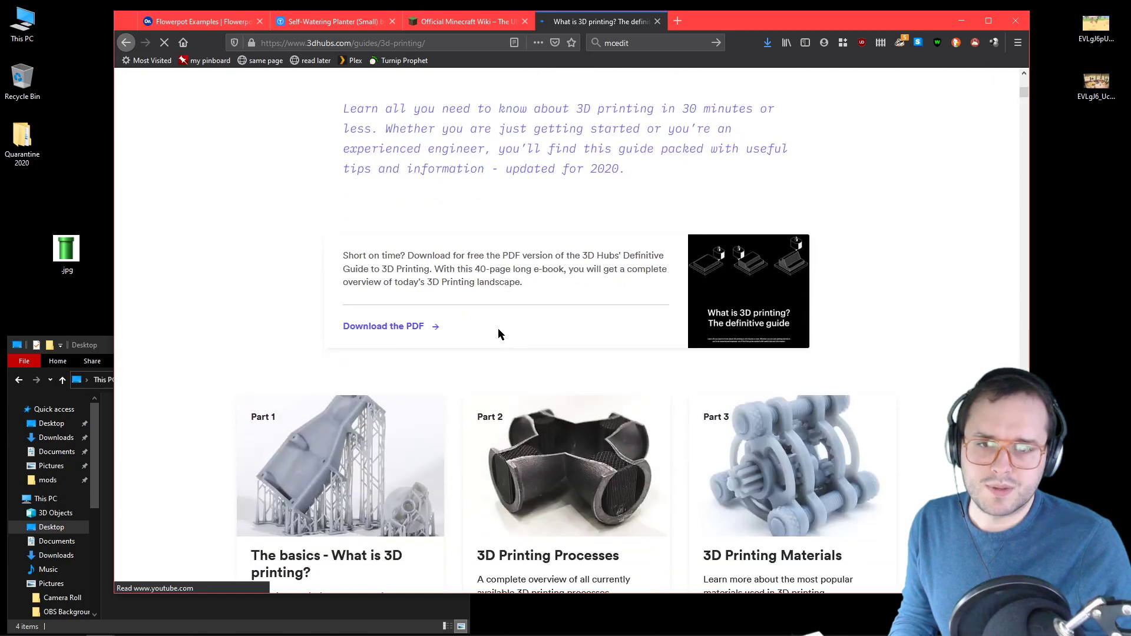
scroll(513, 339, "down", 12)
scroll(517, 351, "down", 15)
scroll(528, 352, "down", 20)
scroll(538, 344, "down", 20)
scroll(591, 334, "down", 20)
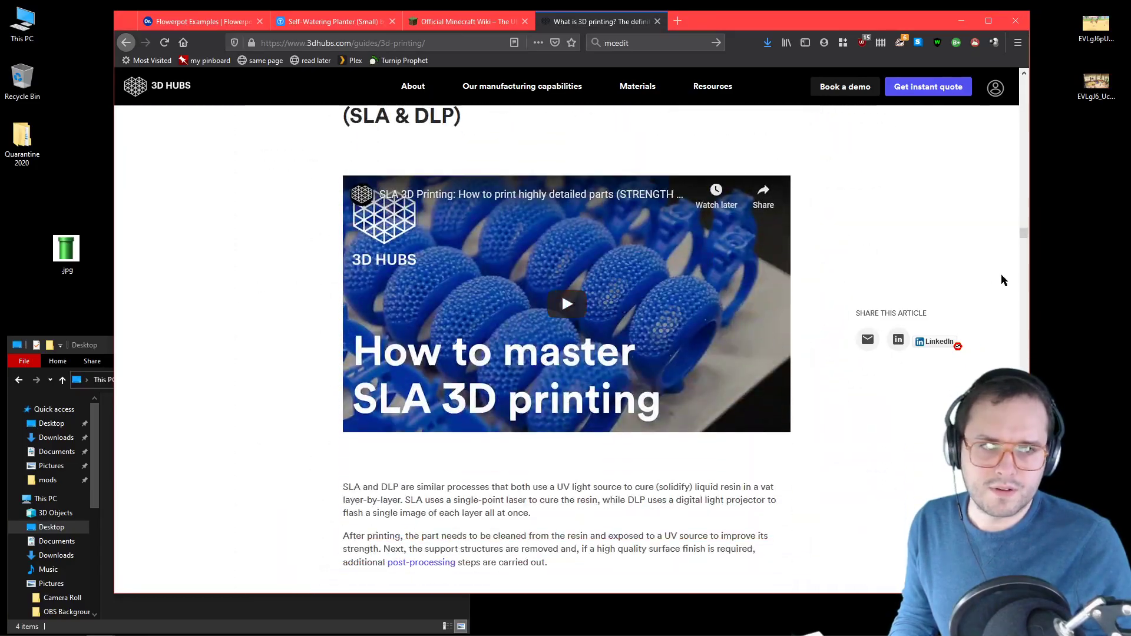
left_click(1025, 284)
left_click_drag(1024, 279, 1025, 430)
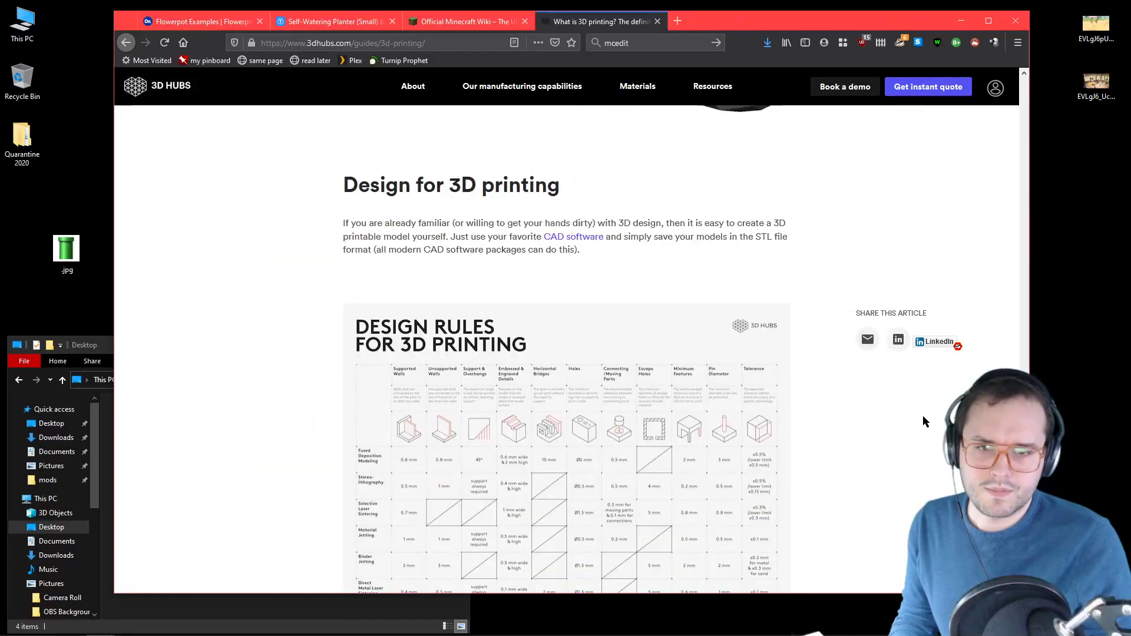
scroll(498, 248, "down", 4)
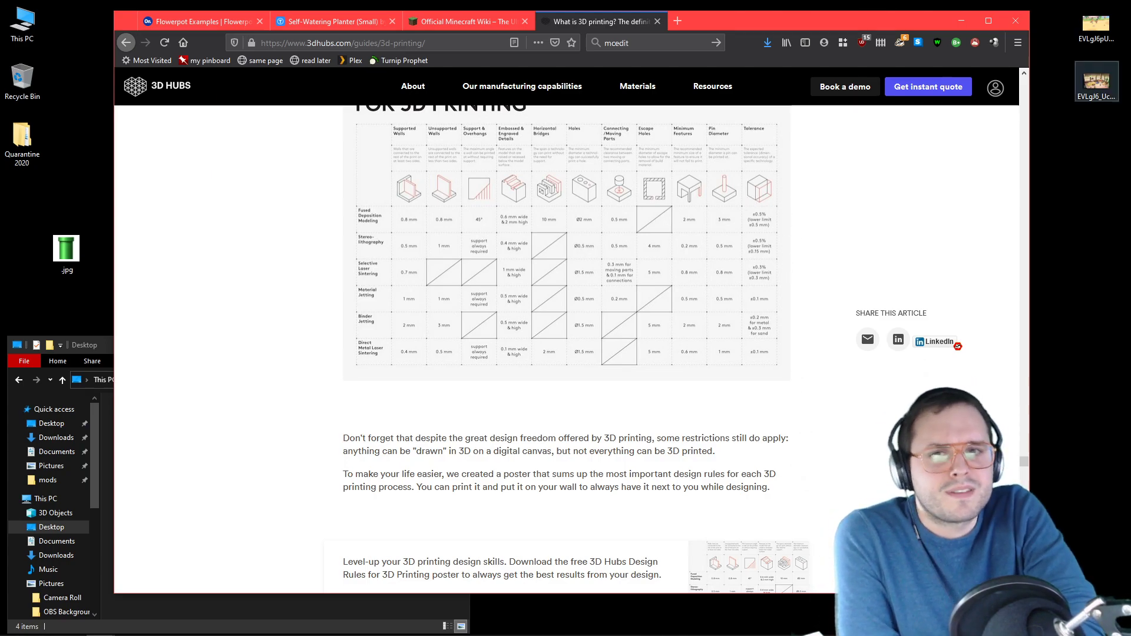
Step: Review the pot in Onshape, then study the Thingiverse photos showing the planter's pot and reservoir from the side and above
left_click(199, 22)
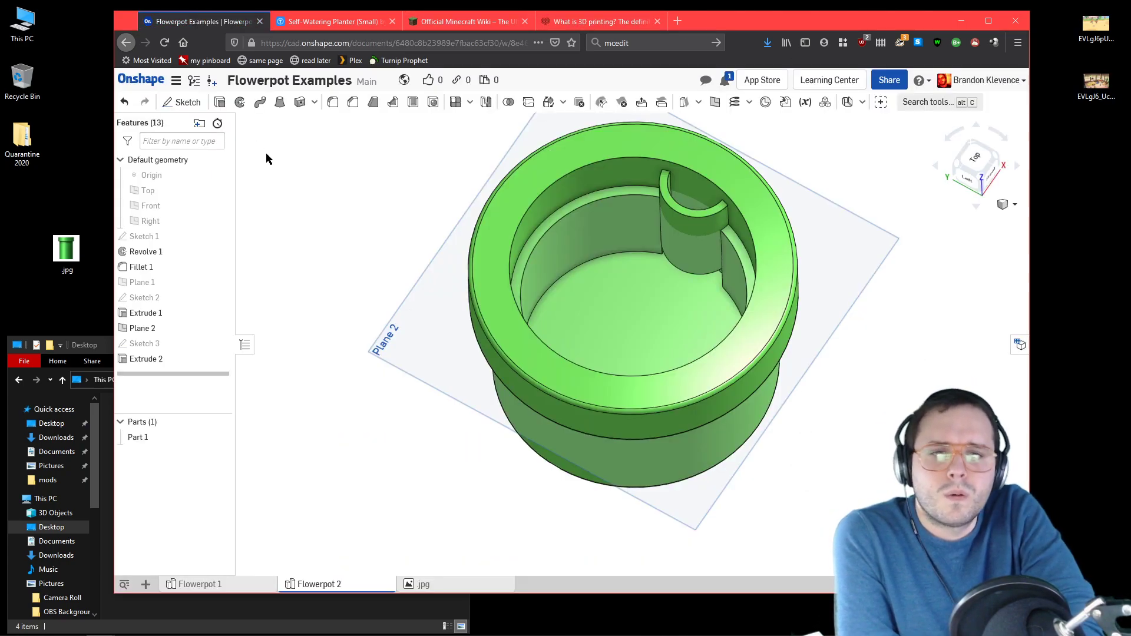
right_click_drag(915, 185, 881, 224)
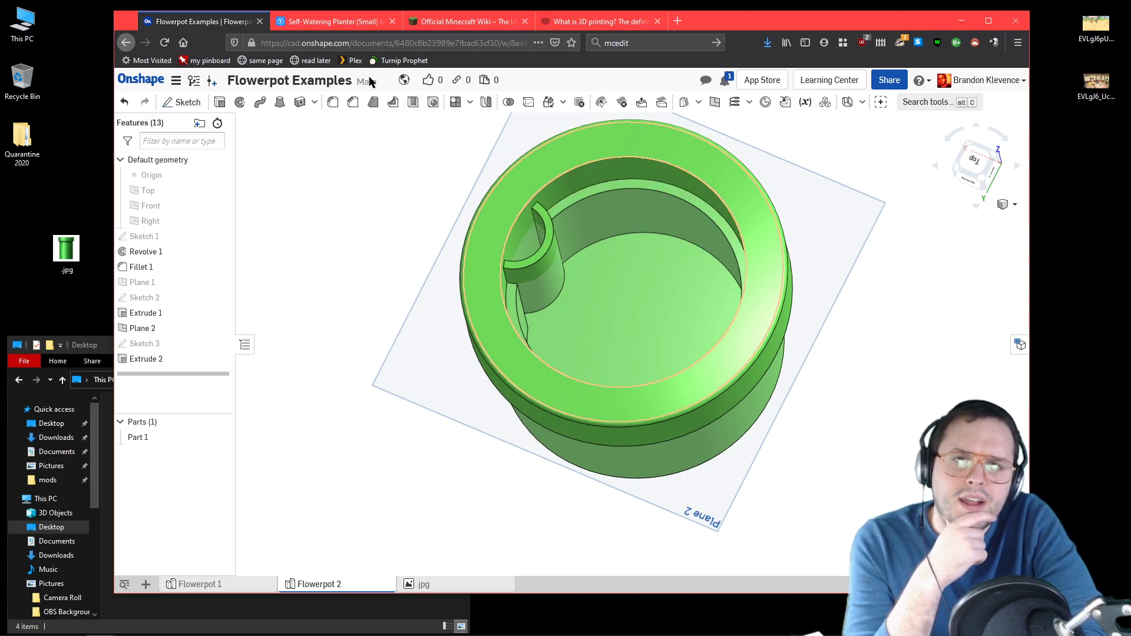
left_click(307, 27)
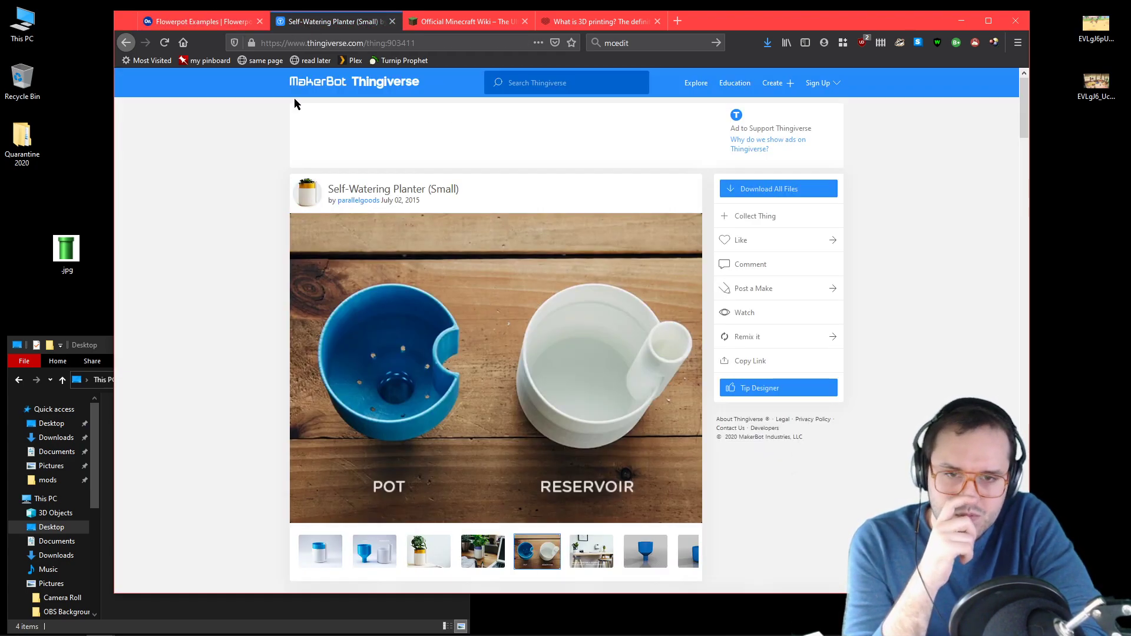
left_click(374, 551)
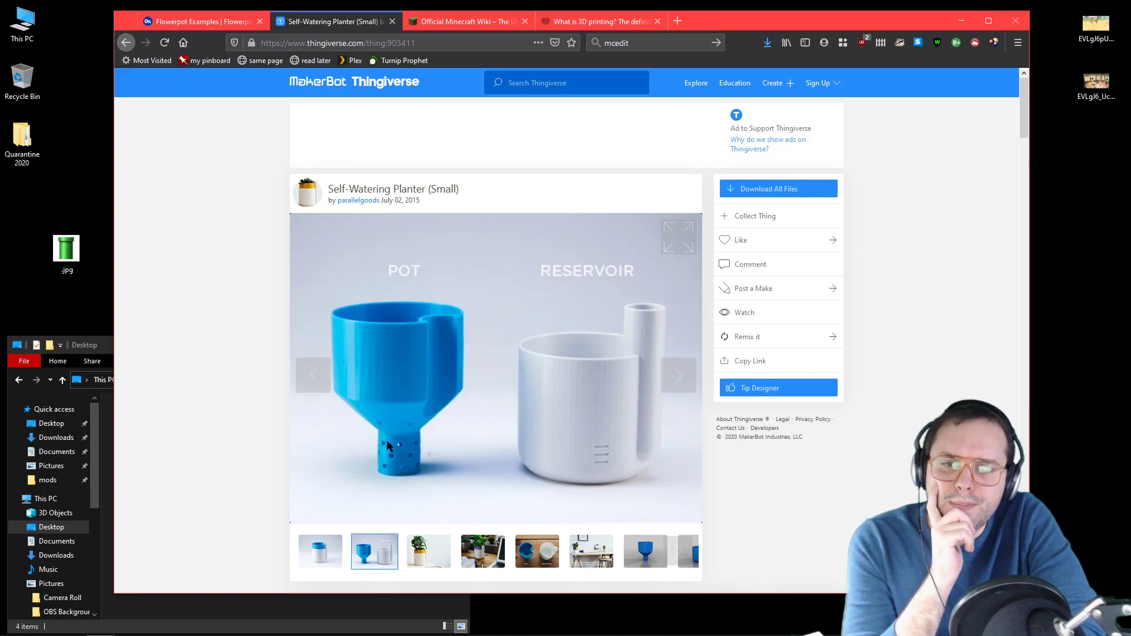
left_click(522, 547)
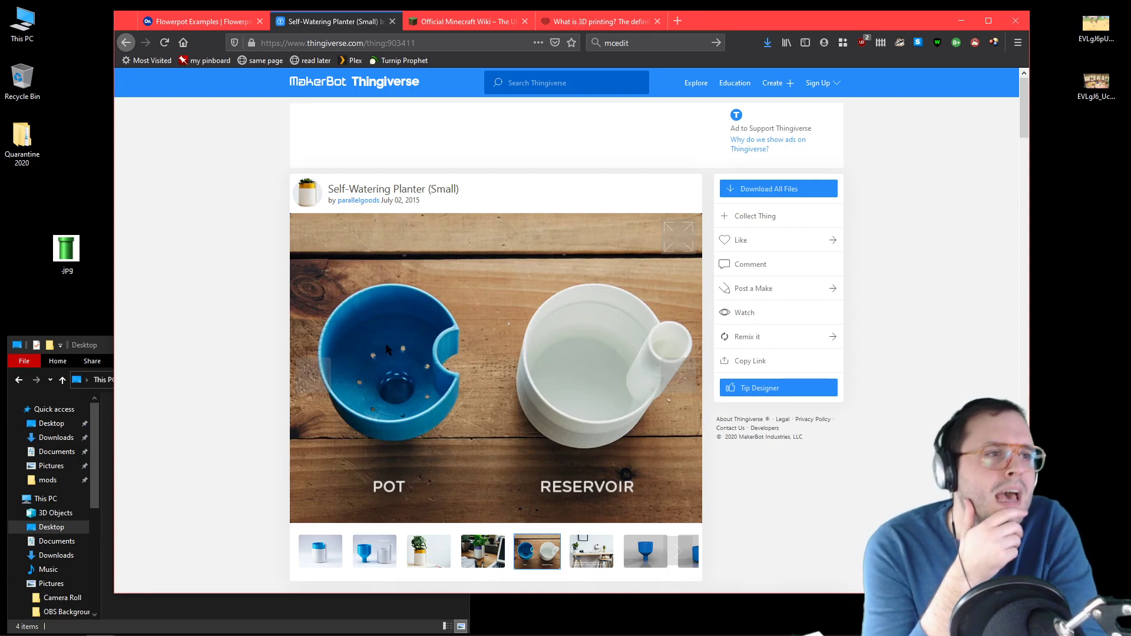
Step: Switch back to the Onshape flowerpot model and hide Plane 2
left_click(197, 23)
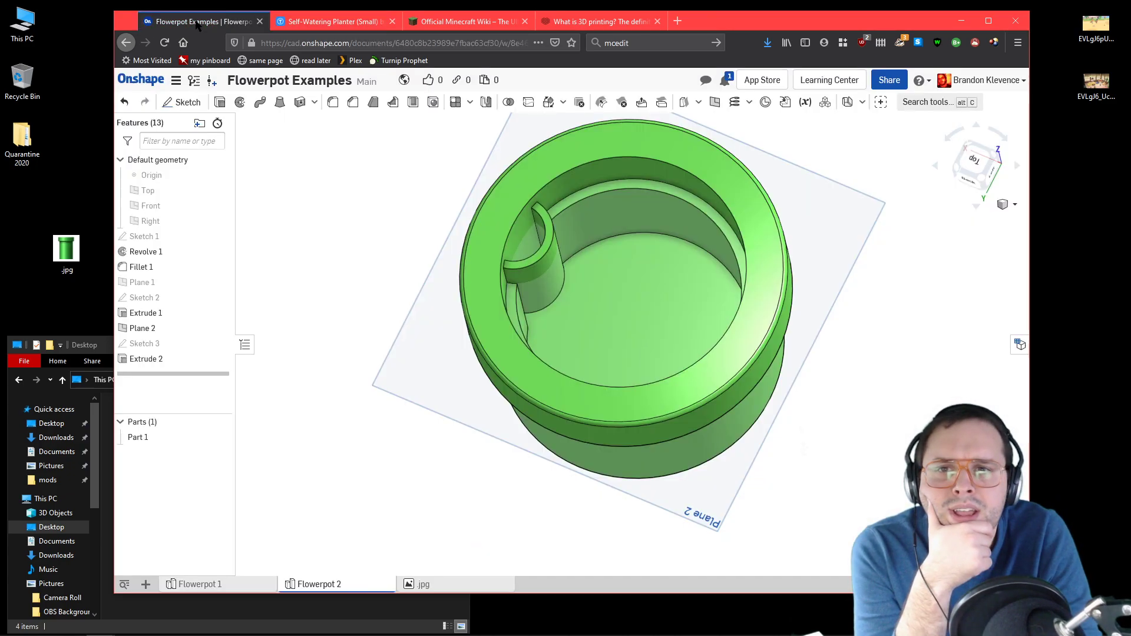
right_click_drag(678, 475, 651, 420)
left_click(999, 158)
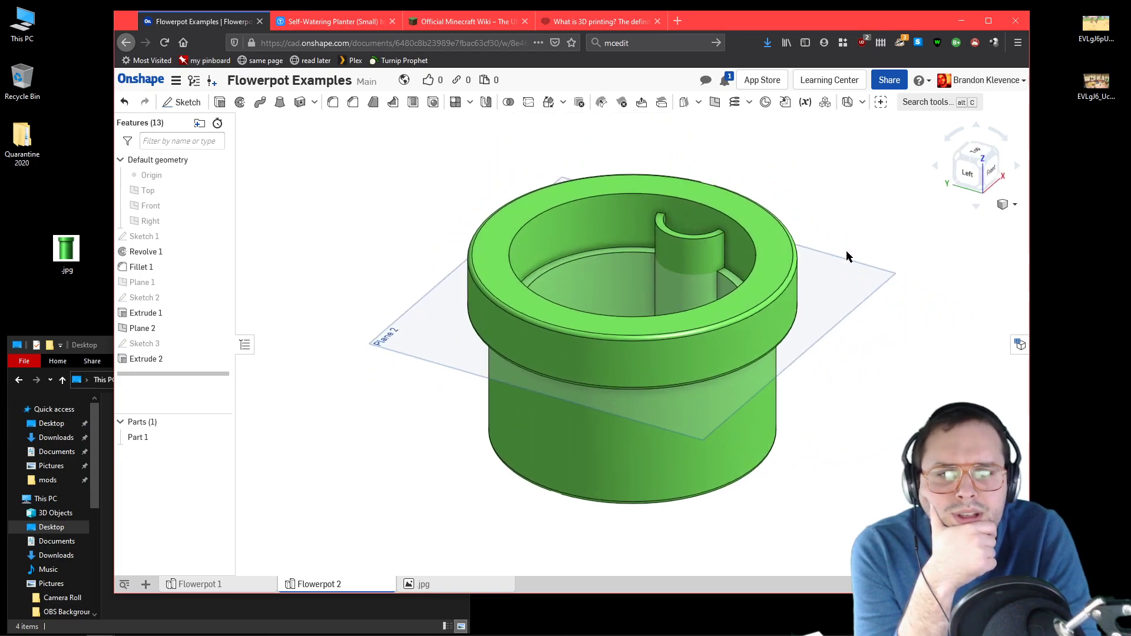
right_click_drag(471, 187, 475, 219)
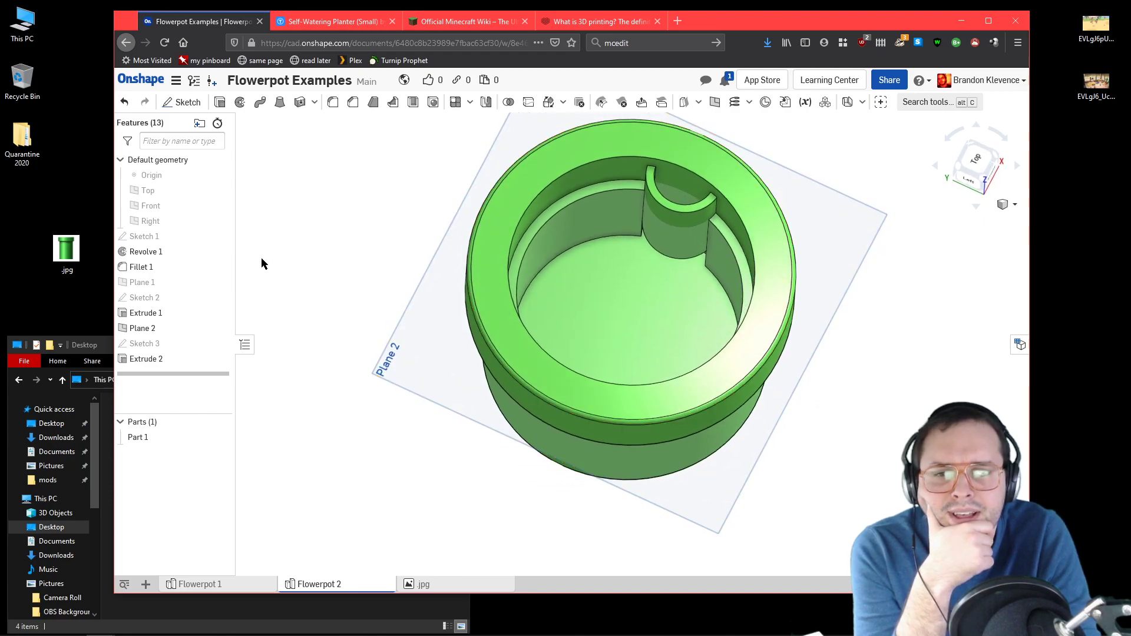
left_click(219, 328)
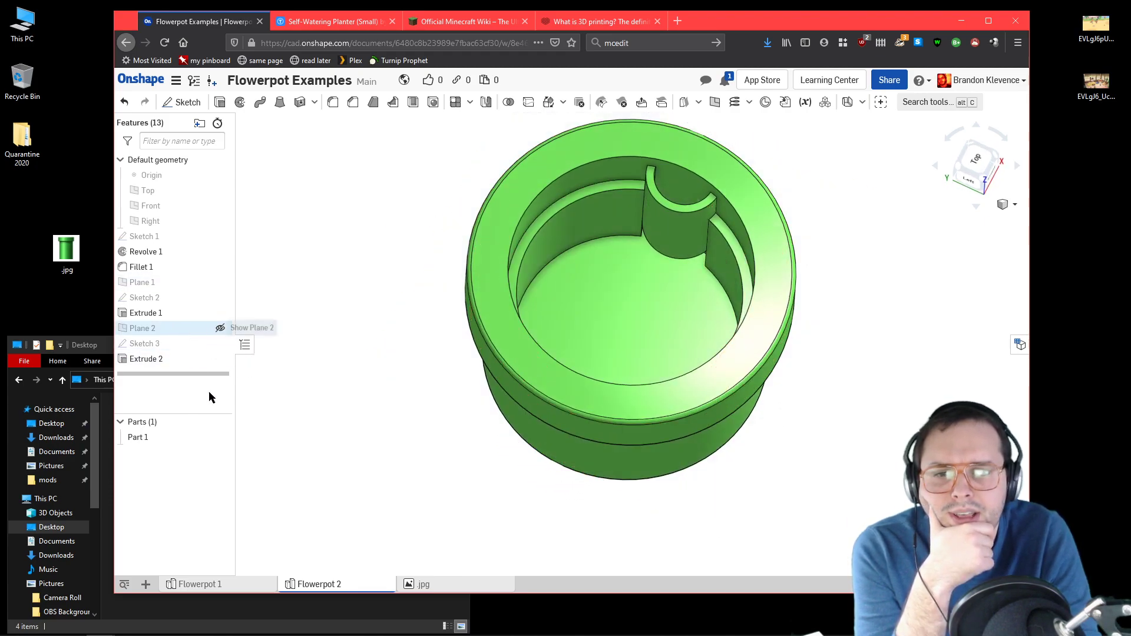
Step: Start a new feature folder and name it "Reservoir", checking the spelling against the Thingiverse planter photo
left_click(200, 124)
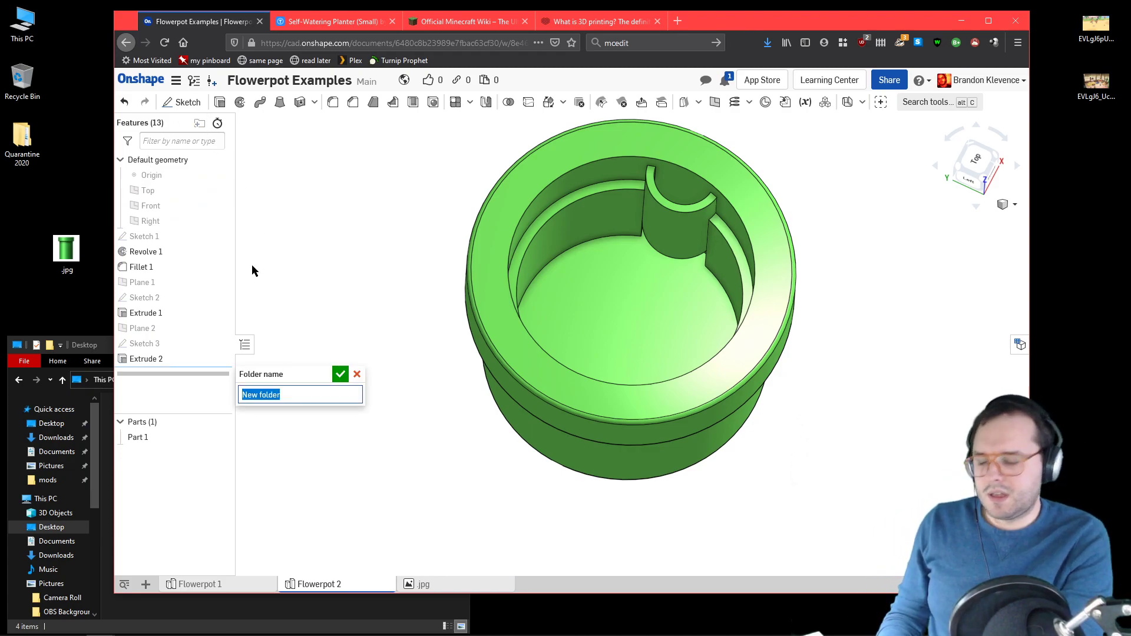
type("Resibo")
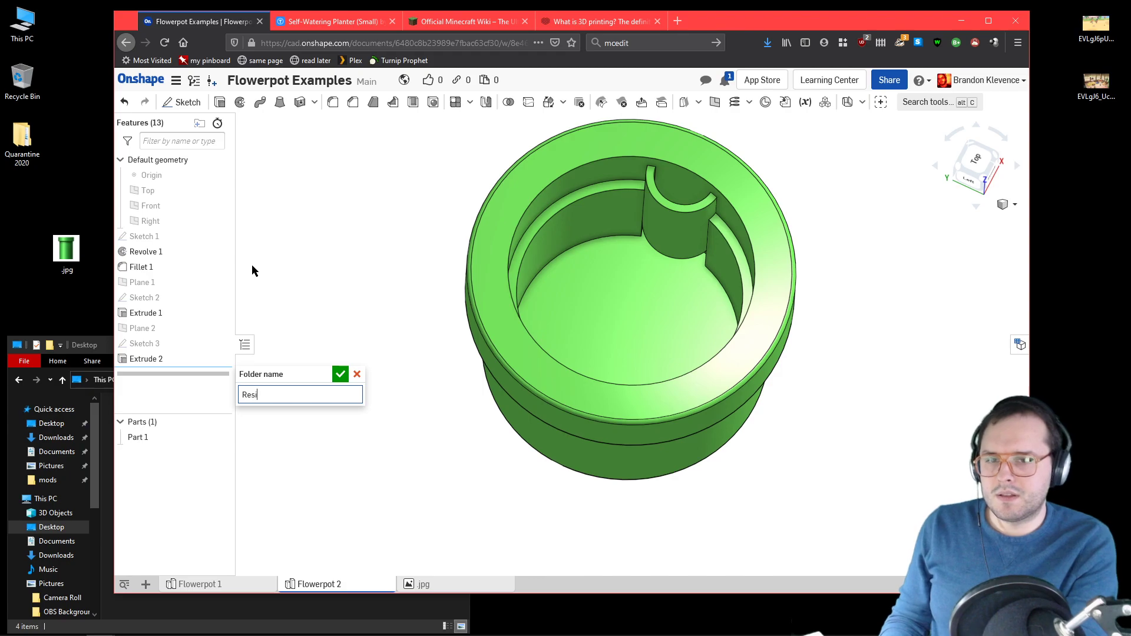
key("BackSpace")
key("BackSpace")
type("vo")
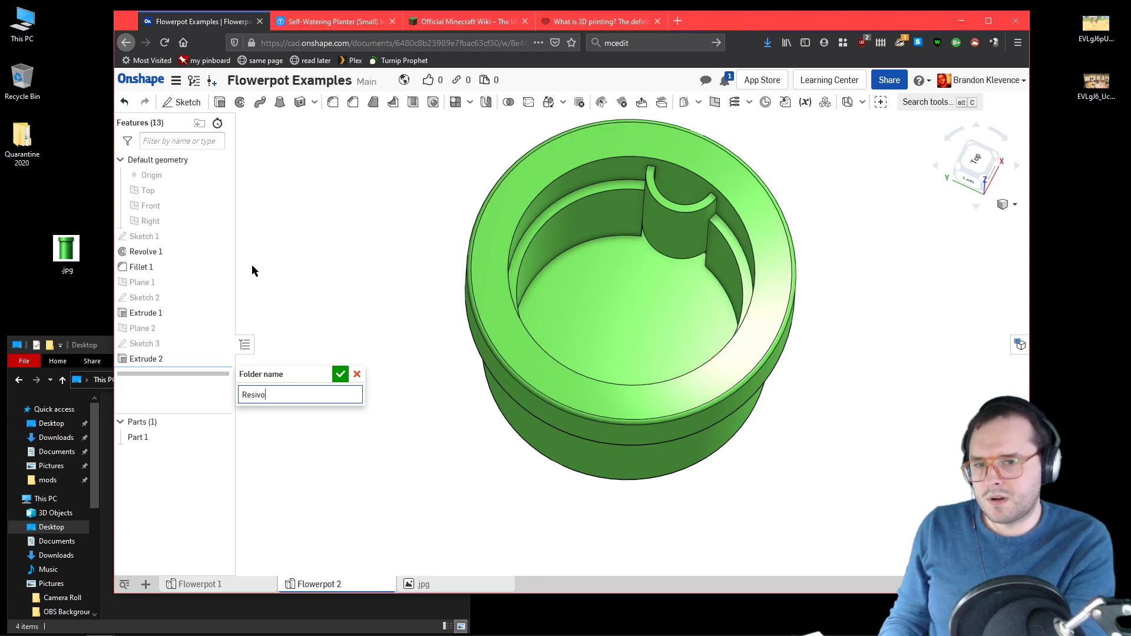
key("BackSpace")
key("BackSpace")
key("BackSpace")
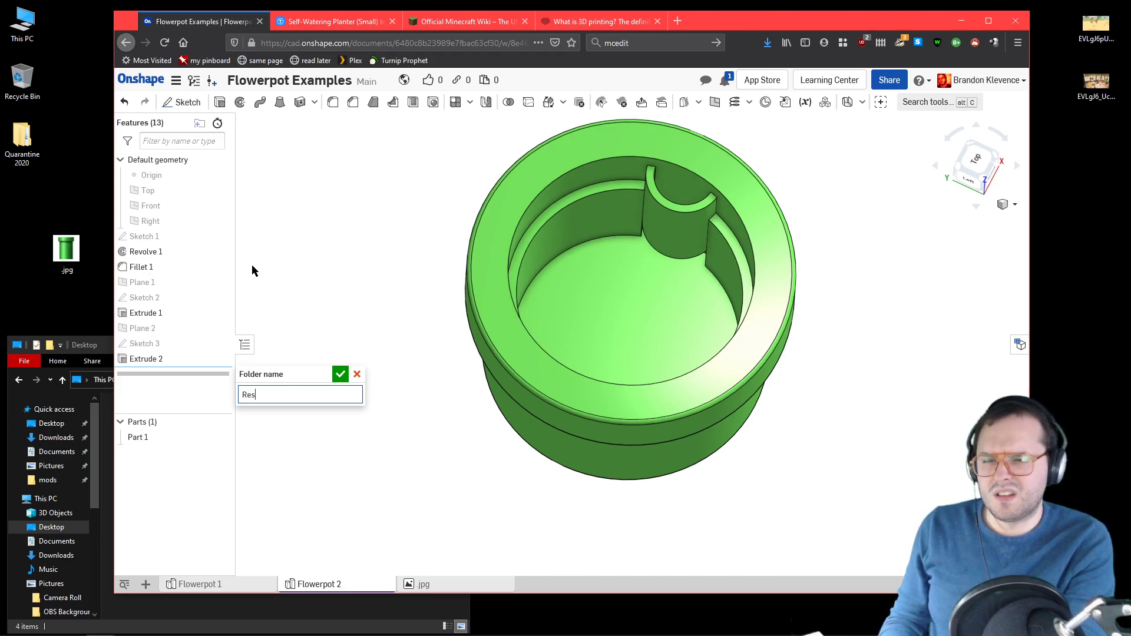
left_click(327, 22)
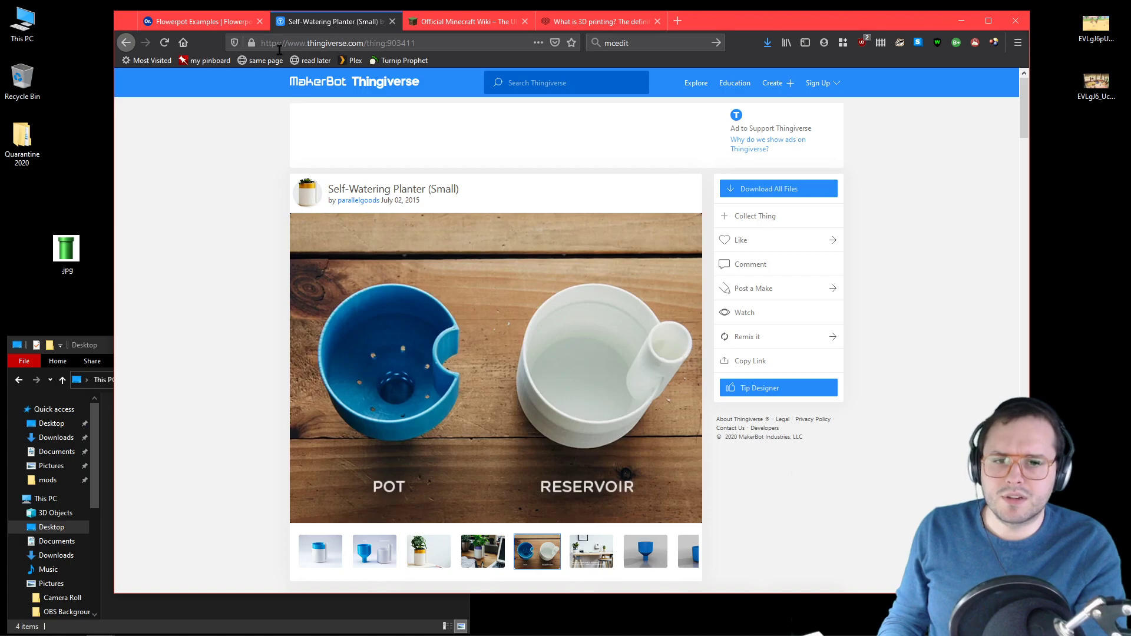
left_click(194, 24)
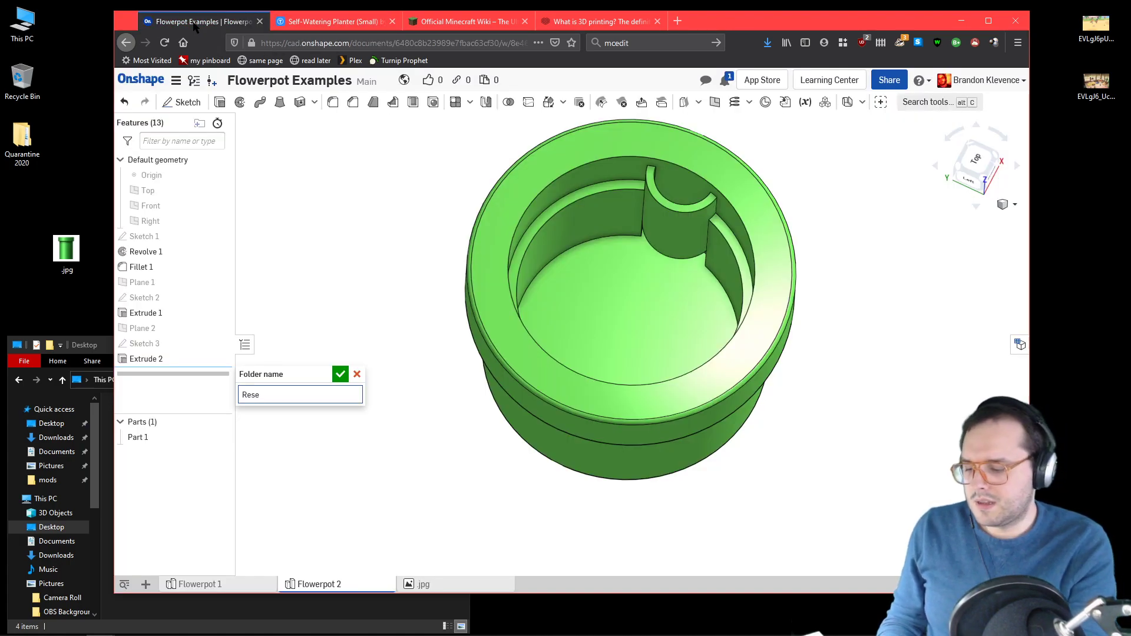
type("ervoir")
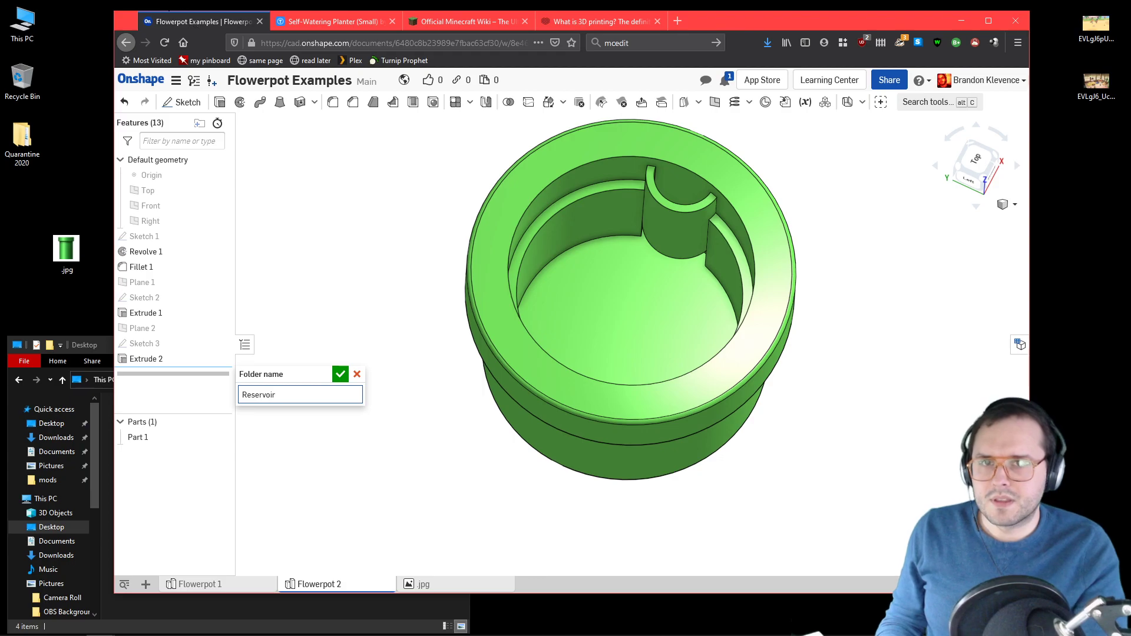
left_click(317, 25)
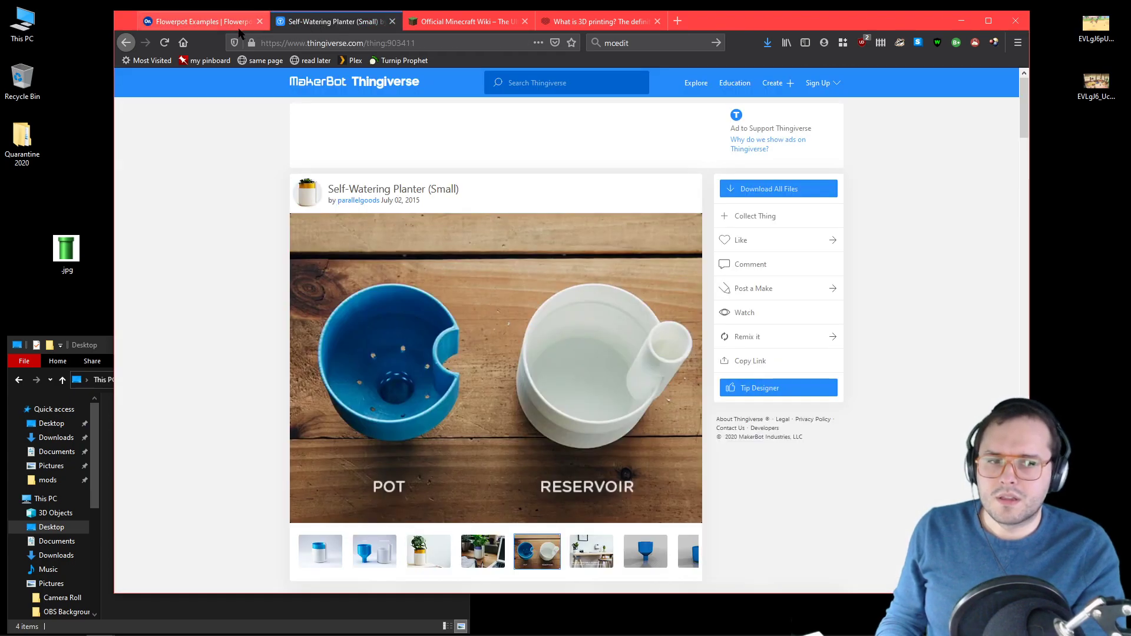
left_click(170, 24)
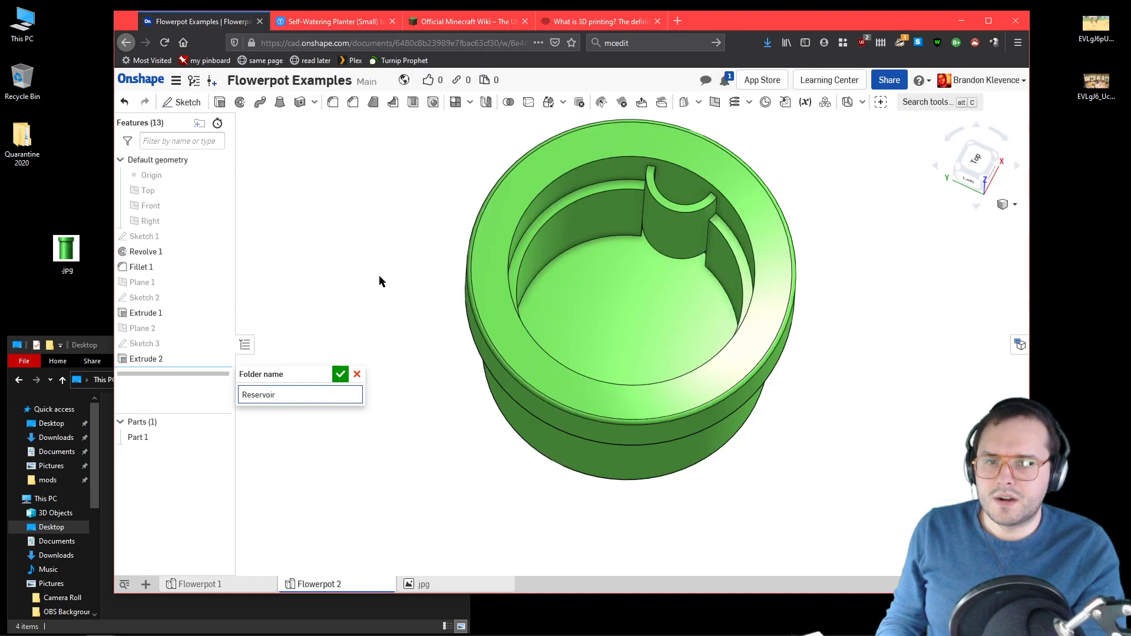
left_click(260, 394)
key("BackSpace")
type("o")
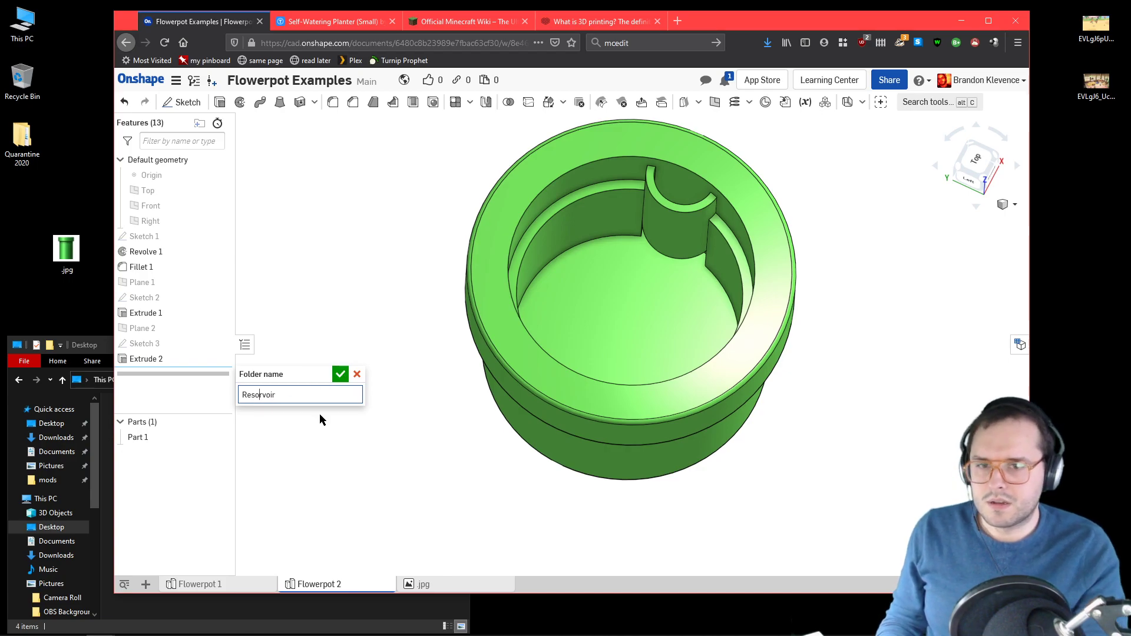
left_click(333, 22)
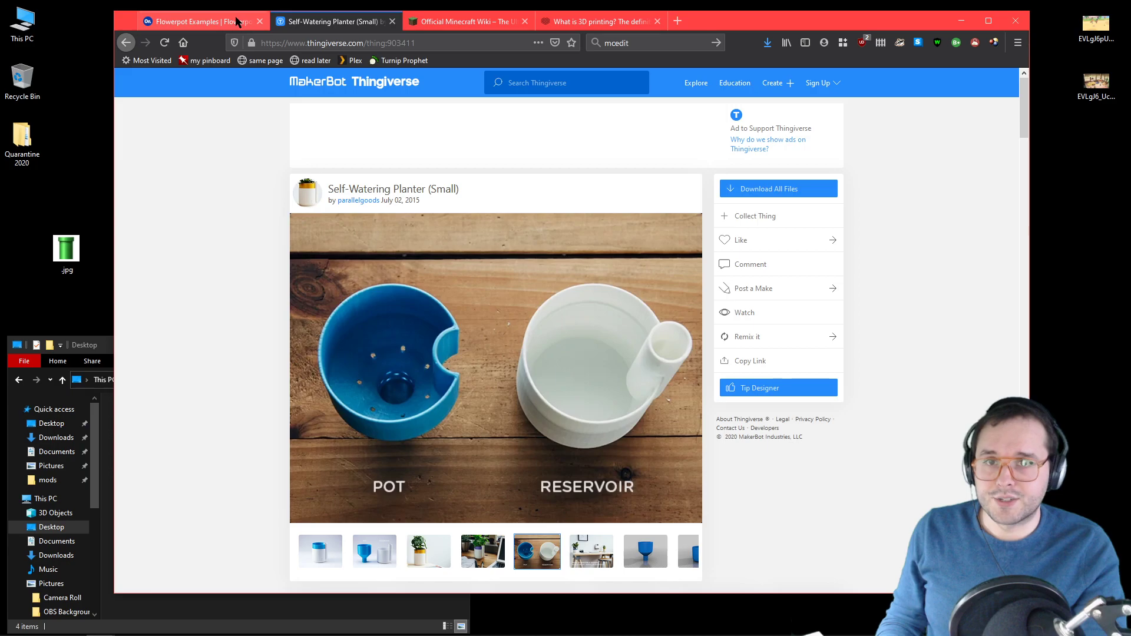
left_click(200, 22)
key("BackSpace")
type("eservoir")
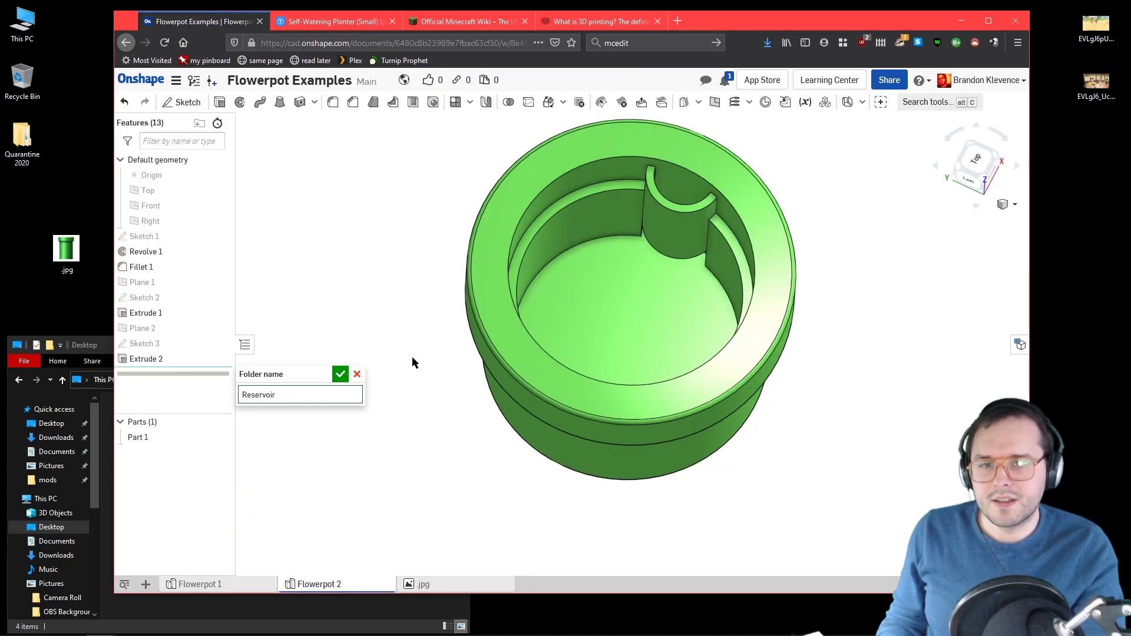
Step: Create the Reservoir folder and move all features from Sketch 1 through Extrude 2 into it
left_click(340, 374)
left_click_drag(160, 359, 161, 259)
left_click(159, 238, "shift")
mouse_move(155, 361)
left_mouse_down()
mouse_move(158, 376)
mouse_move(122, 104)
mouse_move(169, 105)
mouse_move(200, 128)
mouse_move(245, 333)
left_mouse_up()
left_click(368, 235)
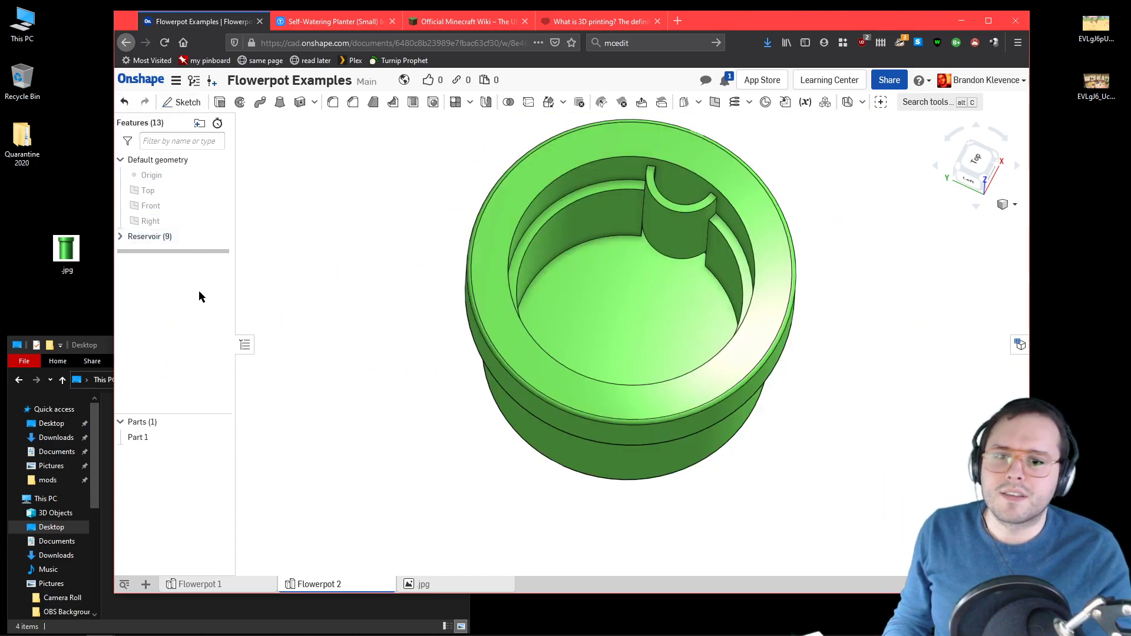
Step: Create a second, empty feature folder named "Insert" after the Reservoir folder
left_click(199, 122)
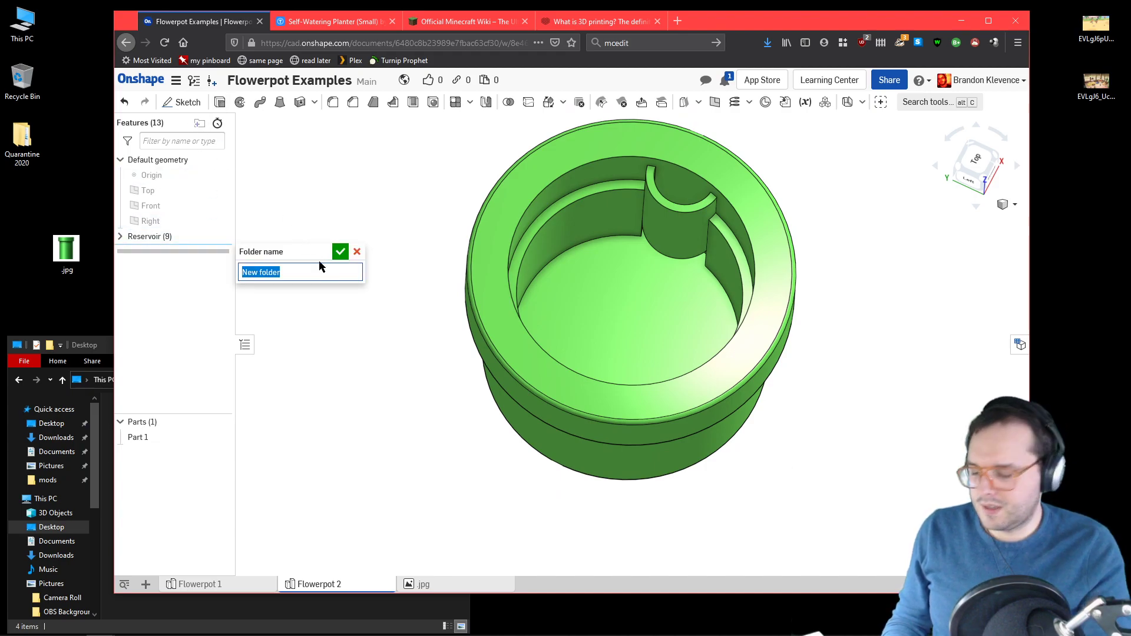
type("Po")
key("BackSpace")
key("BackSpace")
type("IU")
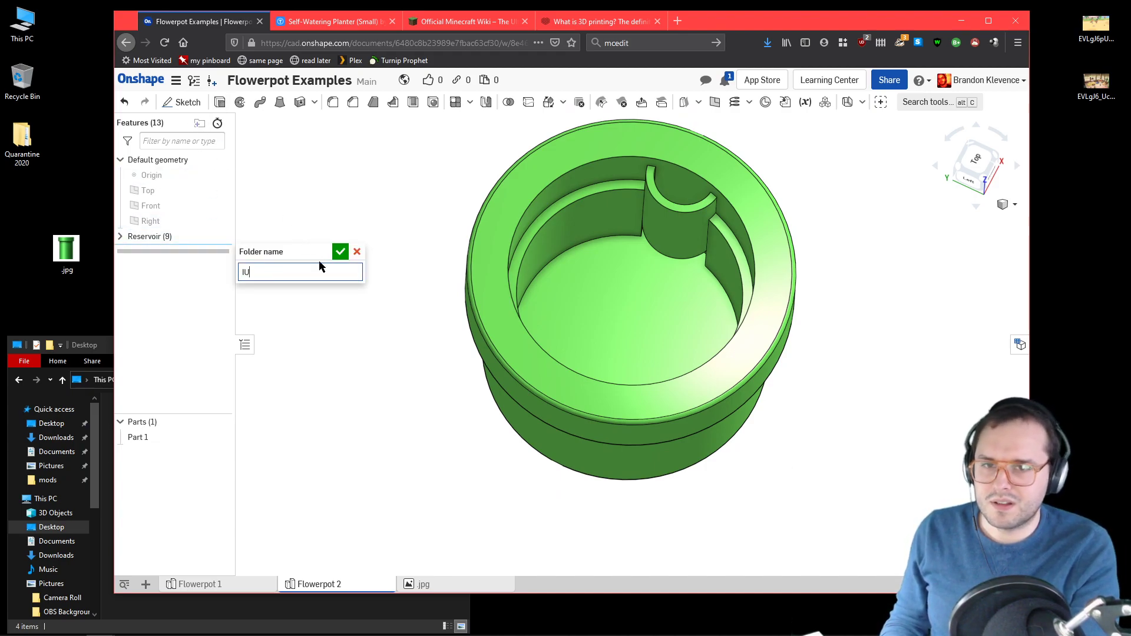
type("sert")
key("Return")
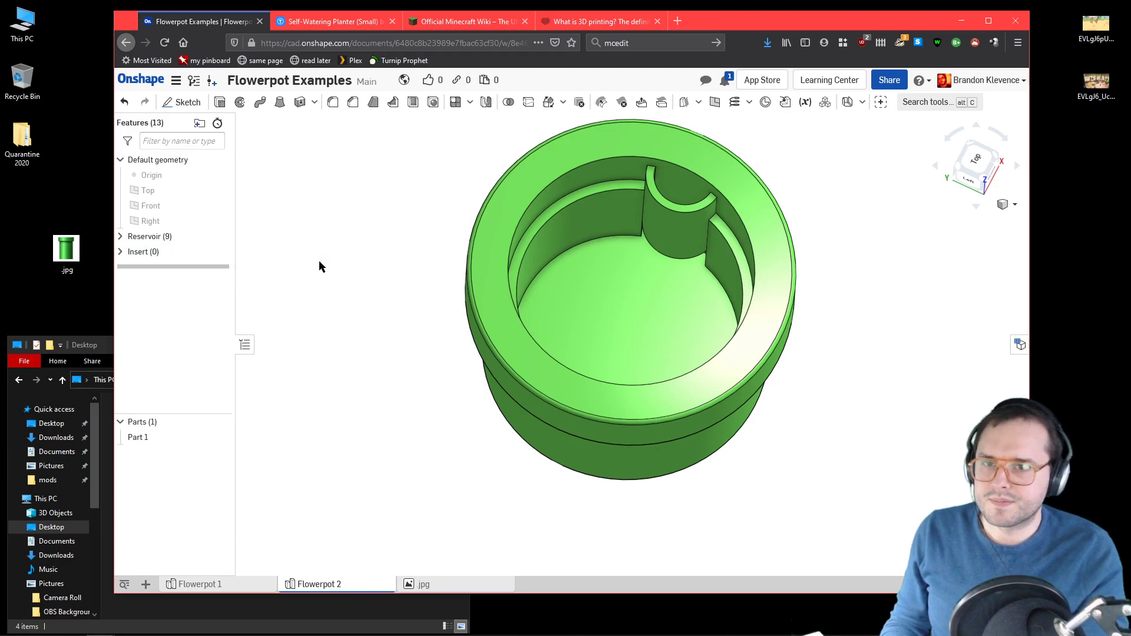
Step: Rename Part 1 as "Reservoir Base"
right_click(174, 439)
left_click(243, 280)
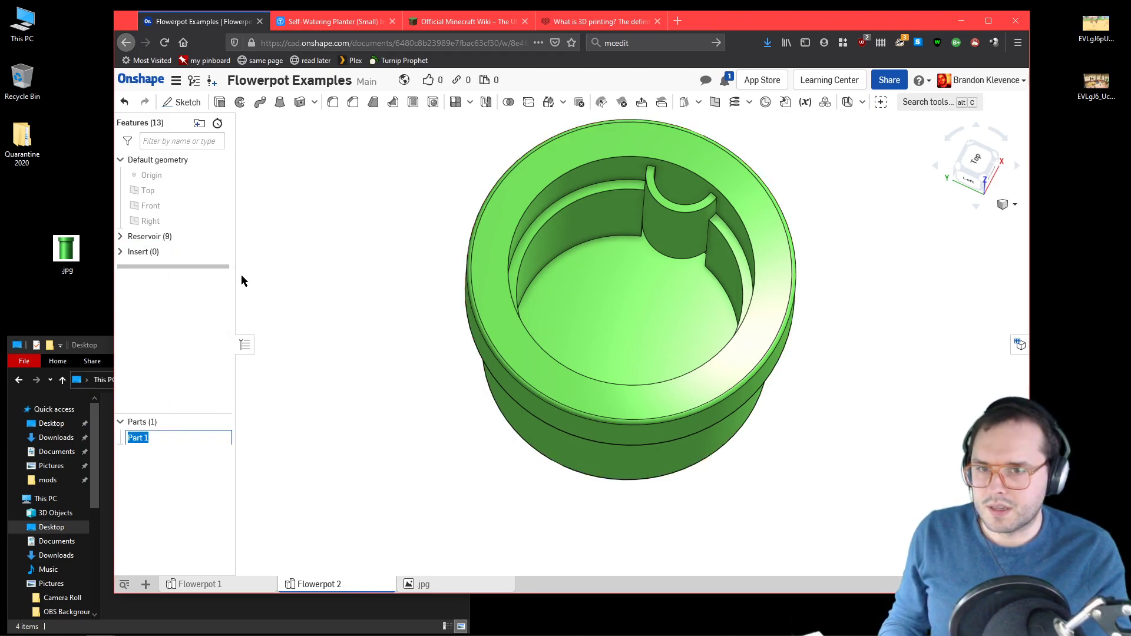
type("Reservoir Base")
key("Return")
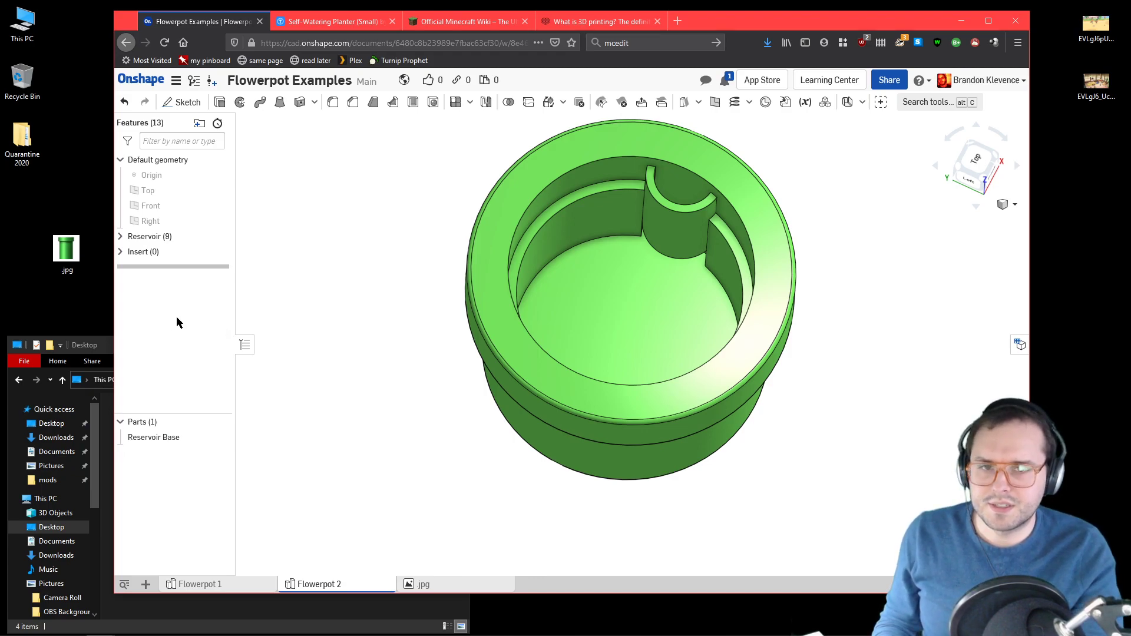
Step: Start a new sketch on the flat floor face inside the pot
right_click_drag(843, 336, 889, 286)
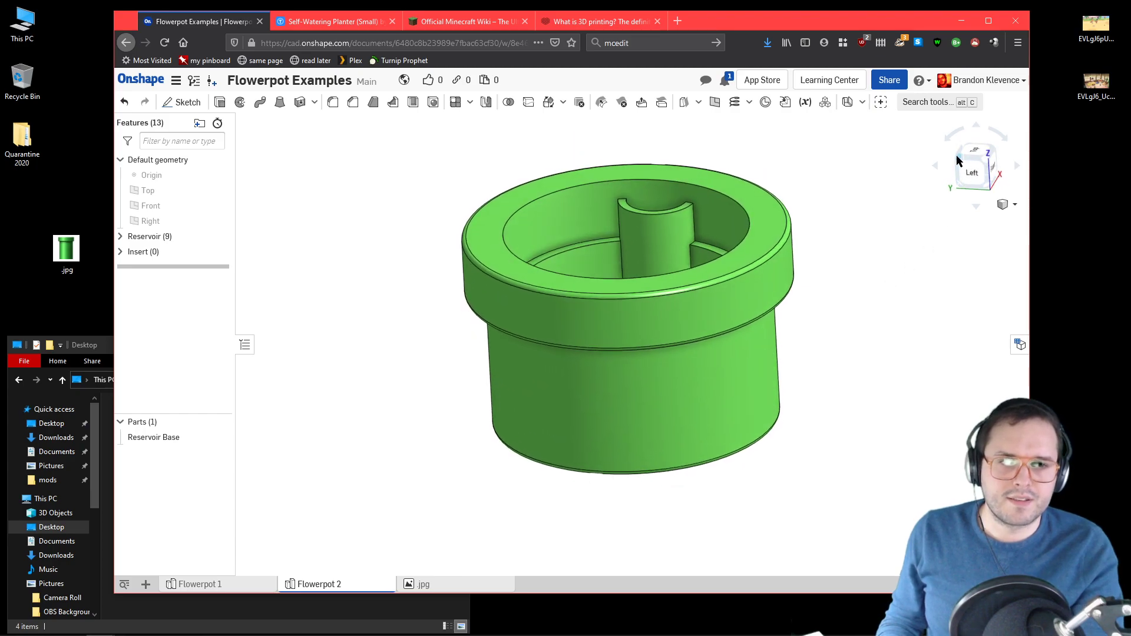
left_click(957, 161)
right_click_drag(652, 525, 810, 444)
left_click(986, 163)
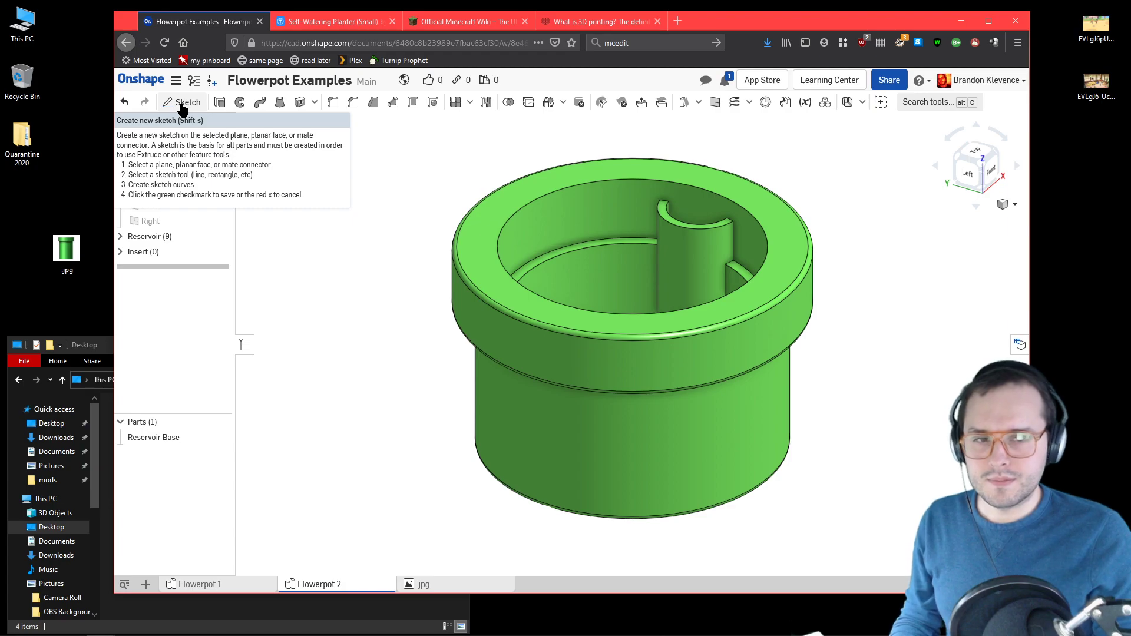
left_click(182, 106)
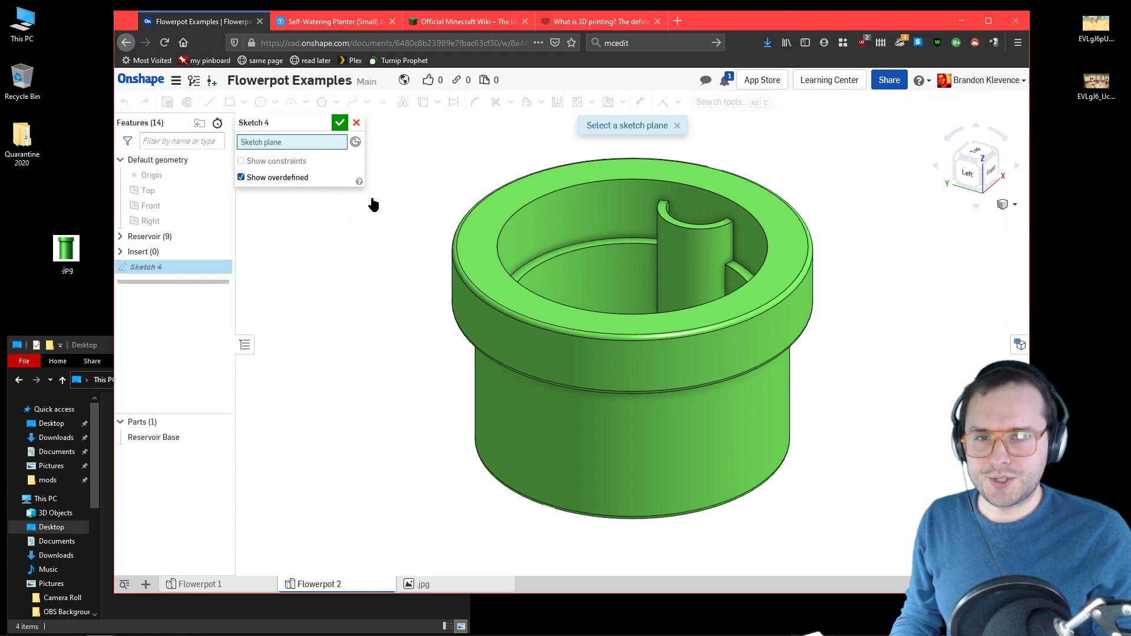
mouse_move(402, 198)
right_mouse_down()
mouse_move(400, 286)
mouse_move(404, 243)
mouse_move(414, 269)
right_mouse_up()
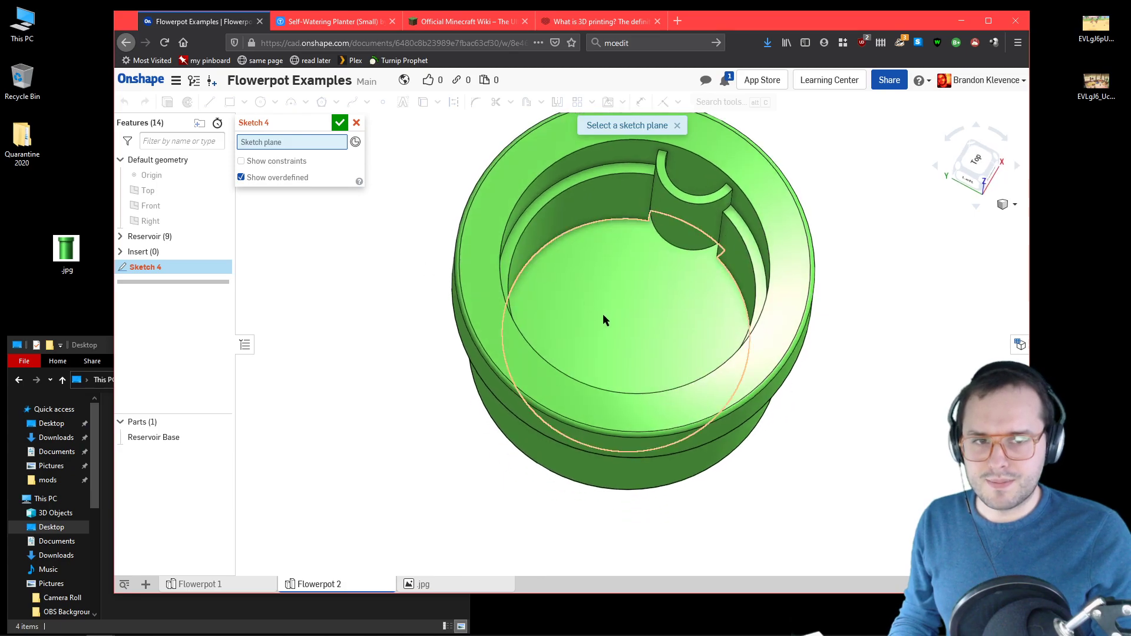
left_click(635, 334)
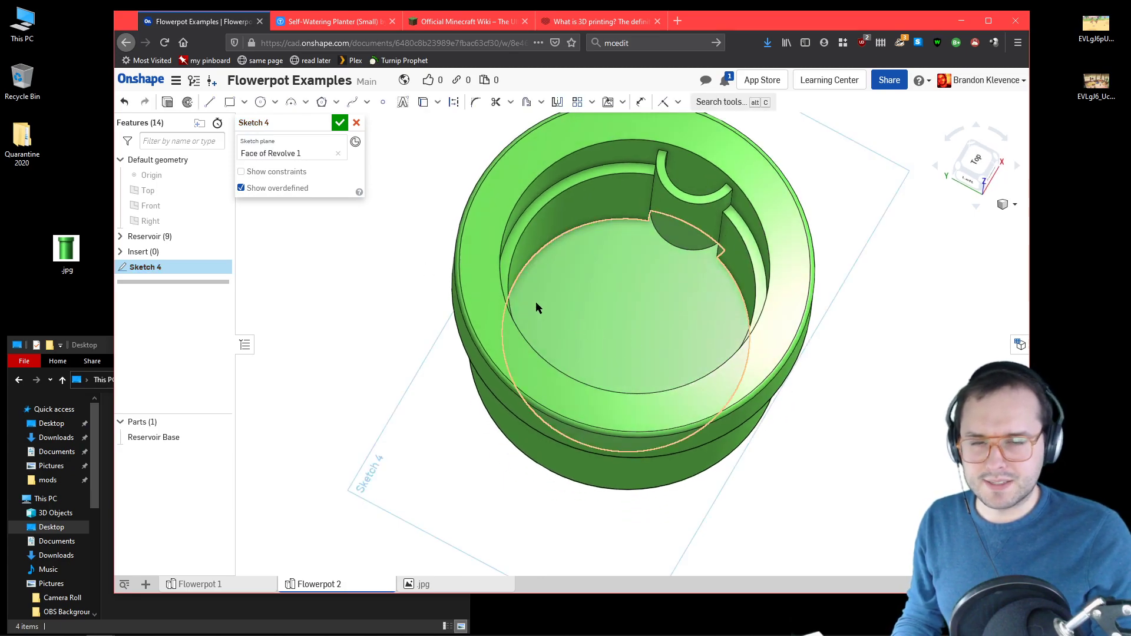
Step: Switch to the Thingiverse planter page to consult its pot and reservoir photos
left_click(335, 22)
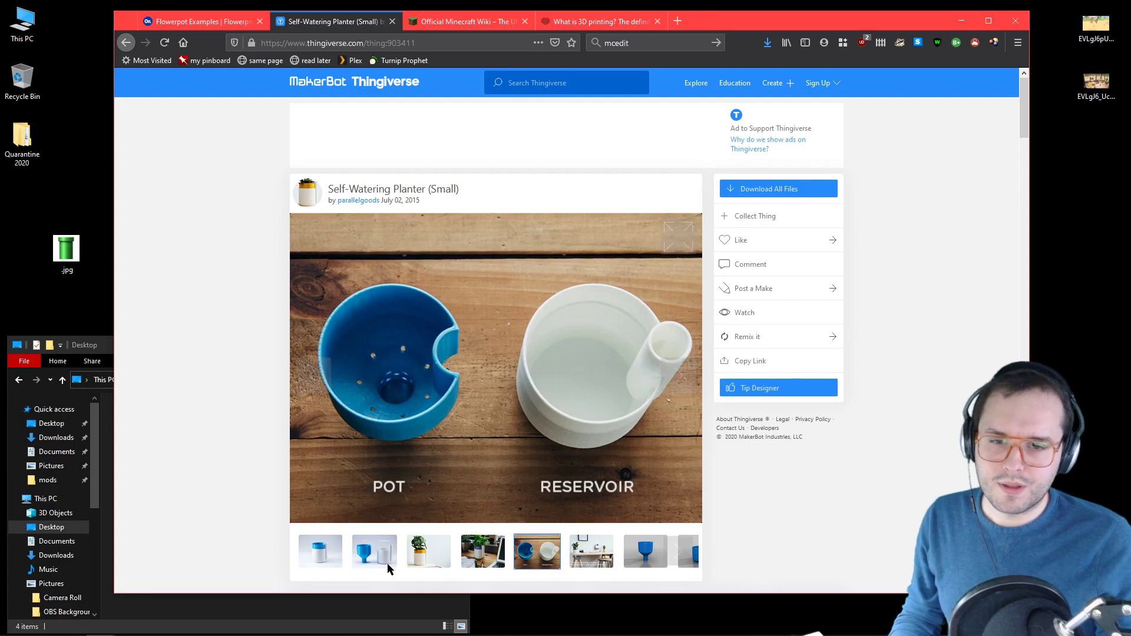